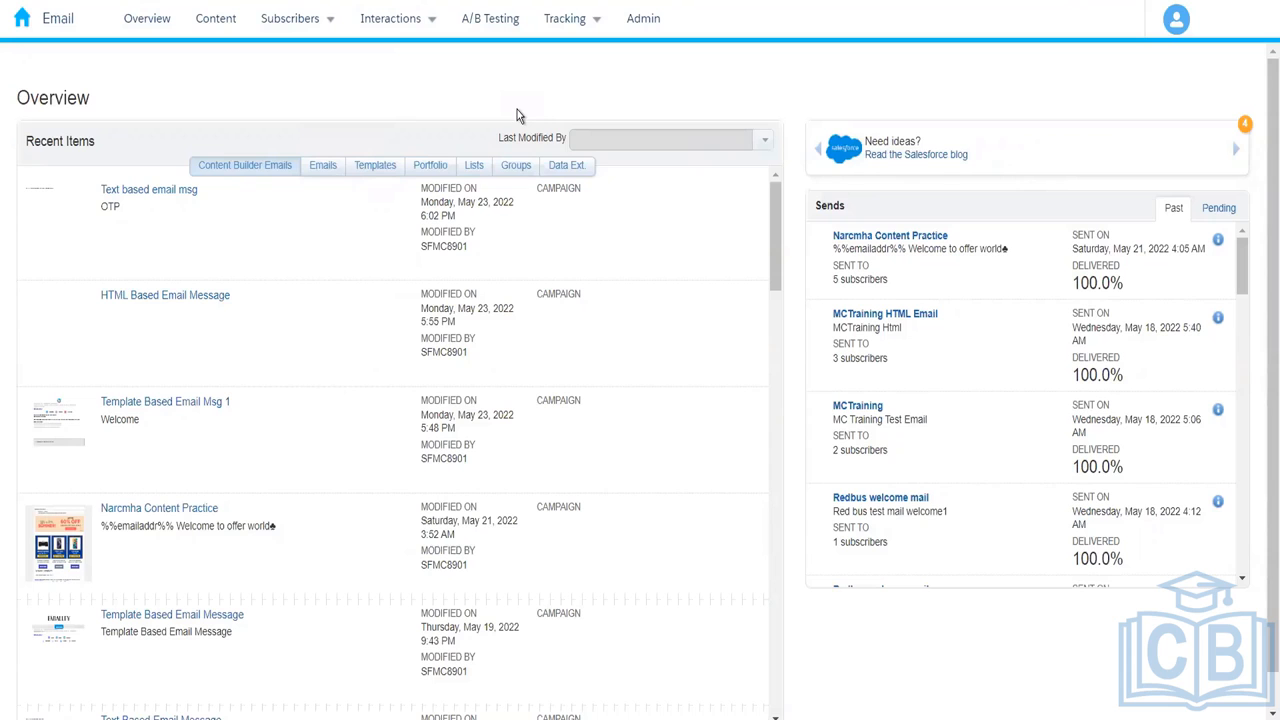
# Step: Open the Subscribers dropdown in the top navigation from the Overview page
pyautogui.click(310, 22)
pyautogui.moveTo(305, 38)
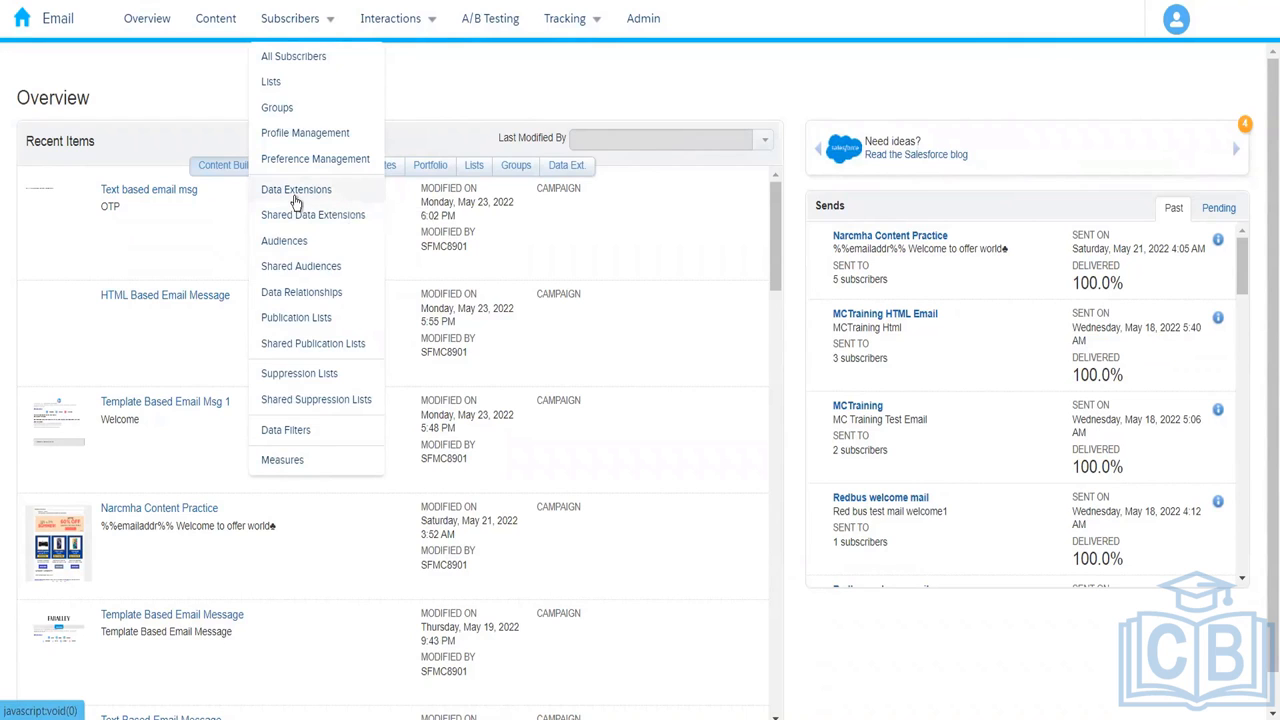
# Step: Under Subscribers > Data Extensions, create a folder named 004_Rahul and open it
pyautogui.click(296, 198)
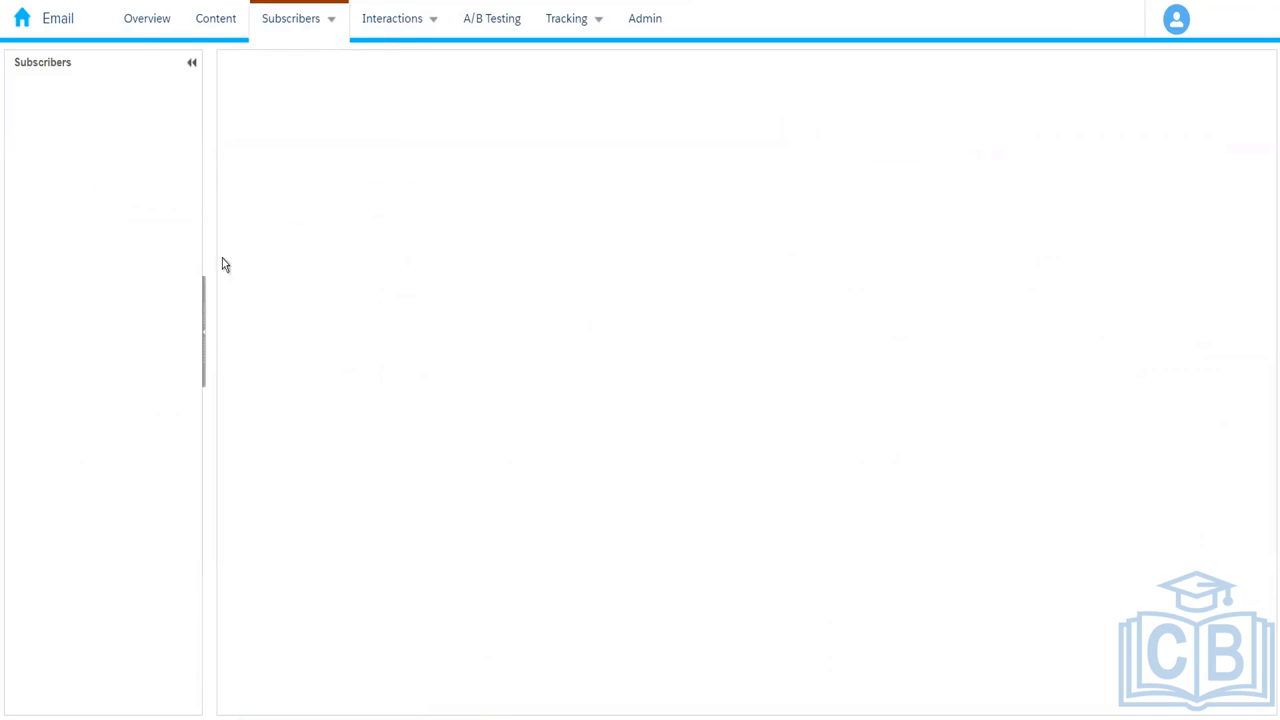
pyautogui.moveTo(195, 143); pyautogui.dragTo(194, 339)
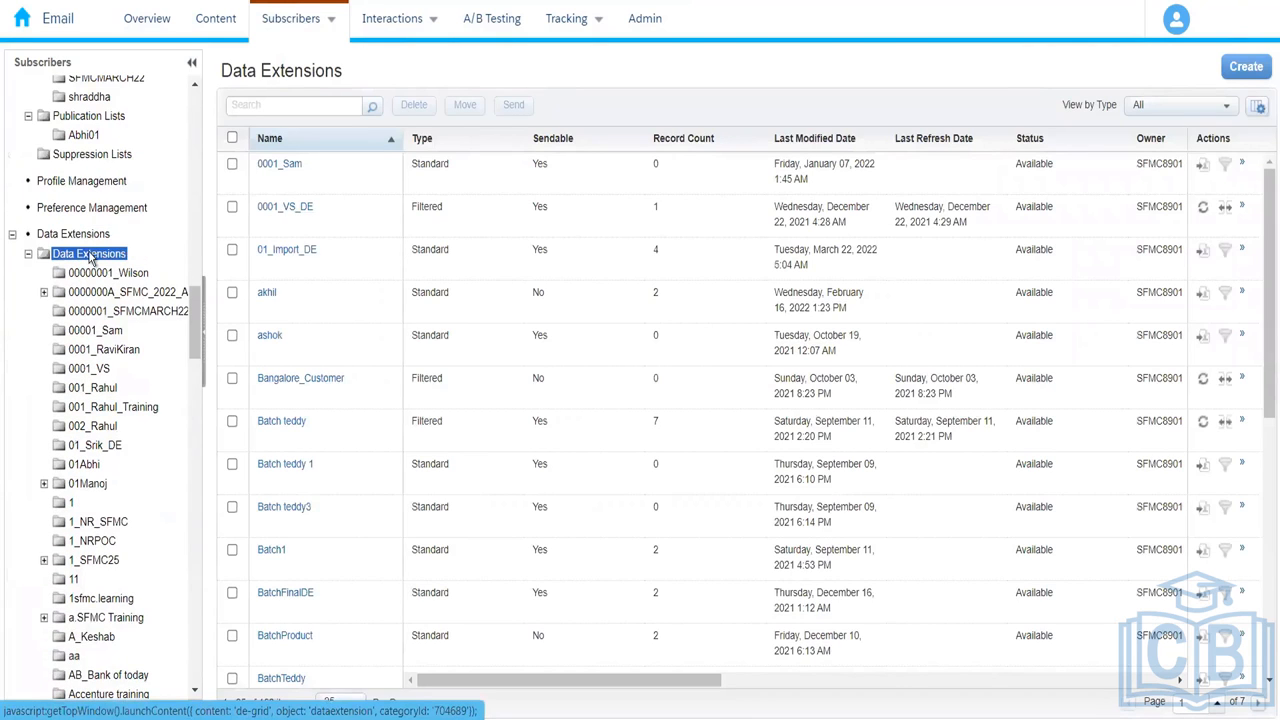
pyautogui.rightClick(92, 258)
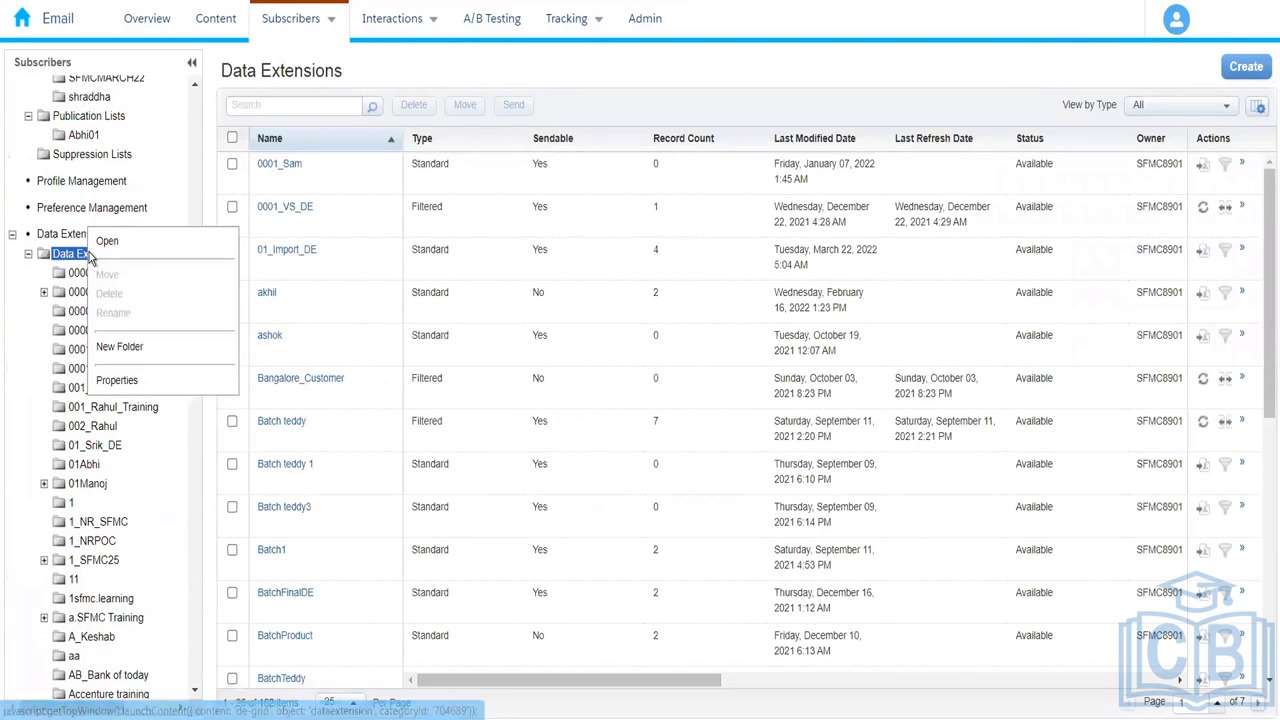
pyautogui.click(122, 347)
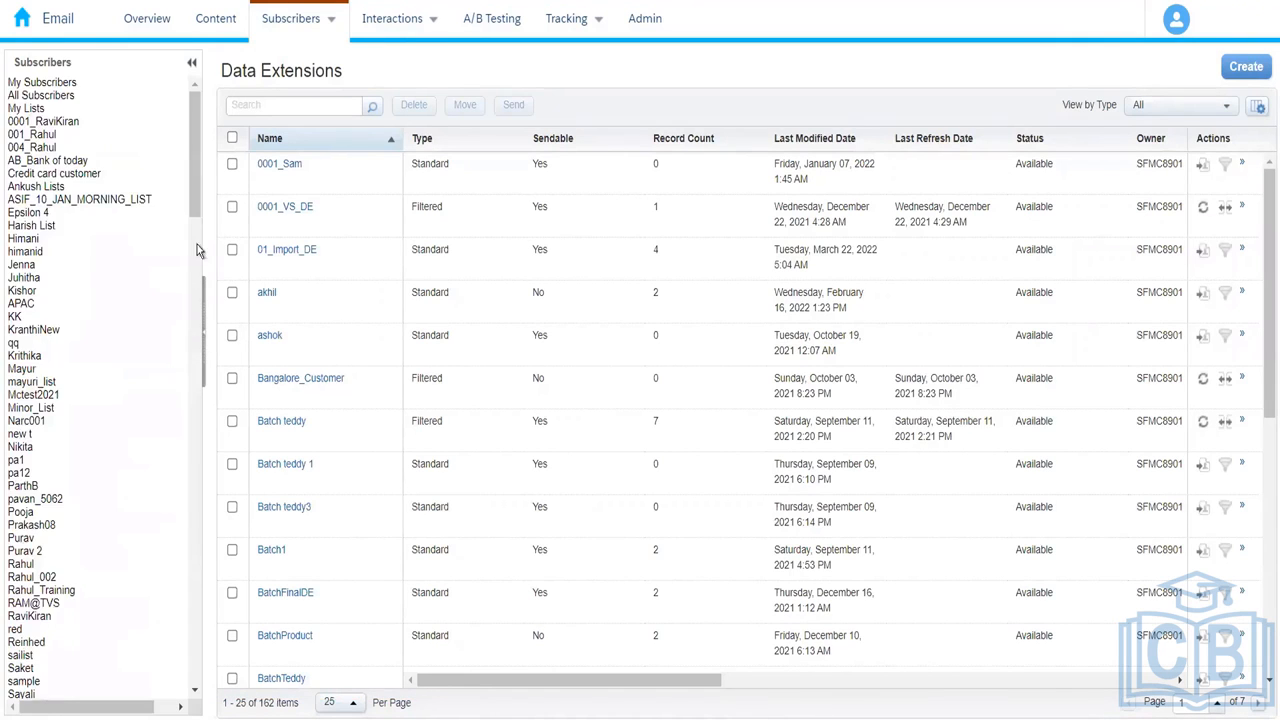
pyautogui.moveTo(196, 336); pyautogui.dragTo(189, 408)
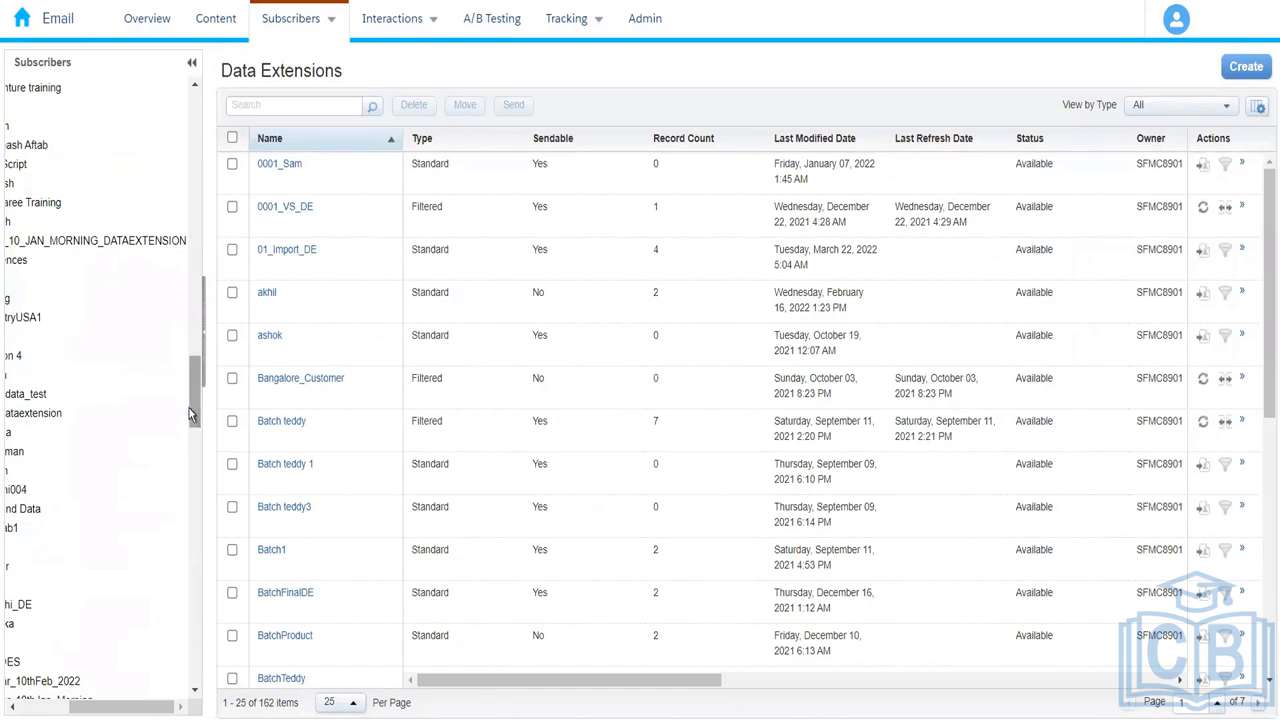
pyautogui.moveTo(140, 711); pyautogui.dragTo(88, 711)
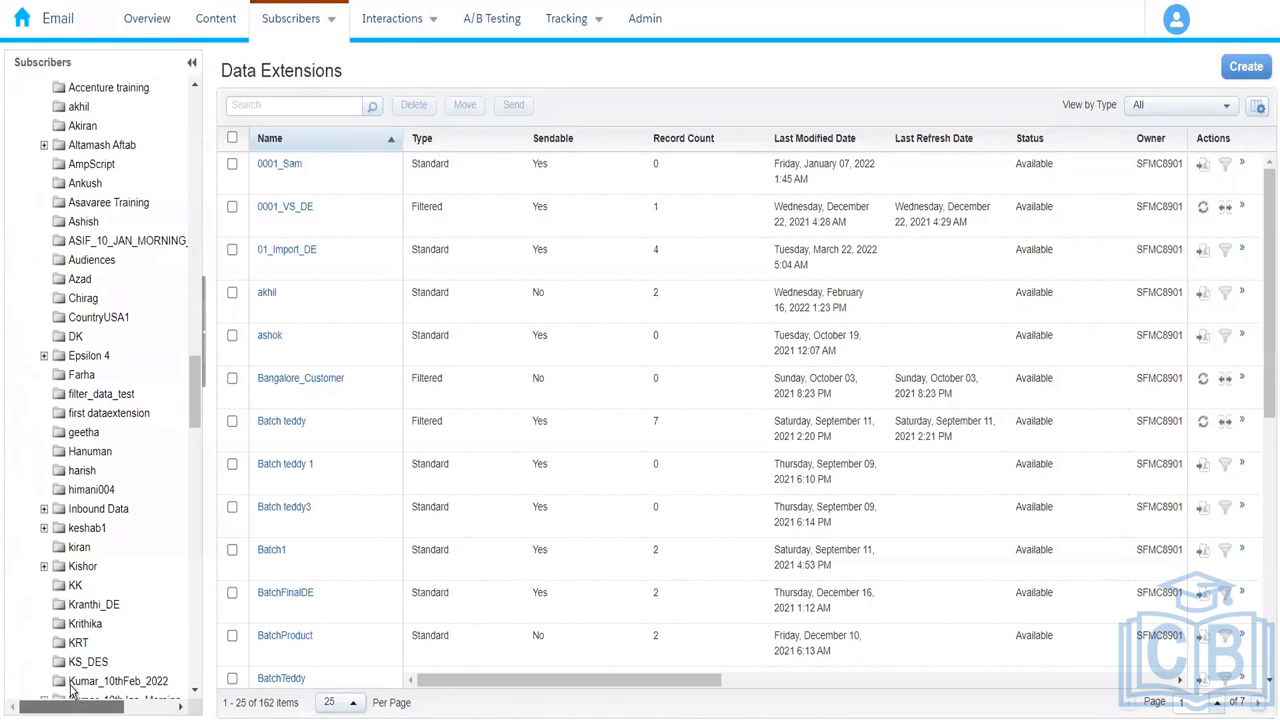
pyautogui.moveTo(195, 432); pyautogui.dragTo(196, 675)
pyautogui.write('004_Rahul')
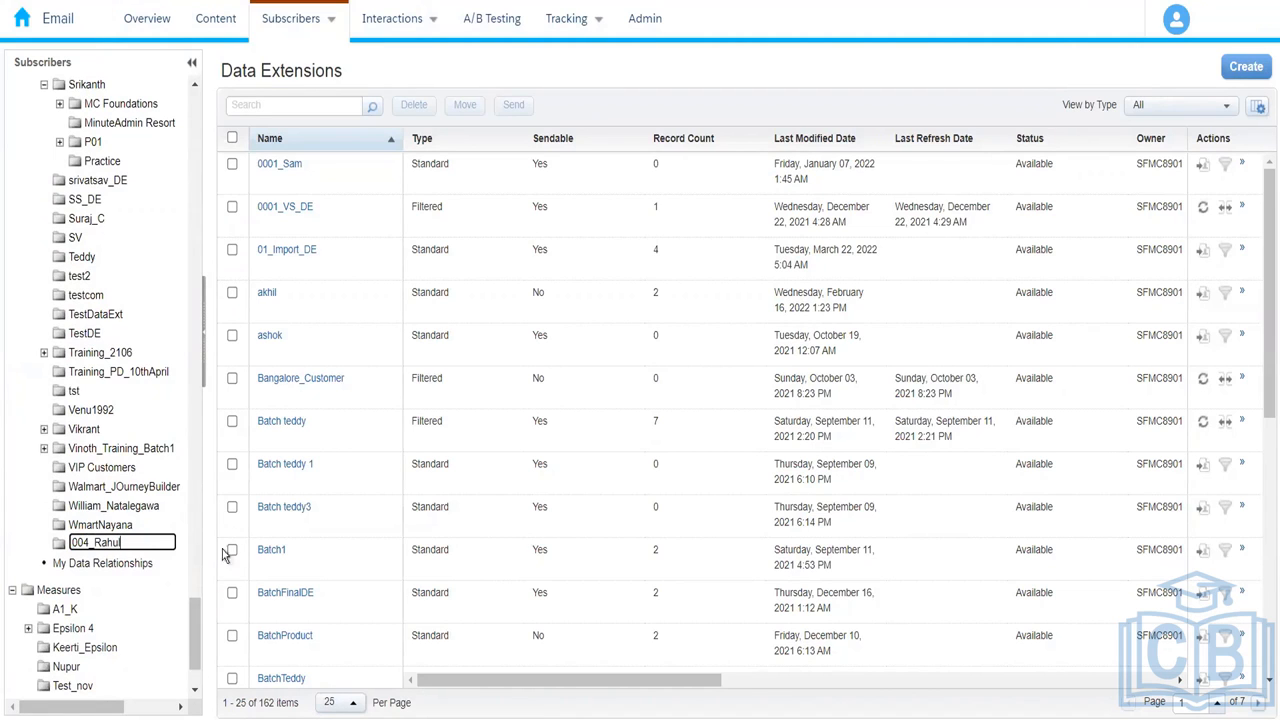
pyautogui.press('Return')
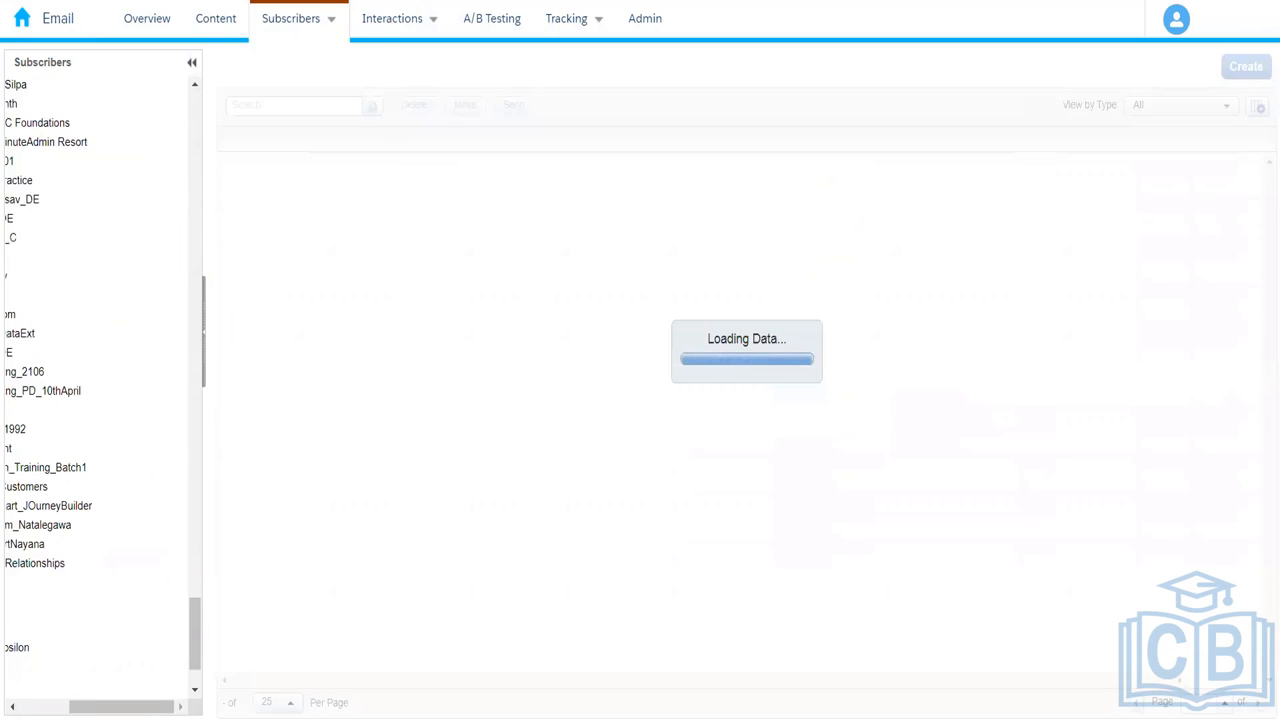
pyautogui.moveTo(133, 713); pyautogui.dragTo(85, 713)
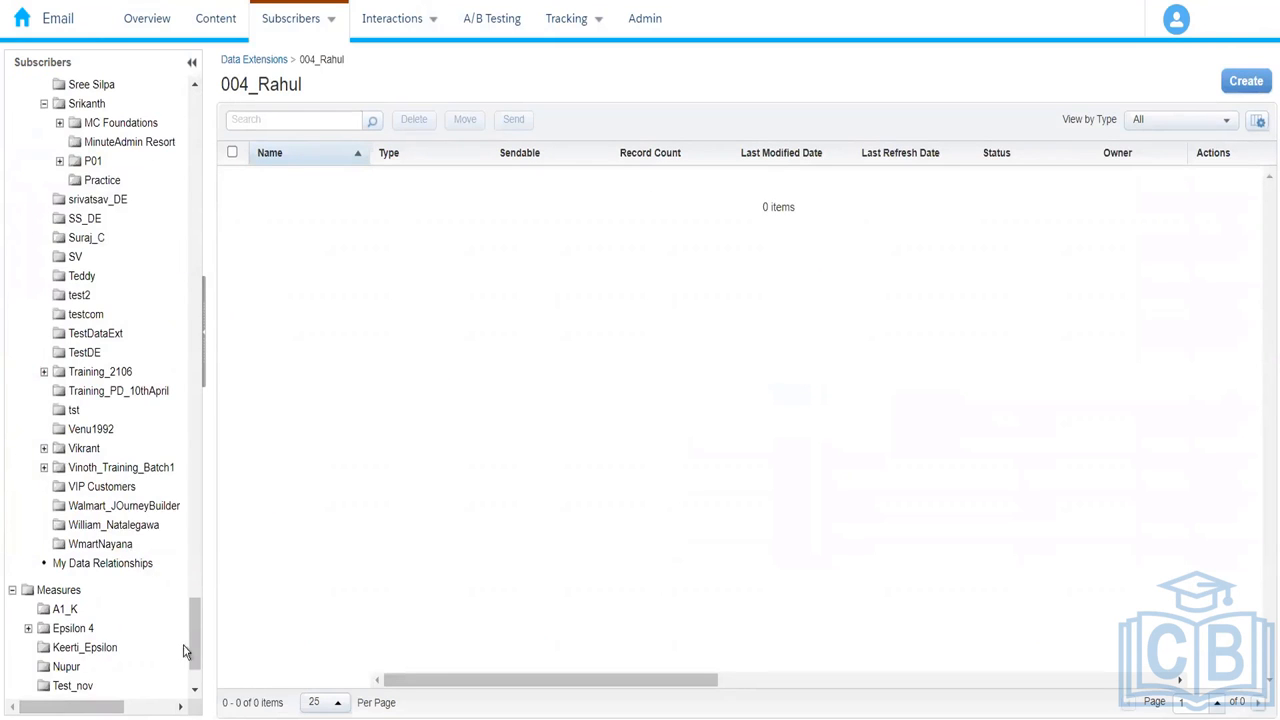
pyautogui.moveTo(191, 649); pyautogui.dragTo(206, 333)
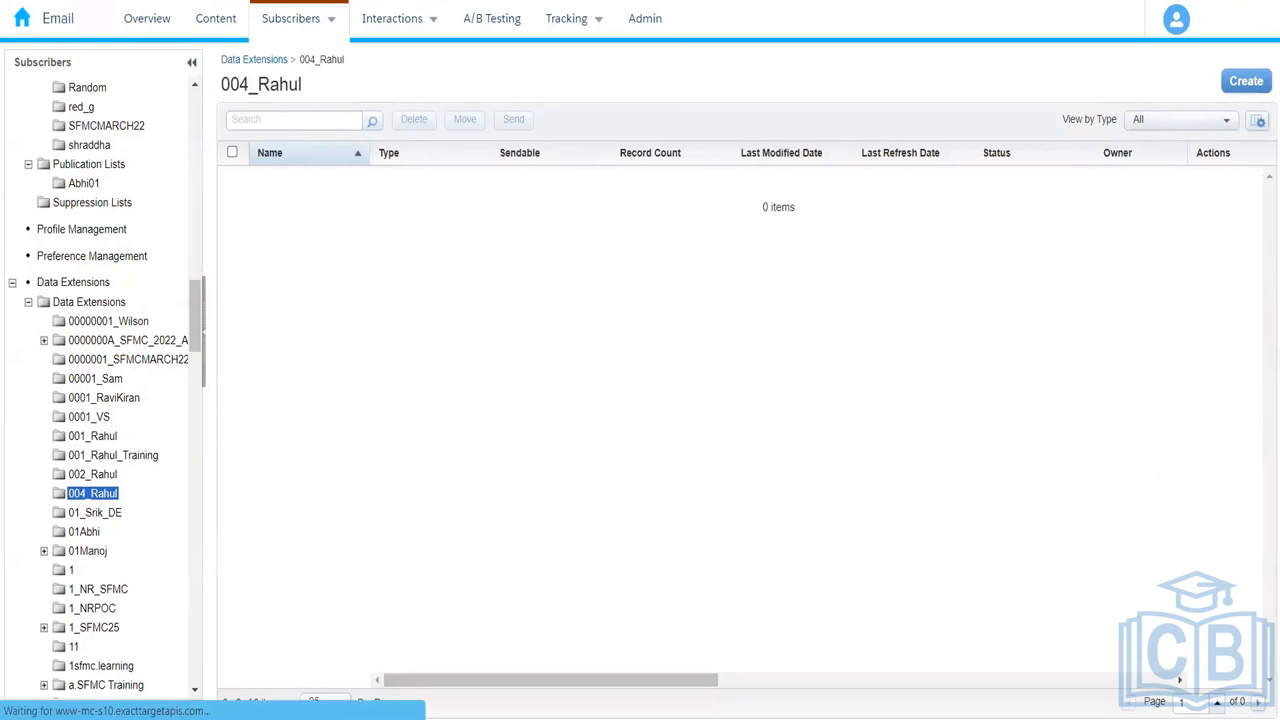
# Step: Create a new Standard Data Extension inside the 004_Rahul folder
pyautogui.click(1236, 92)
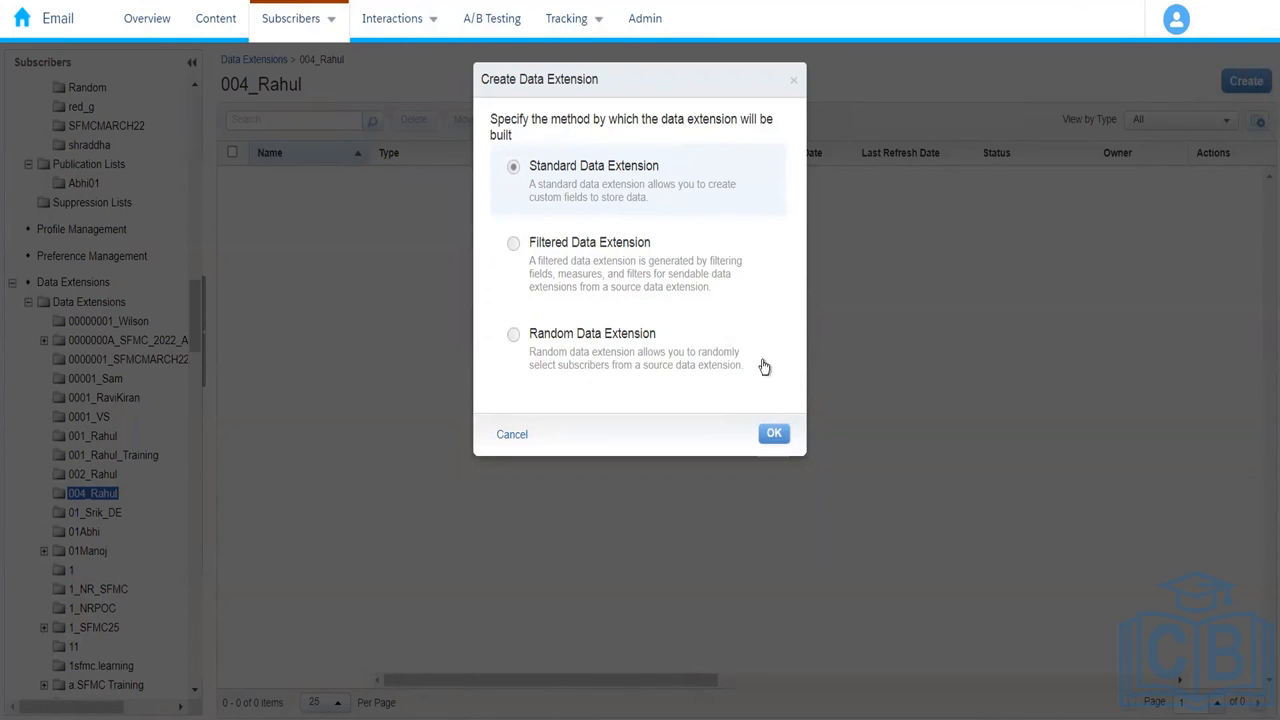
# Step: Confirm the standard data extension and keep Create from New as the creation method
pyautogui.click(773, 437)
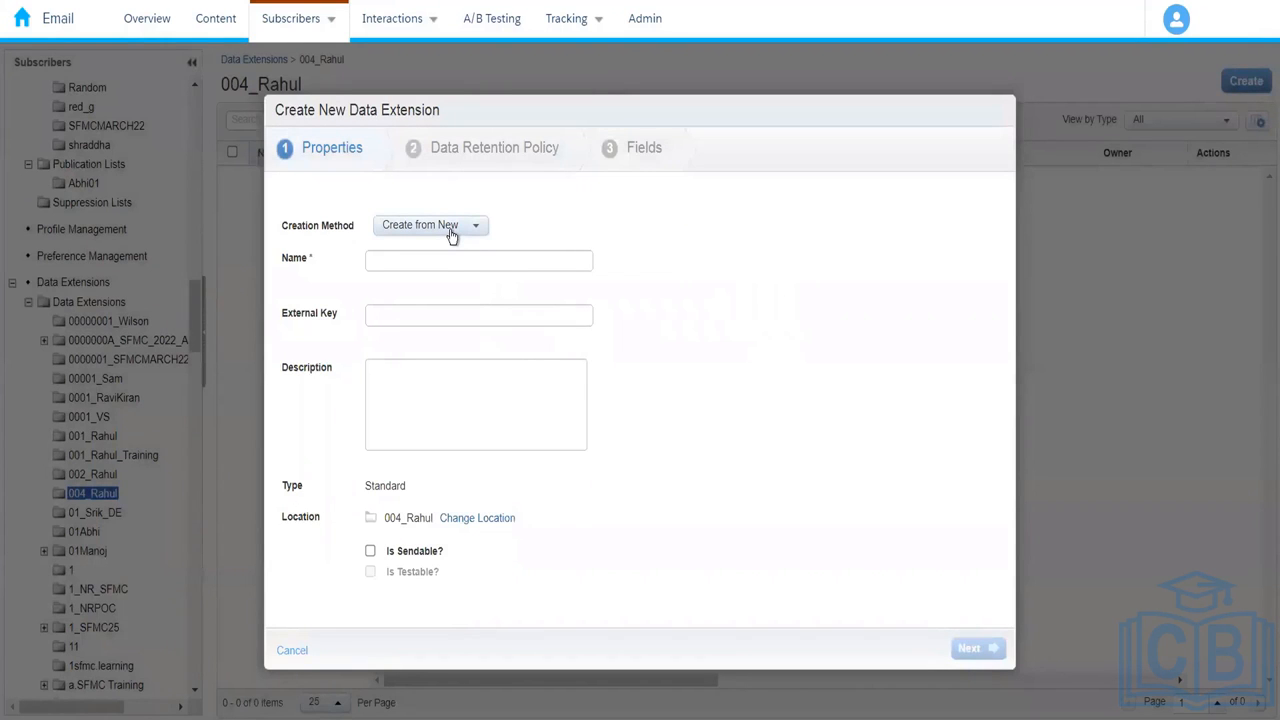
pyautogui.click(450, 229)
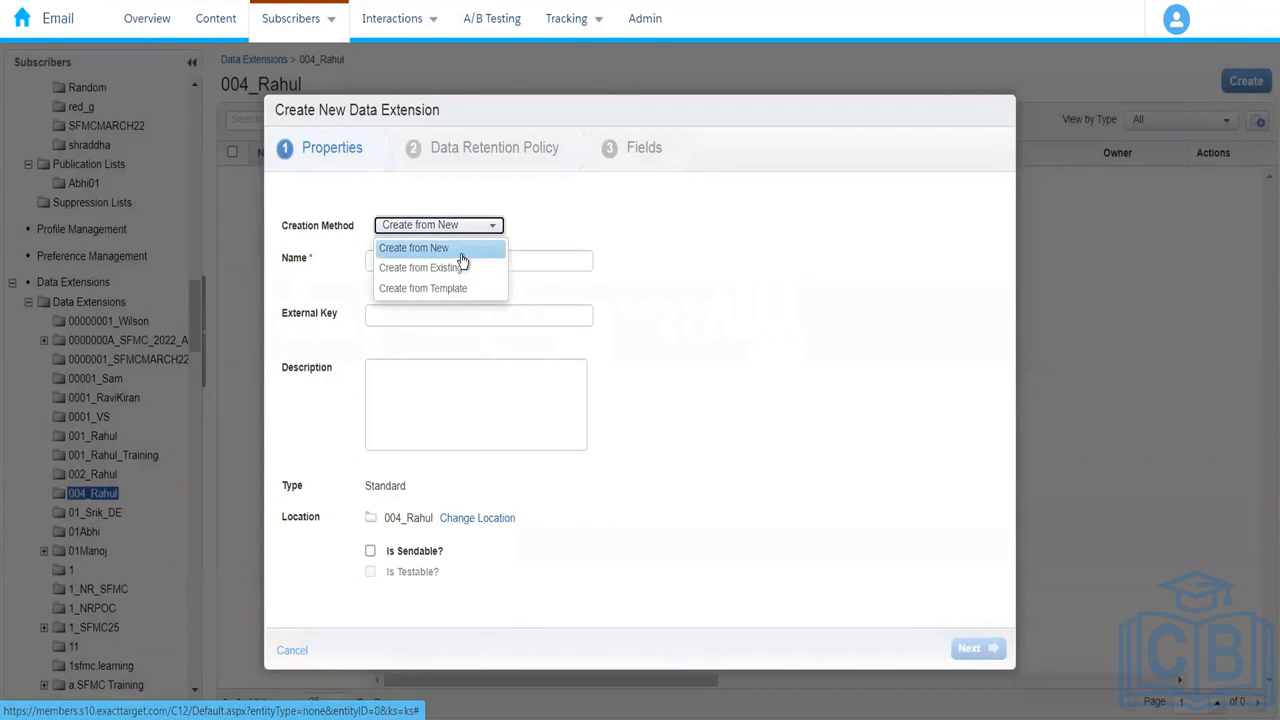
pyautogui.click(462, 250)
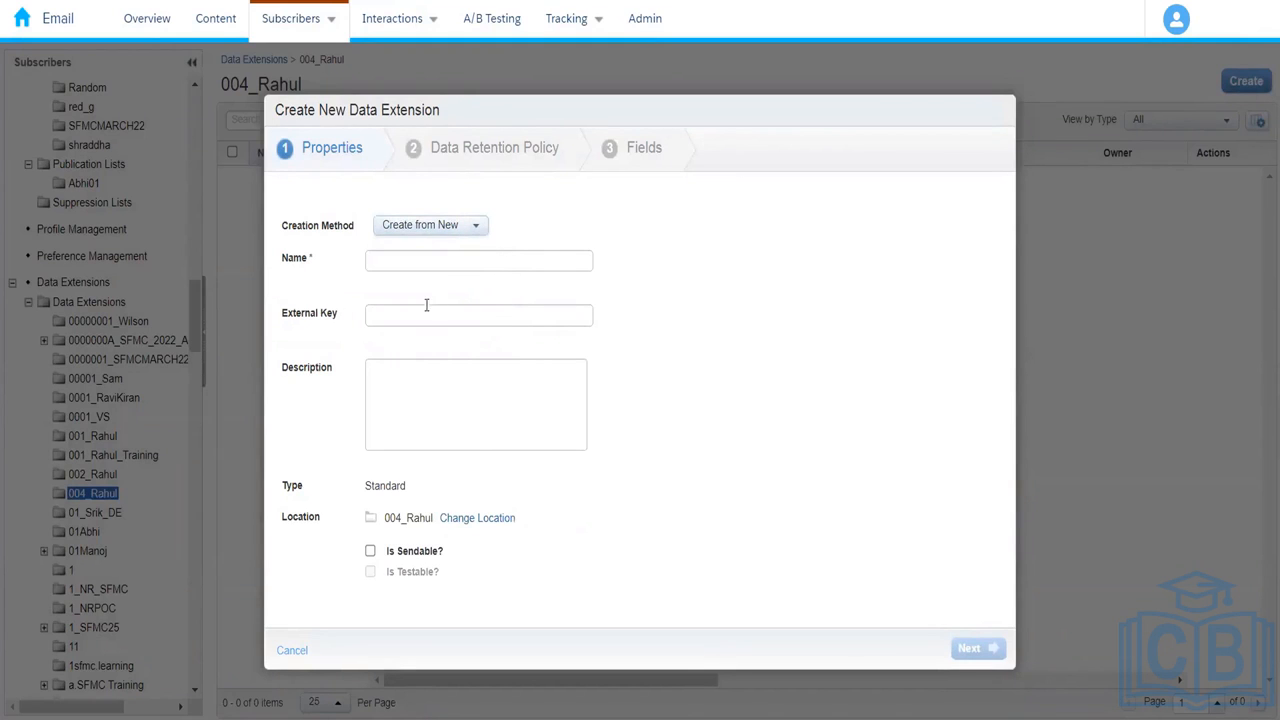
pyautogui.click(444, 238)
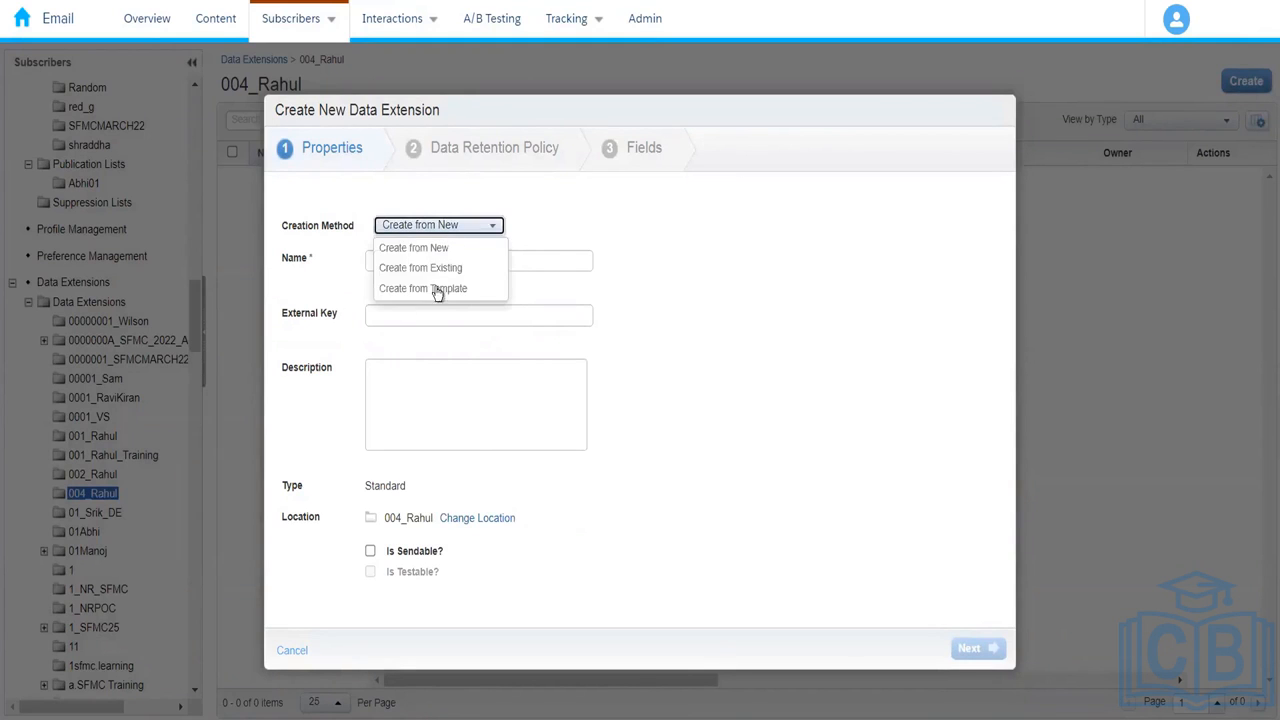
pyautogui.click(502, 224)
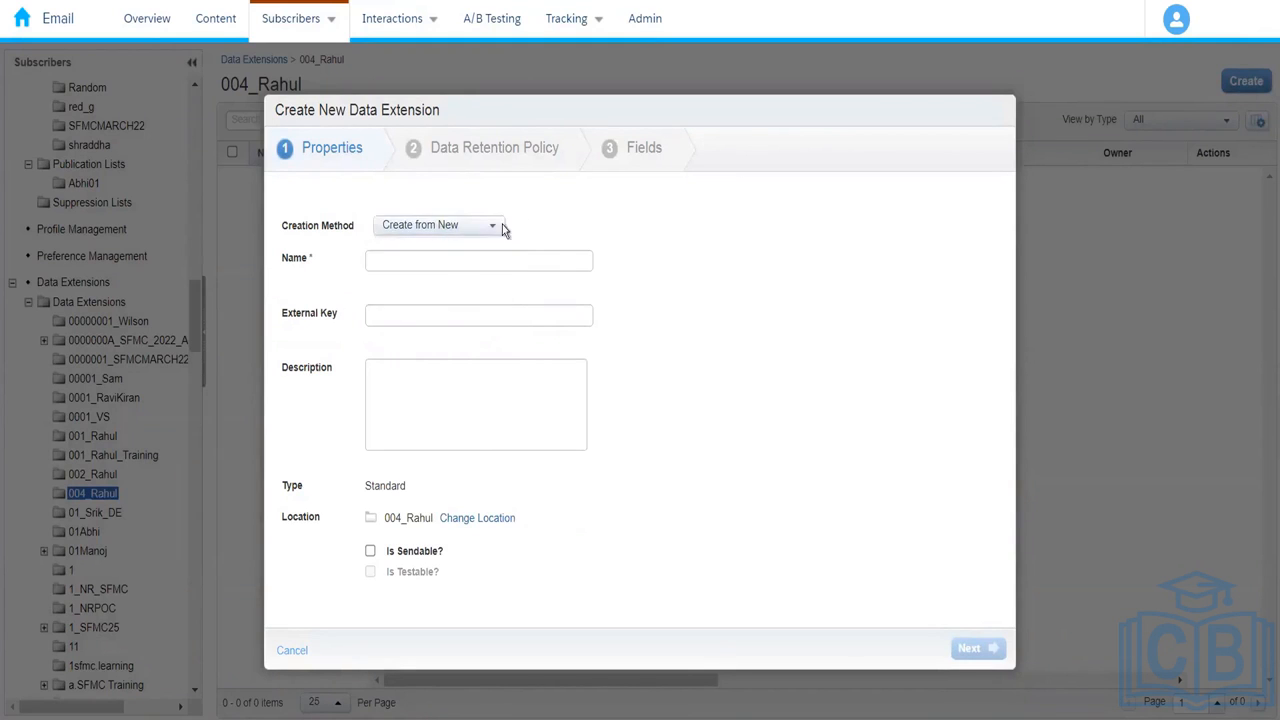
# Step: Name it Amazon_Customers with description 'This data extension stores personal information of customers'
pyautogui.click(420, 266)
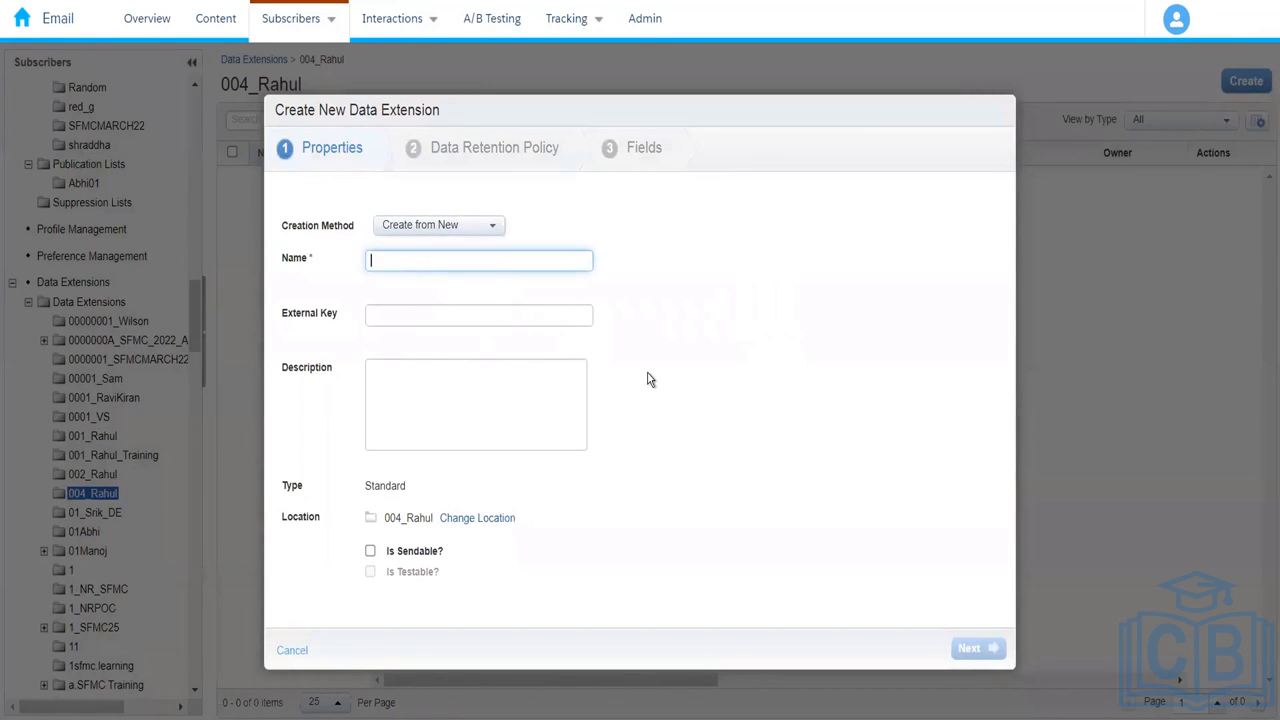
pyautogui.write('Amazo')
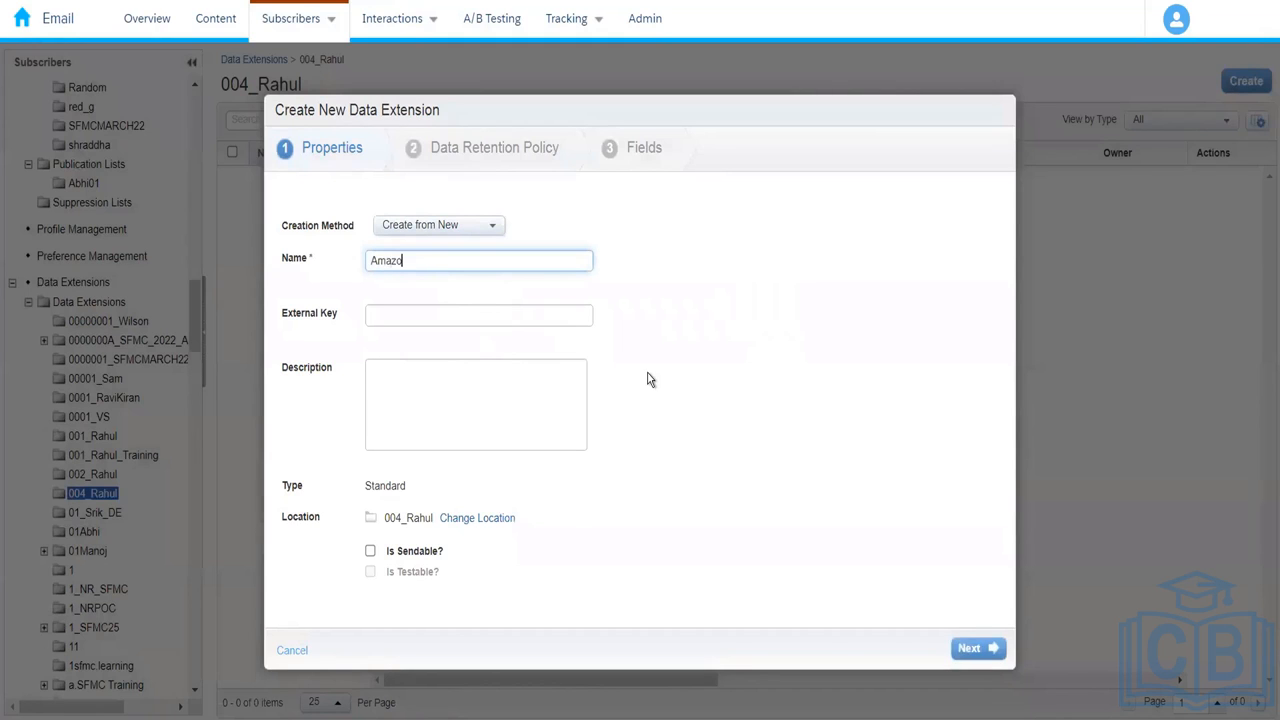
pyautogui.write('n_Customers')
pyautogui.click(674, 330)
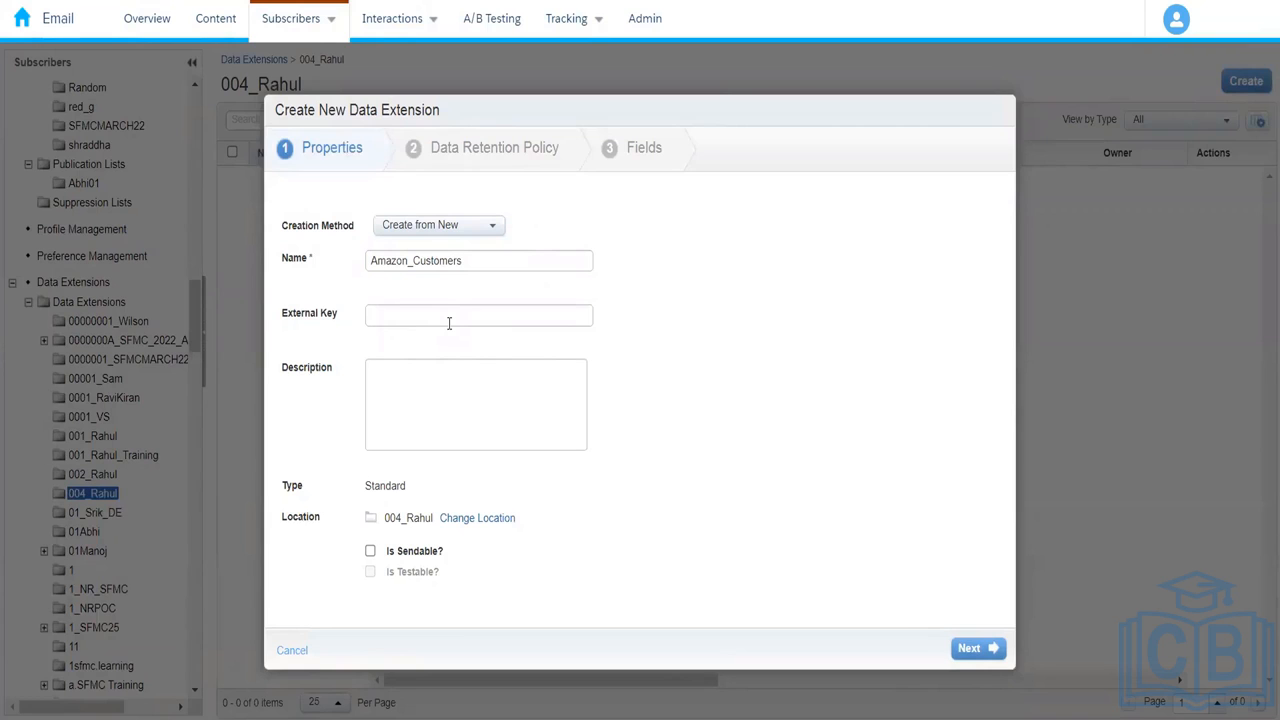
pyautogui.click(462, 418)
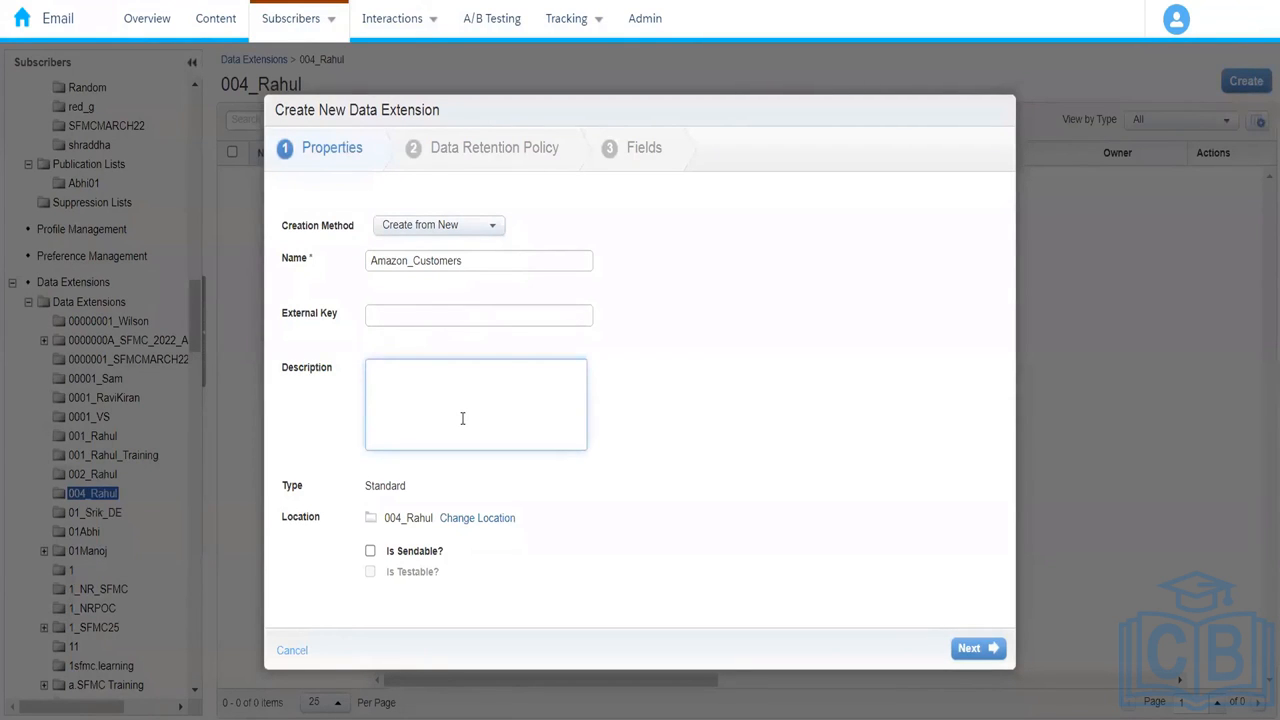
pyautogui.write('This data extension')
pyautogui.write('stores personal information')
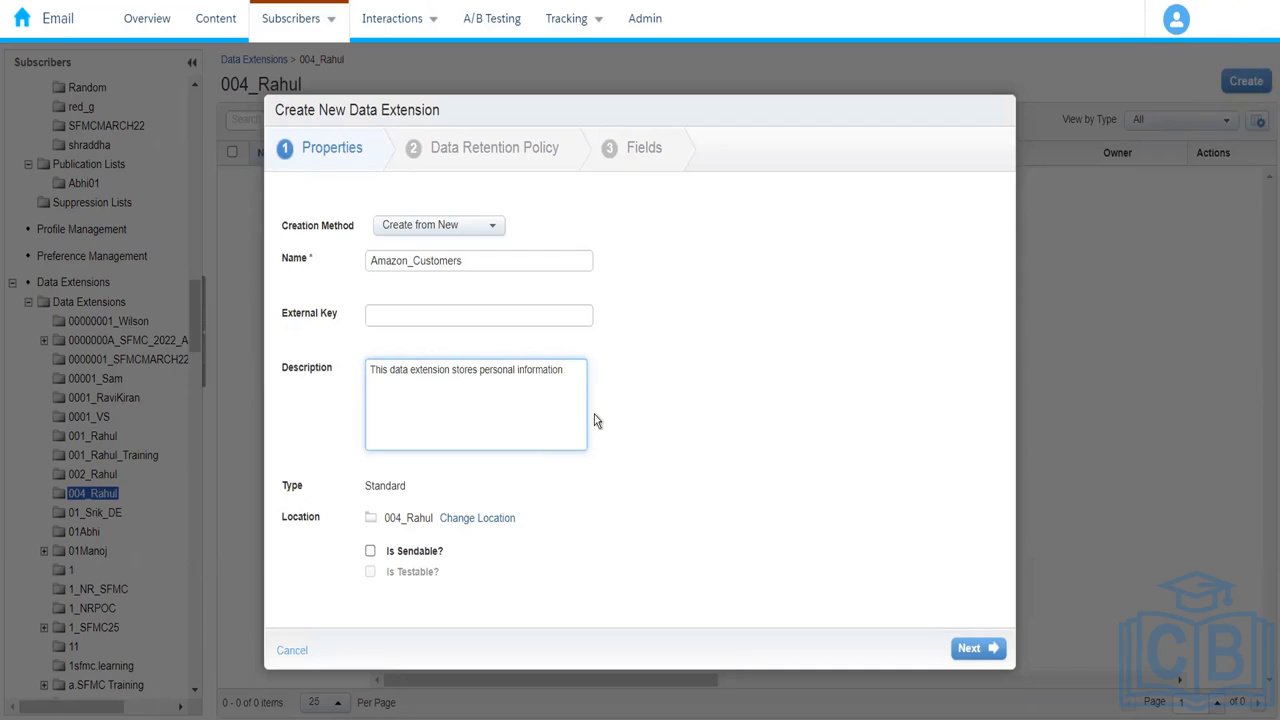
pyautogui.write(' of customers')
pyautogui.click(577, 503)
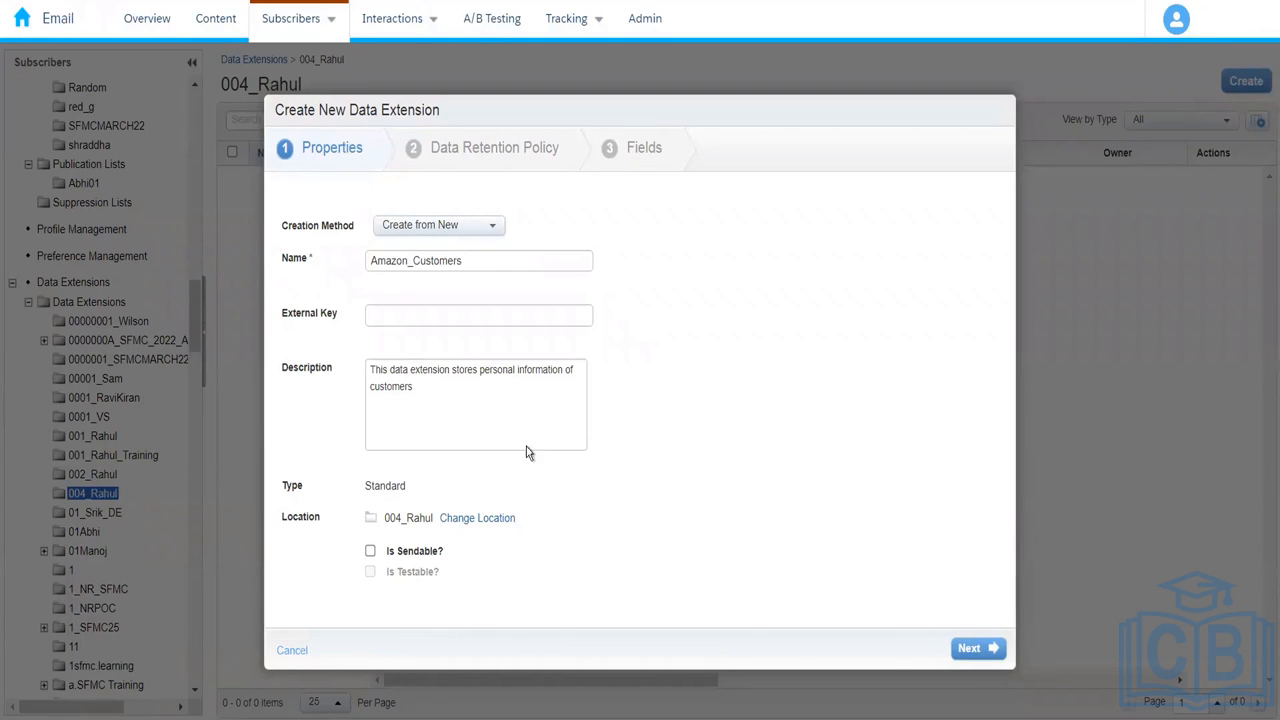
# Step: Turn on data retention, deleting all records and data extensions after 1 day
pyautogui.click(985, 648)
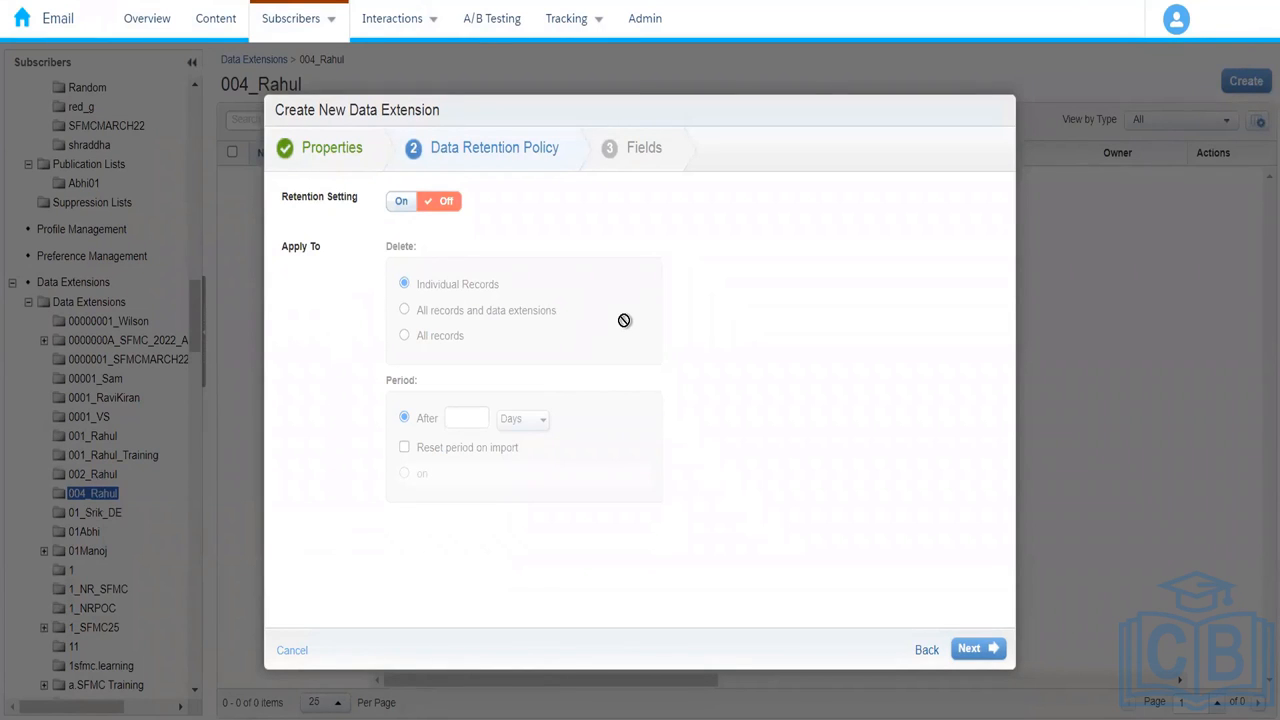
pyautogui.click(403, 203)
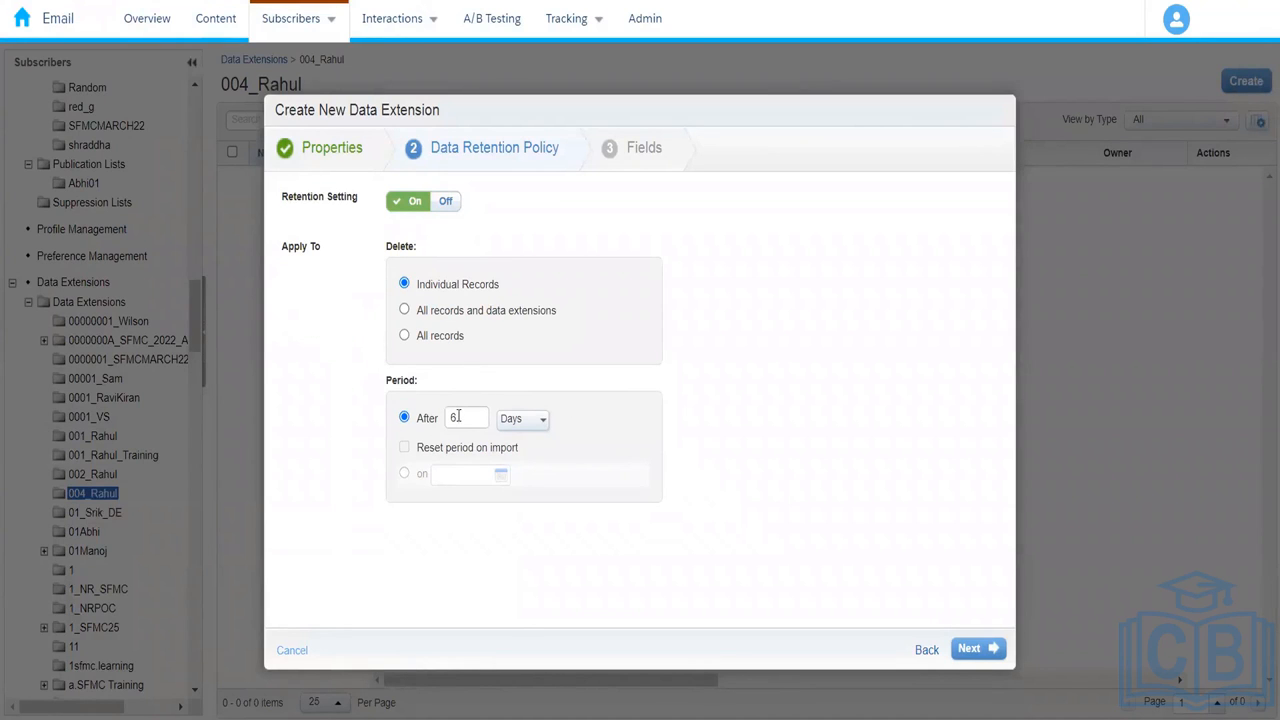
pyautogui.click(545, 430)
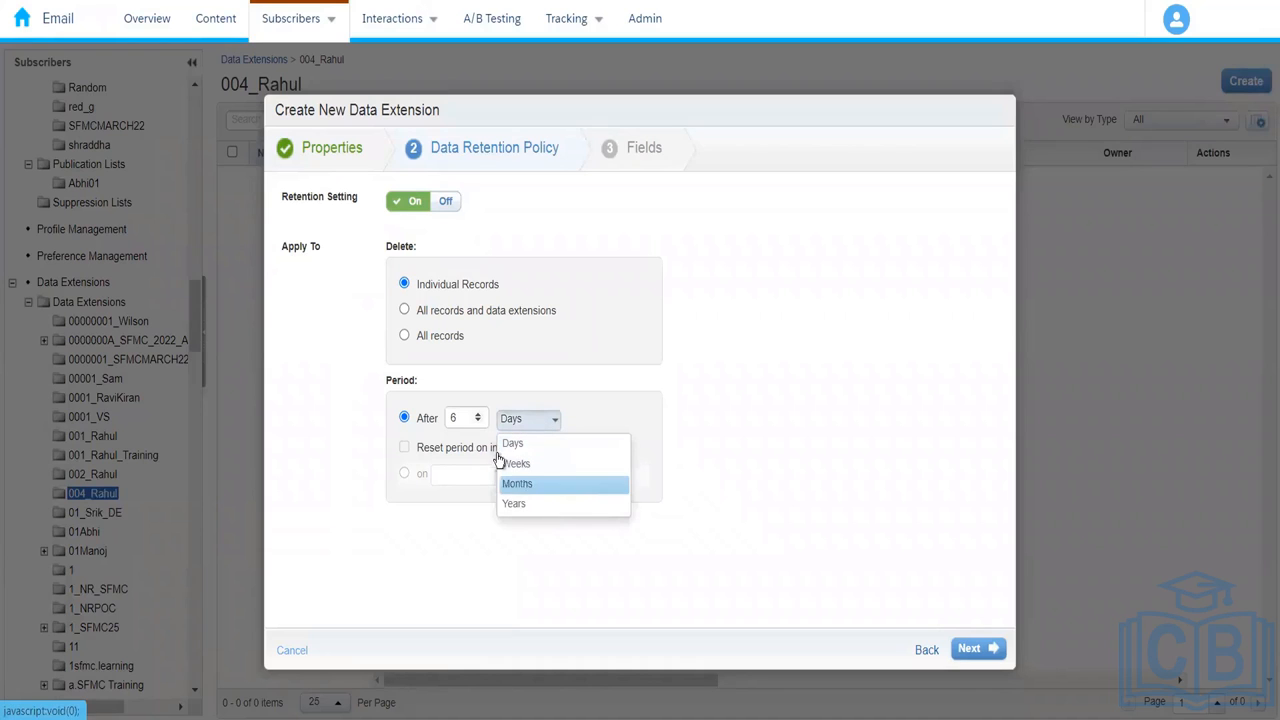
pyautogui.click(467, 420)
pyautogui.press('BackSpace')
pyautogui.write('1')
pyautogui.click(341, 408)
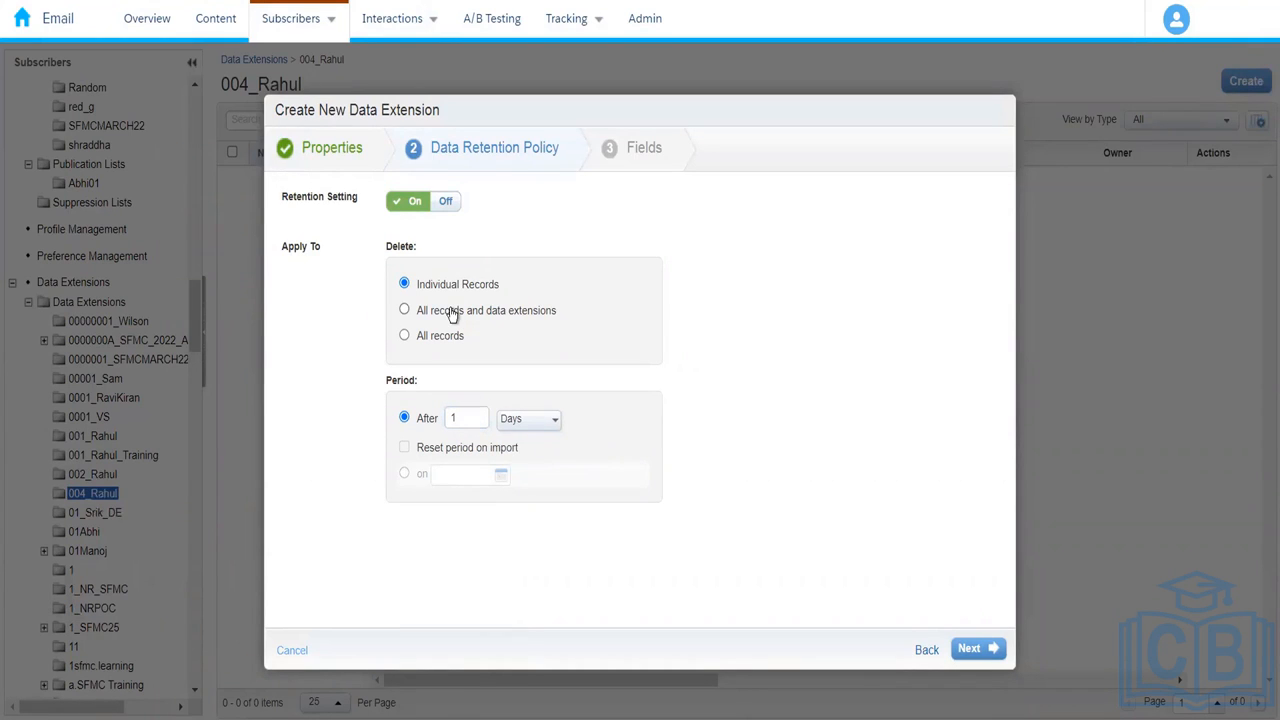
pyautogui.click(452, 314)
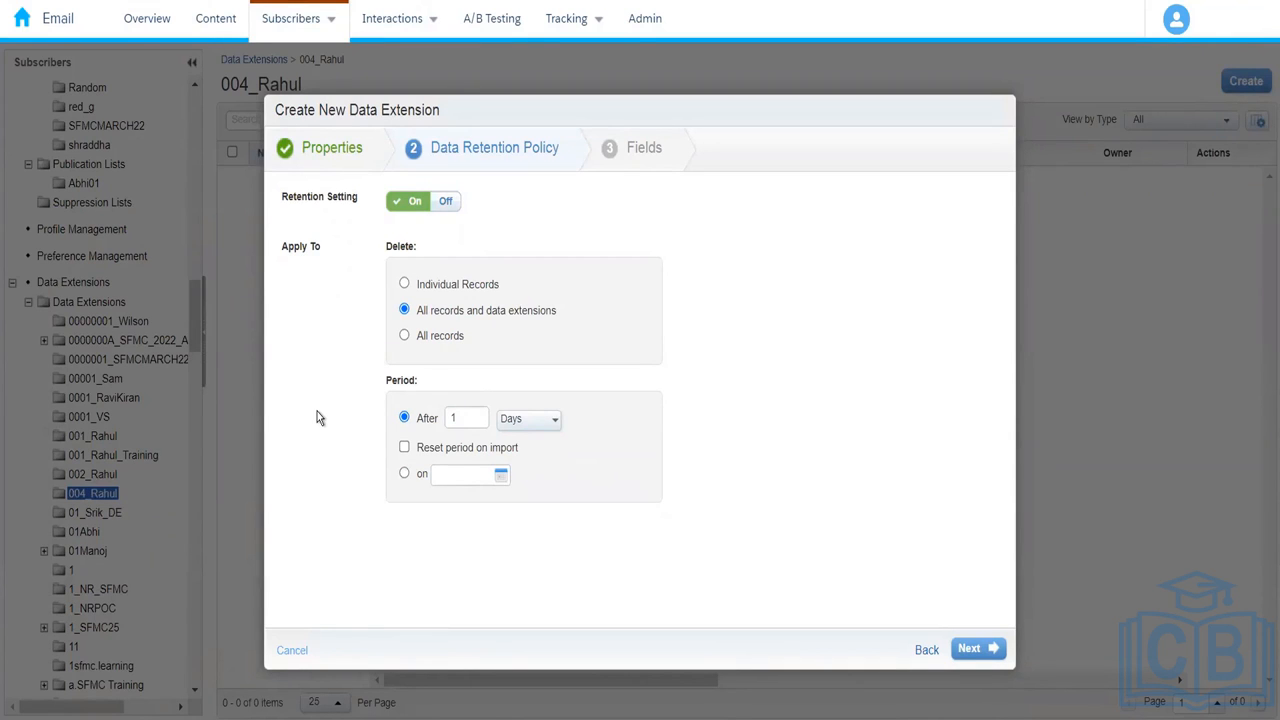
# Step: Set the retention policy to delete All records only, keeping the data extension
pyautogui.click(421, 338)
# Step: Try a Months retention period with Individual Records, then switch retention off
pyautogui.click(534, 421)
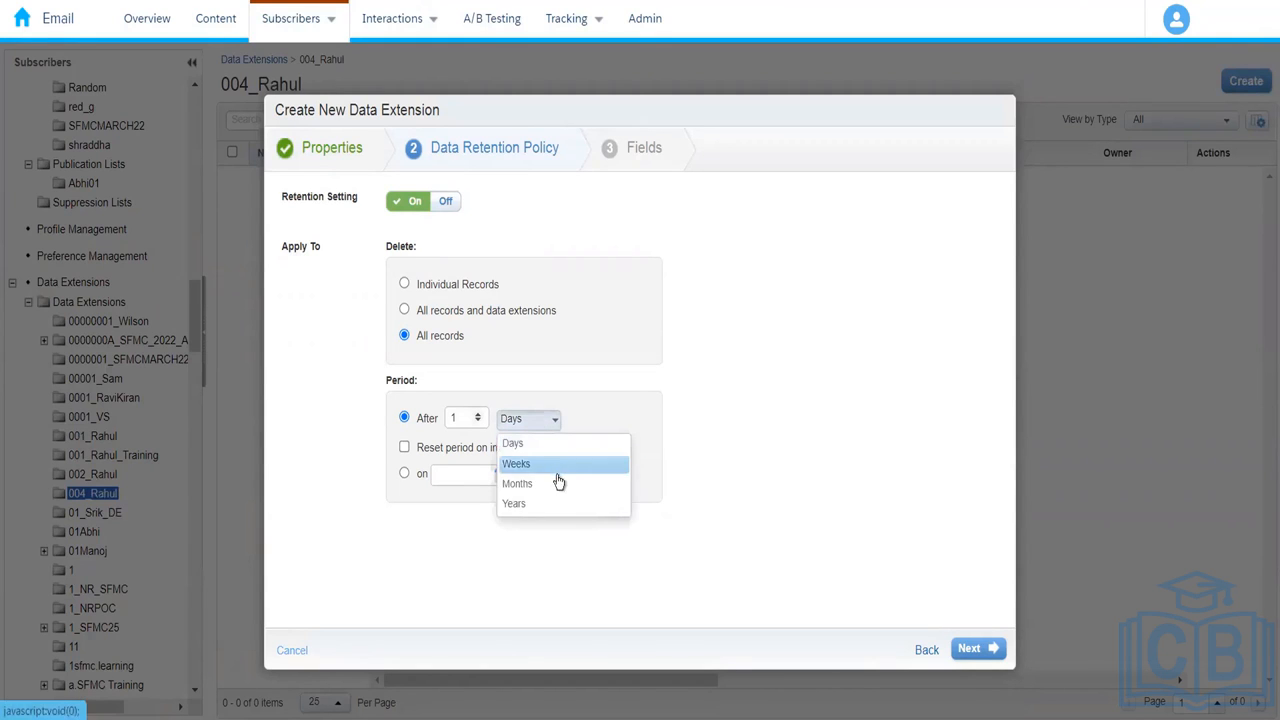
pyautogui.click(558, 485)
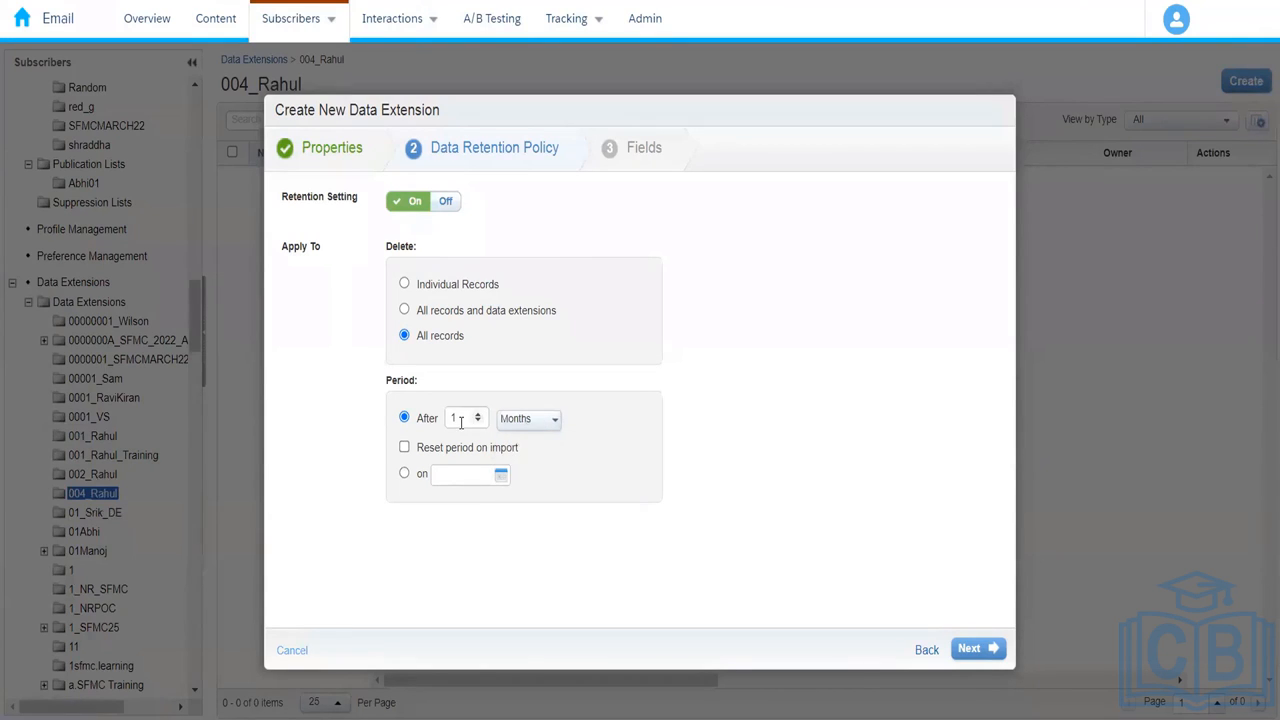
pyautogui.click(460, 420)
pyautogui.press('BackSpace')
pyautogui.write('3')
pyautogui.click(582, 548)
pyautogui.click(455, 283)
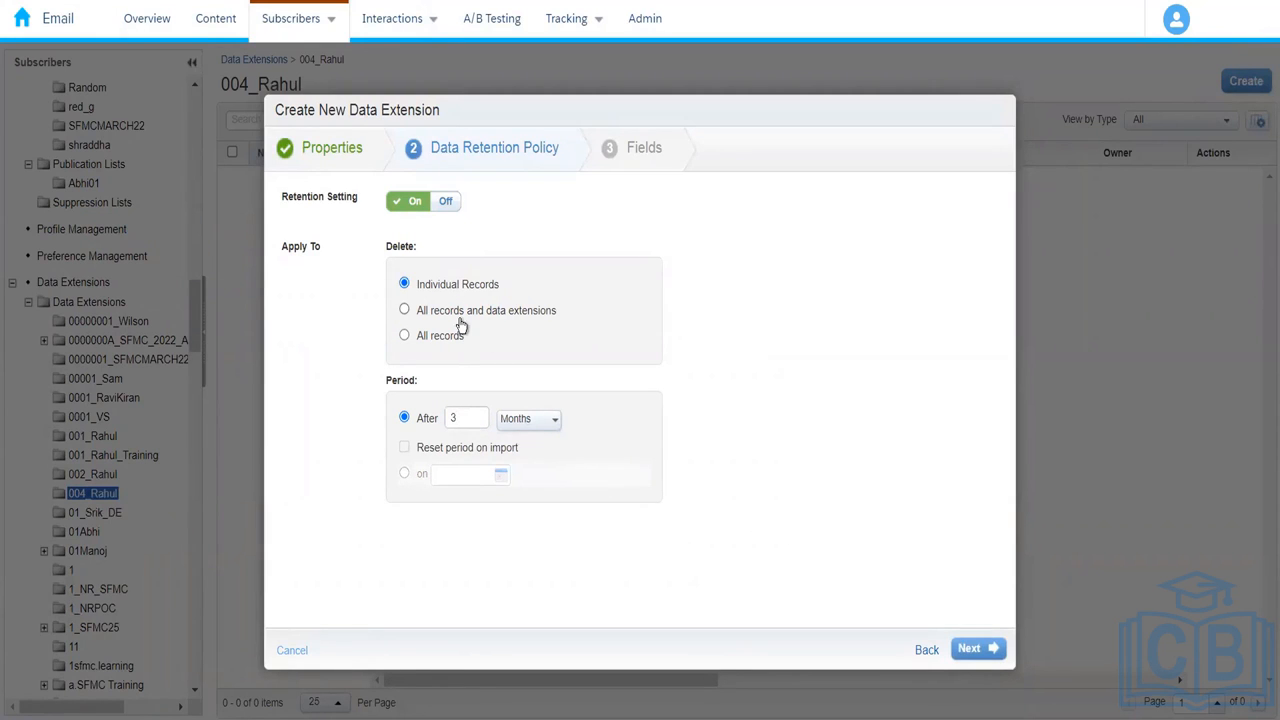
pyautogui.click(446, 204)
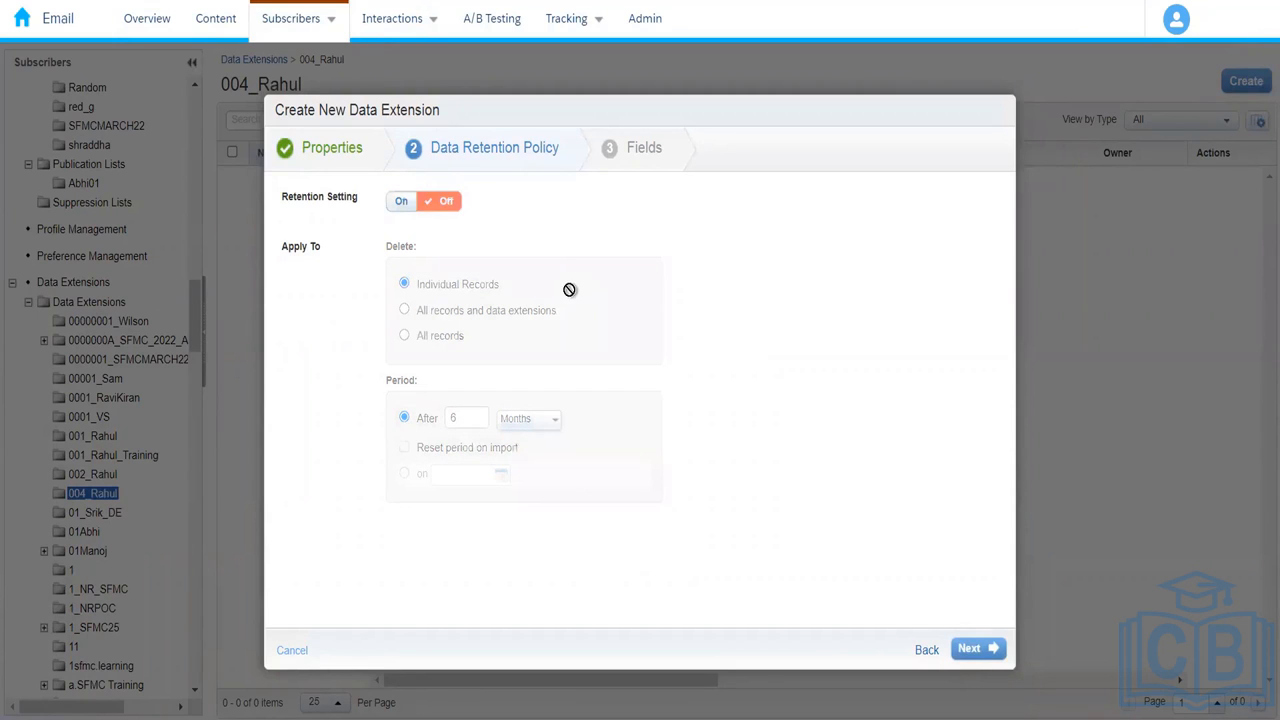
# Step: Add the fields FirstName, LastName, EmailAddress and PhoneNumber
pyautogui.click(972, 649)
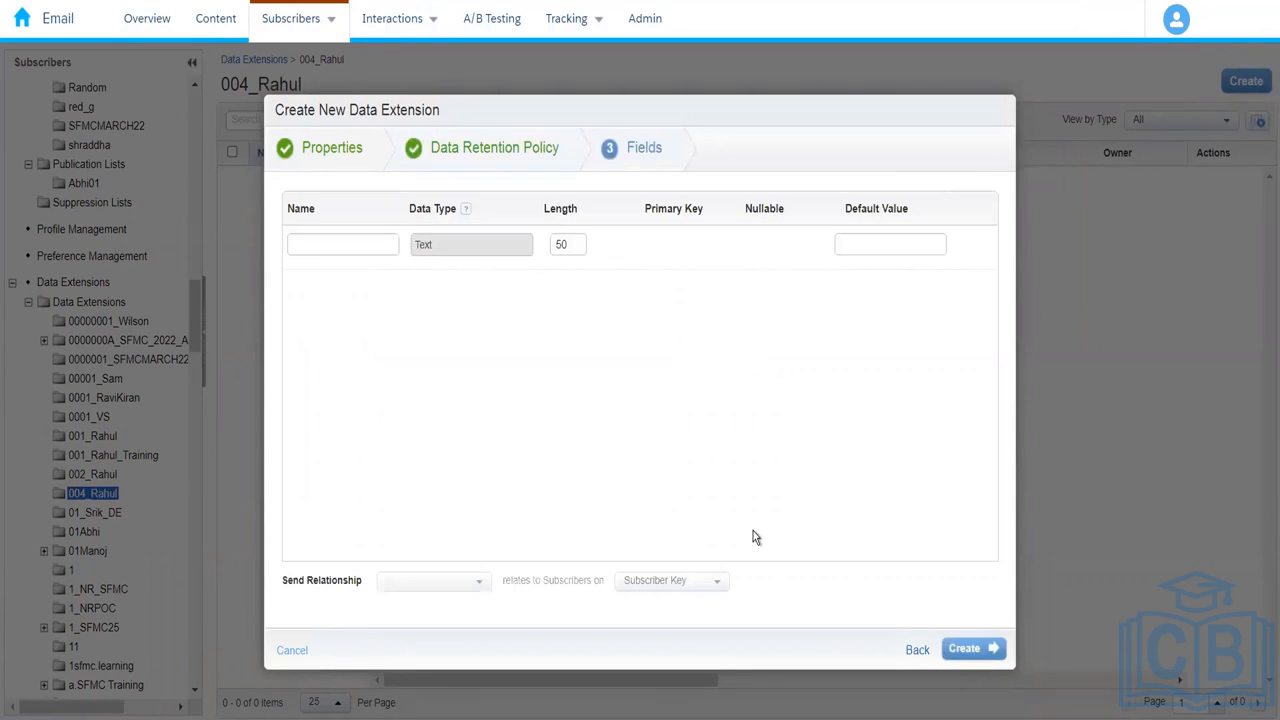
pyautogui.click(349, 244)
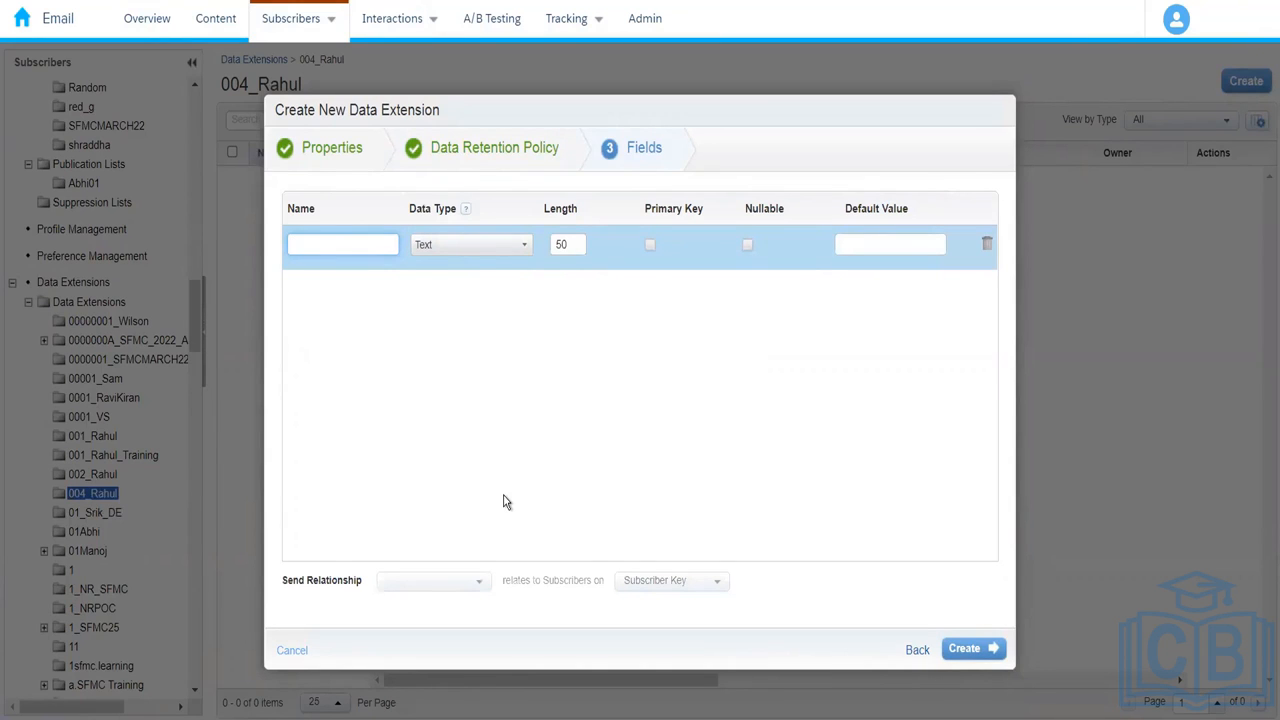
pyautogui.write('FirstName')
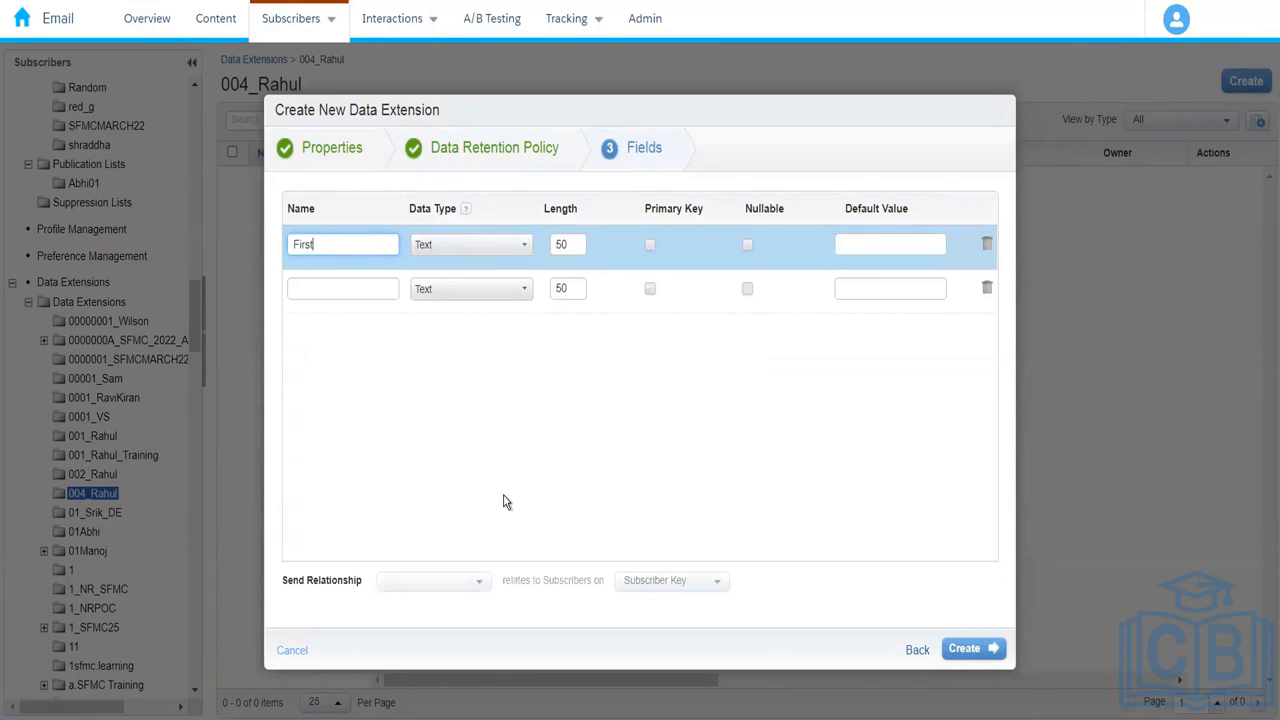
pyautogui.click(354, 289)
pyautogui.write('LastName')
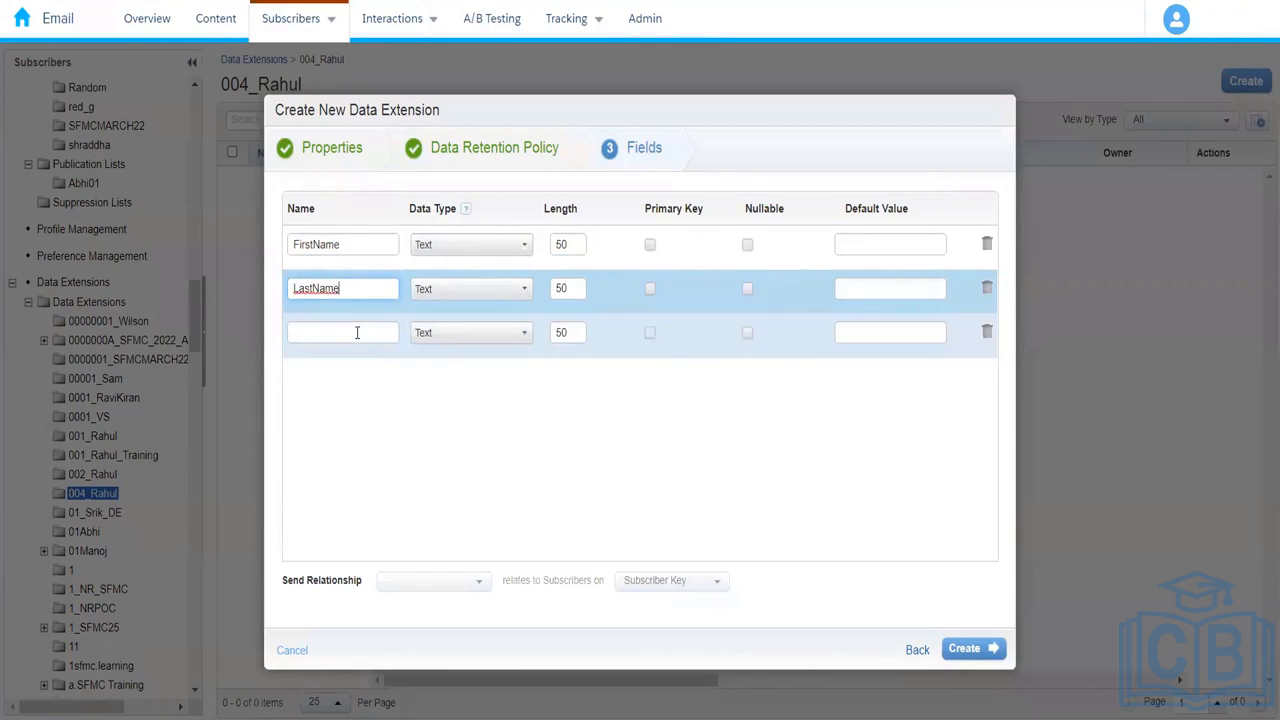
pyautogui.click(357, 332)
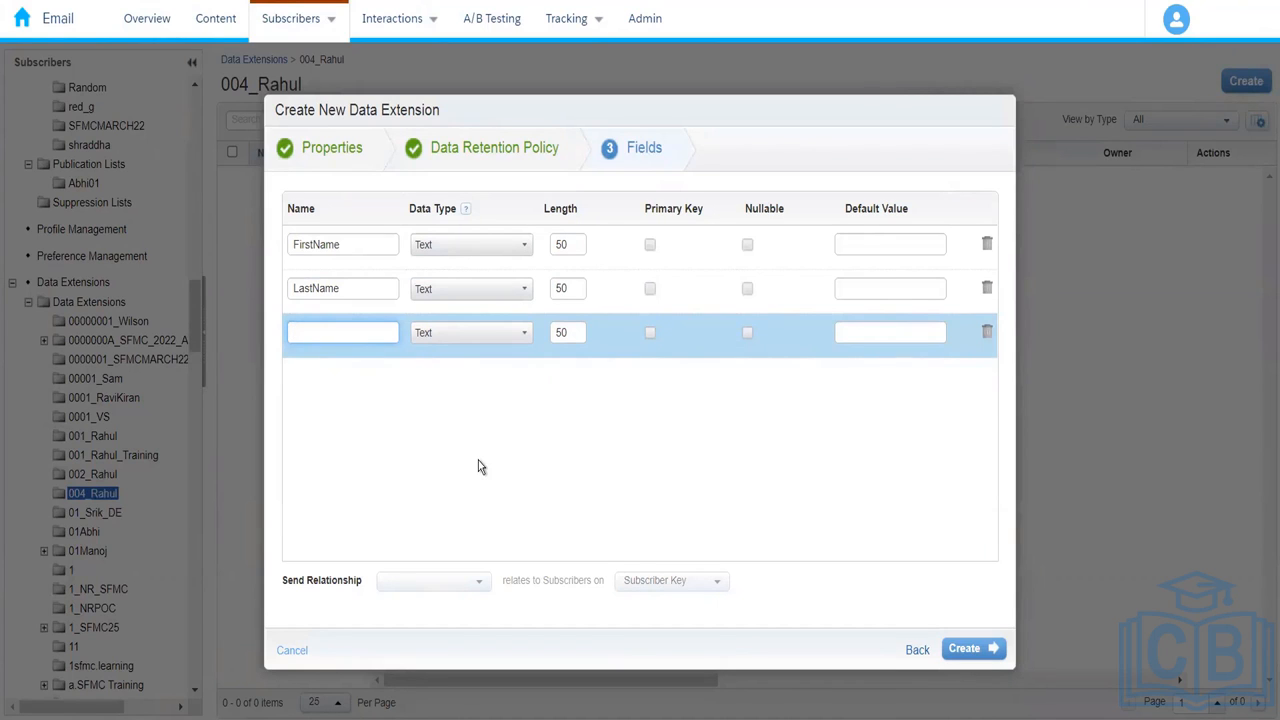
pyautogui.write('E')
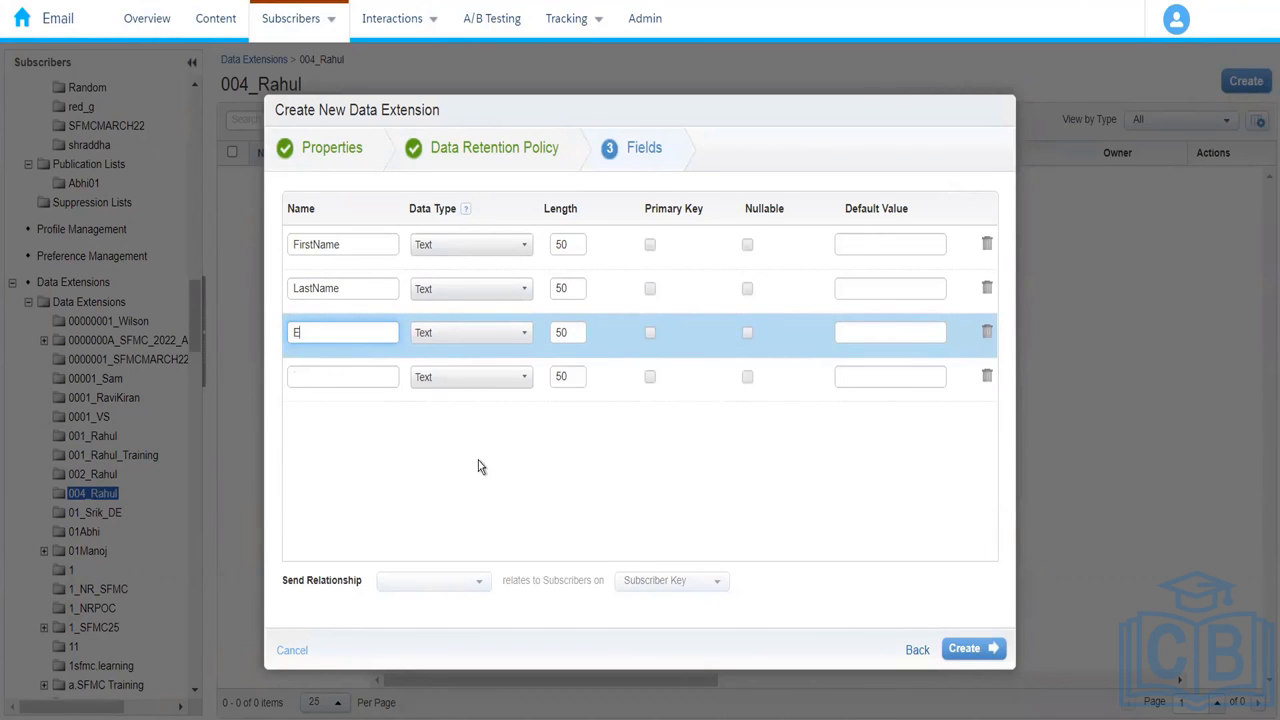
pyautogui.write('mailAddress')
pyautogui.click(338, 376)
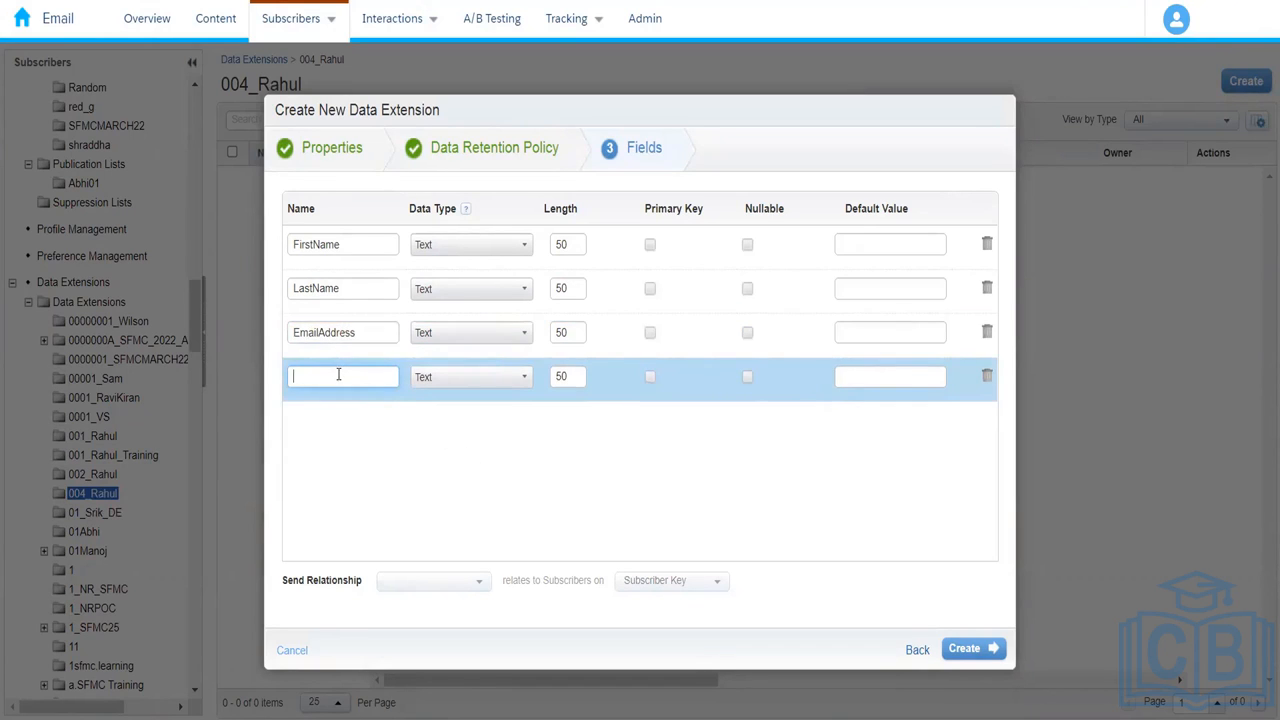
pyautogui.write('PhoneNumber')
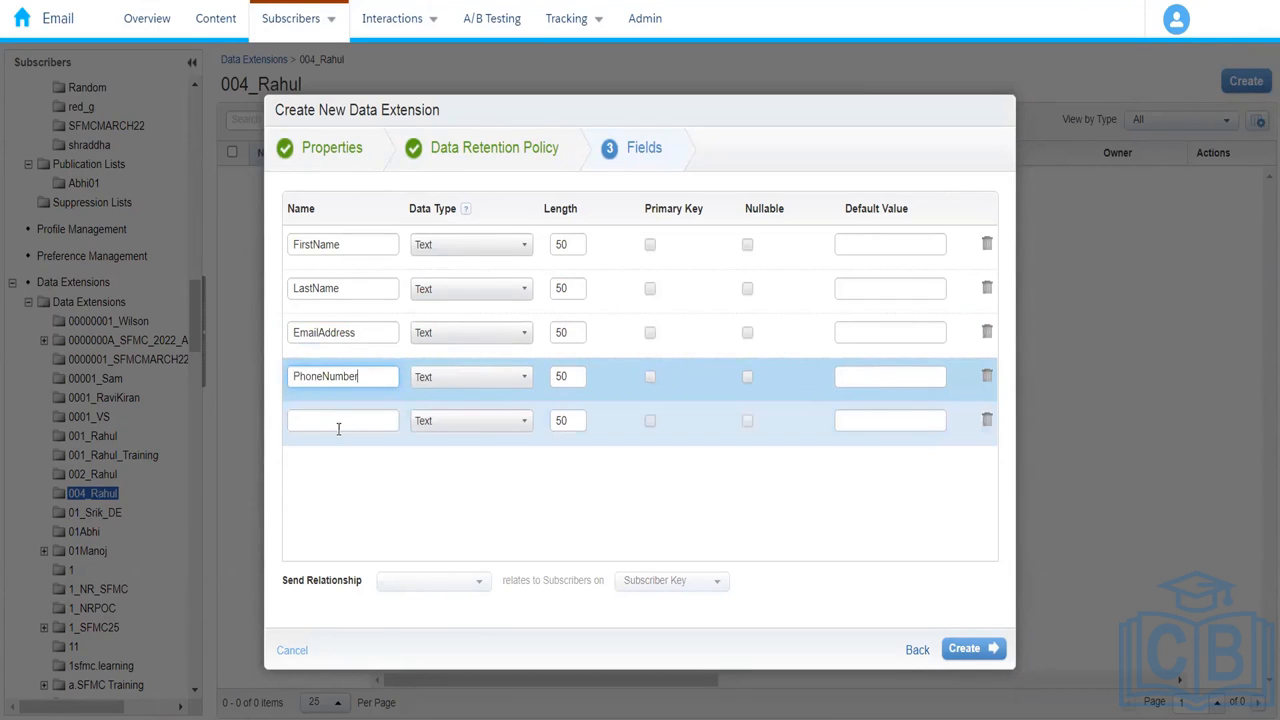
# Step: Add the State, City and ZipCode fields
pyautogui.click(338, 422)
pyautogui.write('City')
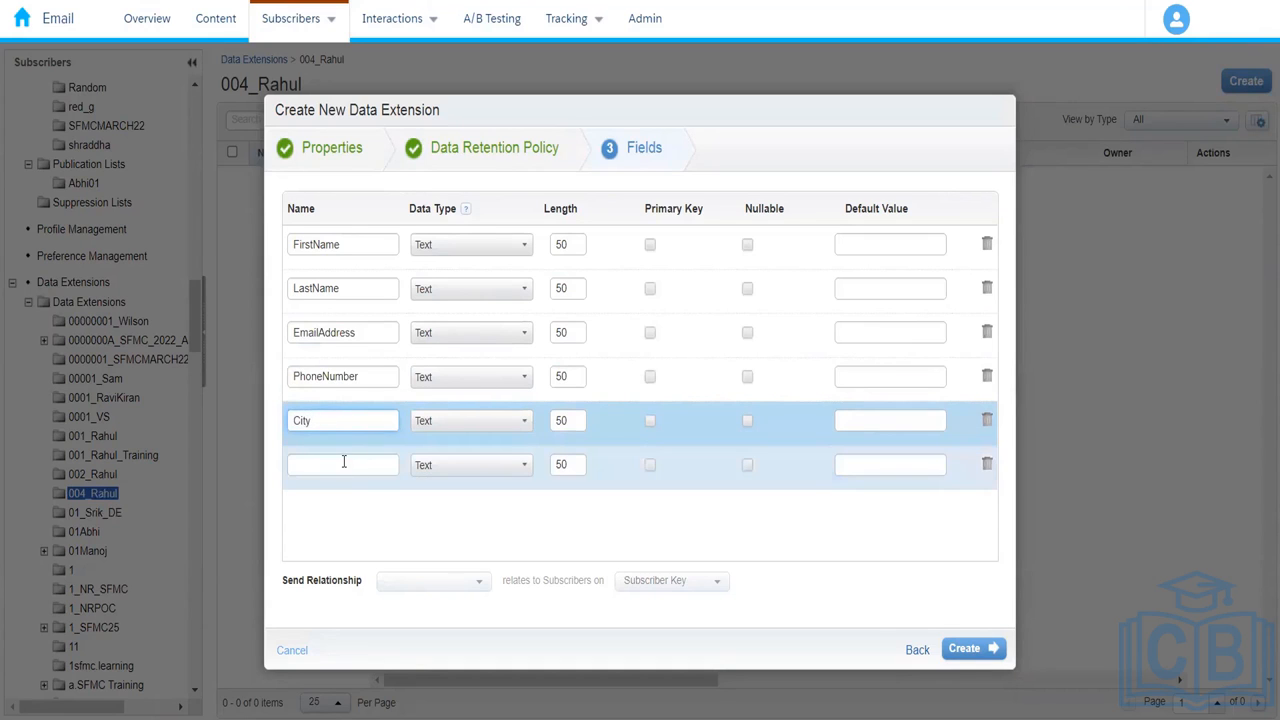
pyautogui.click(343, 462)
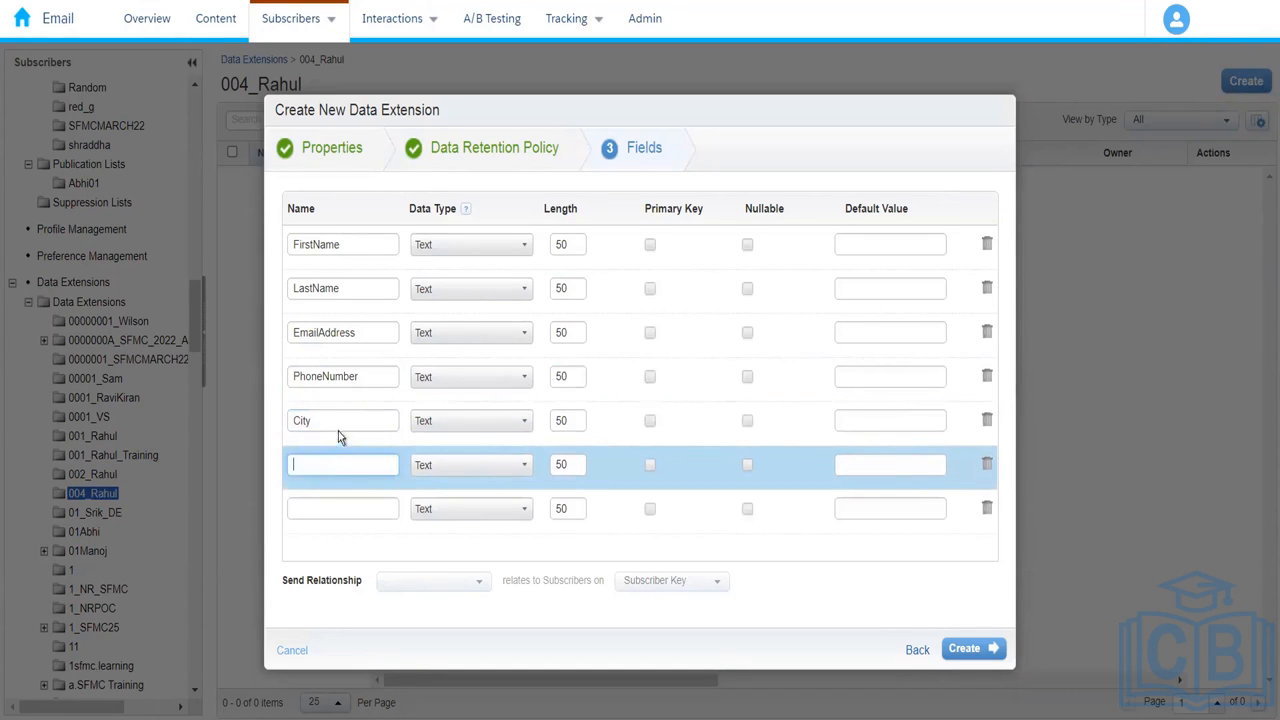
pyautogui.doubleClick(337, 425)
pyautogui.write('Satte')
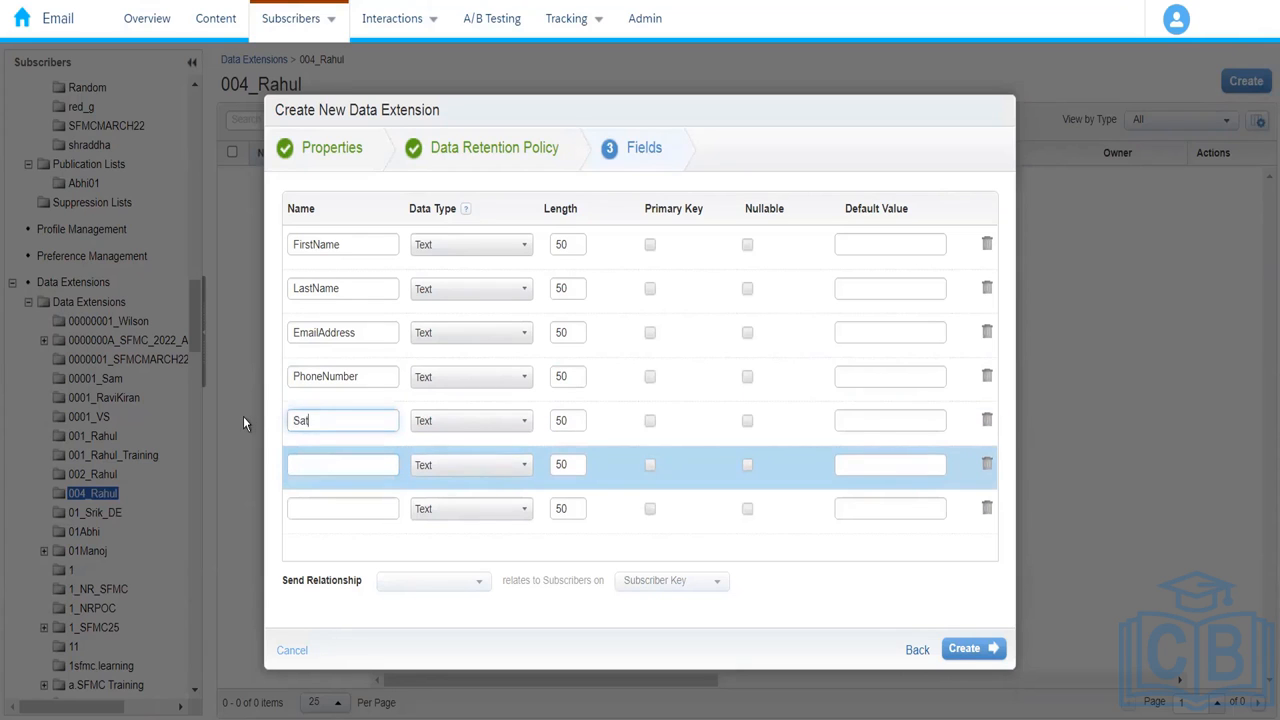
pyautogui.press('BackSpace')
pyautogui.press('BackSpace')
pyautogui.press('BackSpace')
pyautogui.press('BackSpace')
pyautogui.write('tate')
pyautogui.click(307, 464)
pyautogui.write('City')
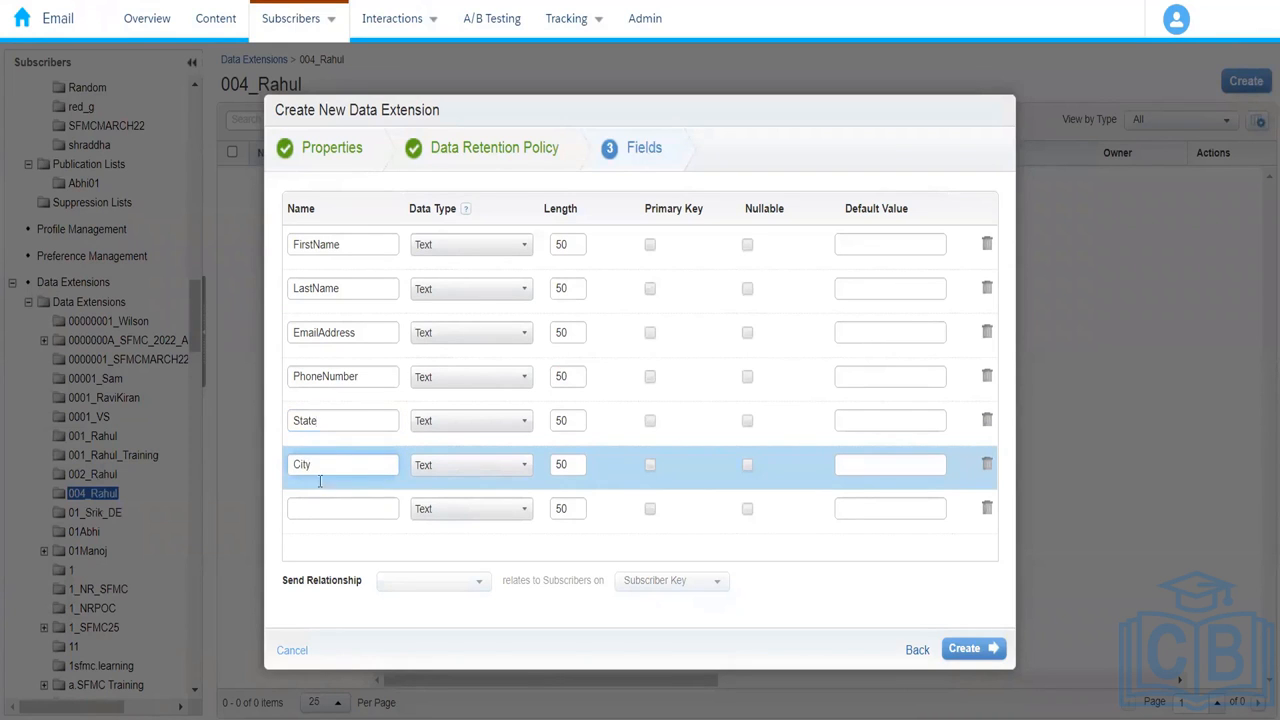
pyautogui.click(326, 508)
pyautogui.write('Z')
pyautogui.press('BackSpace')
pyautogui.write('ZipCode')
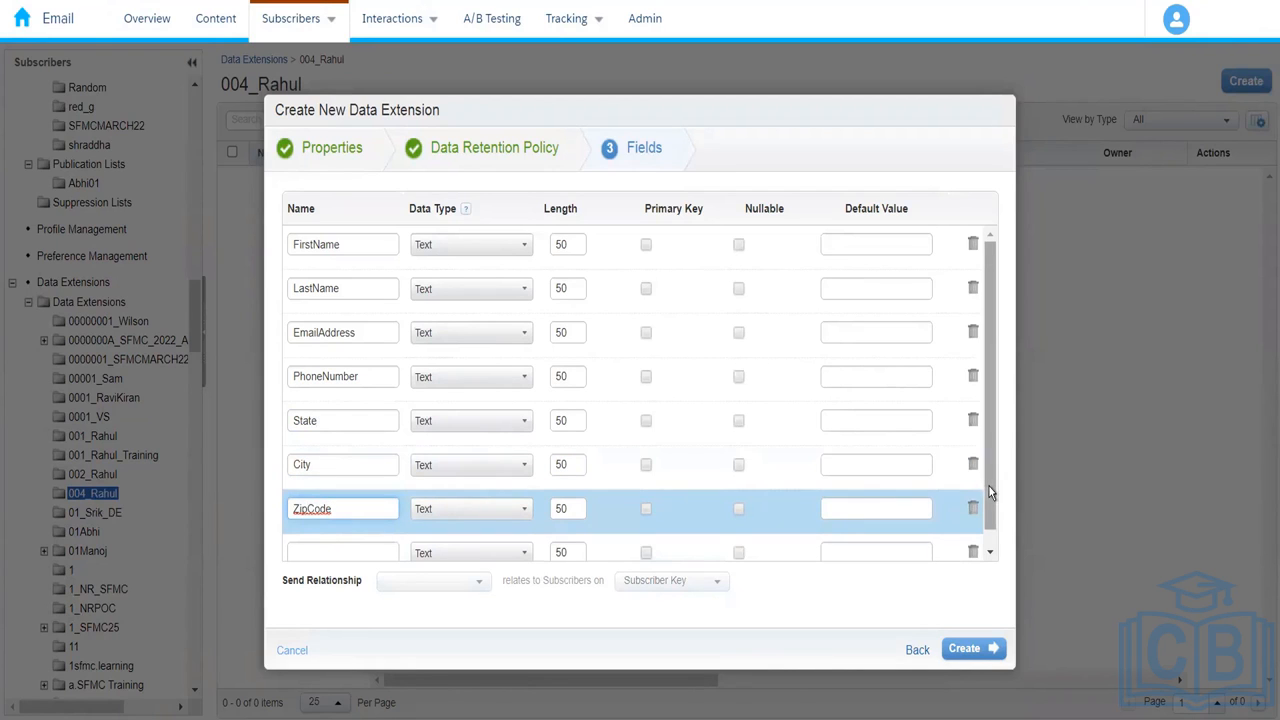
pyautogui.moveTo(988, 485); pyautogui.dragTo(997, 549)
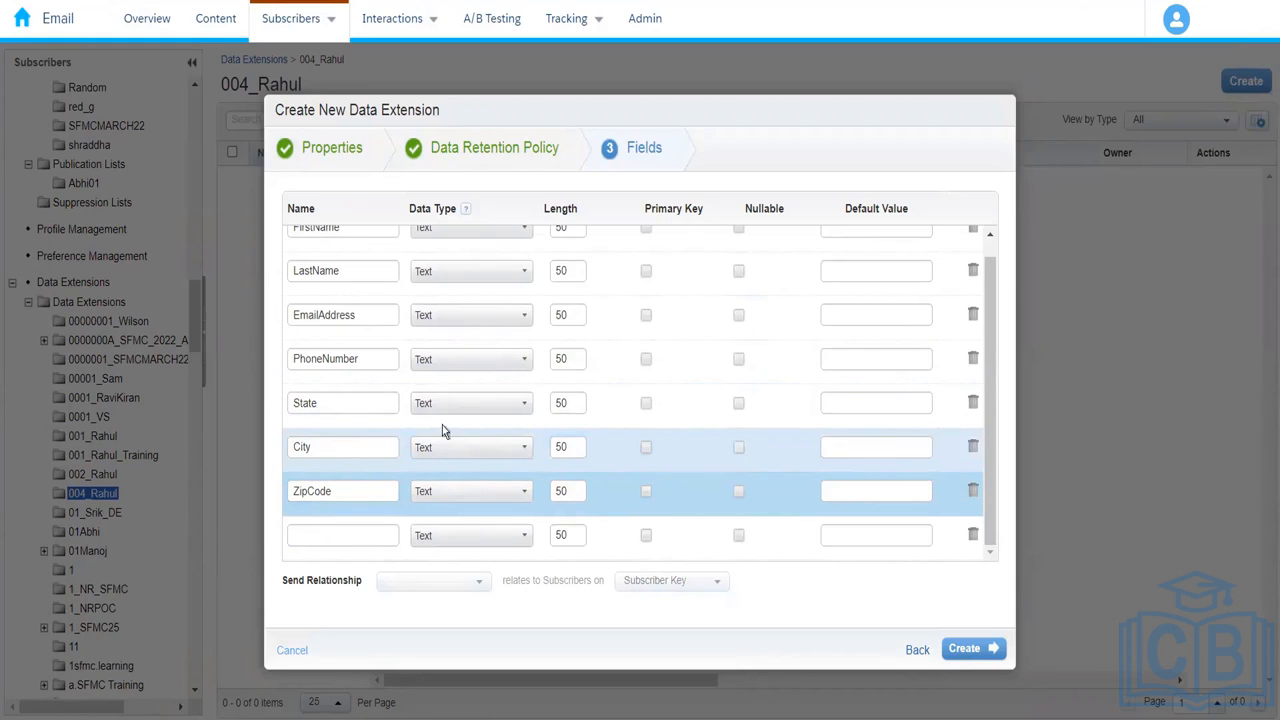
pyautogui.moveTo(988, 385); pyautogui.dragTo(997, 293)
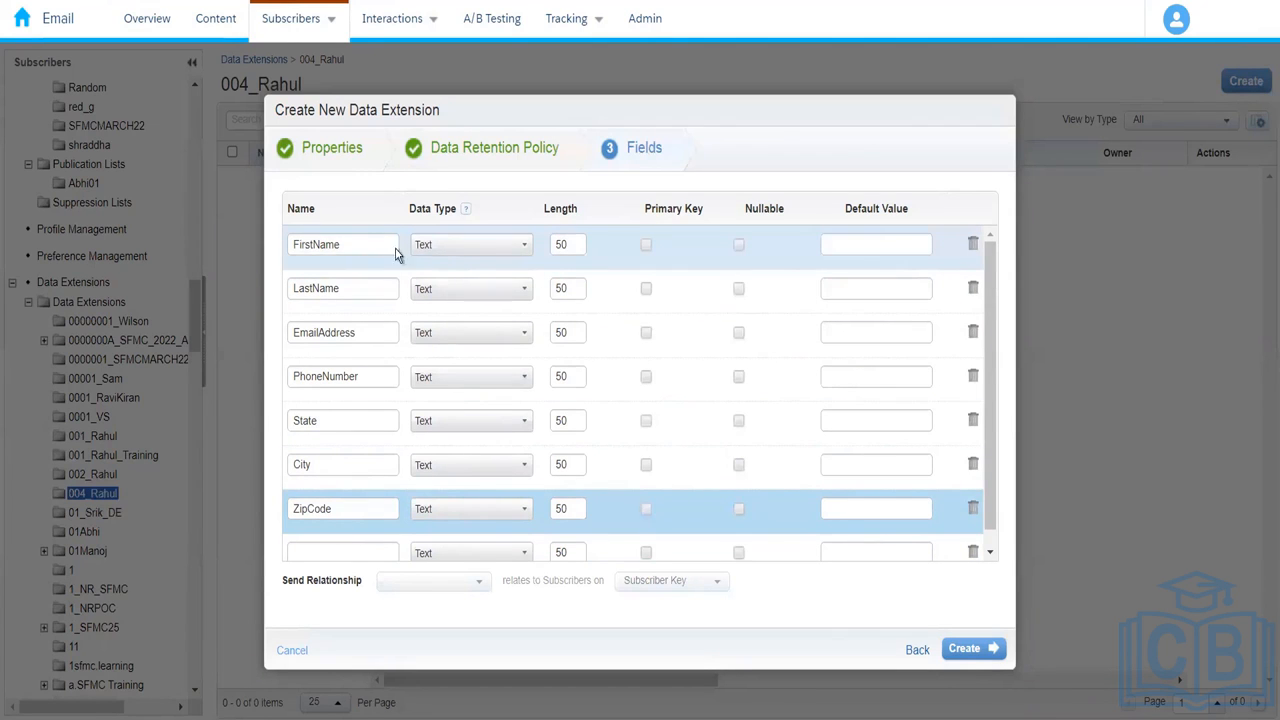
# Step: Change the EmailAddress field's data type to EmailAddress
pyautogui.click(470, 246)
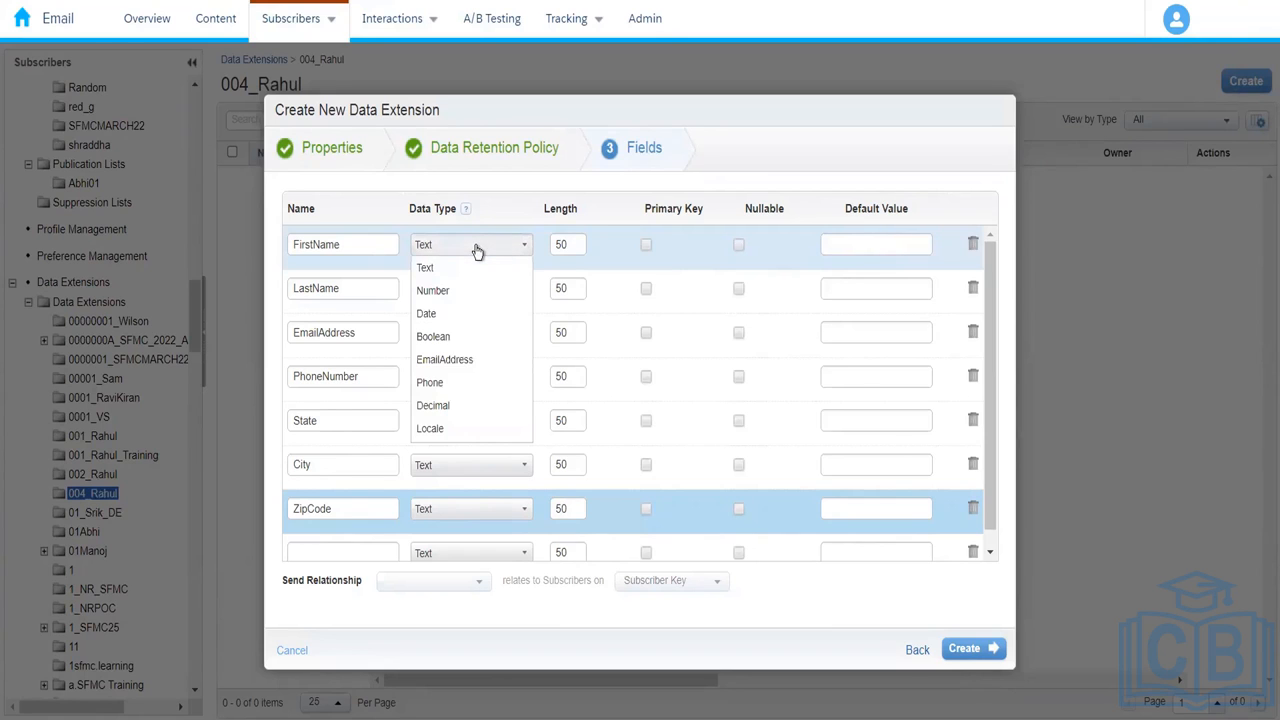
pyautogui.click(477, 251)
pyautogui.click(474, 335)
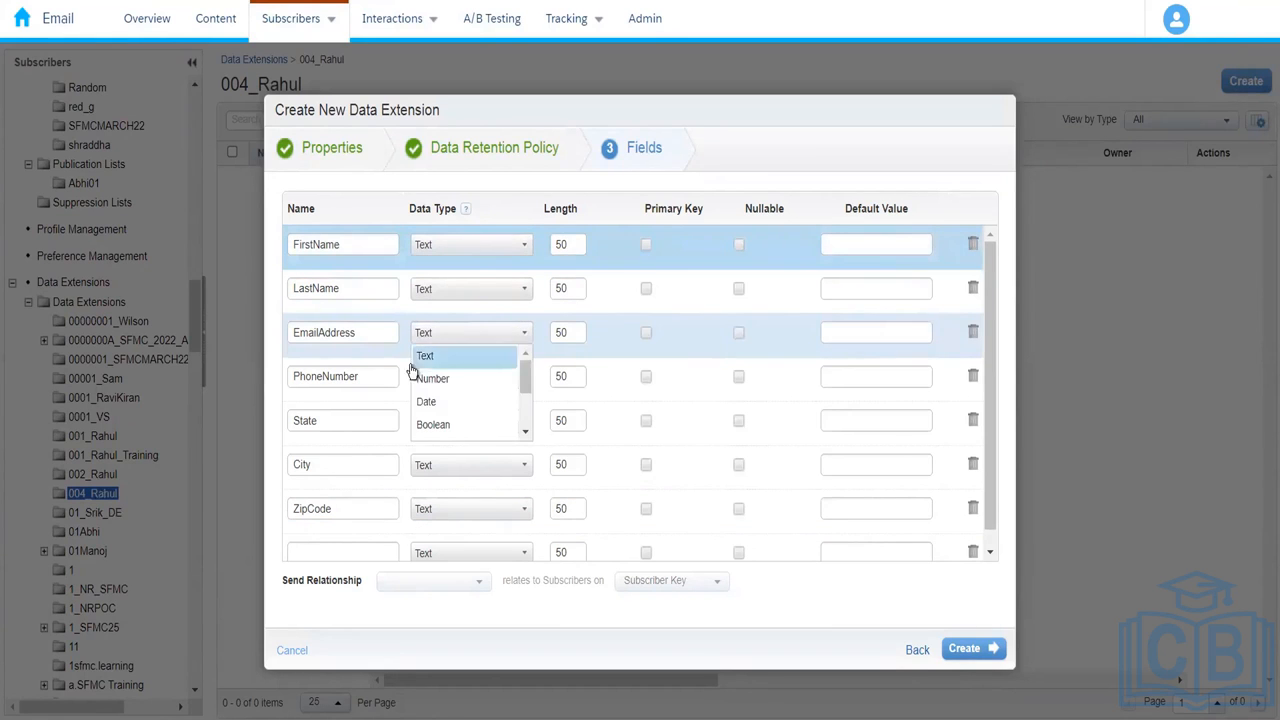
pyautogui.click(525, 433)
pyautogui.click(525, 434)
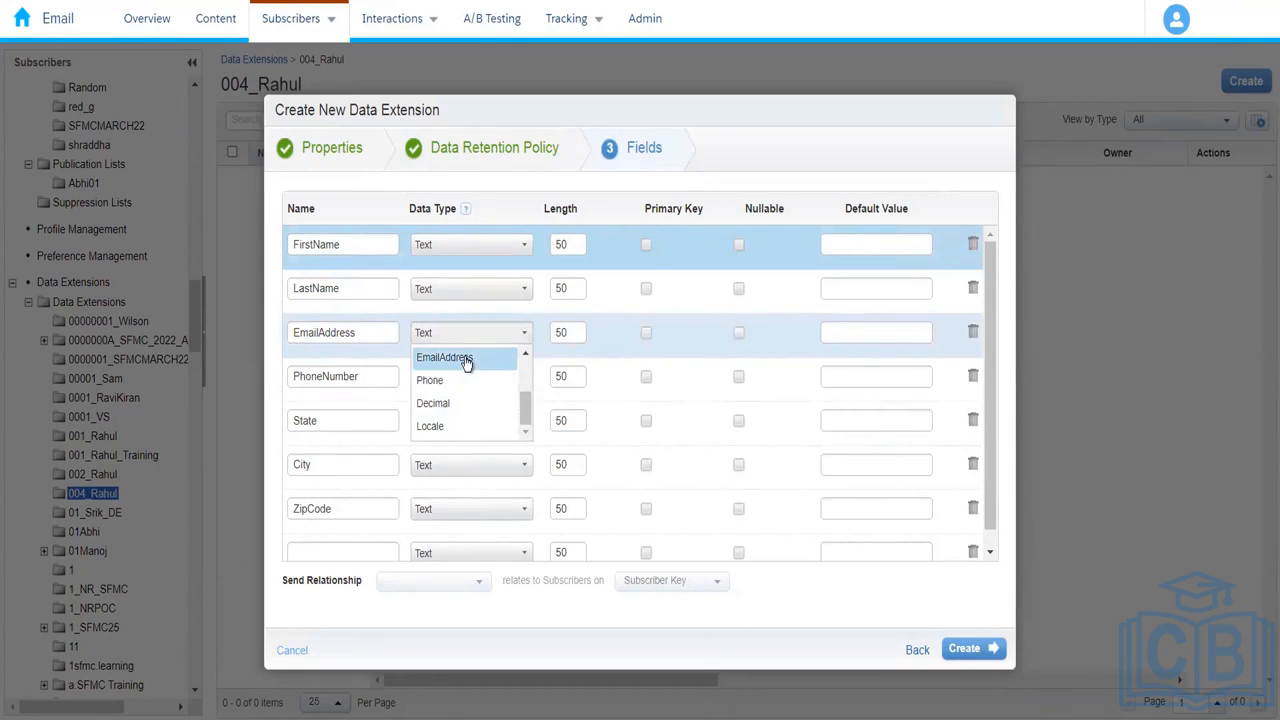
pyautogui.click(466, 360)
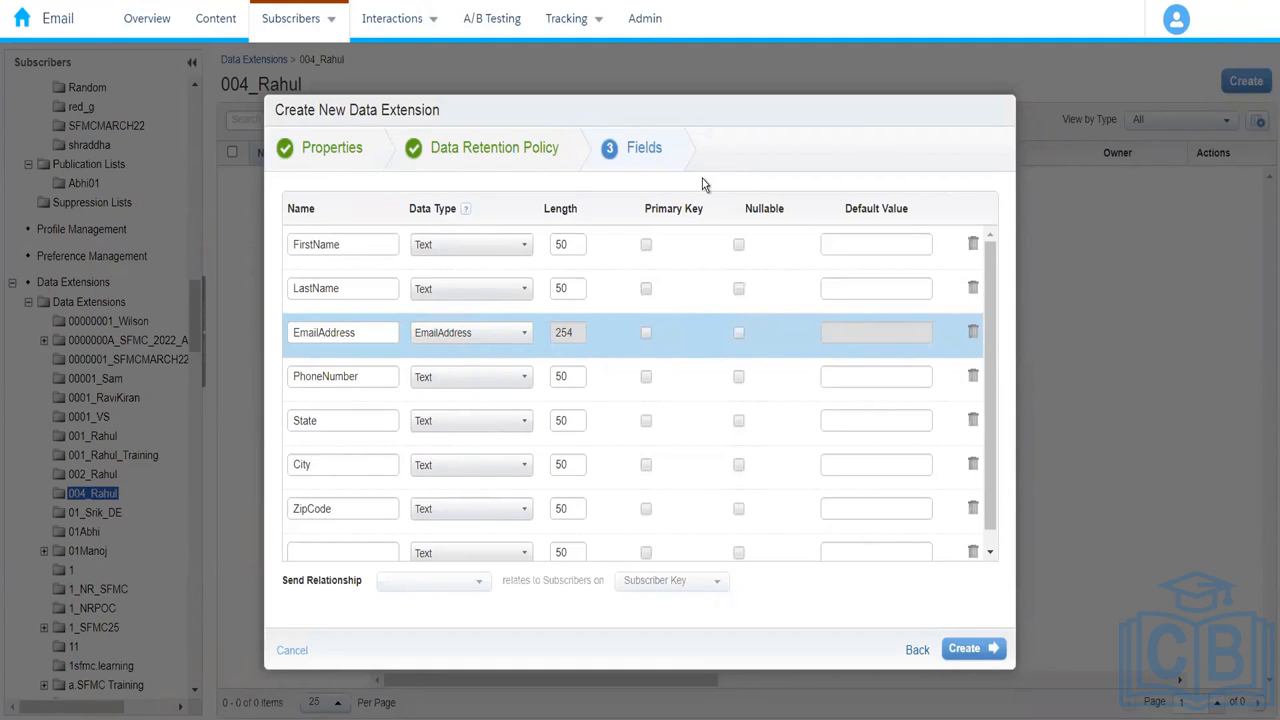
# Step: Change the PhoneNumber field's data type to Phone
pyautogui.click(457, 386)
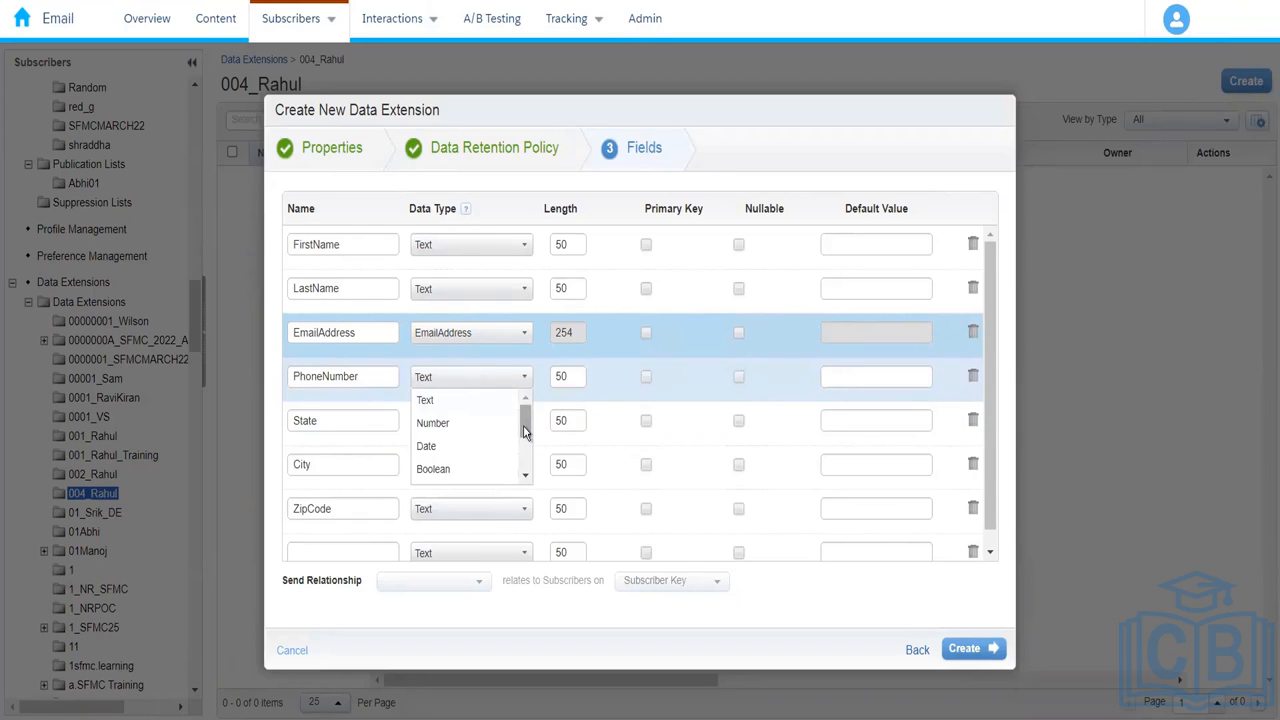
pyautogui.moveTo(524, 432); pyautogui.dragTo(522, 463)
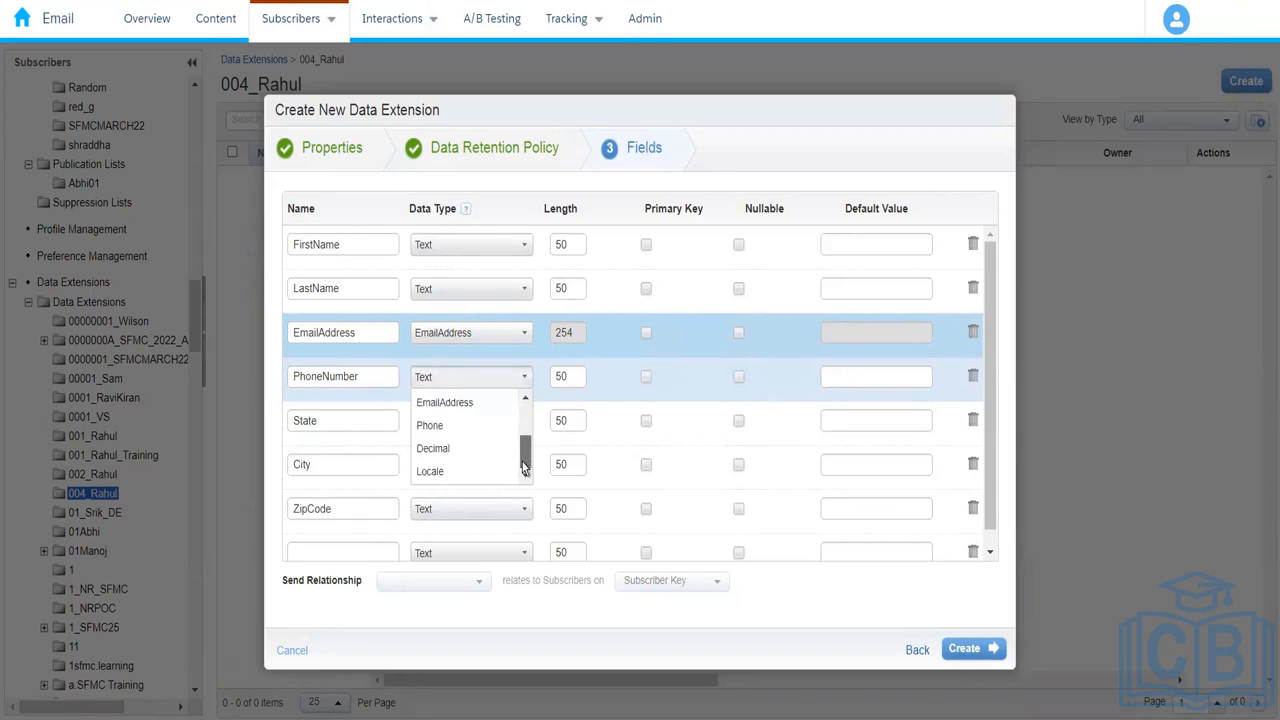
pyautogui.click(465, 426)
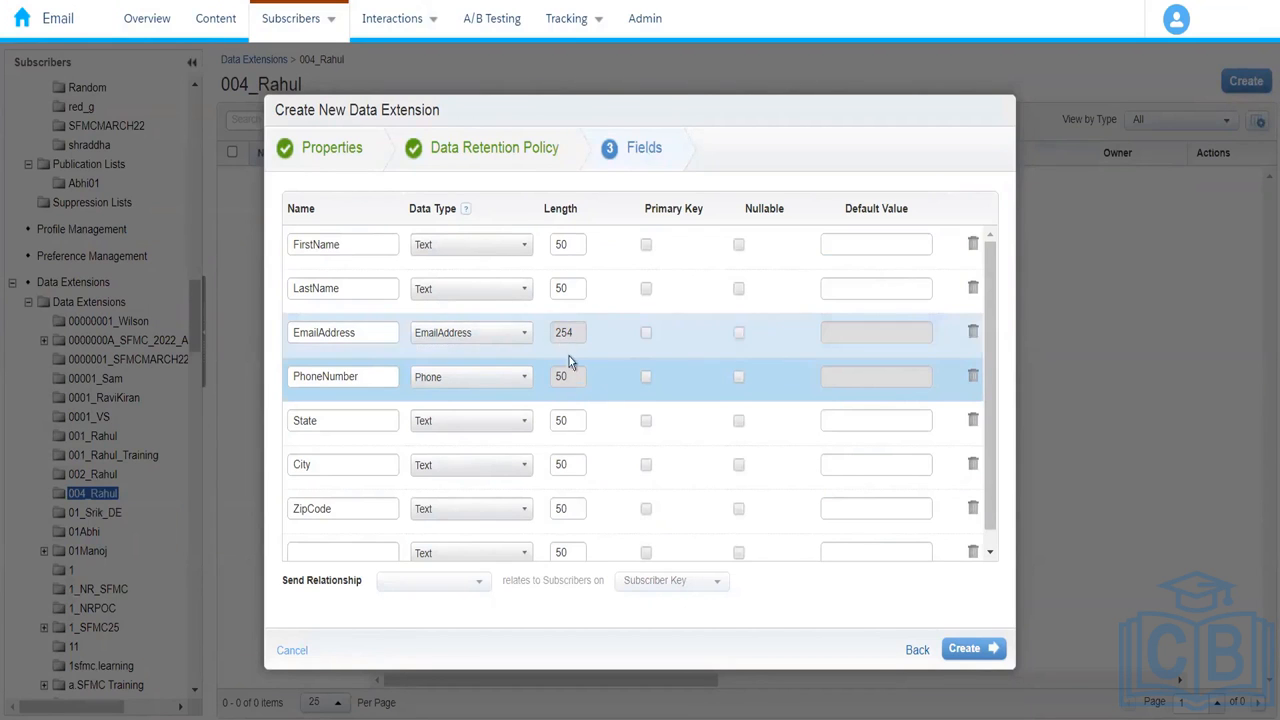
# Step: Raise FirstName's length to 5000, which triggers the 4000-character limit warning
pyautogui.click(567, 245)
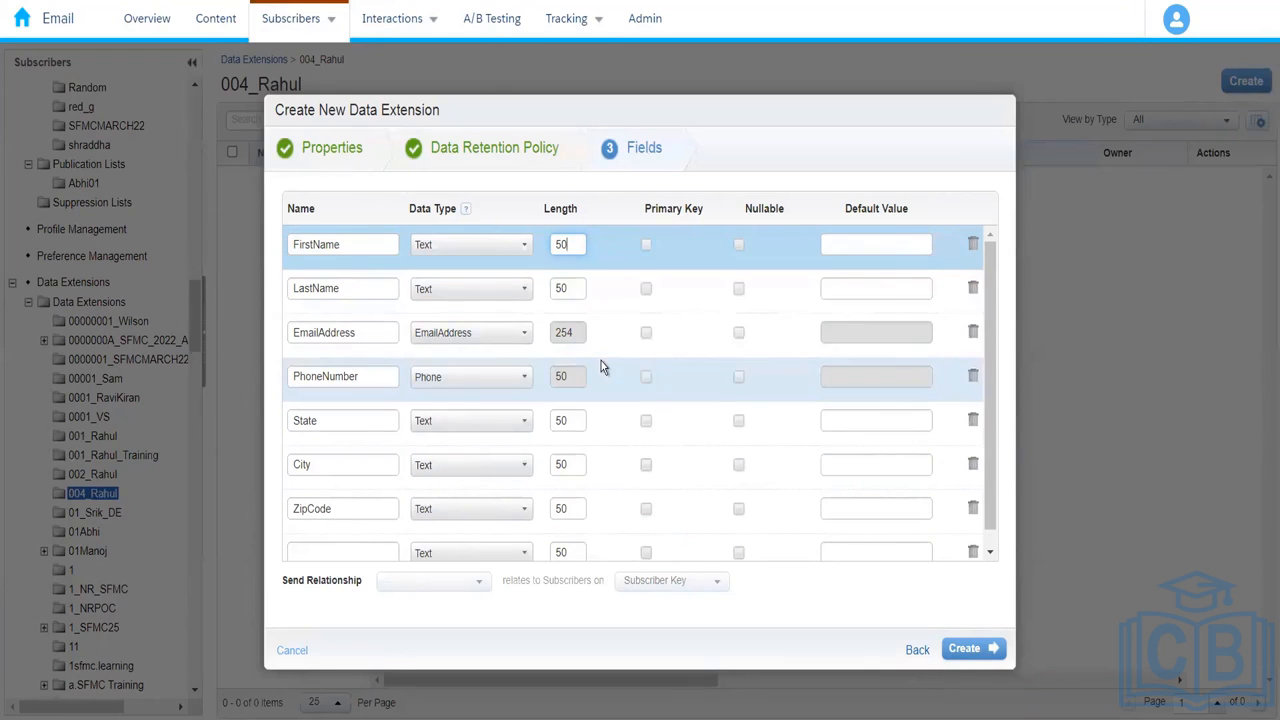
pyautogui.press('BackSpace')
pyautogui.press('BackSpace')
pyautogui.write('4000')
pyautogui.press('BackSpace')
pyautogui.press('BackSpace')
pyautogui.press('BackSpace')
pyautogui.press('BackSpace')
pyautogui.write('5000')
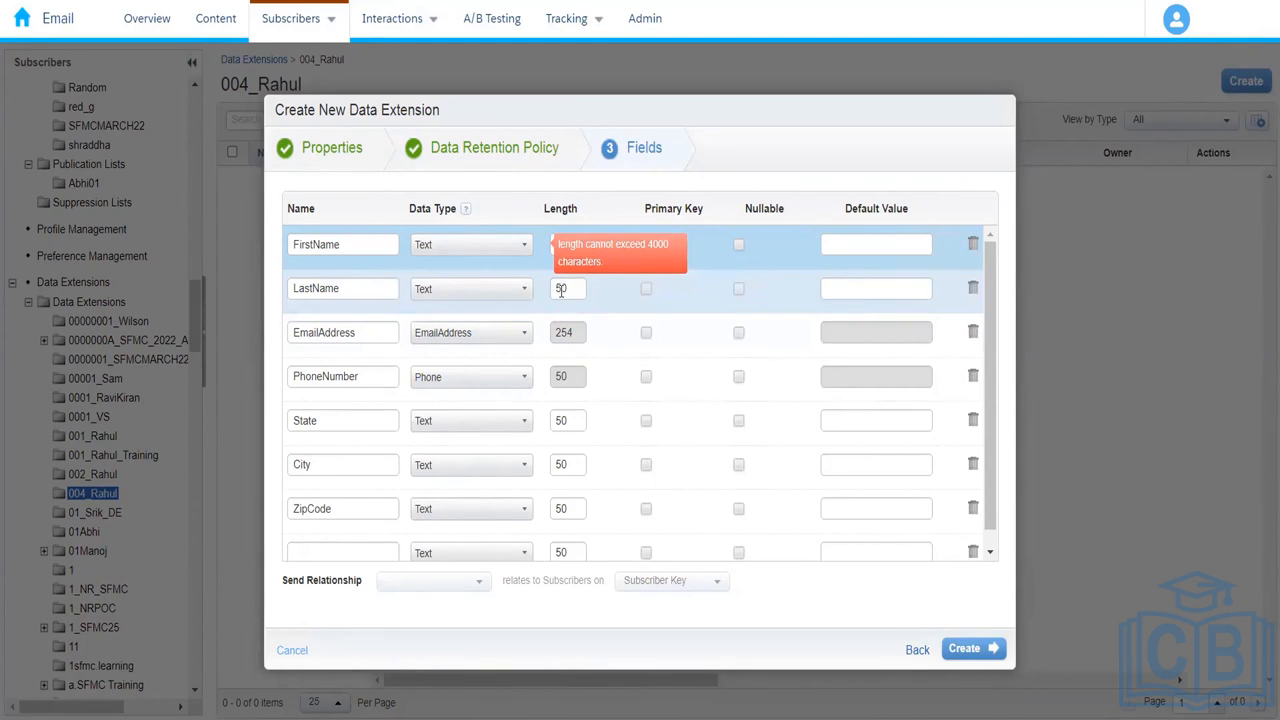
pyautogui.click(570, 286)
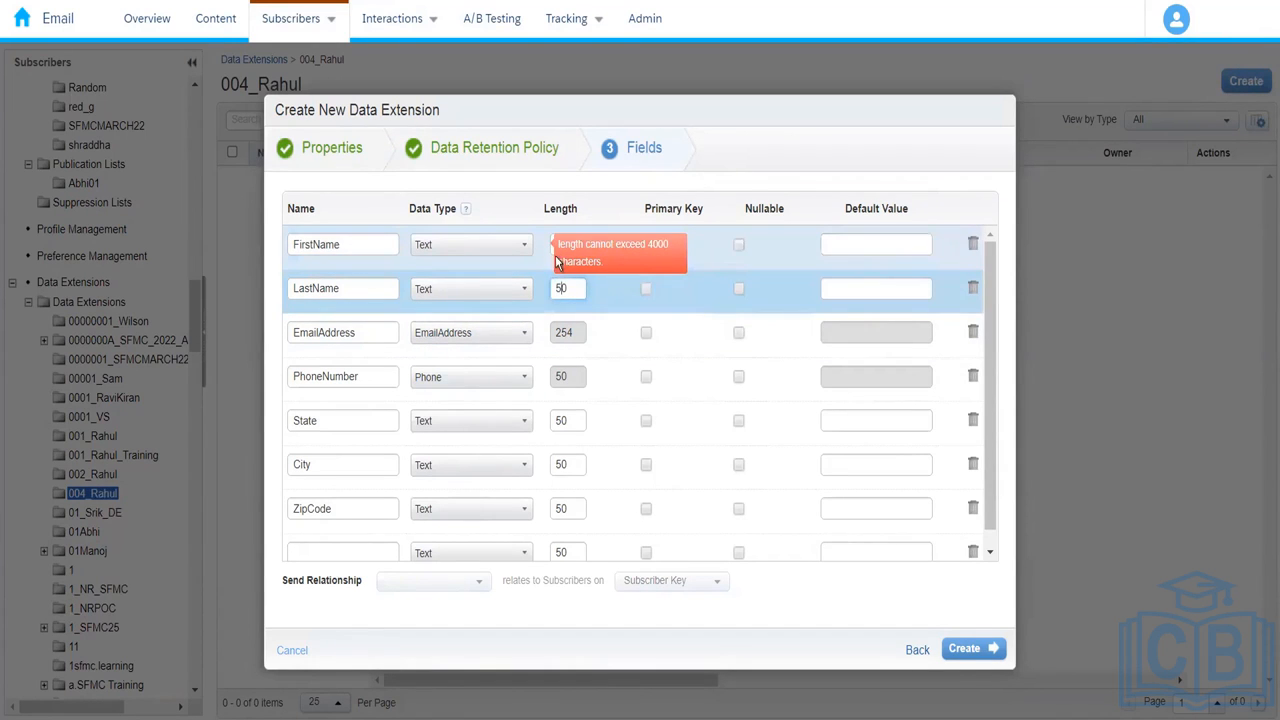
pyautogui.click(551, 255)
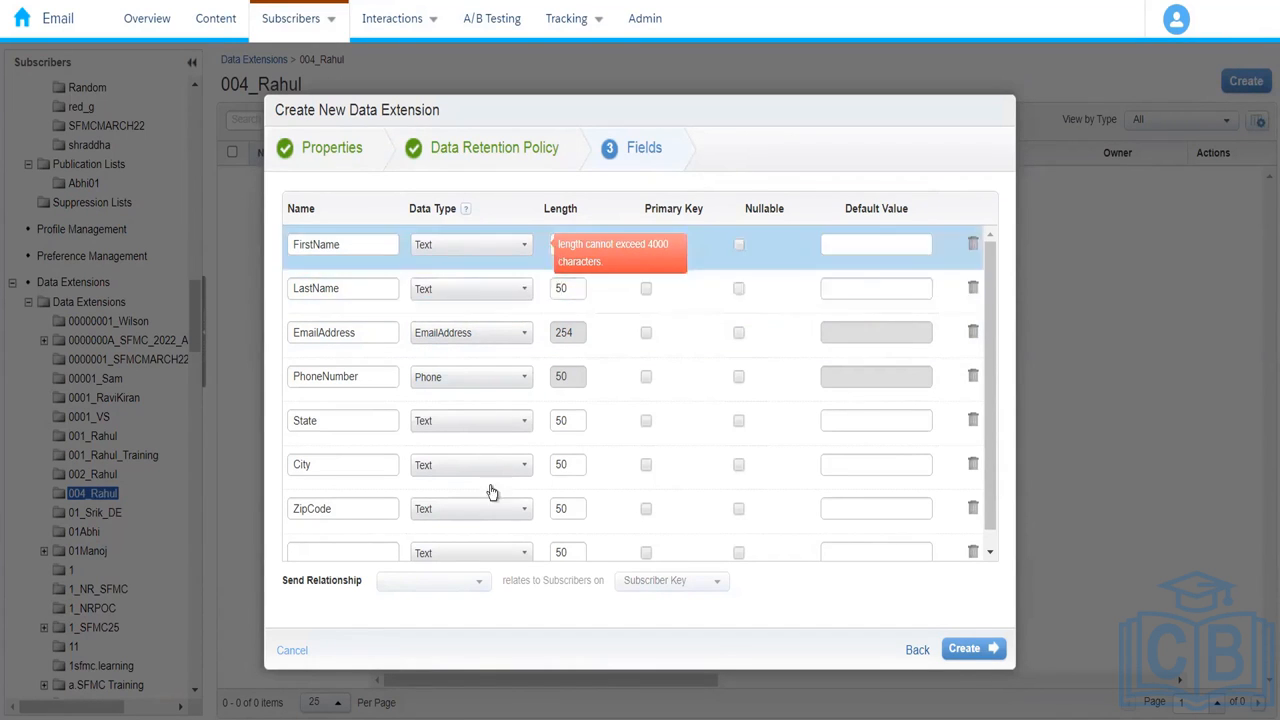
# Step: Change ZipCode's data type to Number
pyautogui.click(476, 515)
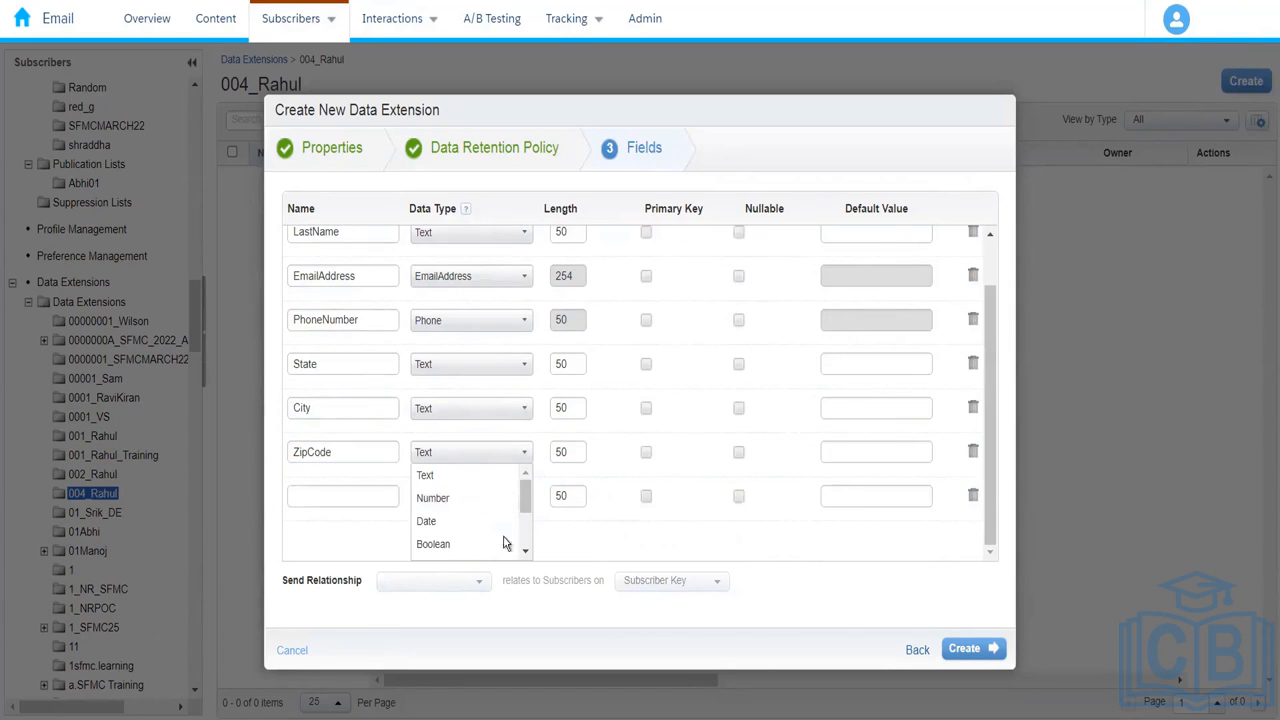
pyautogui.click(505, 498)
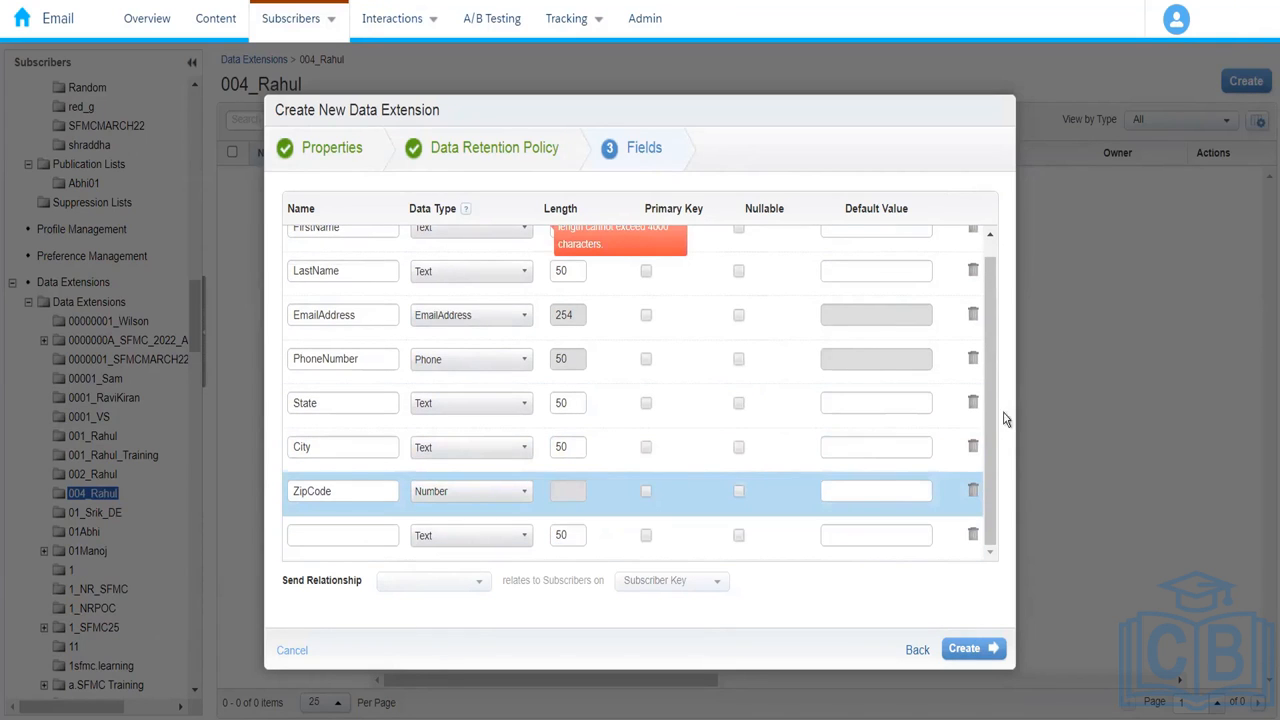
pyautogui.scroll(1, 990, 420)
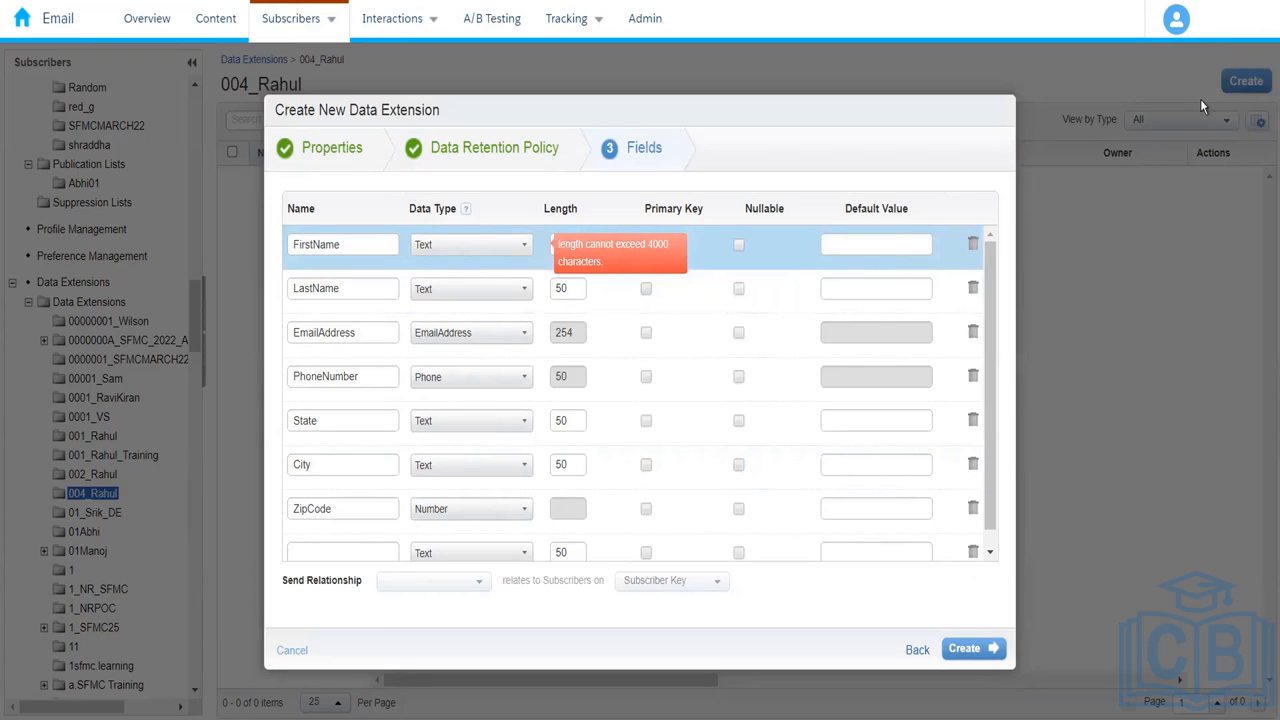
# Step: Zoom the browser page out to 90%, then restore it to 100%
pyautogui.click(1258, 2)
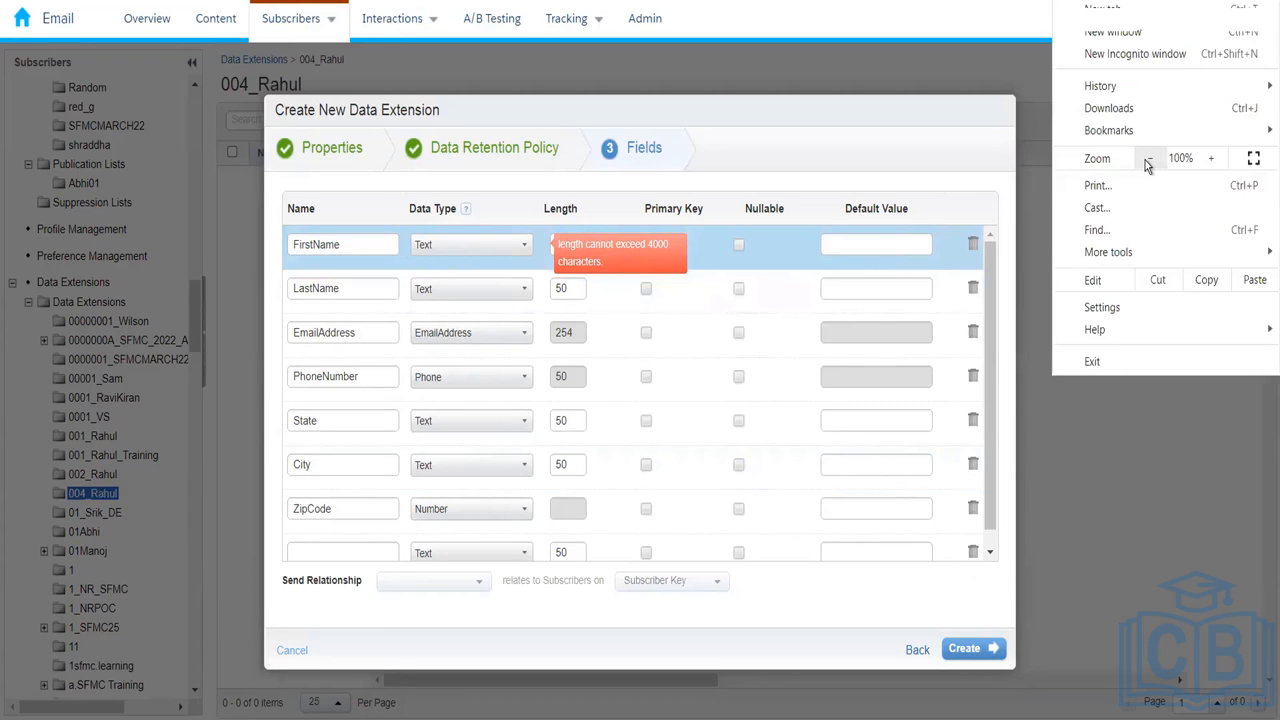
pyautogui.click(1147, 159)
pyautogui.click(1210, 158)
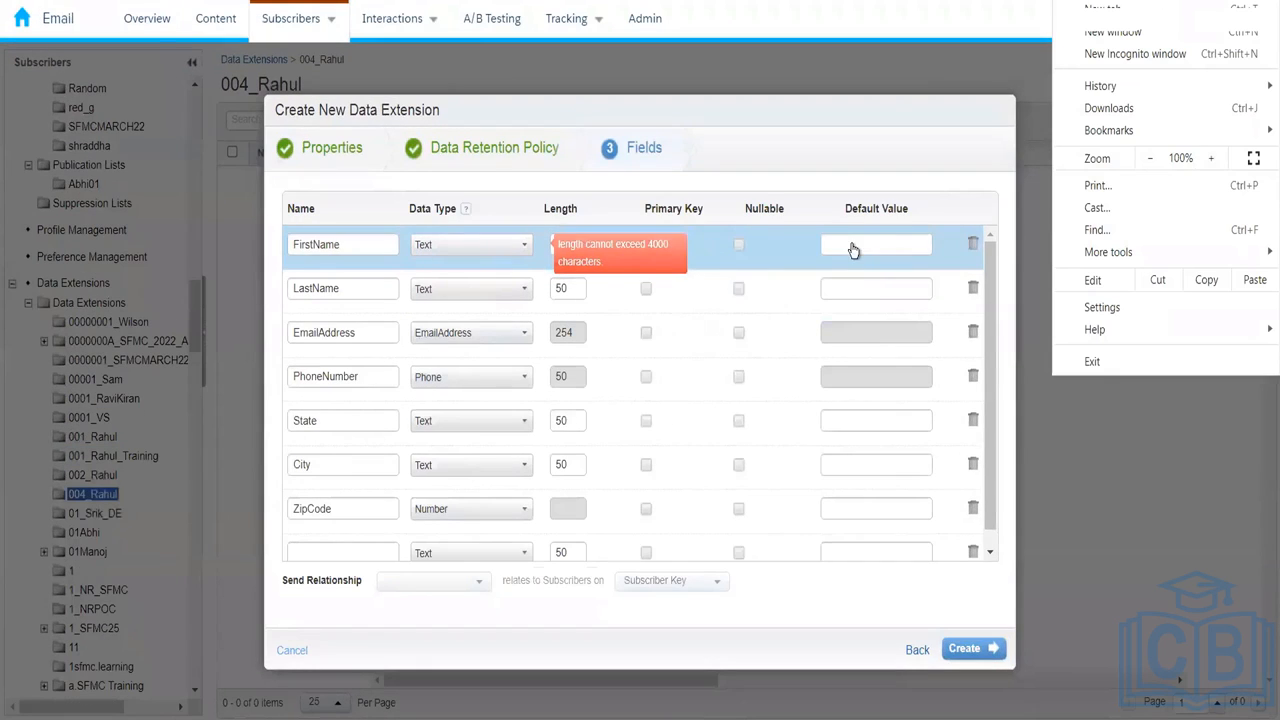
pyautogui.click(853, 249)
# Step: Set FirstName's data type to Text with a length of 50
pyautogui.click(851, 244)
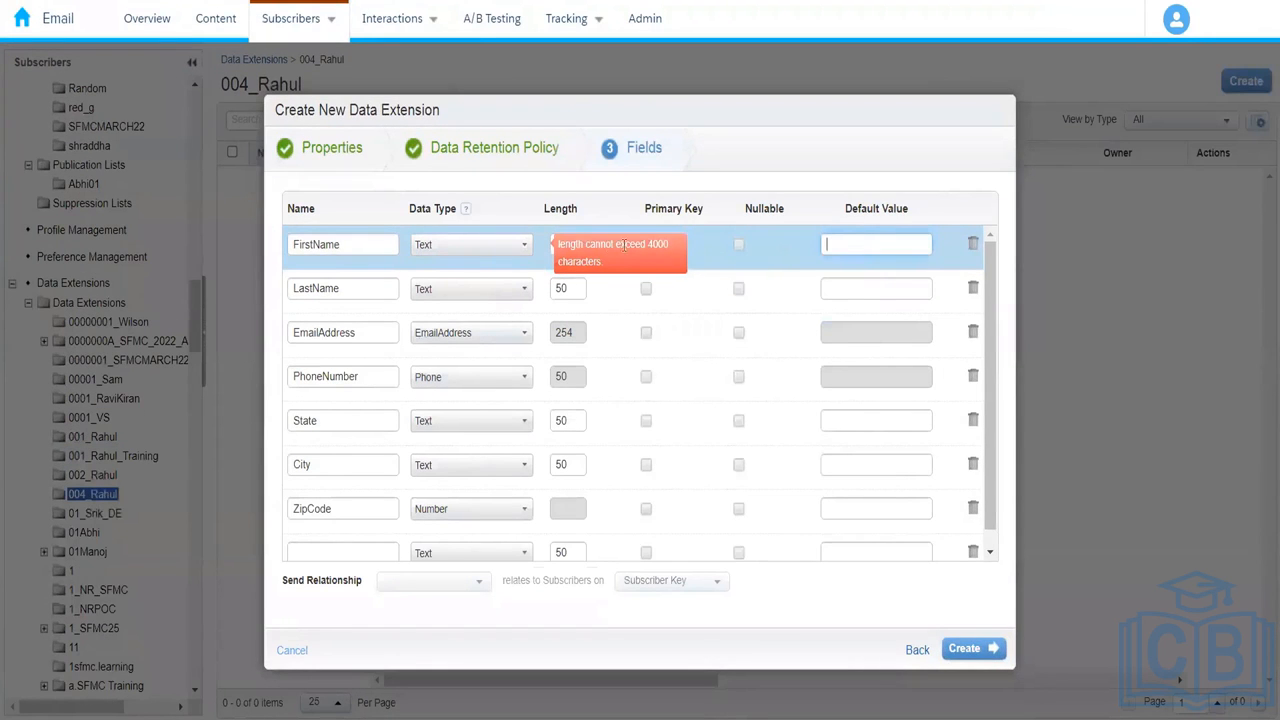
pyautogui.click(470, 244)
pyautogui.click(479, 291)
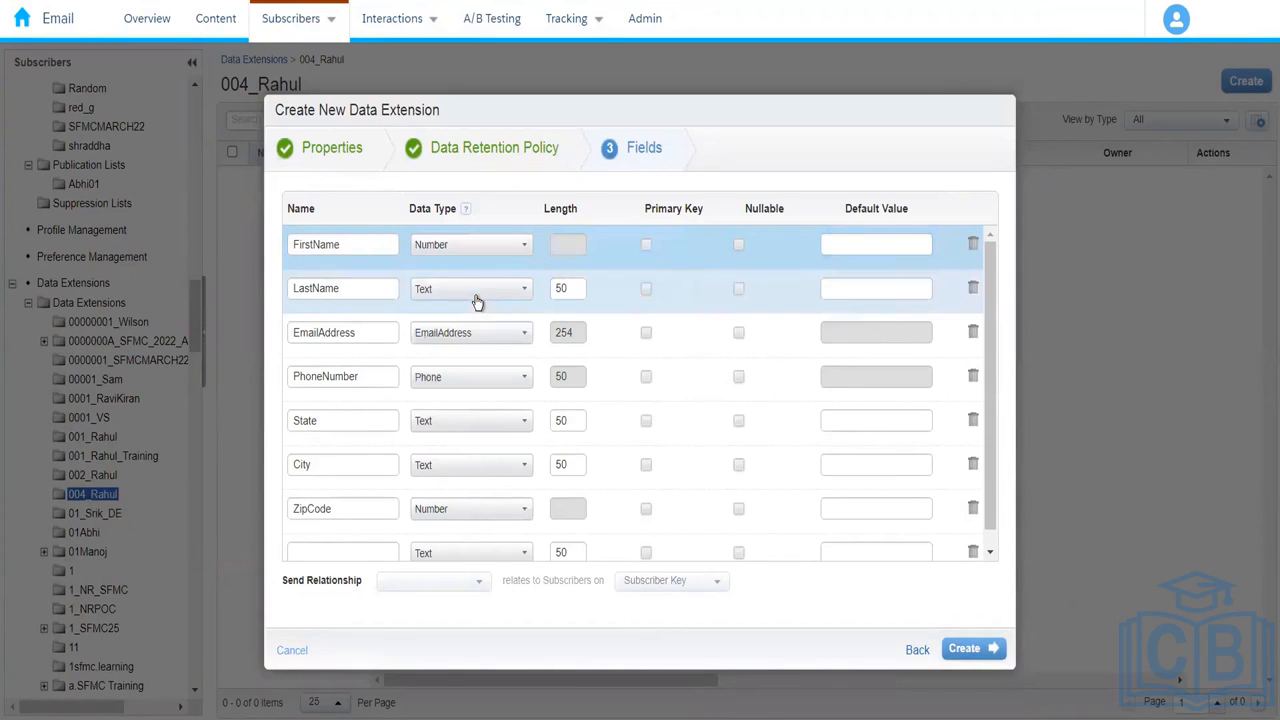
pyautogui.click(506, 249)
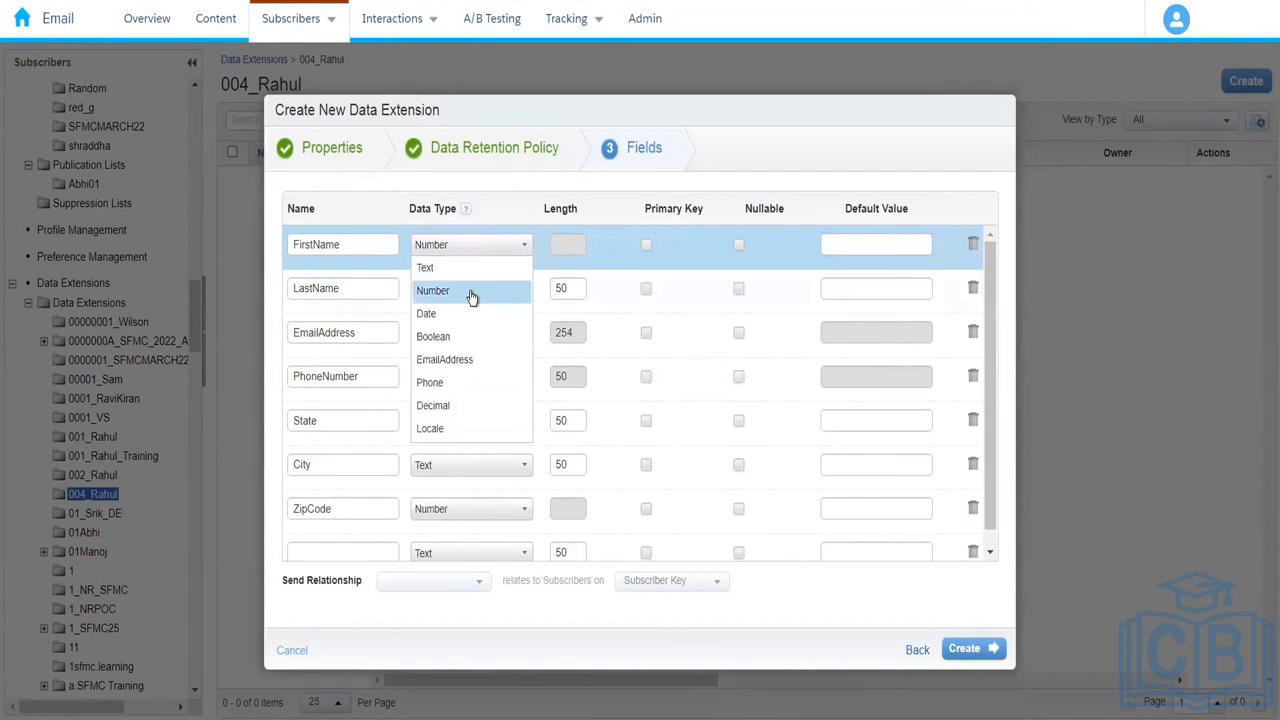
pyautogui.click(471, 292)
pyautogui.click(486, 244)
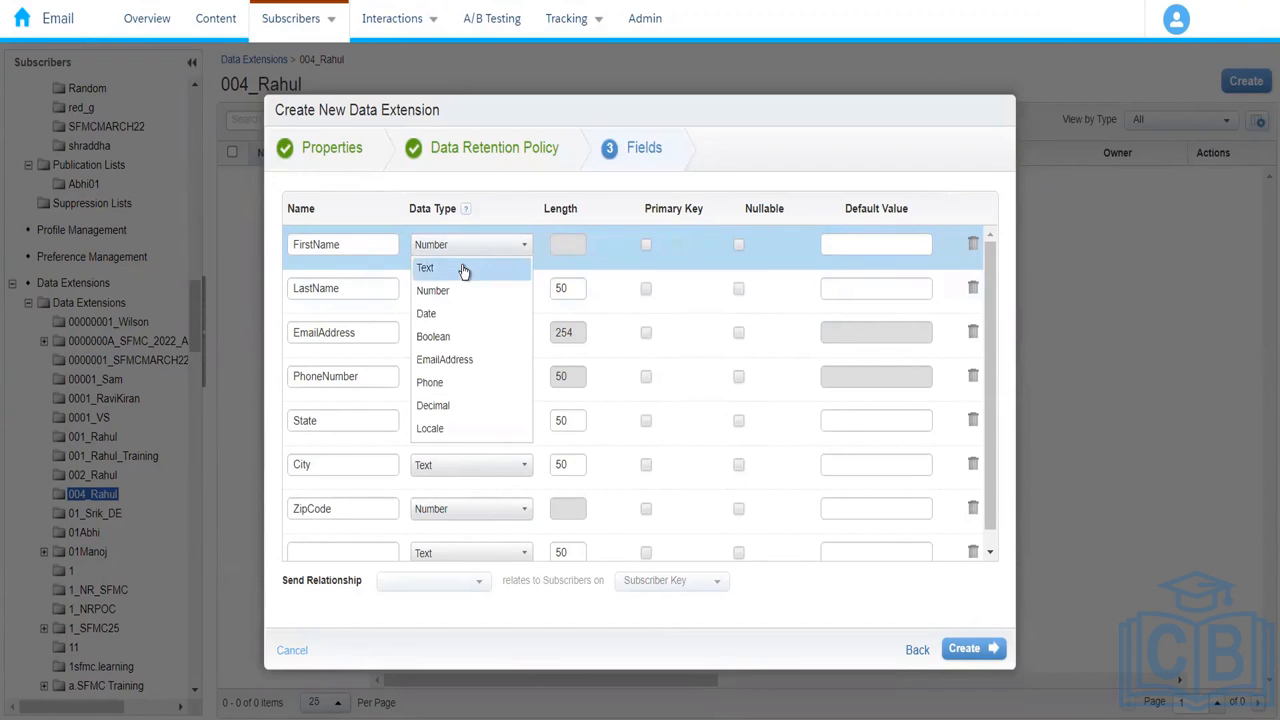
pyautogui.click(463, 268)
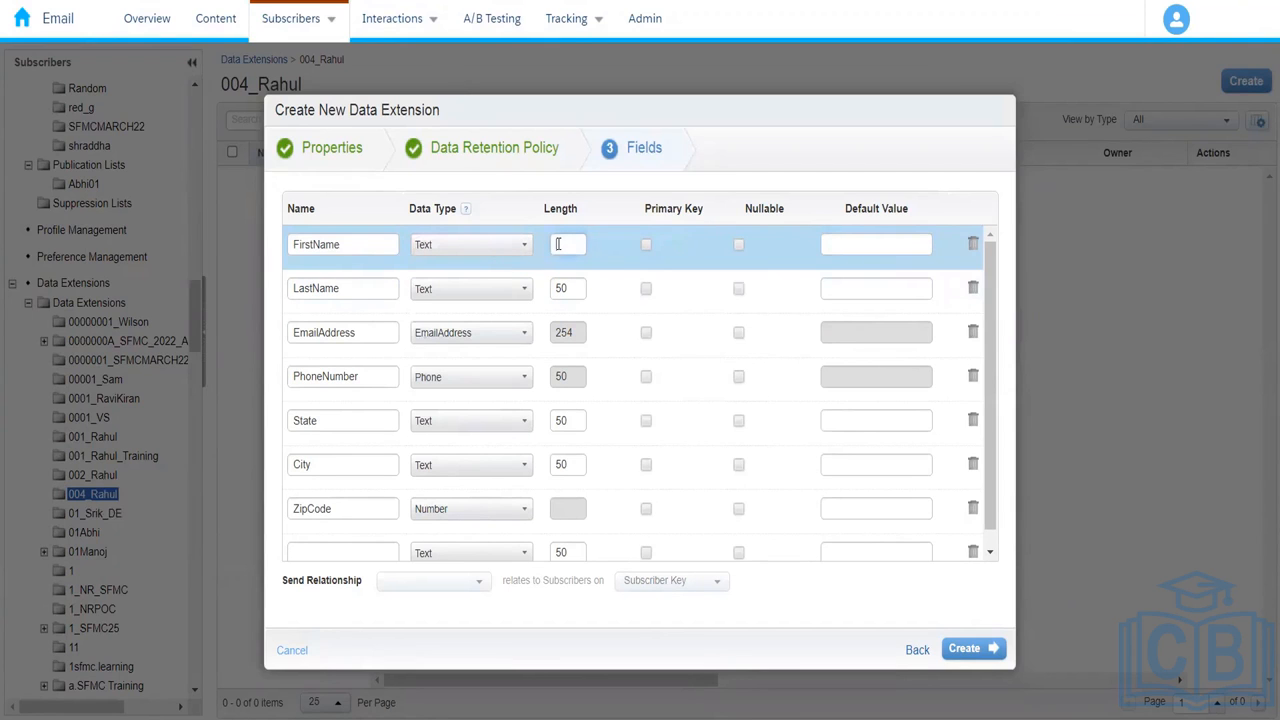
pyautogui.write('50')
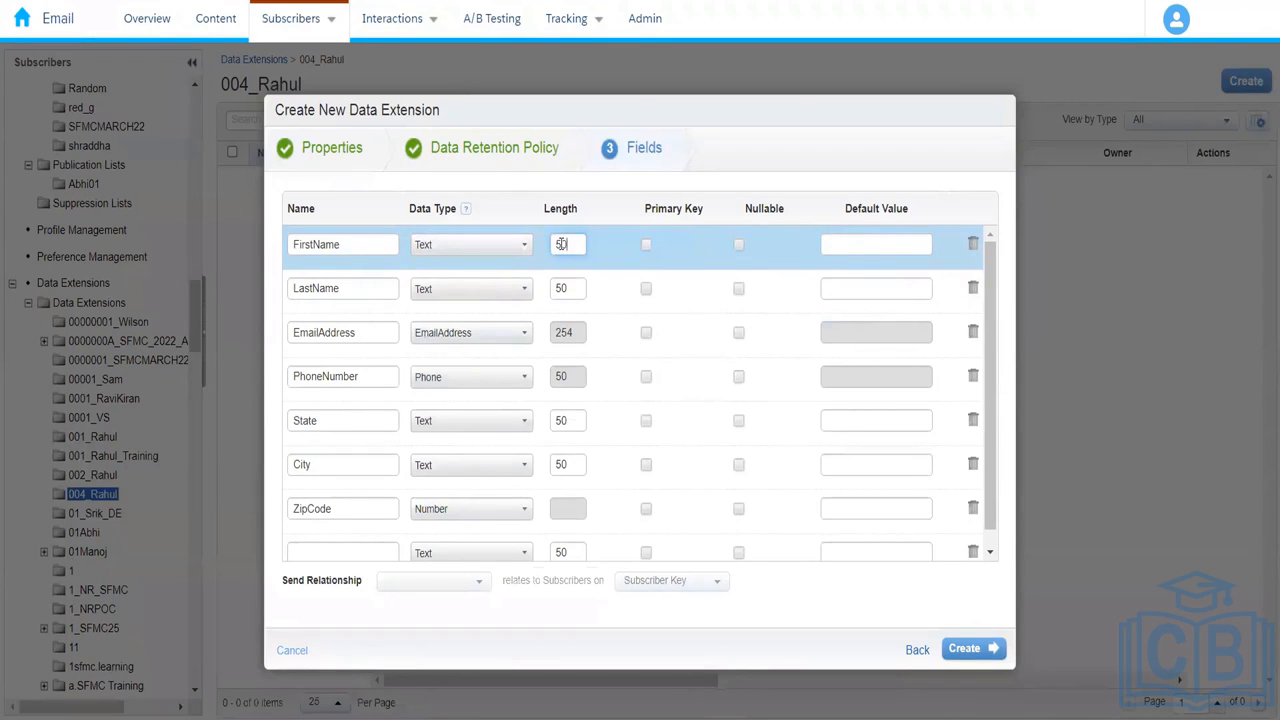
pyautogui.click(570, 428)
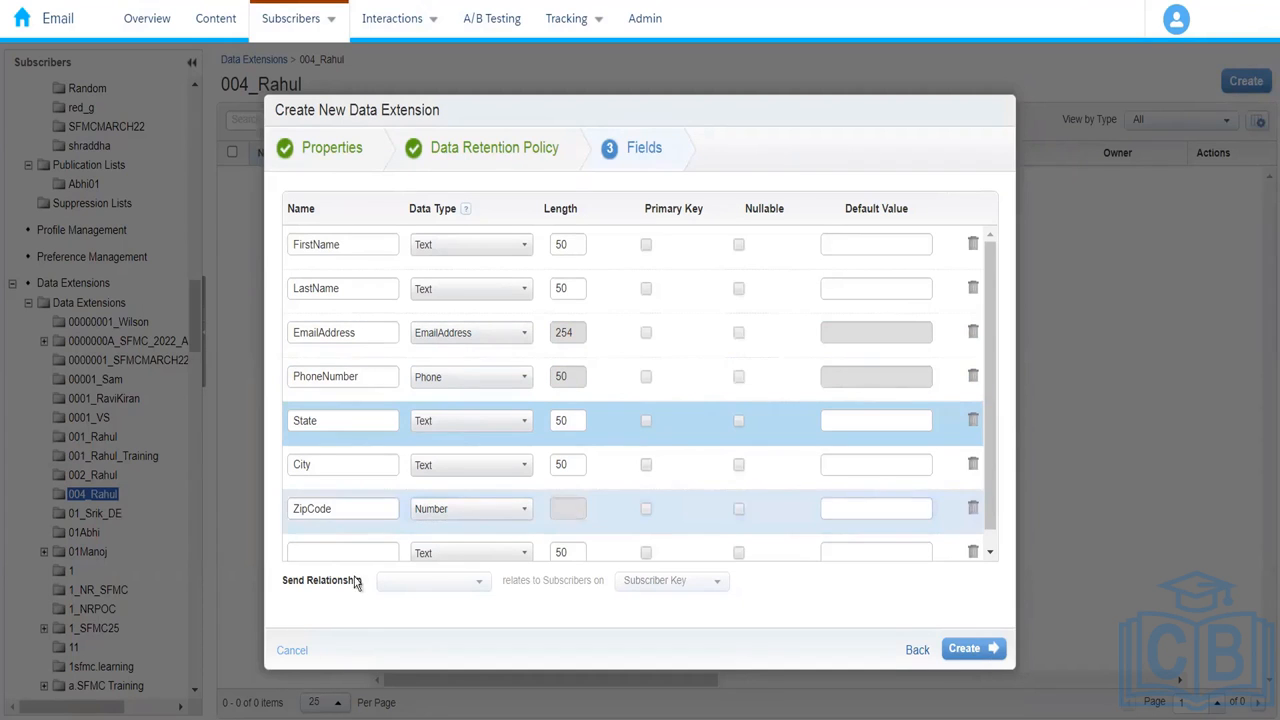
# Step: Name the eighth field CustomerId and mark it as the primary key
pyautogui.click(321, 554)
pyautogui.write('Customer')
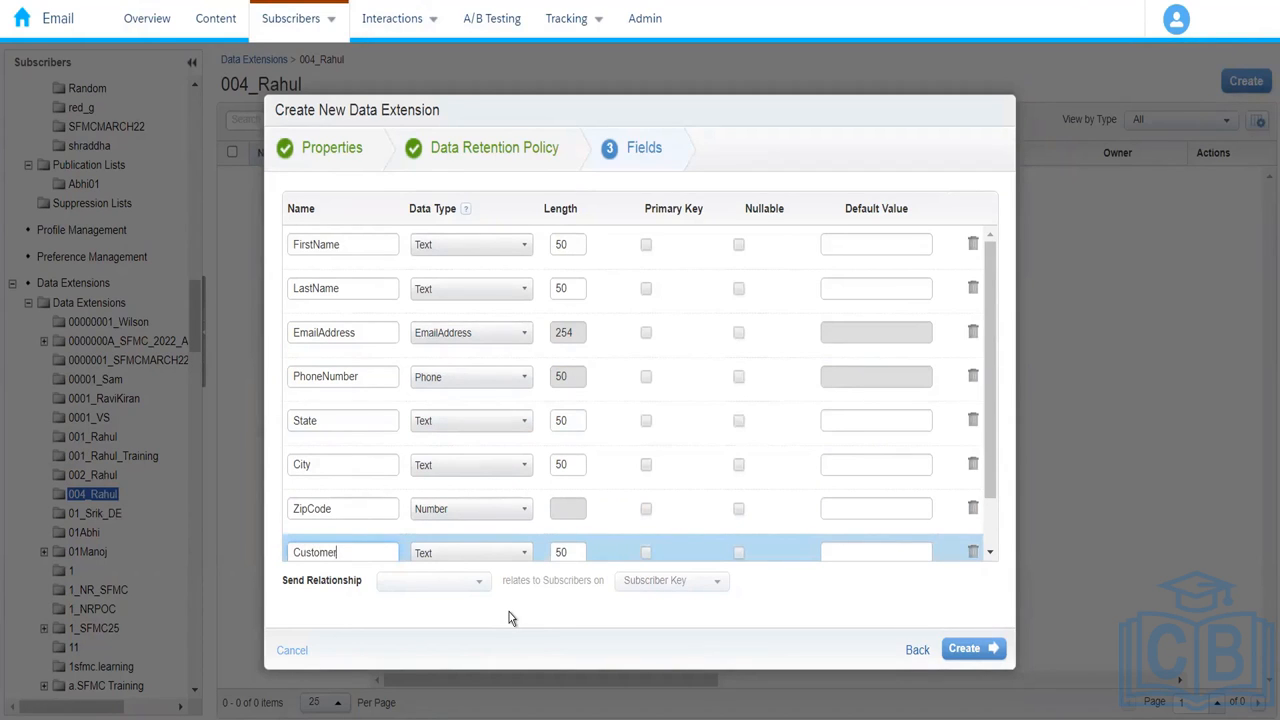
pyautogui.write('Id')
pyautogui.moveTo(988, 465); pyautogui.dragTo(989, 525)
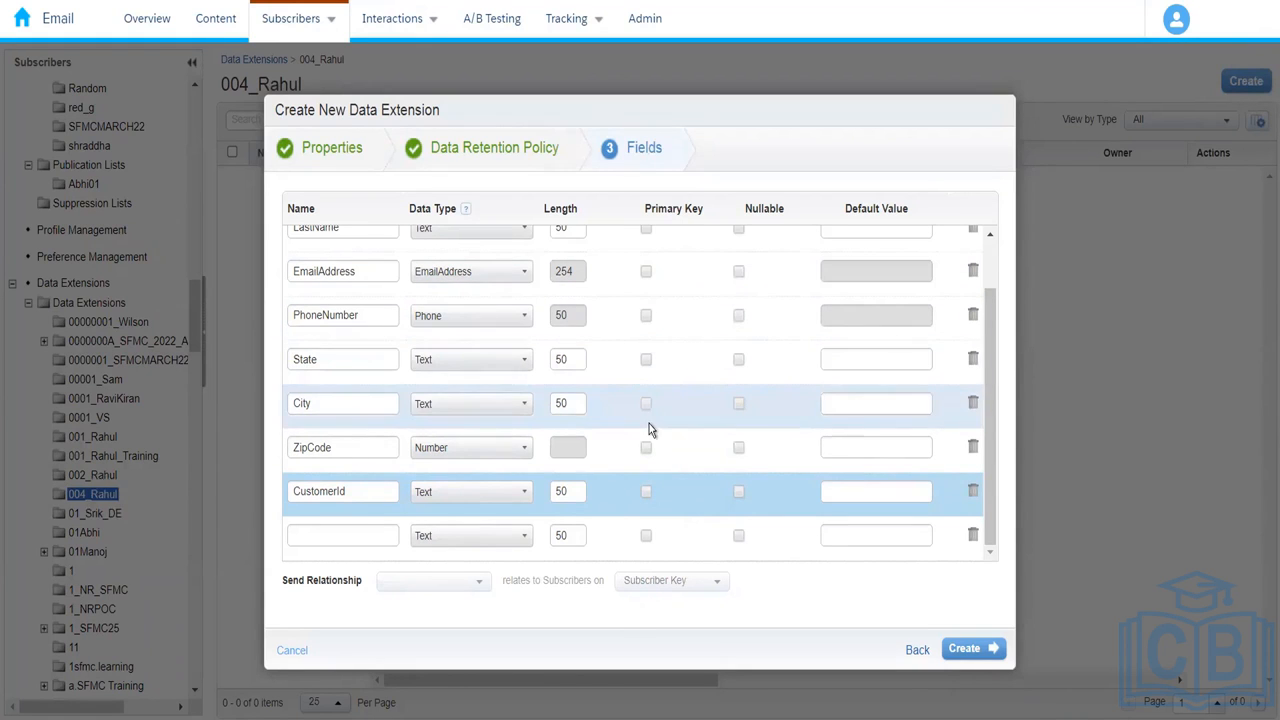
pyautogui.moveTo(993, 491)
pyautogui.mouseDown()
pyautogui.moveTo(992, 454)
pyautogui.moveTo(984, 503)
pyautogui.mouseUp()
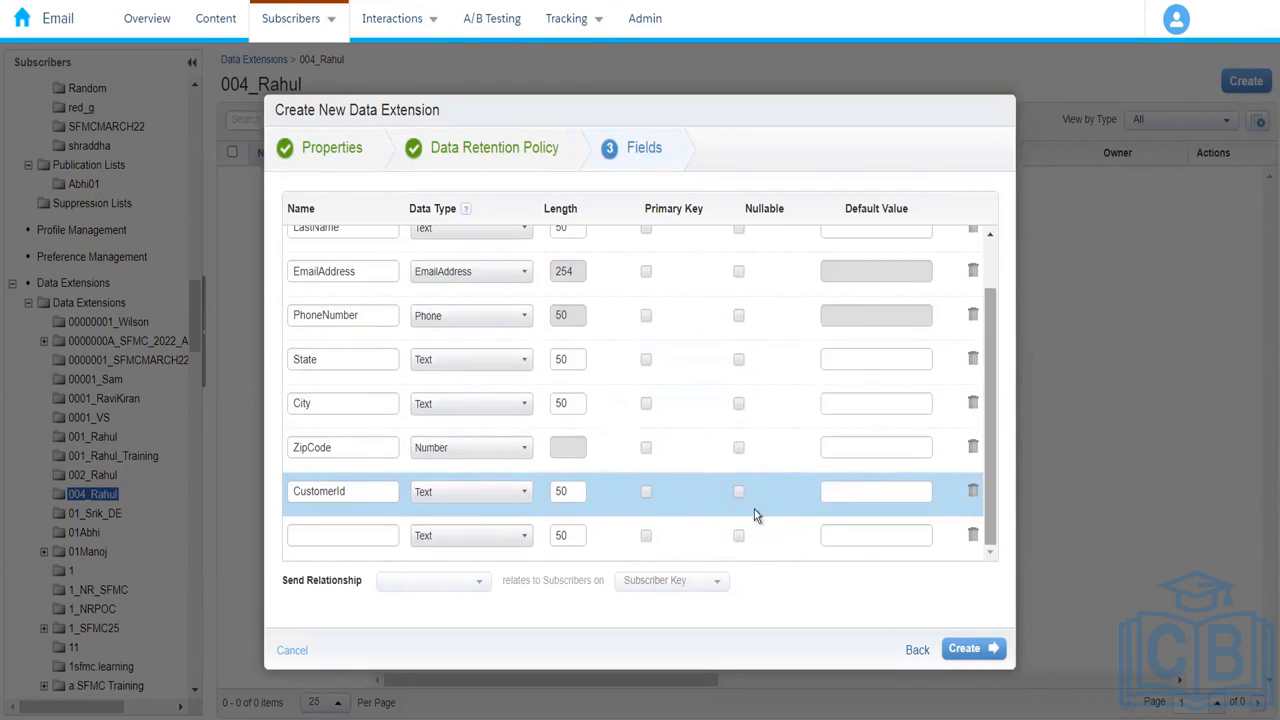
pyautogui.click(646, 493)
pyautogui.moveTo(987, 491)
pyautogui.mouseDown()
pyautogui.moveTo(987, 455)
pyautogui.moveTo(988, 512)
pyautogui.mouseUp()
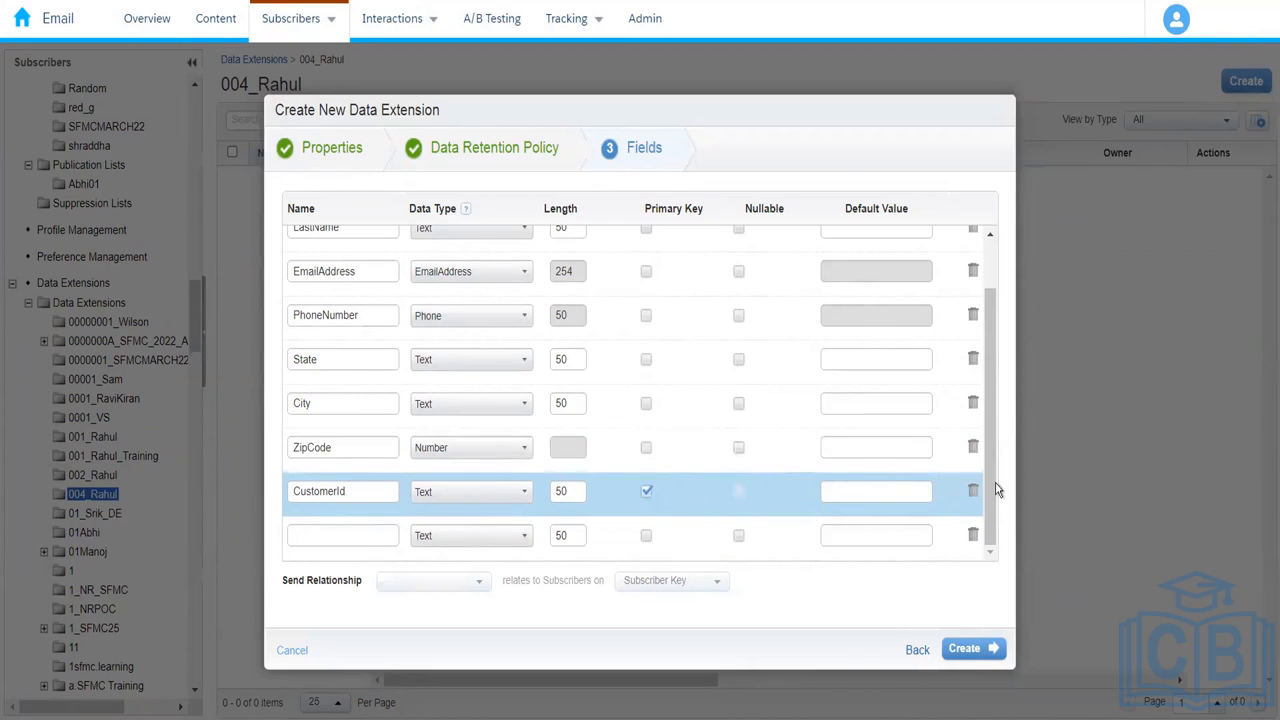
pyautogui.scroll(2, 885, 300)
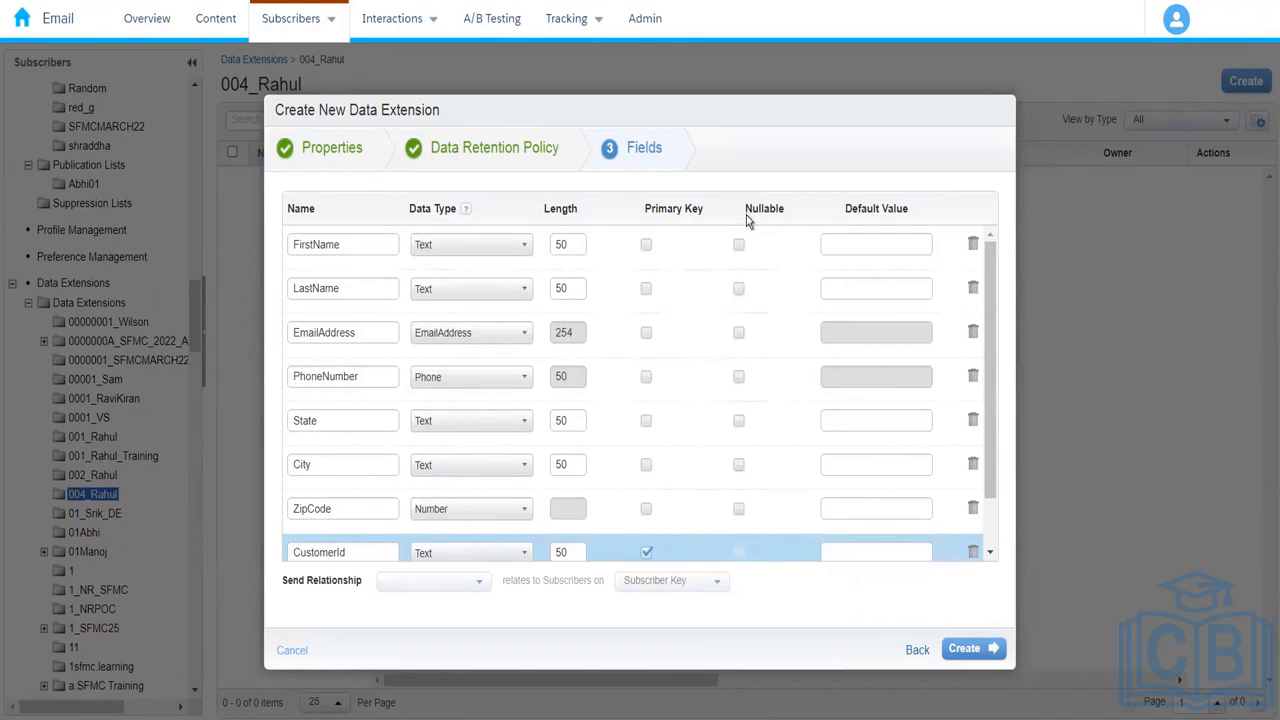
# Step: Mark State, City, ZipCode and LastName as nullable, keeping FirstName, EmailAddress and PhoneNumber required
pyautogui.click(737, 248)
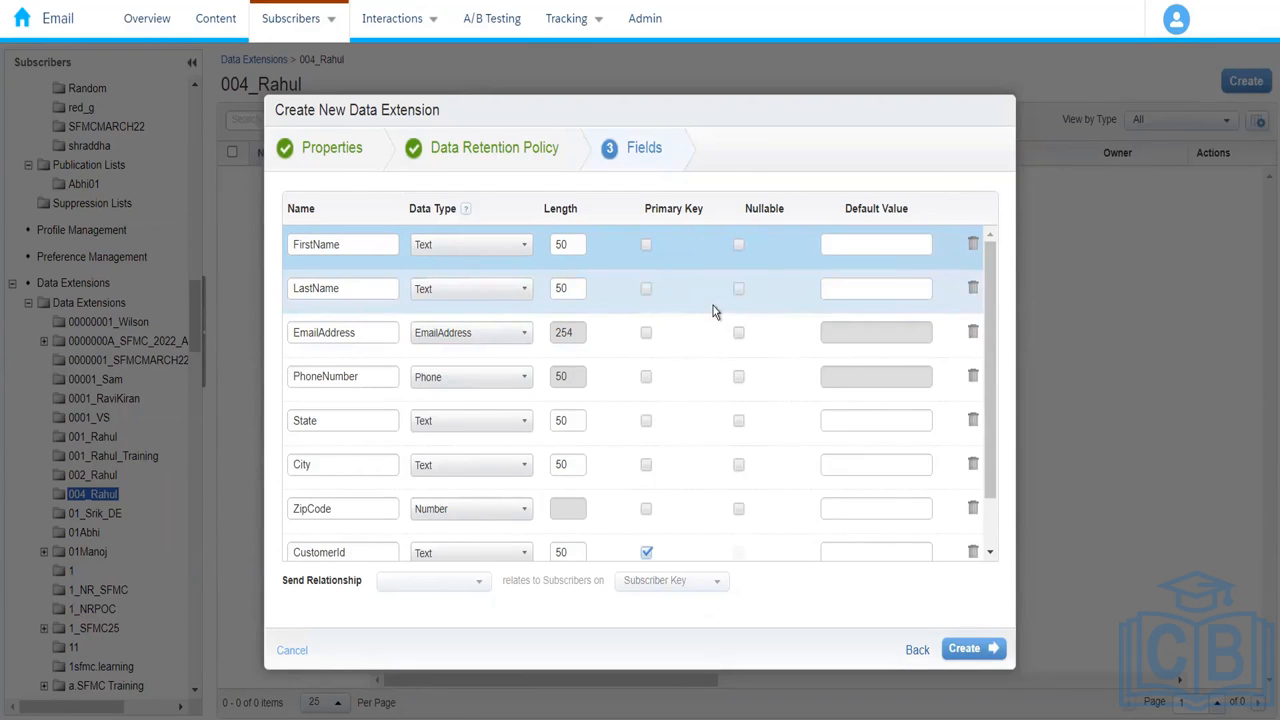
pyautogui.click(738, 424)
pyautogui.click(739, 466)
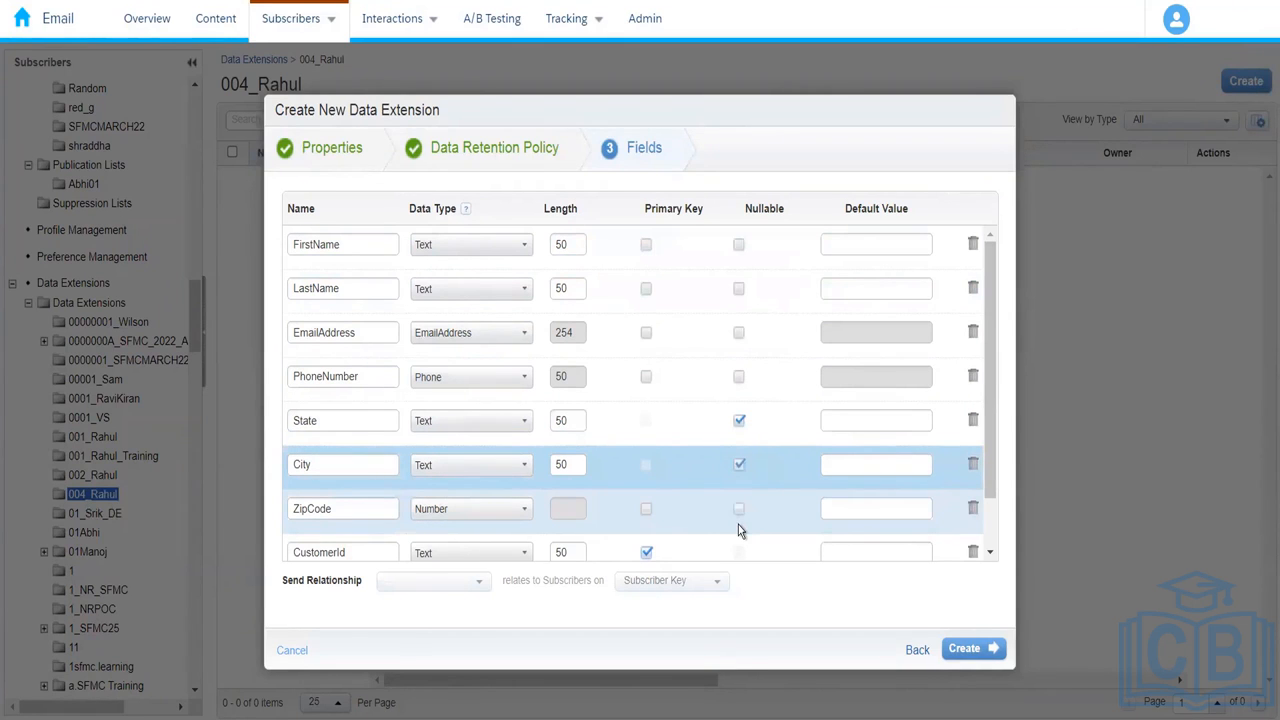
pyautogui.click(739, 512)
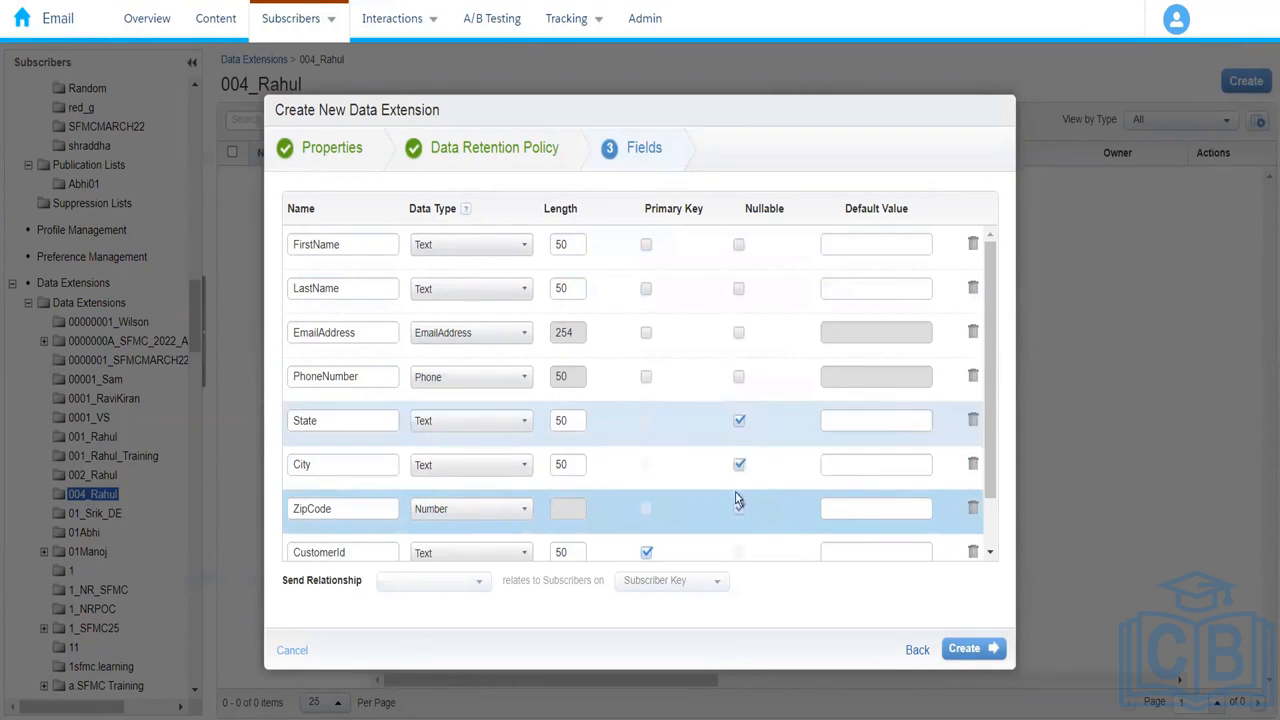
pyautogui.click(739, 290)
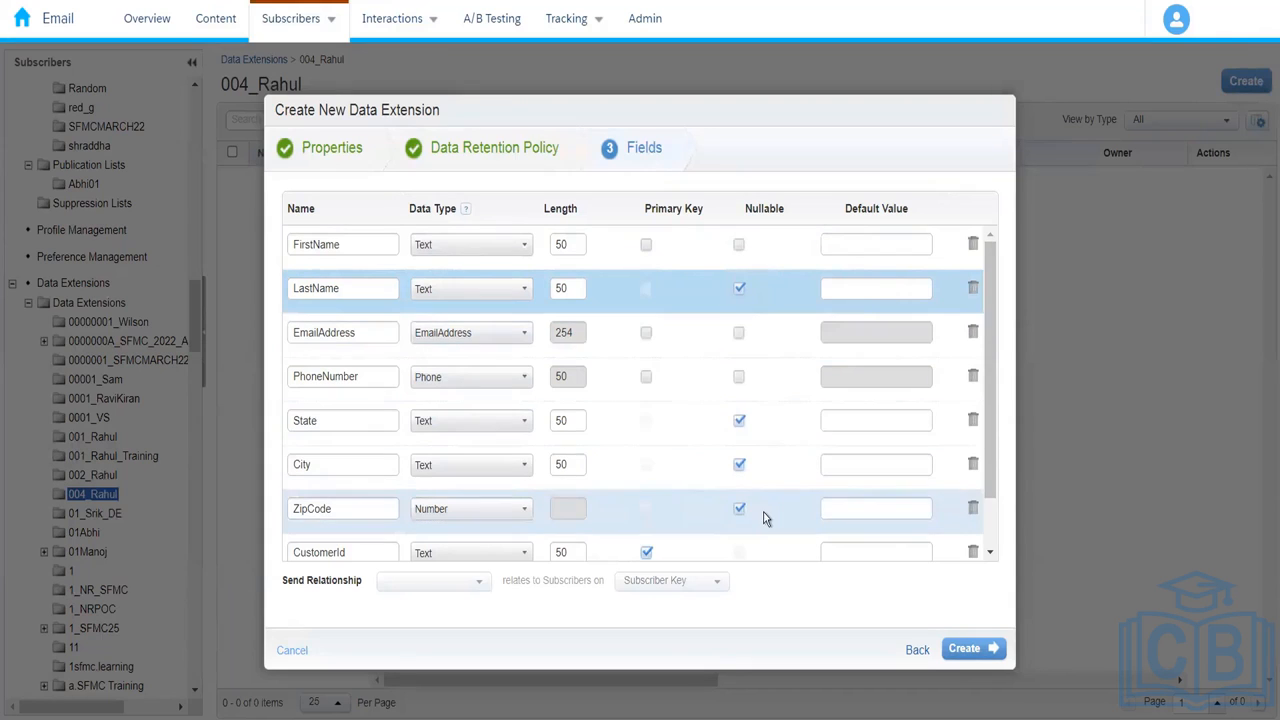
pyautogui.click(741, 290)
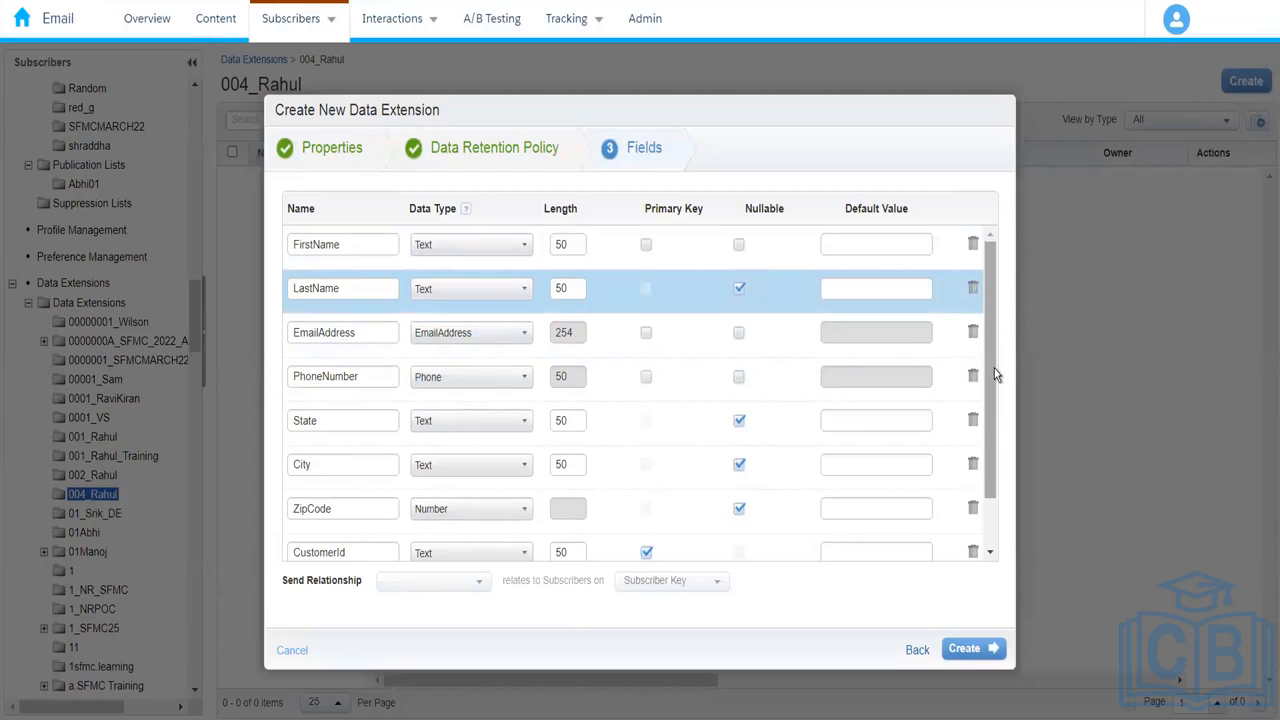
pyautogui.scroll(-2, 992, 425)
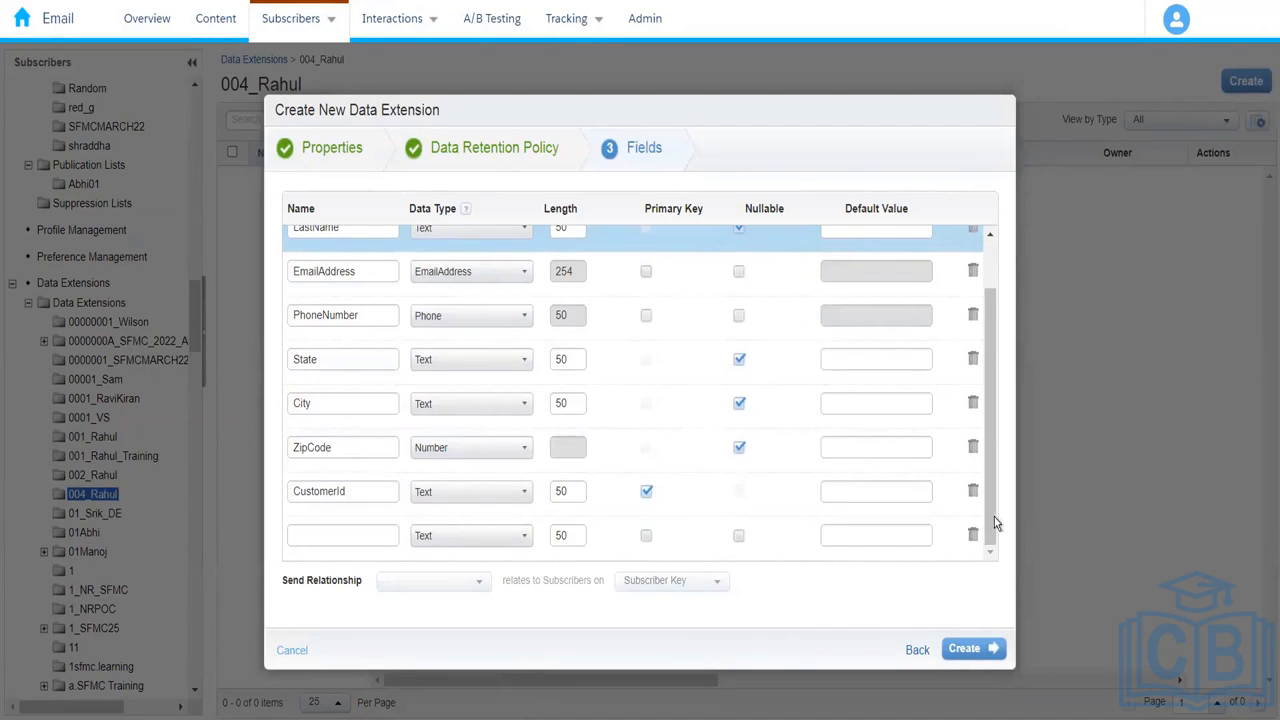
# Step: Enter 'New Customer' as FirstName's default value, leaving other defaults empty
pyautogui.scroll(2, 989, 355)
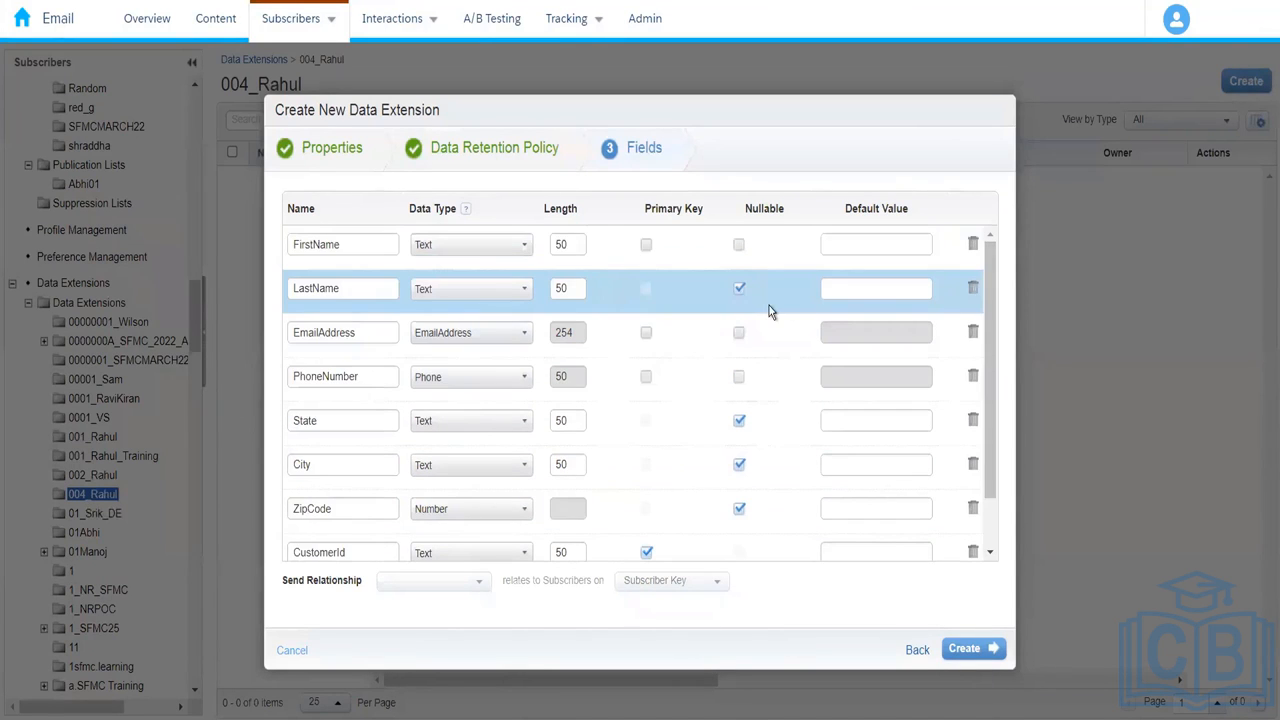
pyautogui.click(850, 252)
pyautogui.write('New Cust')
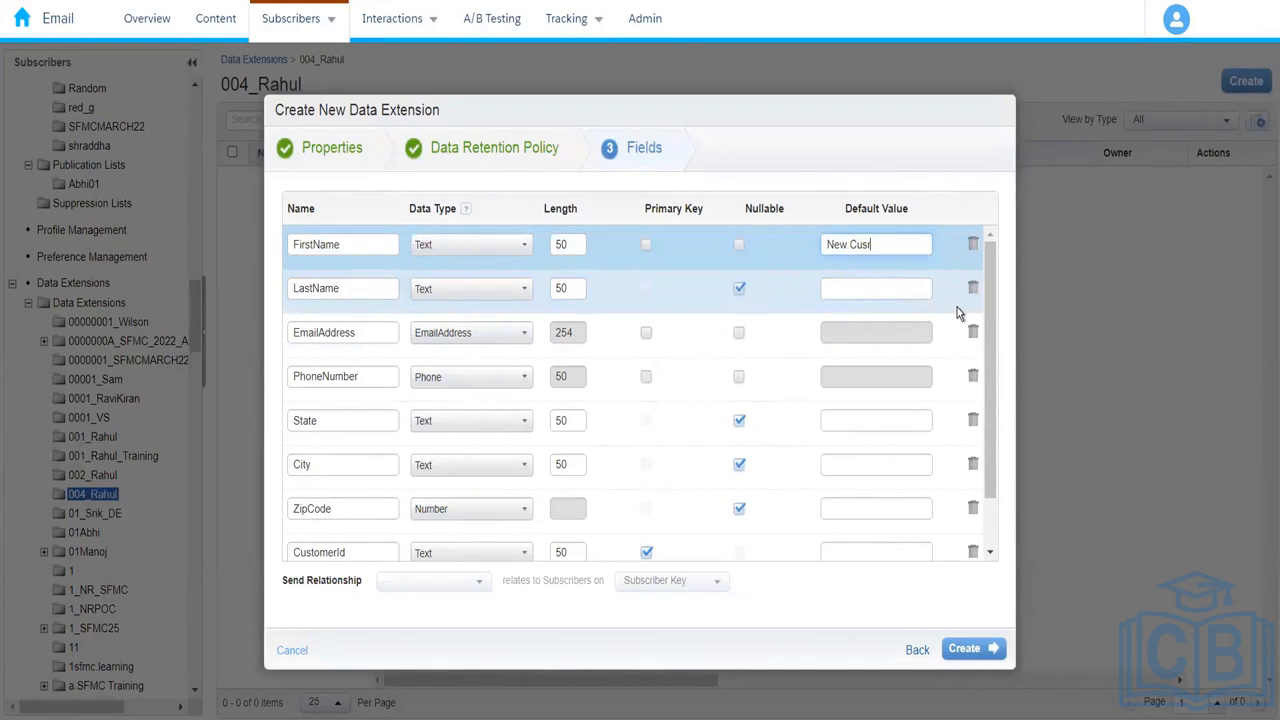
pyautogui.press('BackSpace')
pyautogui.write('tomer')
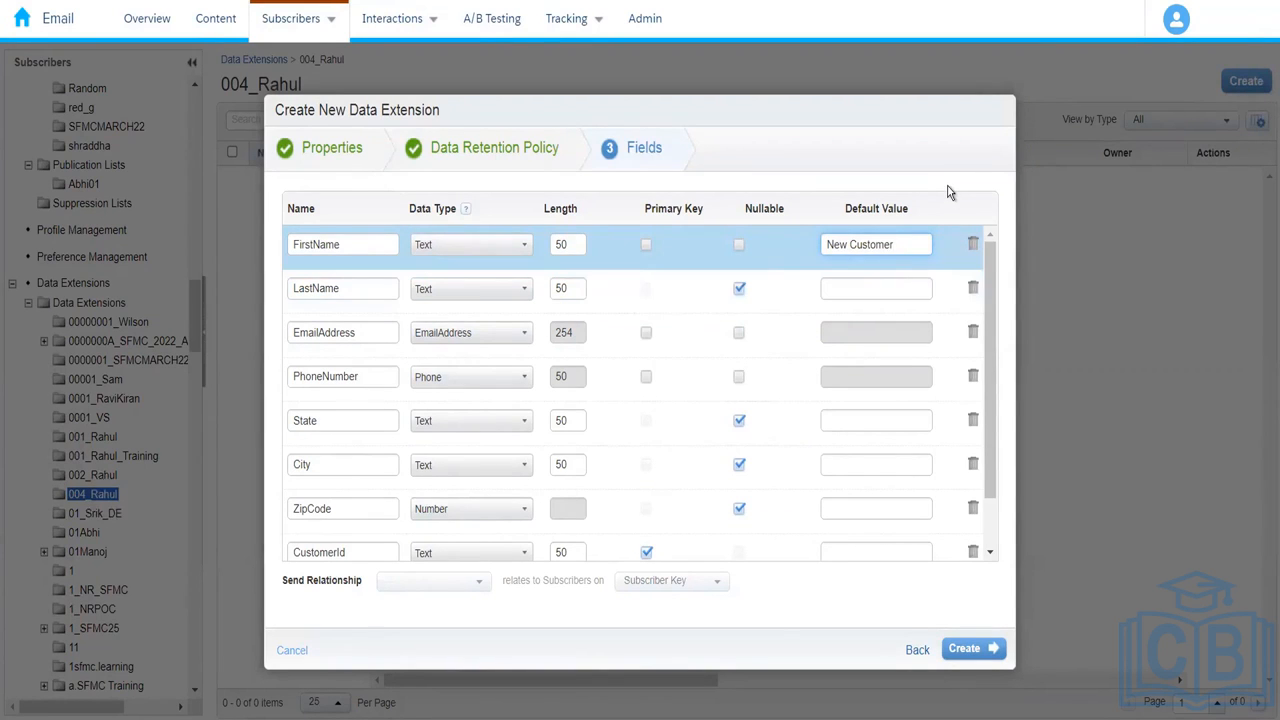
pyautogui.moveTo(994, 330); pyautogui.dragTo(994, 233)
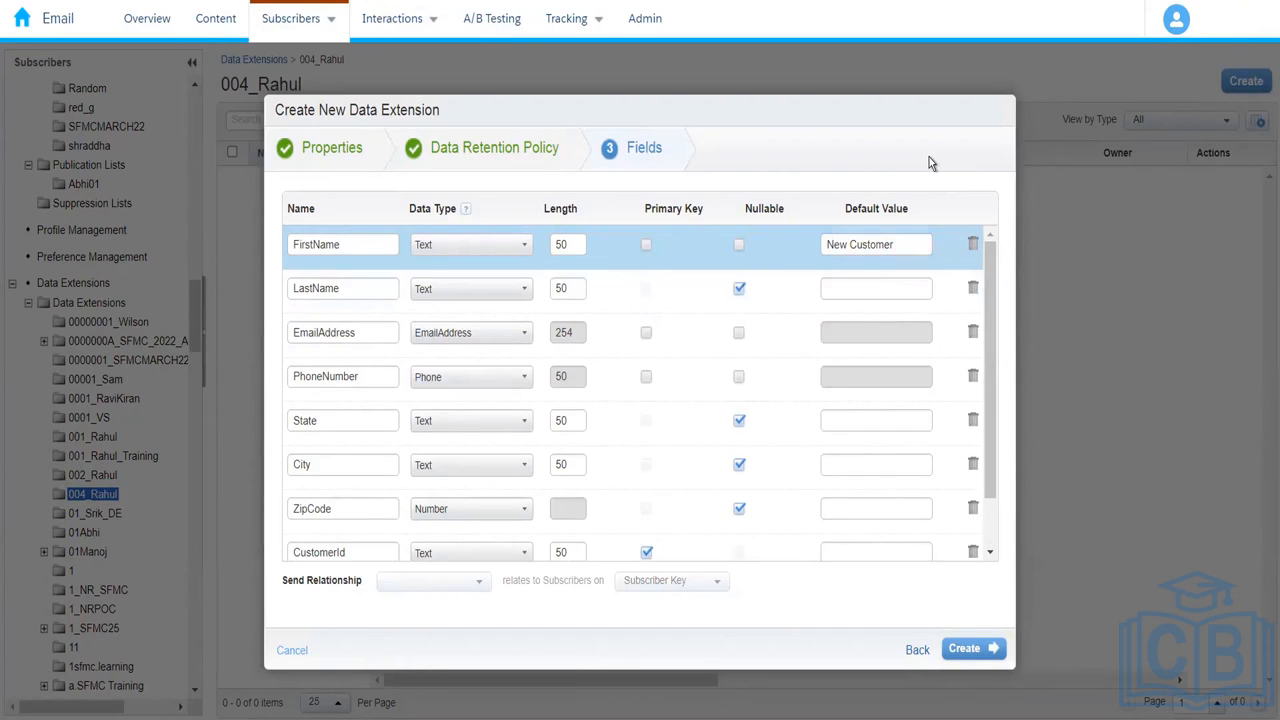
# Step: Create the Amazon_Customers data extension, open it, check its 0 records, and return to Properties
pyautogui.click(969, 655)
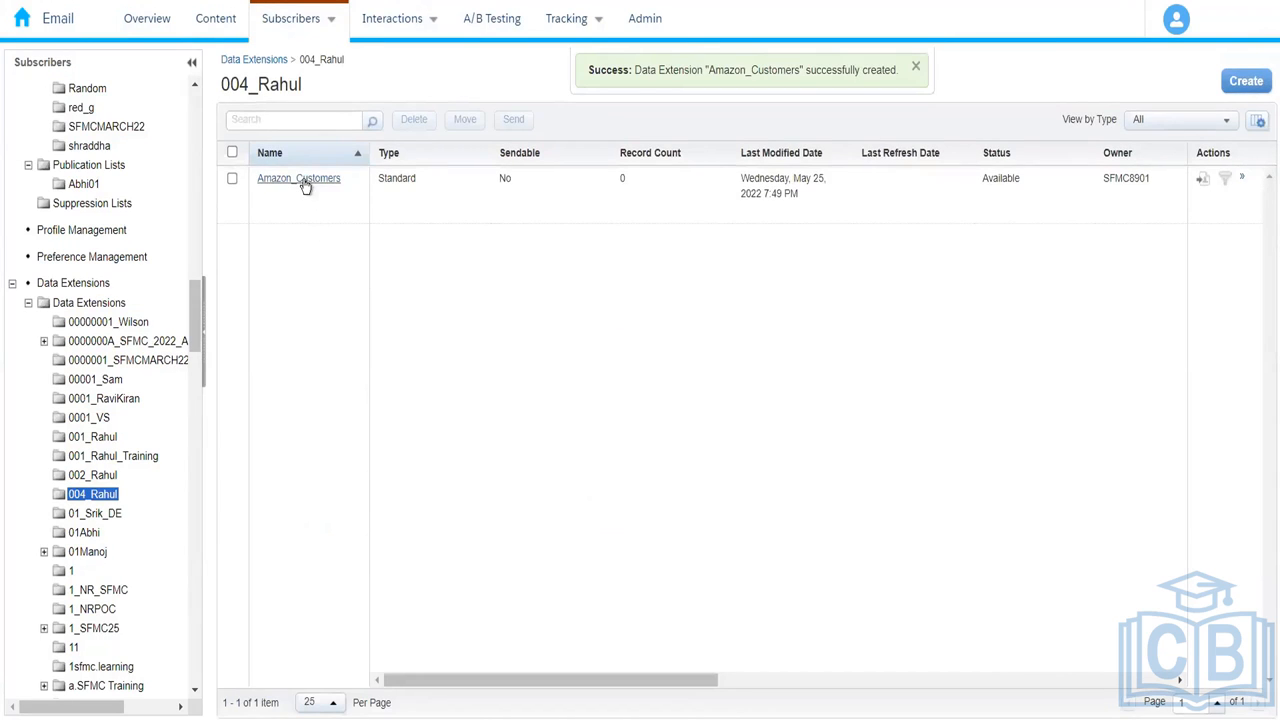
pyautogui.click(300, 180)
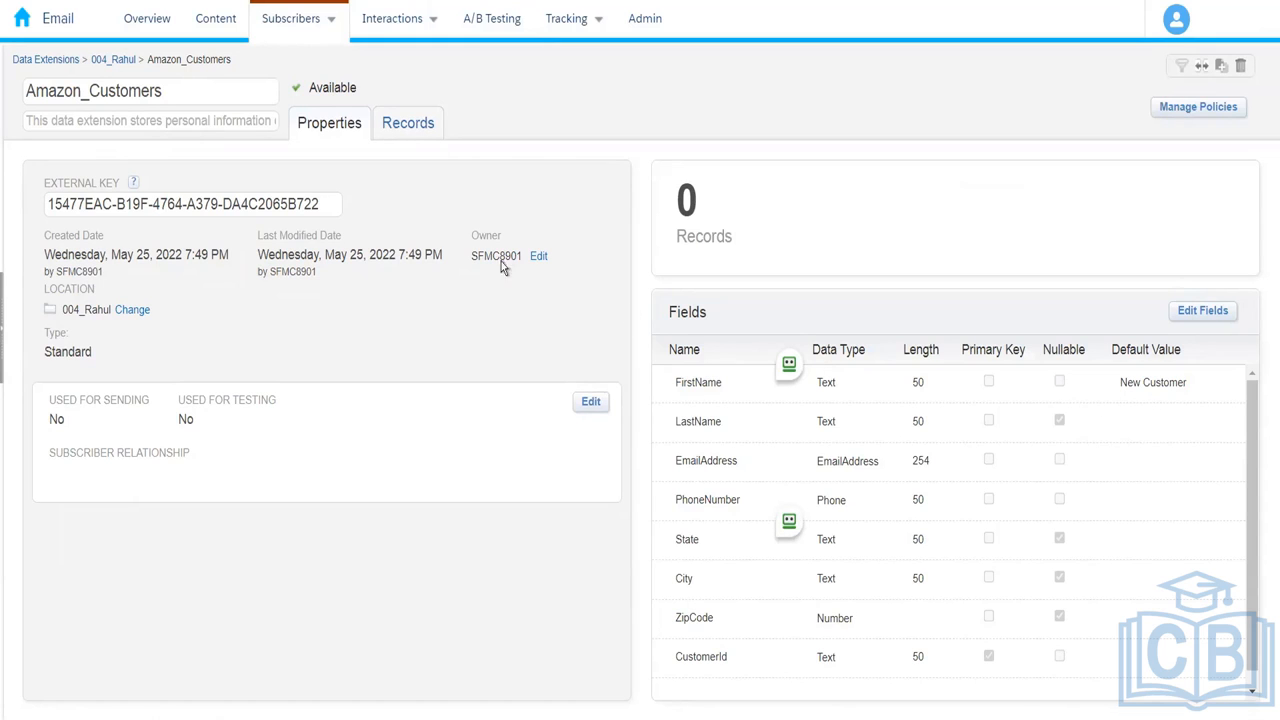
pyautogui.click(407, 128)
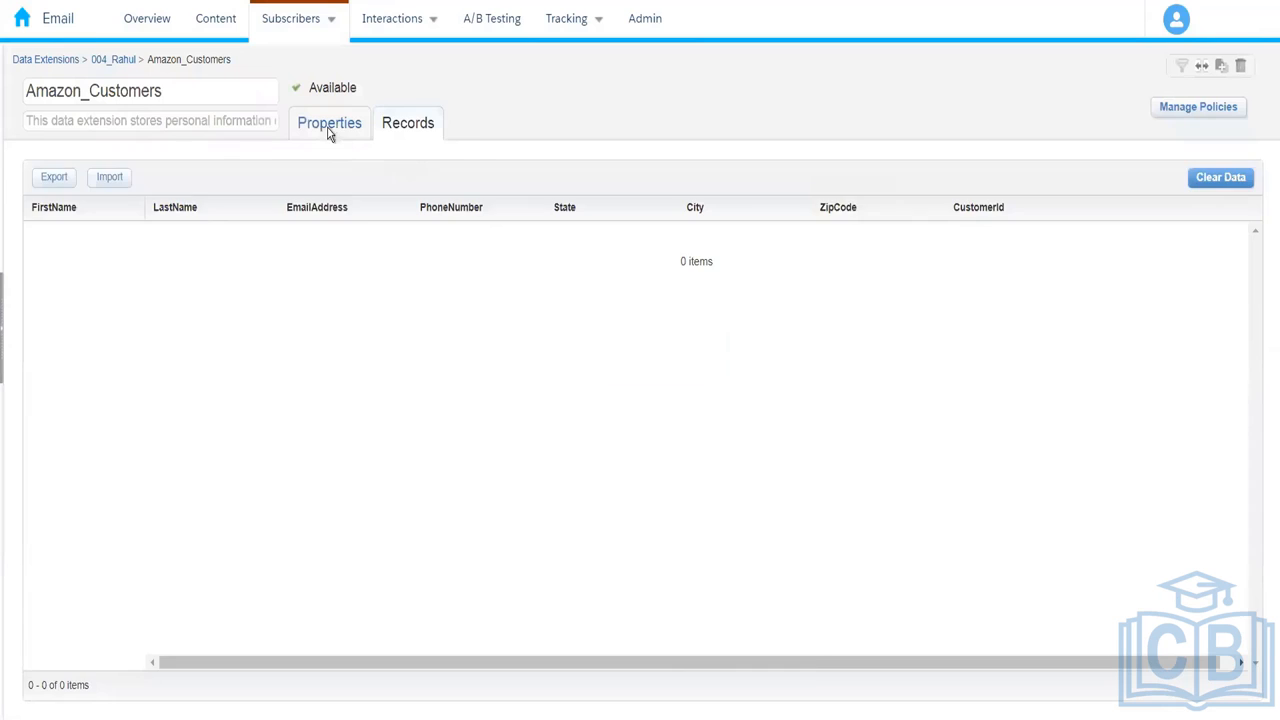
pyautogui.click(330, 130)
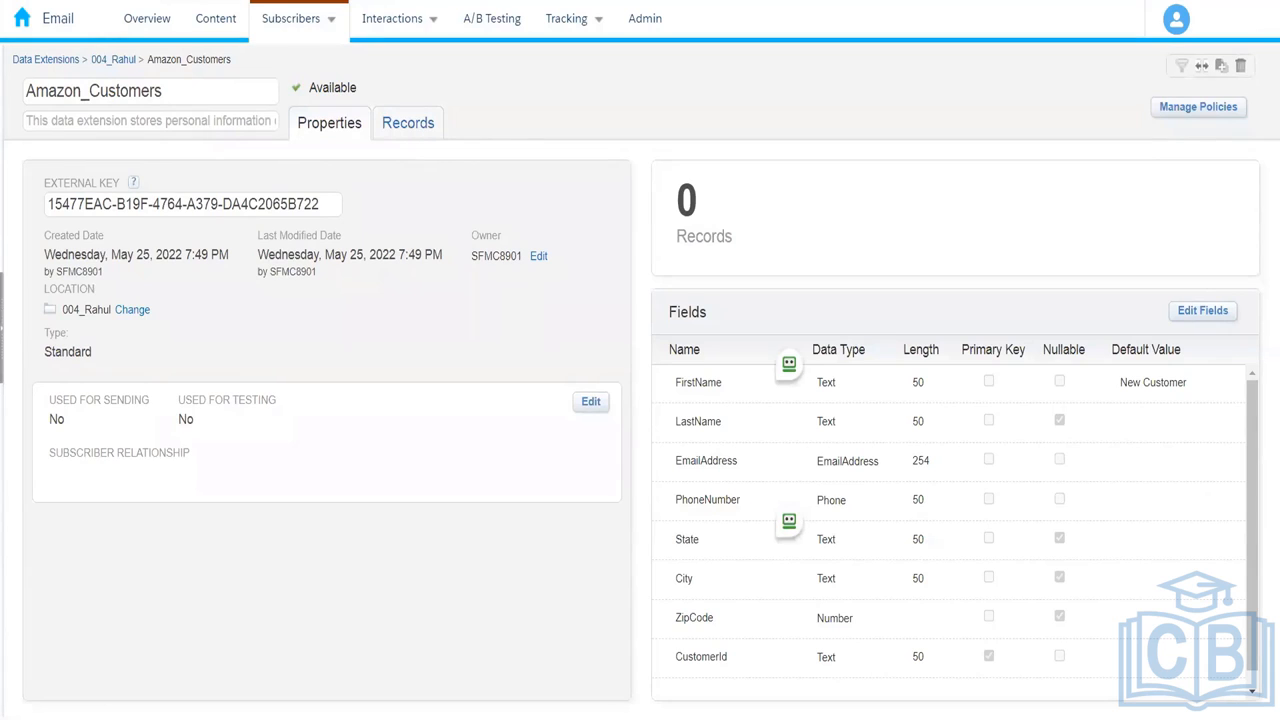
# Step: Reload the Amazon_Customers page and confirm the Records tab still shows 0 records
pyautogui.rightClick(88, 0)
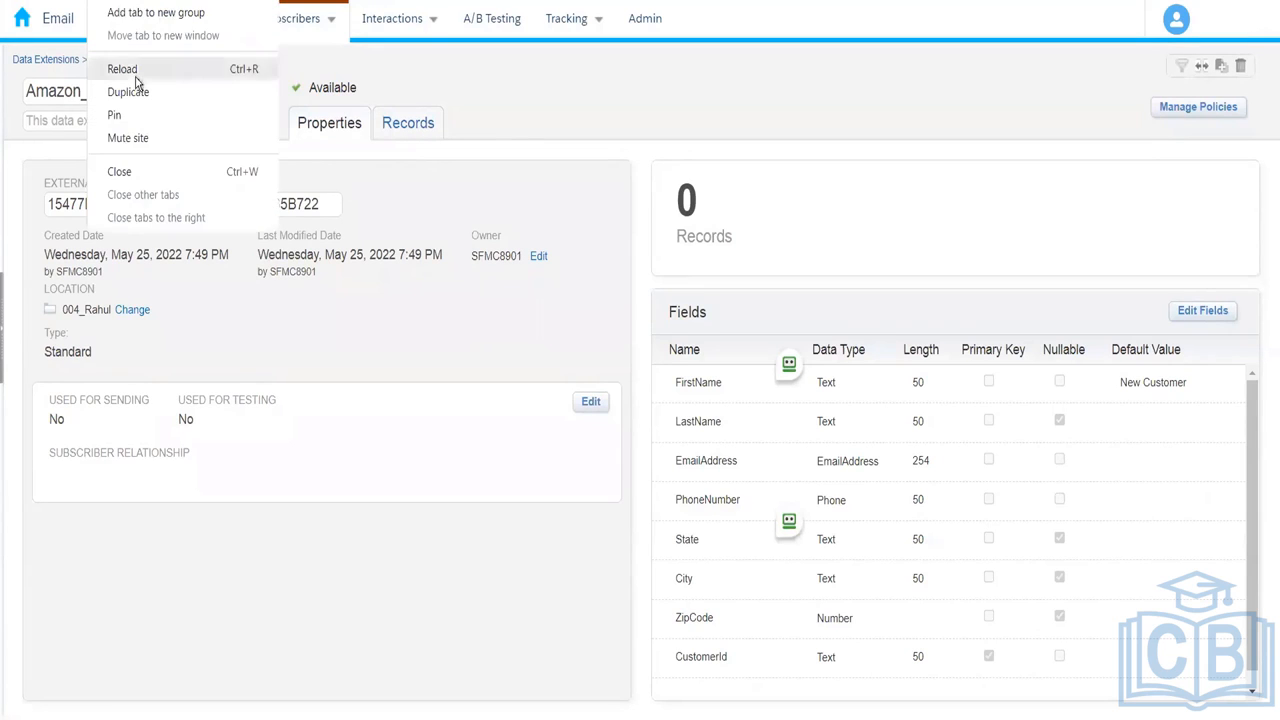
pyautogui.click(398, 134)
pyautogui.click(398, 131)
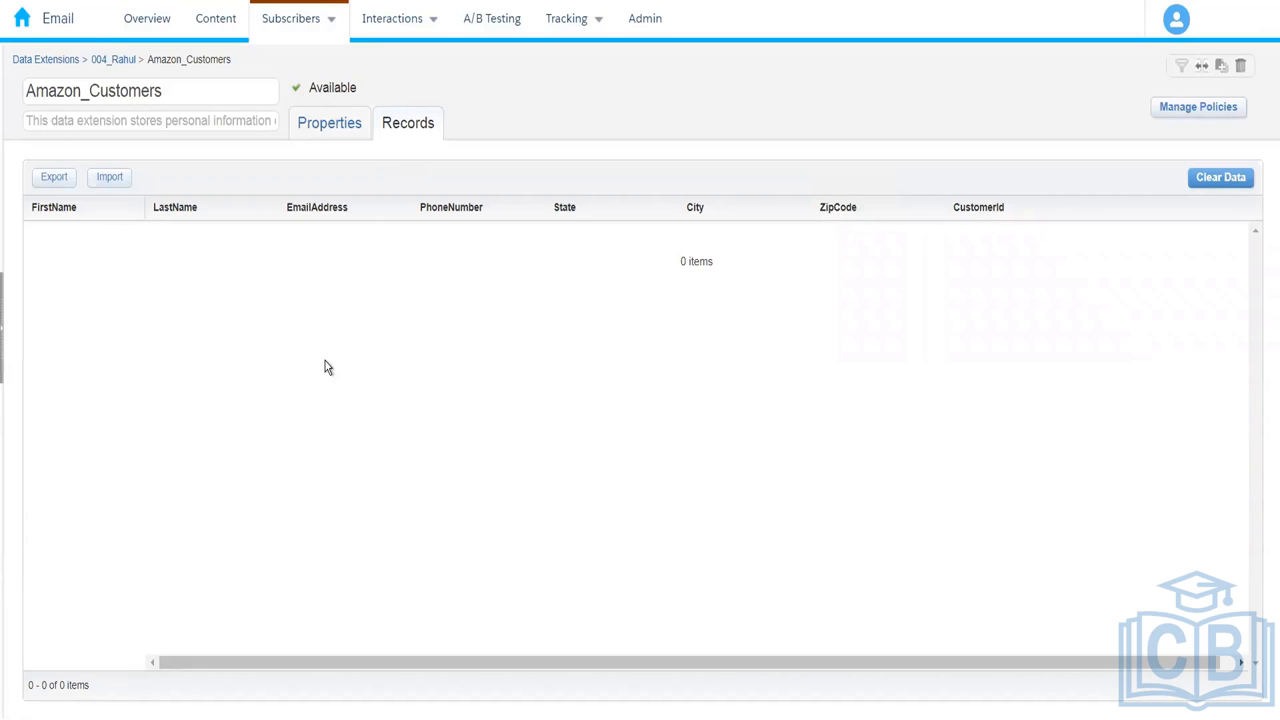
# Step: Switch to Contact Builder through the Audience Builder menu in the Marketing Cloud navigation
pyautogui.moveTo(307, 27)
pyautogui.moveTo(18, 25)
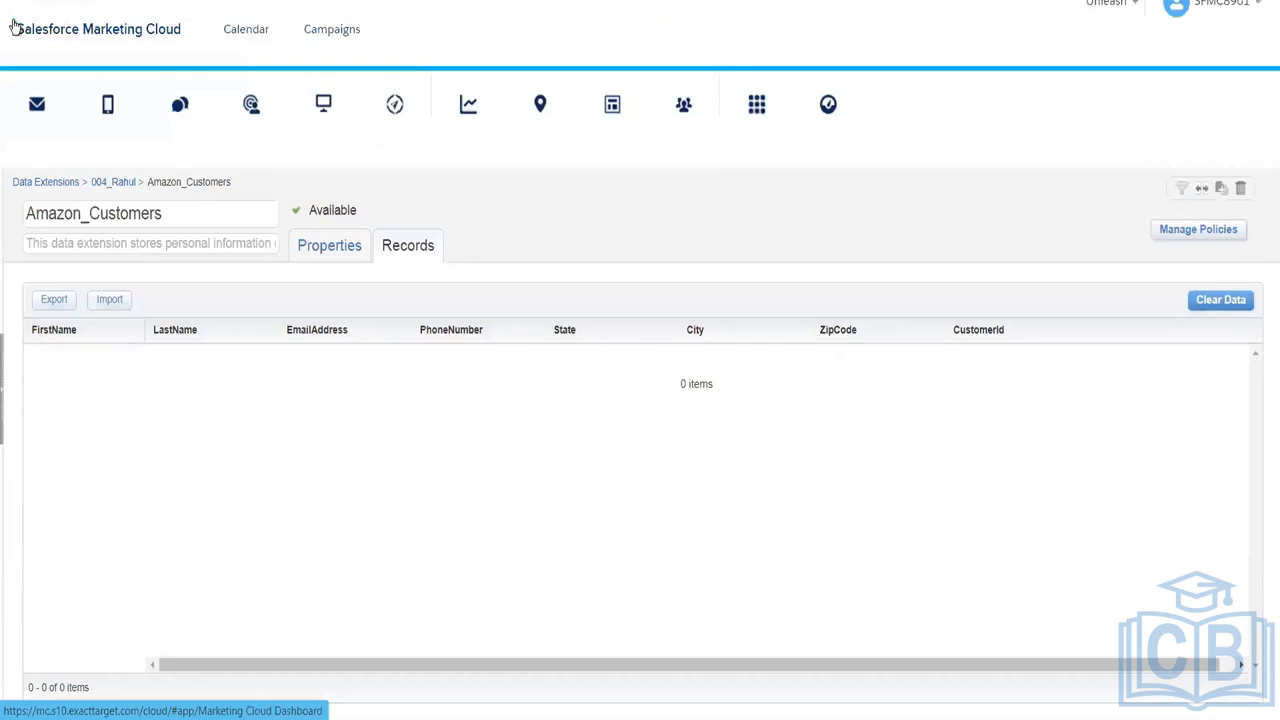
pyautogui.moveTo(691, 137)
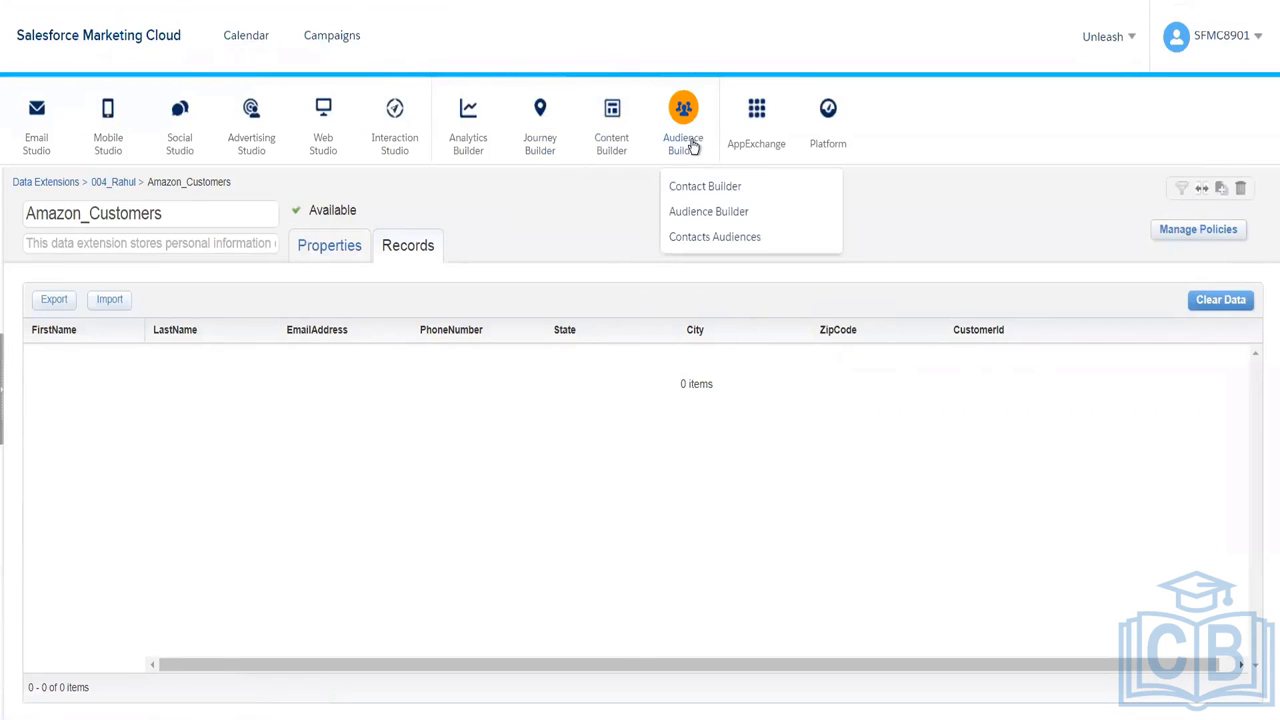
pyautogui.click(702, 191)
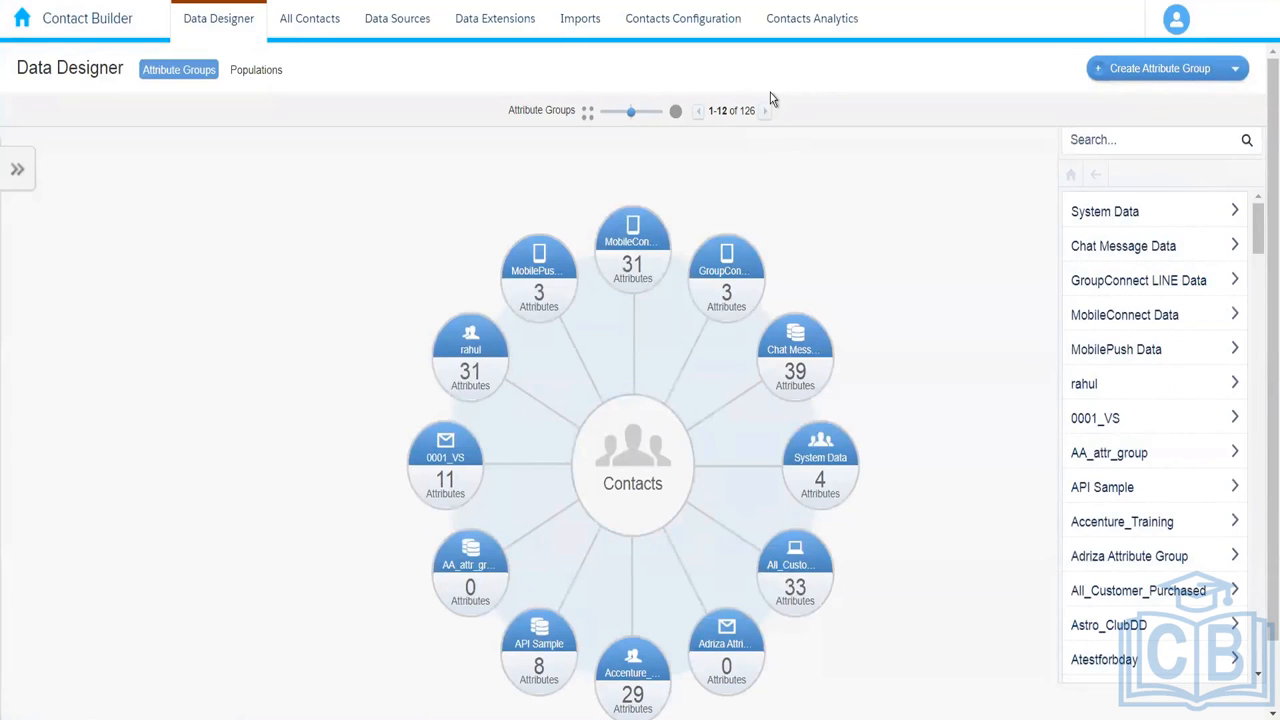
# Step: Open Amazon_Customers from the 004_Rahul folder under Data Extensions, locating the folder with Ctrl+F
pyautogui.click(472, 25)
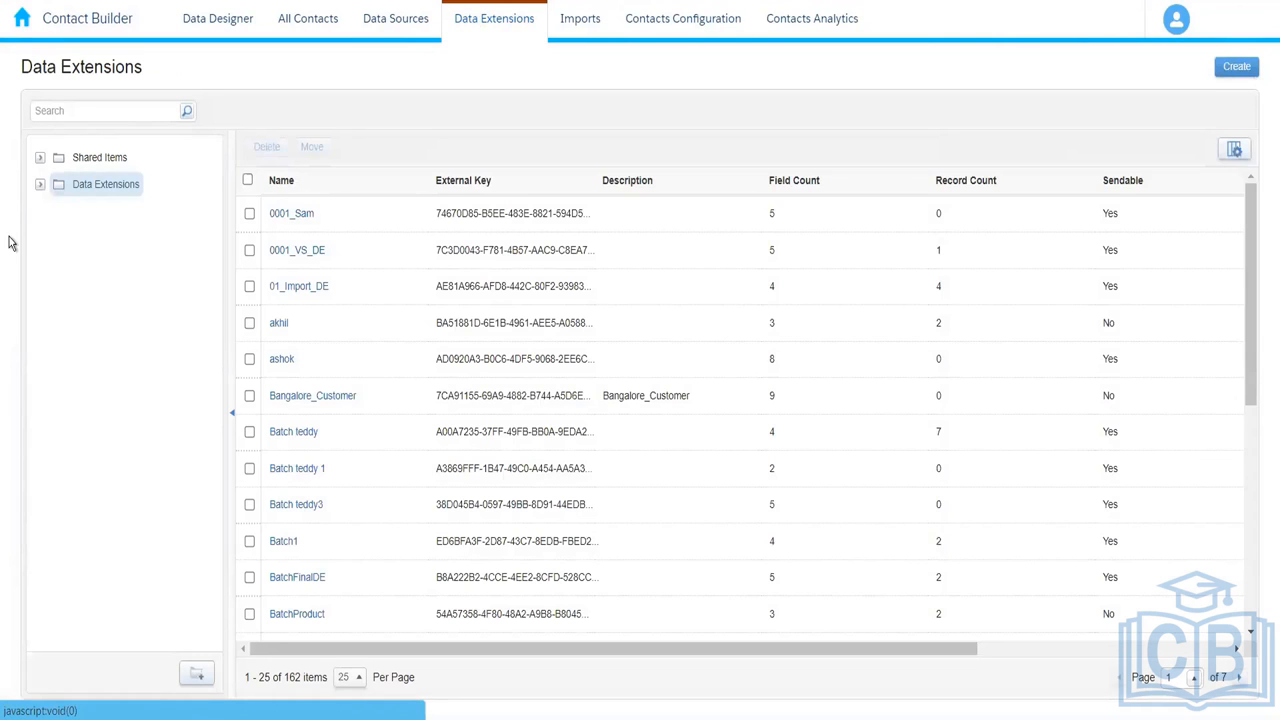
pyautogui.click(38, 186)
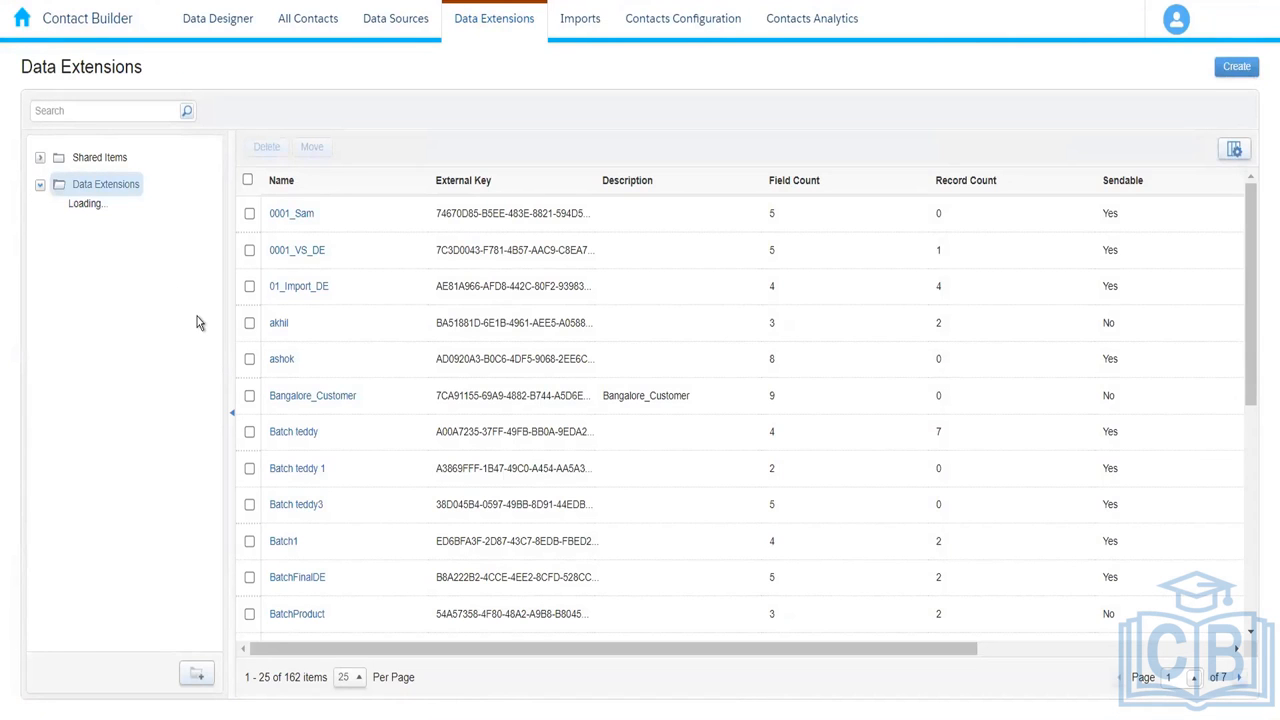
pyautogui.hotkey('ctrl', 'f')
pyautogui.write('004')
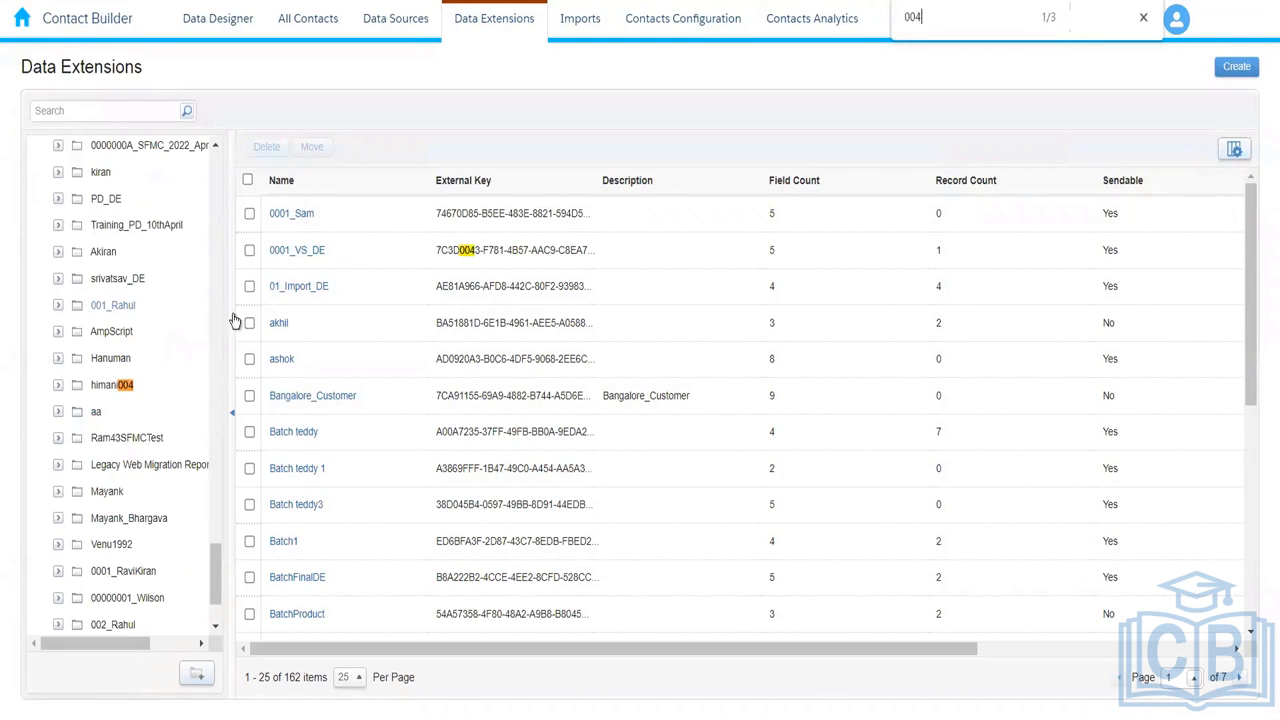
pyautogui.press('Return')
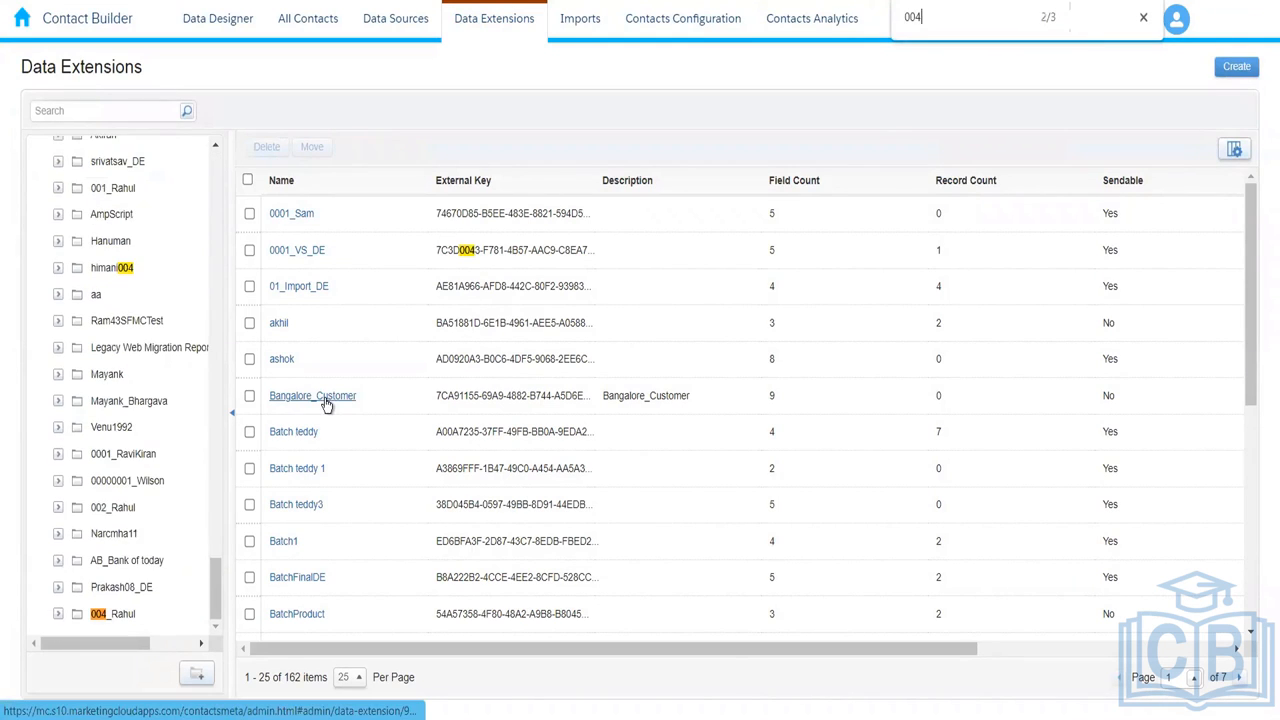
pyautogui.click(184, 604)
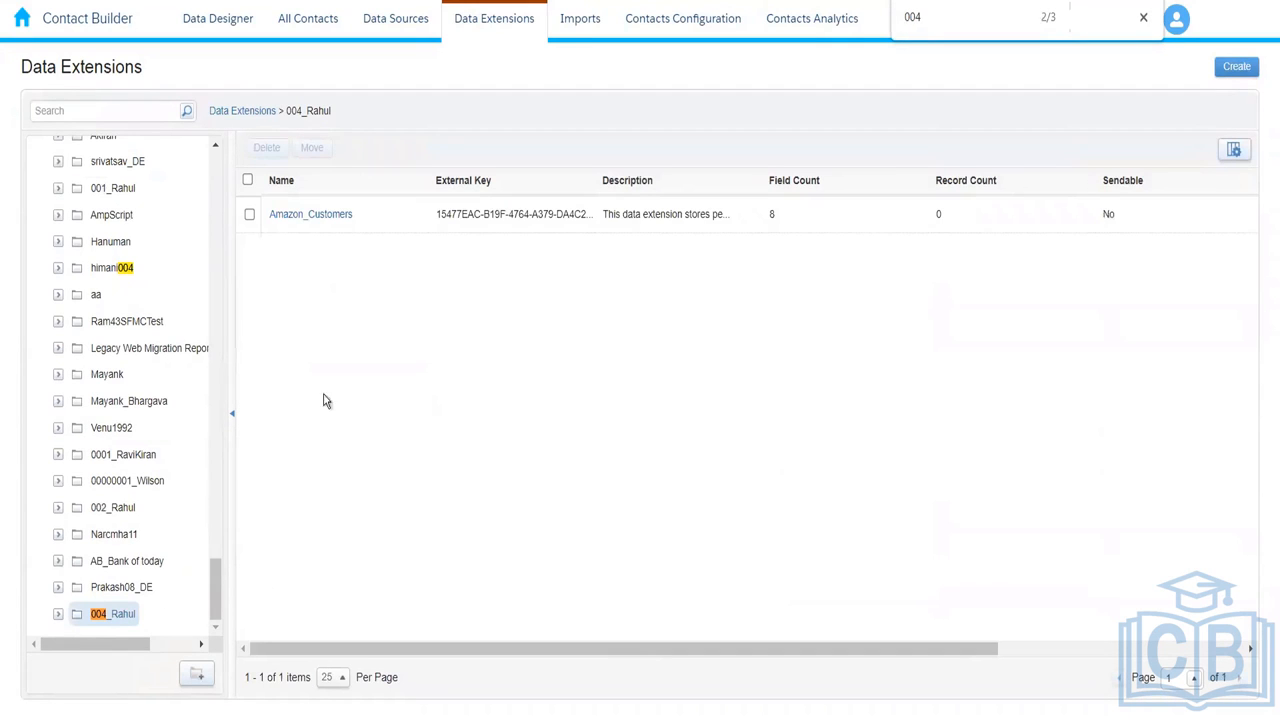
pyautogui.click(405, 200)
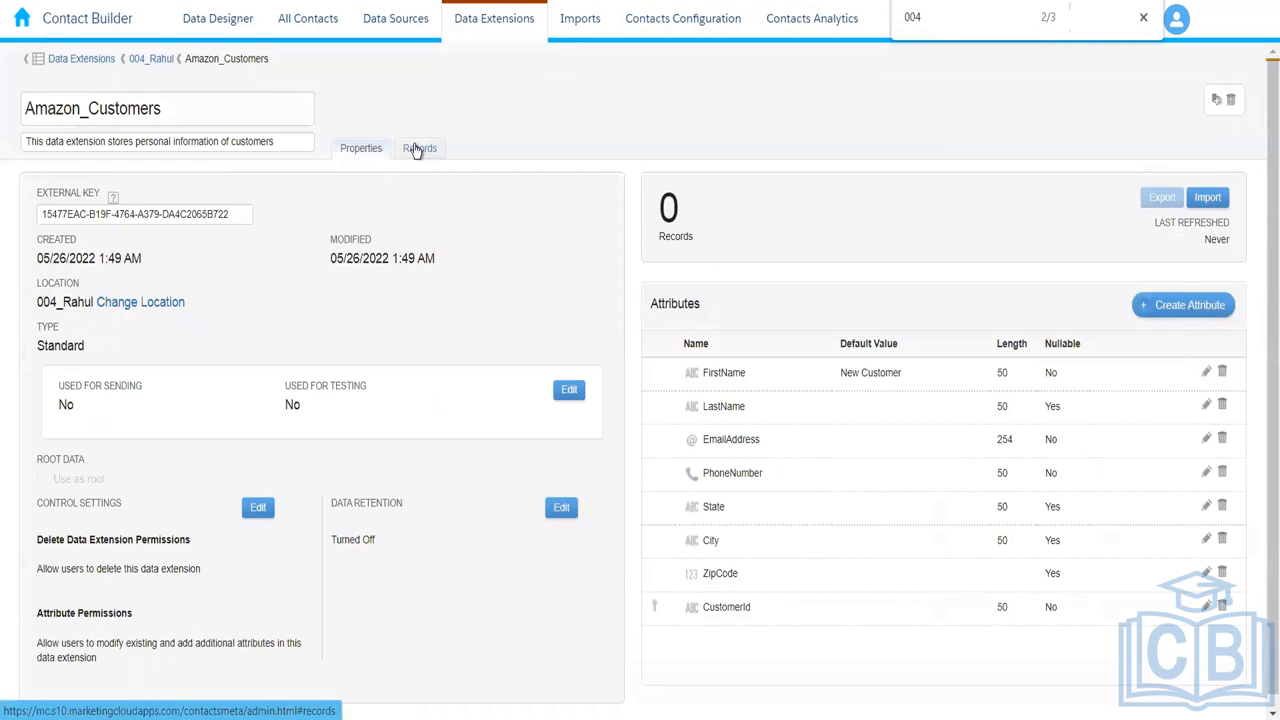
# Step: Add a new Amazon_Customers record, replacing the 'New Customer' default first name, and save it
pyautogui.click(417, 150)
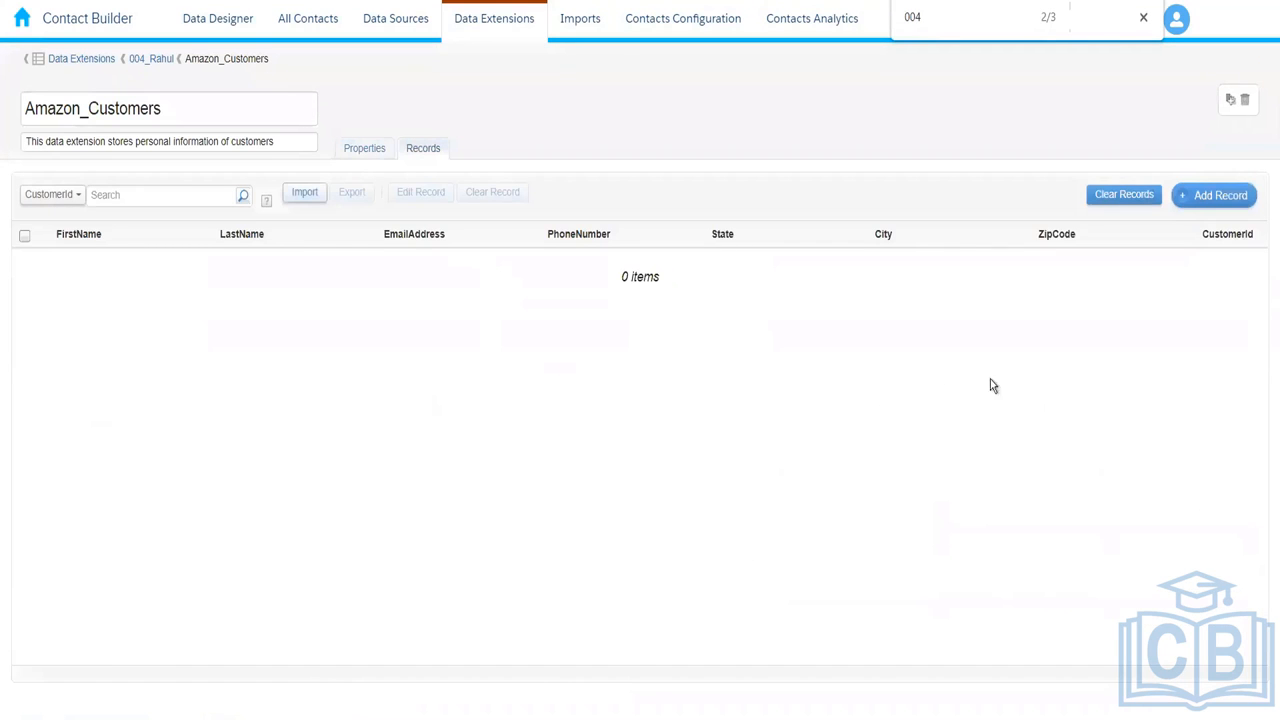
pyautogui.click(1219, 197)
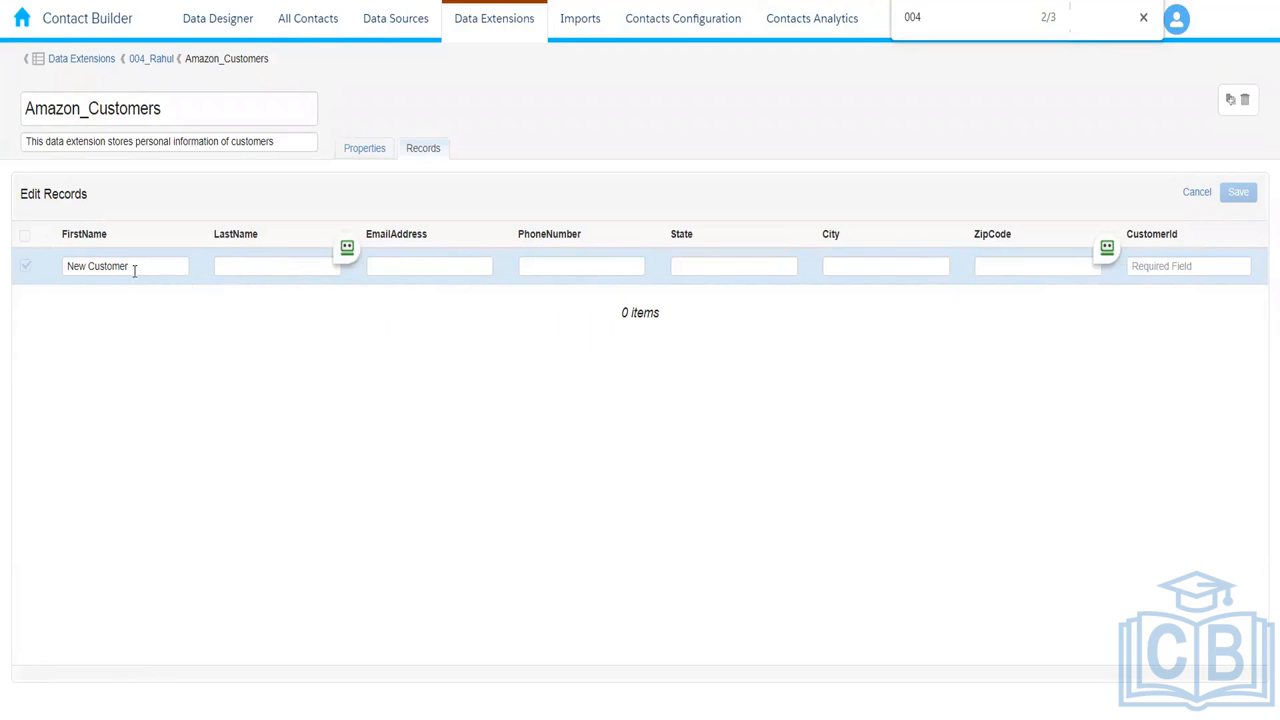
pyautogui.moveTo(140, 270); pyautogui.dragTo(49, 266)
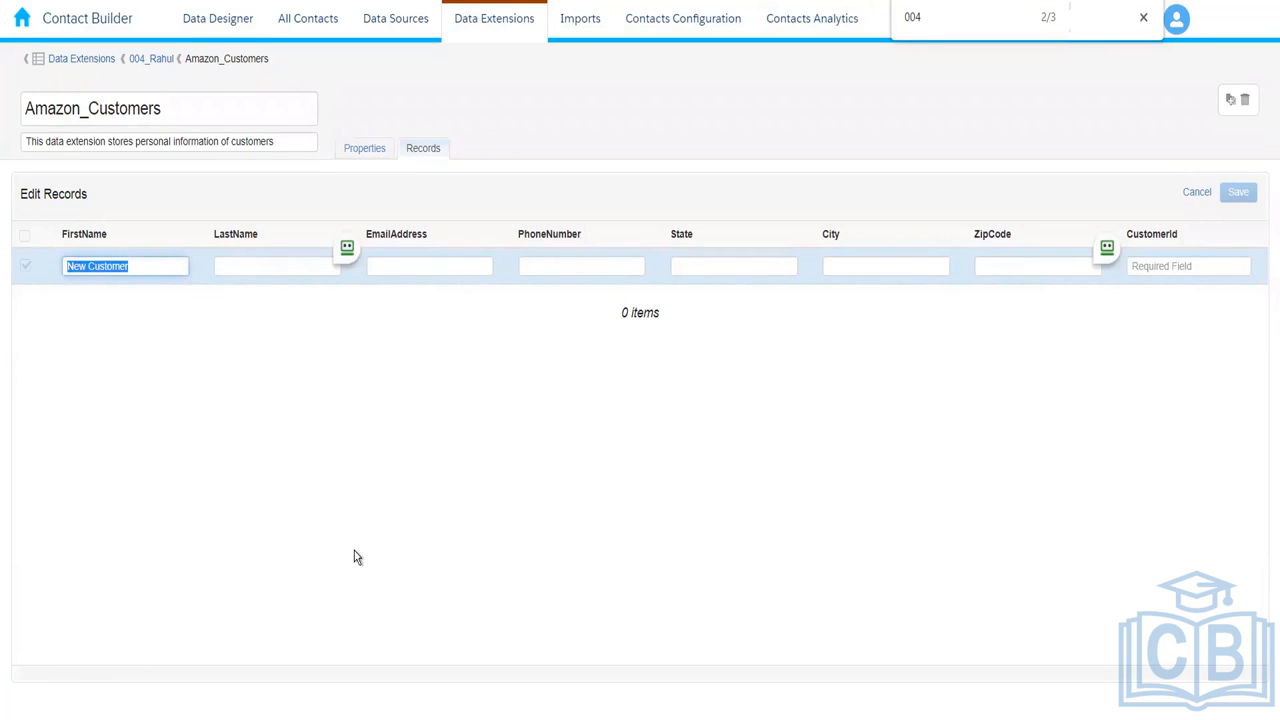
pyautogui.press('BackSpace')
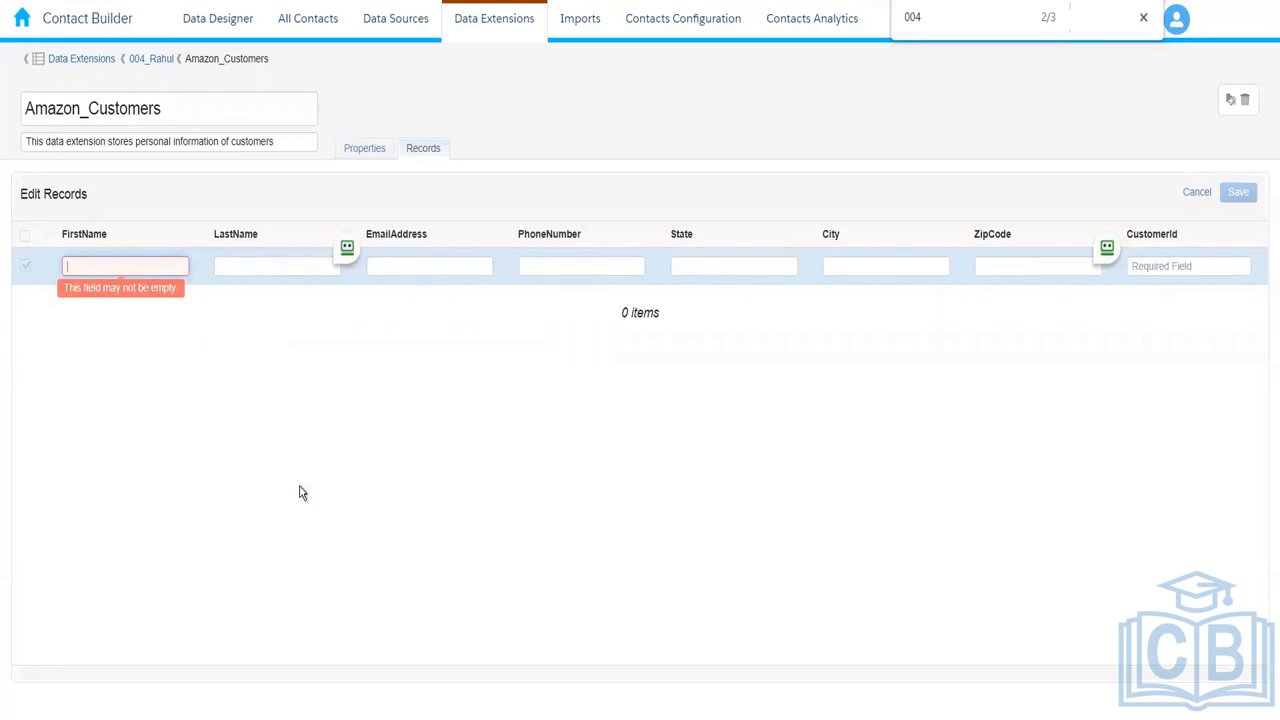
pyautogui.click(256, 268)
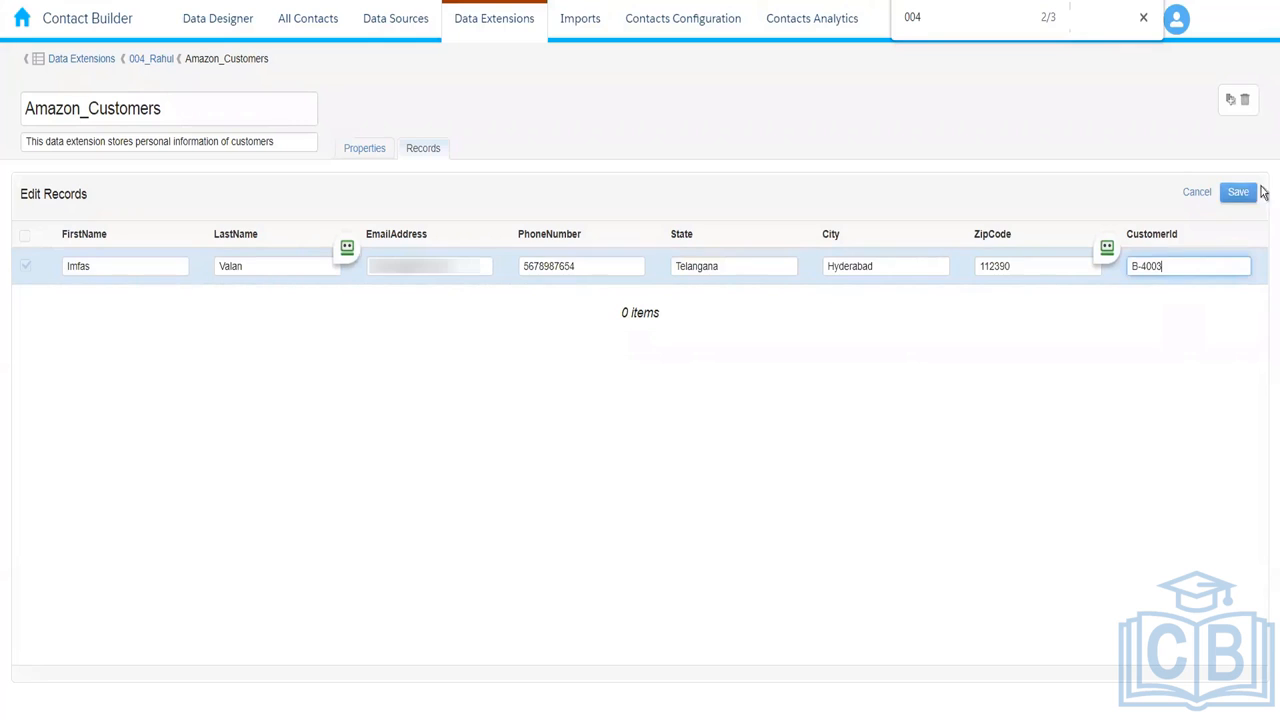
pyautogui.click(1239, 196)
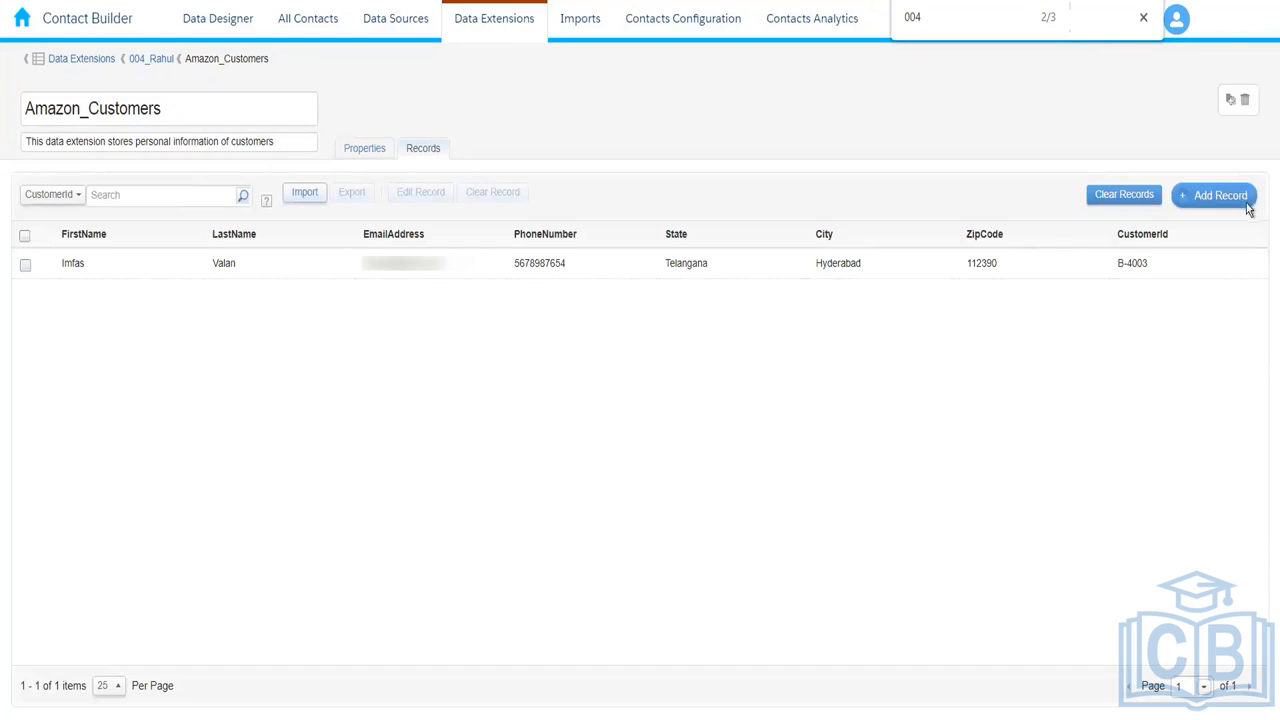
# Step: Start a new customer row with the pasted e-mail, a new first name and the copied phone number
pyautogui.click(1221, 196)
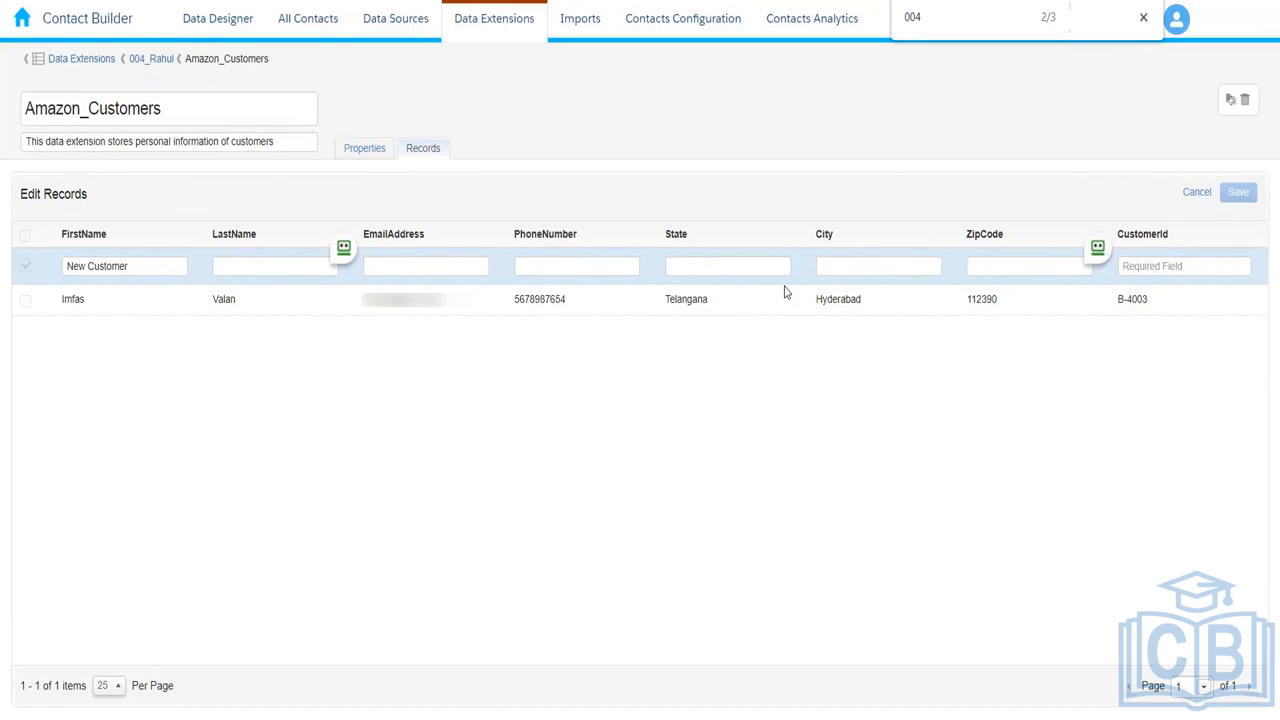
pyautogui.click(410, 265)
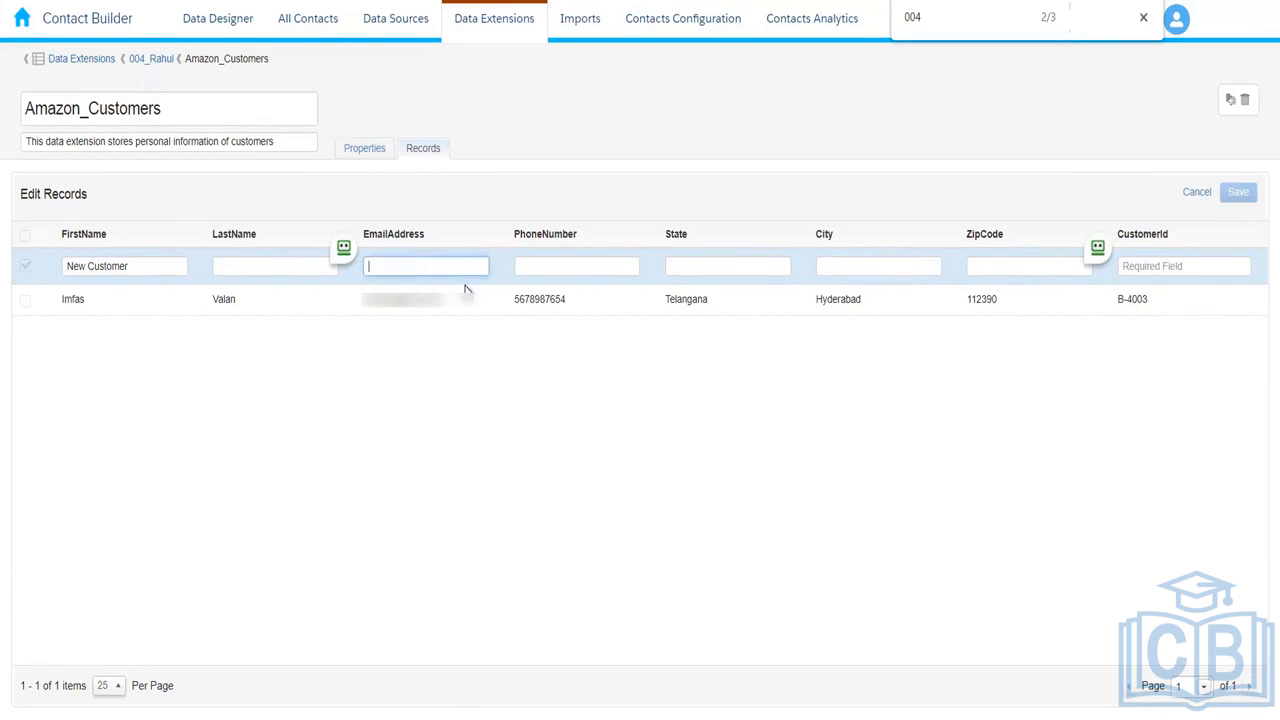
pyautogui.hotkey('ctrl', 'v')
pyautogui.click(158, 266)
pyautogui.hotkey('ctrl', 'a')
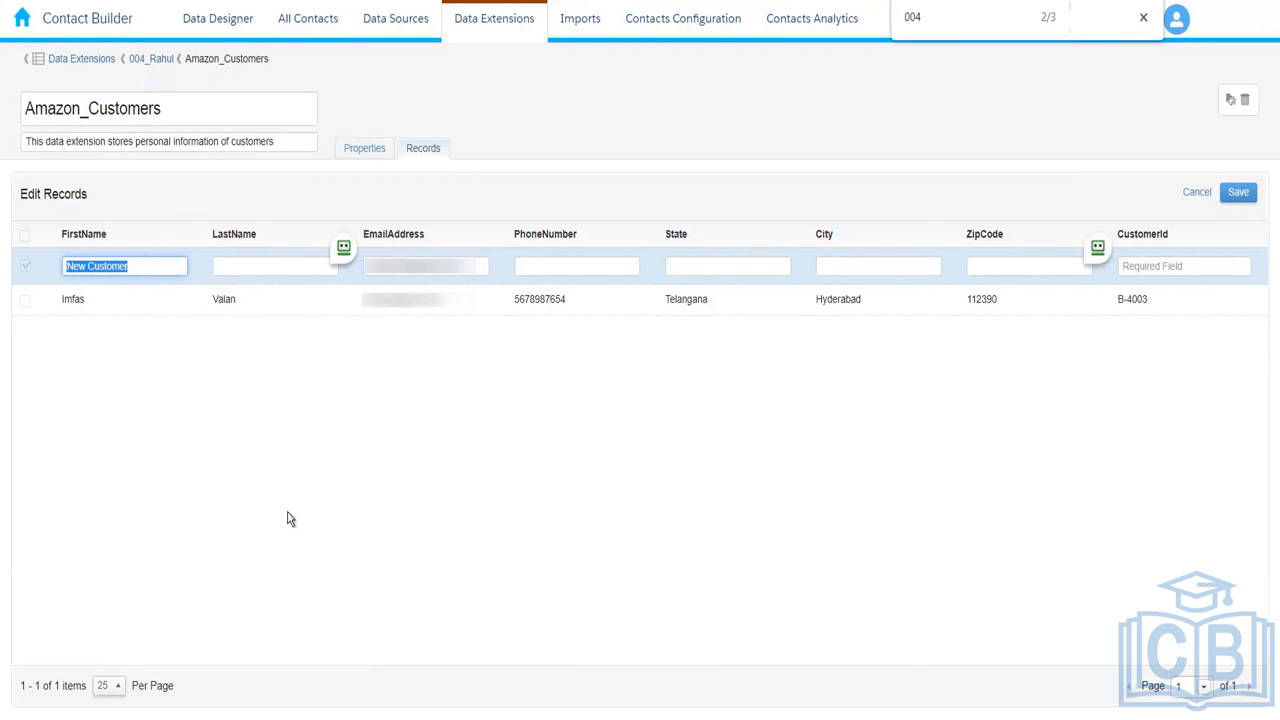
pyautogui.write('RaaT')
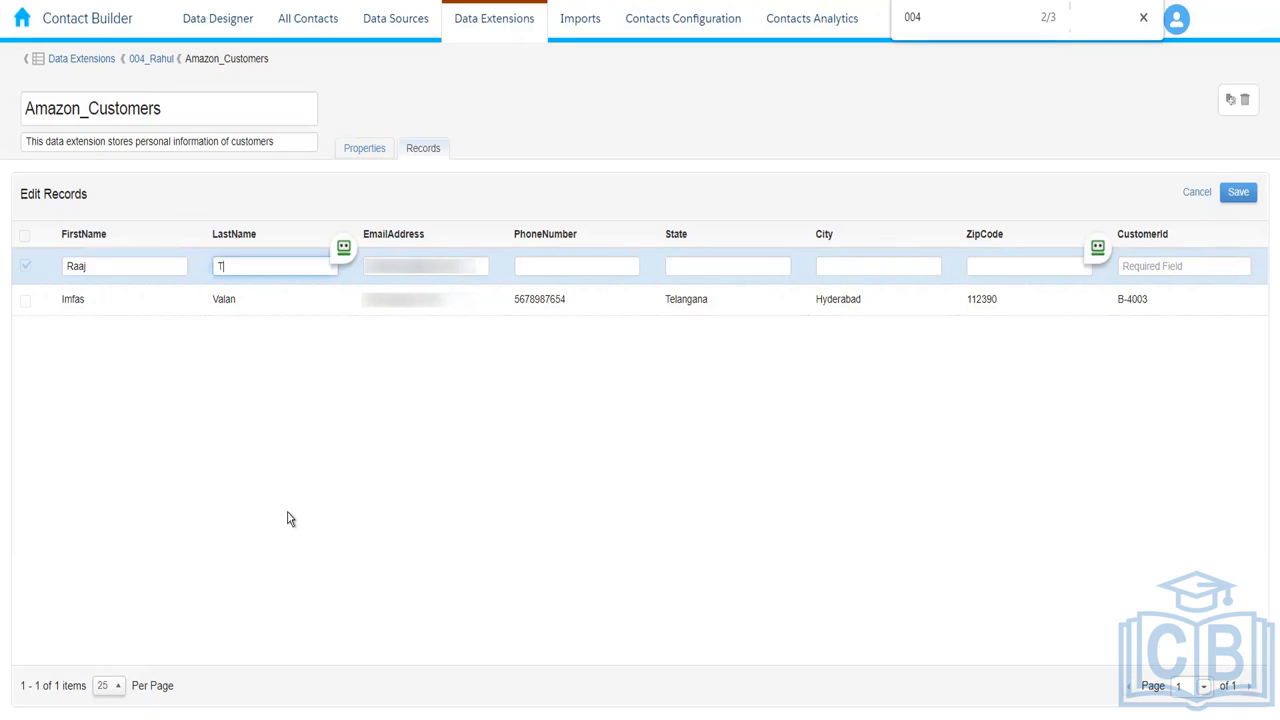
pyautogui.write('hilak')
pyautogui.press('Tab')
pyautogui.press('Tab')
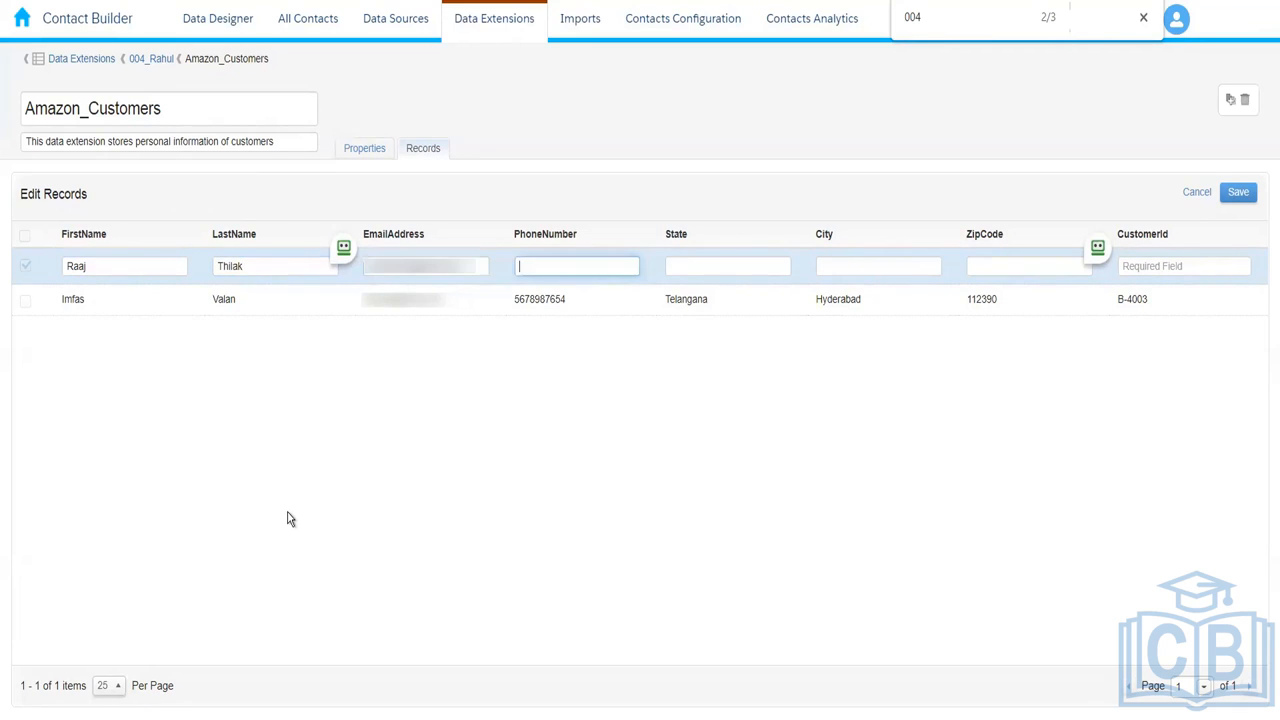
pyautogui.doubleClick(530, 299)
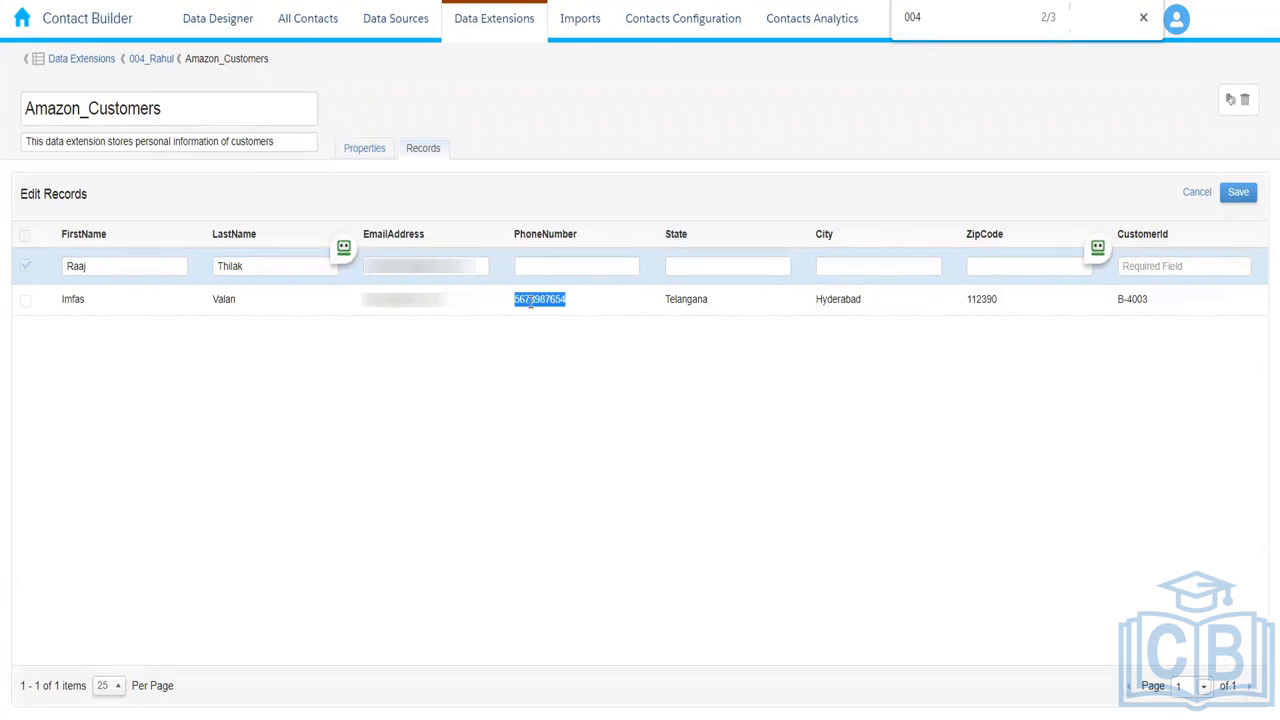
pyautogui.click(560, 265)
pyautogui.hotkey('ctrl', 'v')
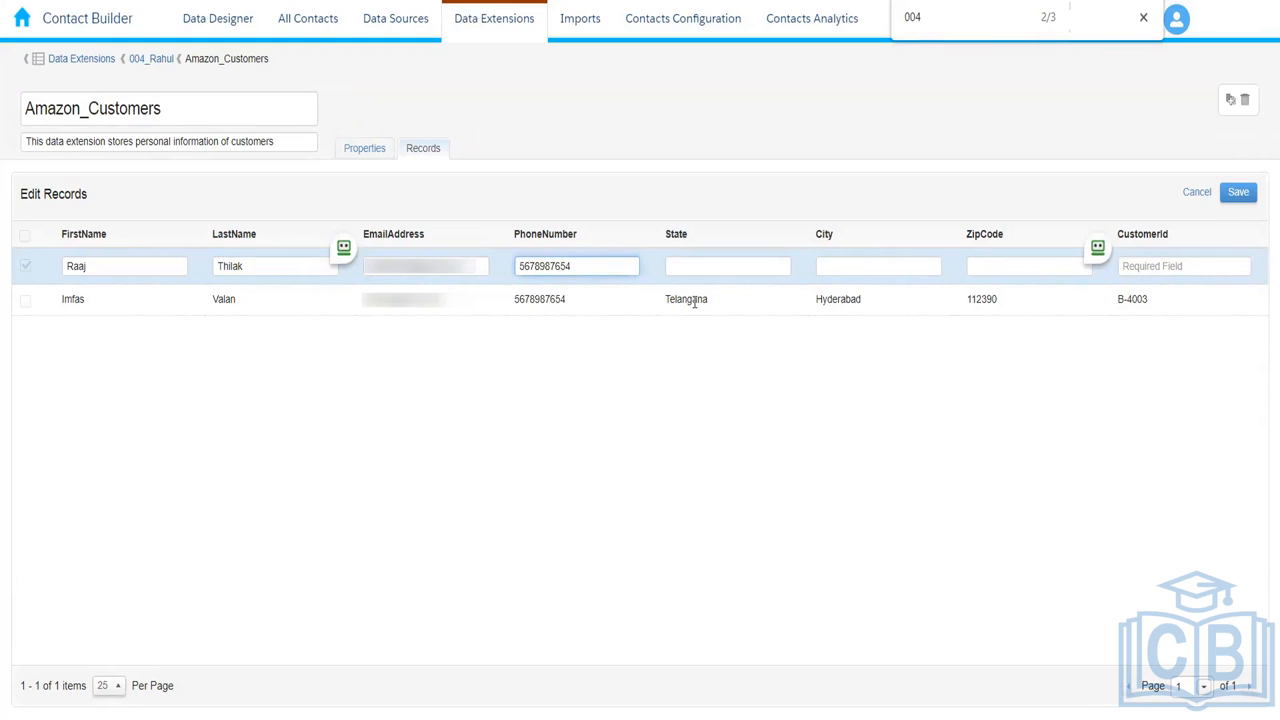
# Step: Enter state Delhi, city New Delhi, the zip code and the customer ID, then save the record
pyautogui.click(694, 265)
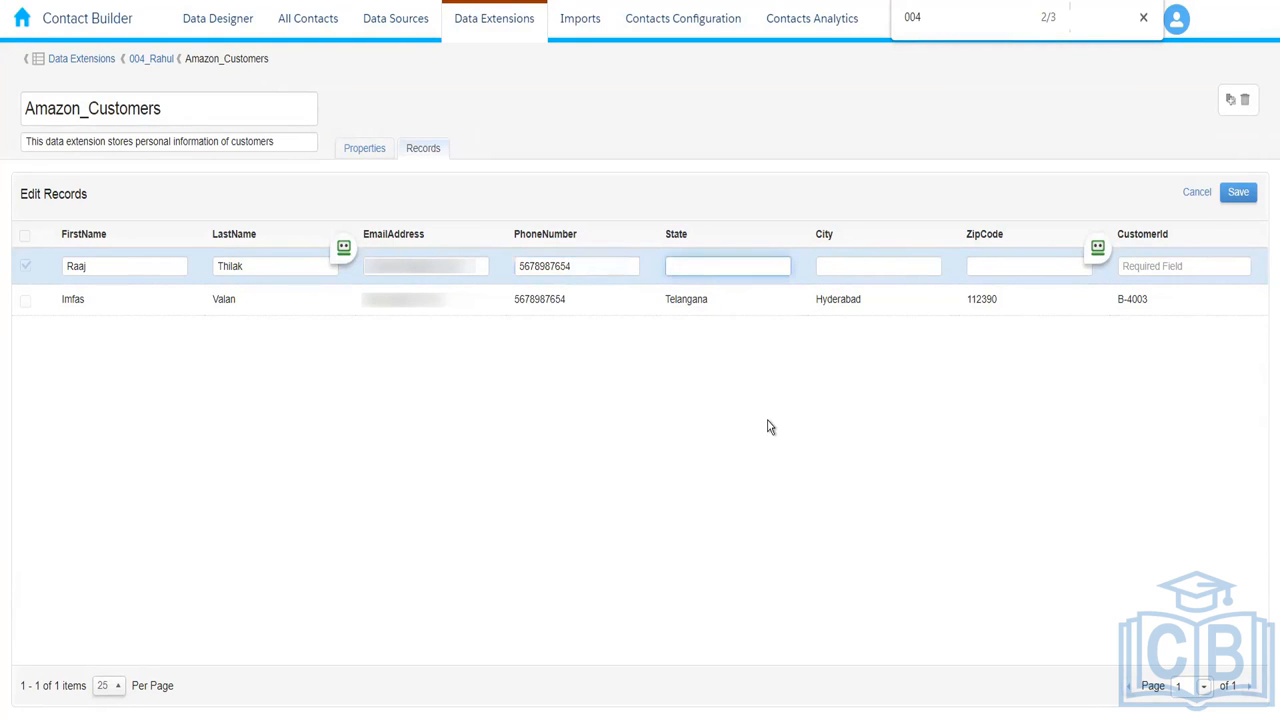
pyautogui.write('Delhi')
pyautogui.press('Tab')
pyautogui.write('New')
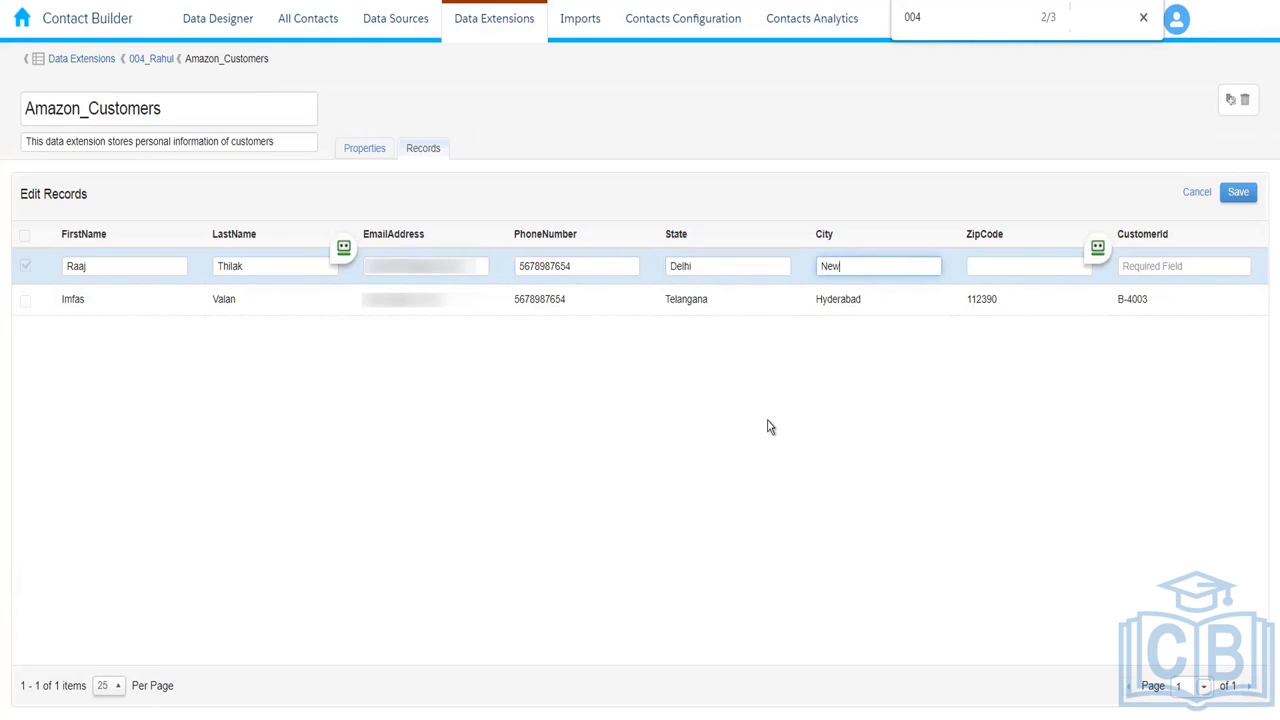
pyautogui.write(' Delhi')
pyautogui.click(993, 266)
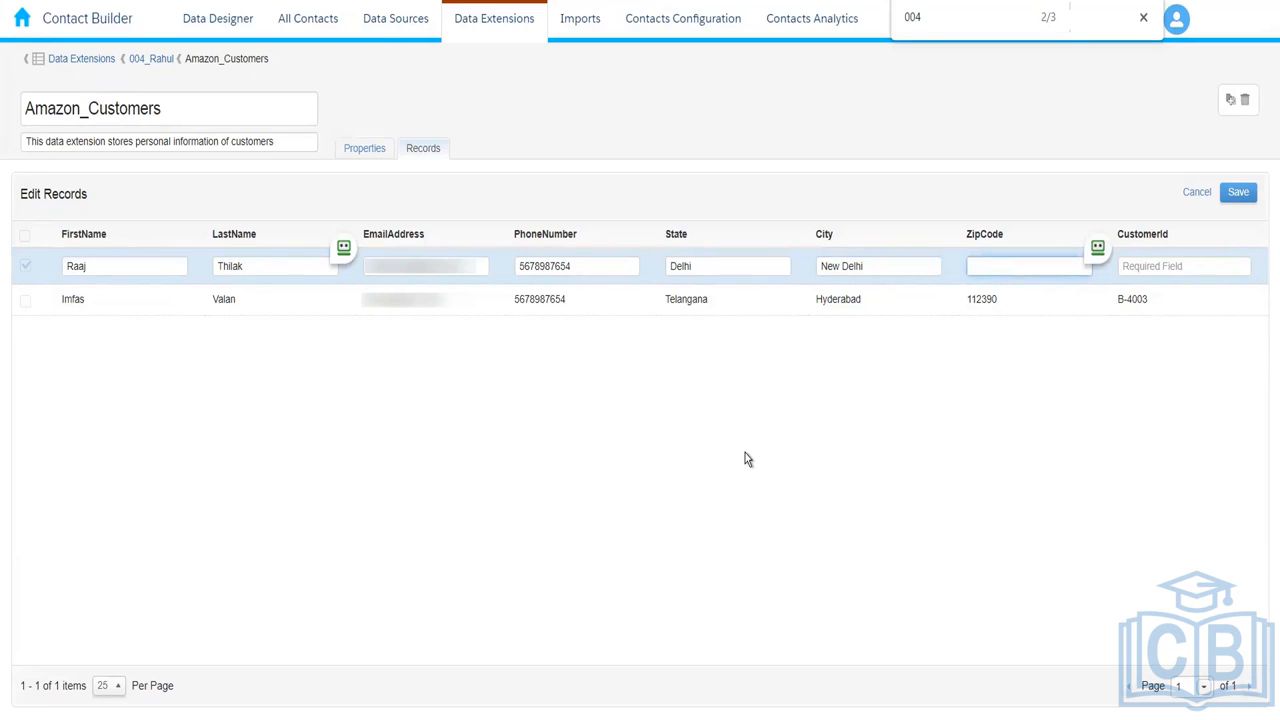
pyautogui.write('876543')
pyautogui.click(1151, 266)
pyautogui.write('B-4')
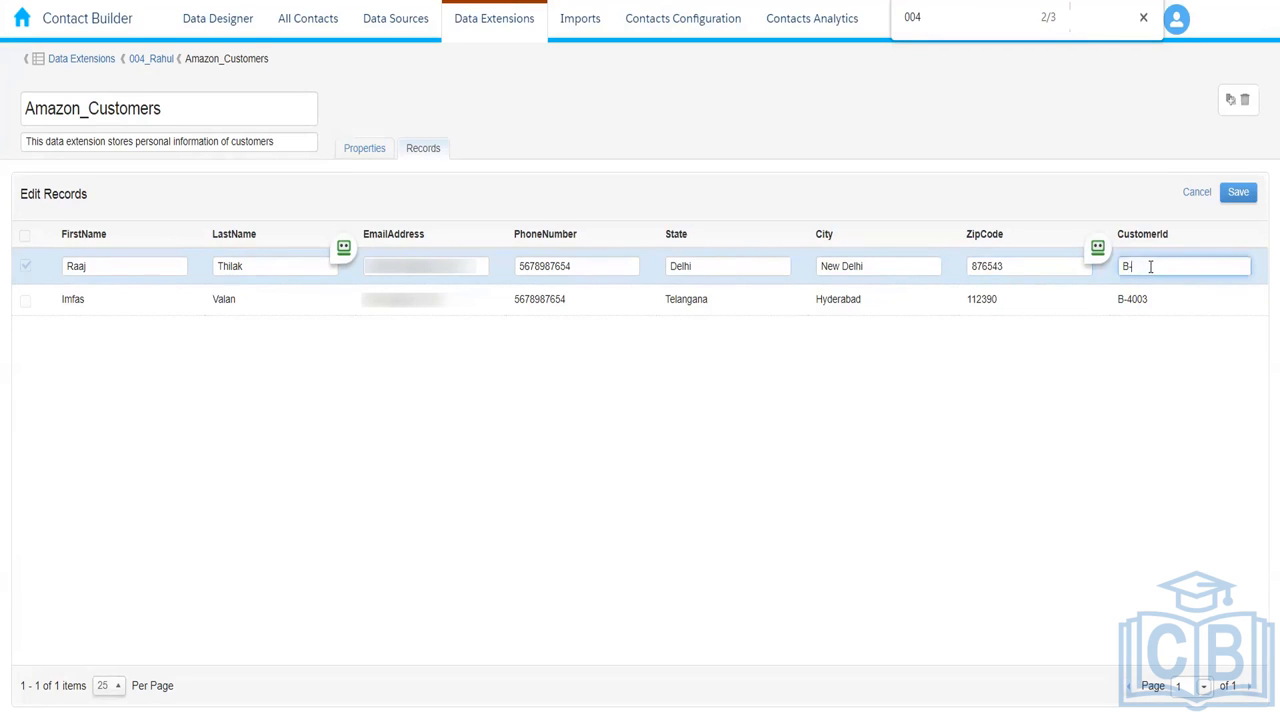
pyautogui.write('004')
pyautogui.click(1238, 193)
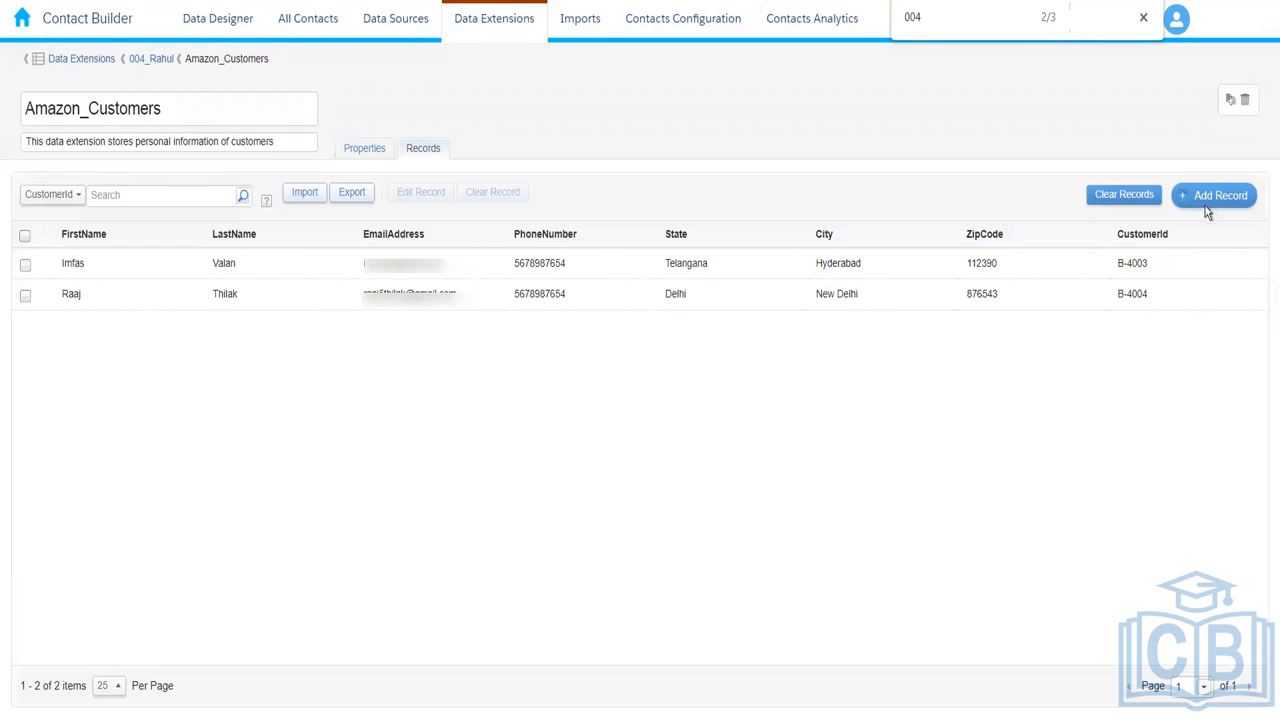
# Step: Add a third record with the customer's first and last name, phone number, and Maharashtra / Pune
pyautogui.click(1214, 196)
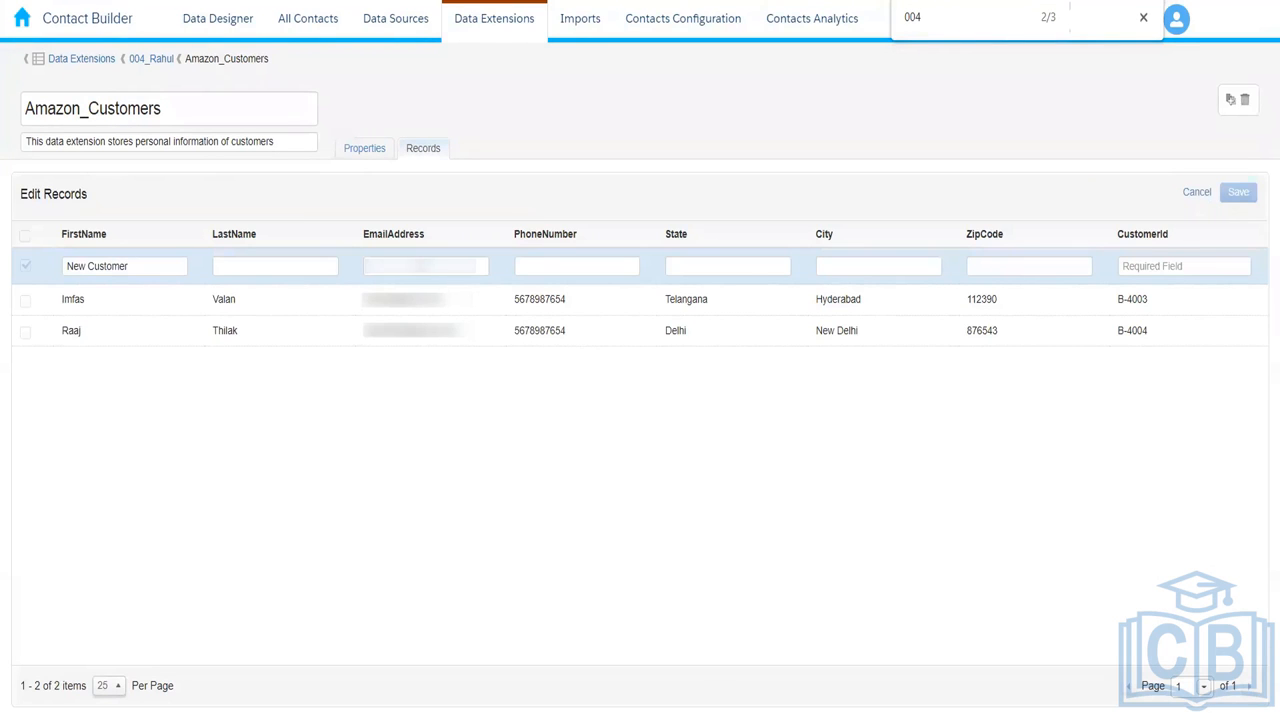
pyautogui.moveTo(160, 264); pyautogui.dragTo(11, 262)
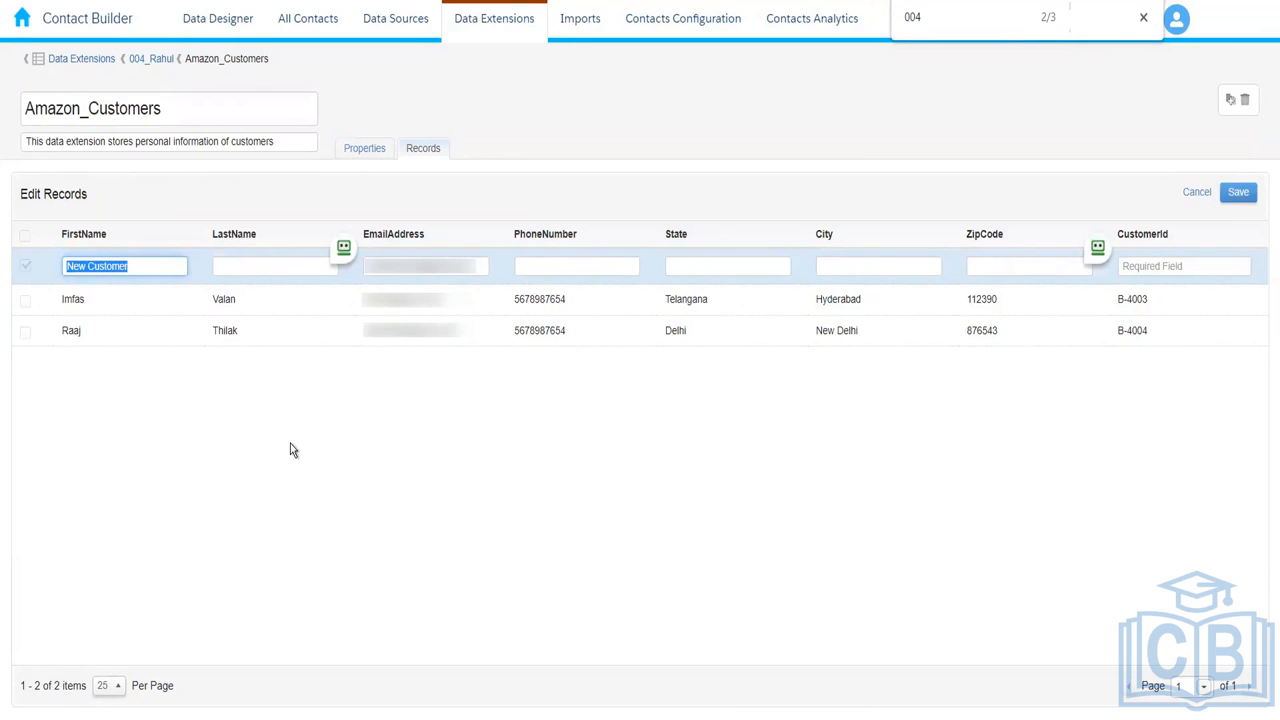
pyautogui.press('Tab')
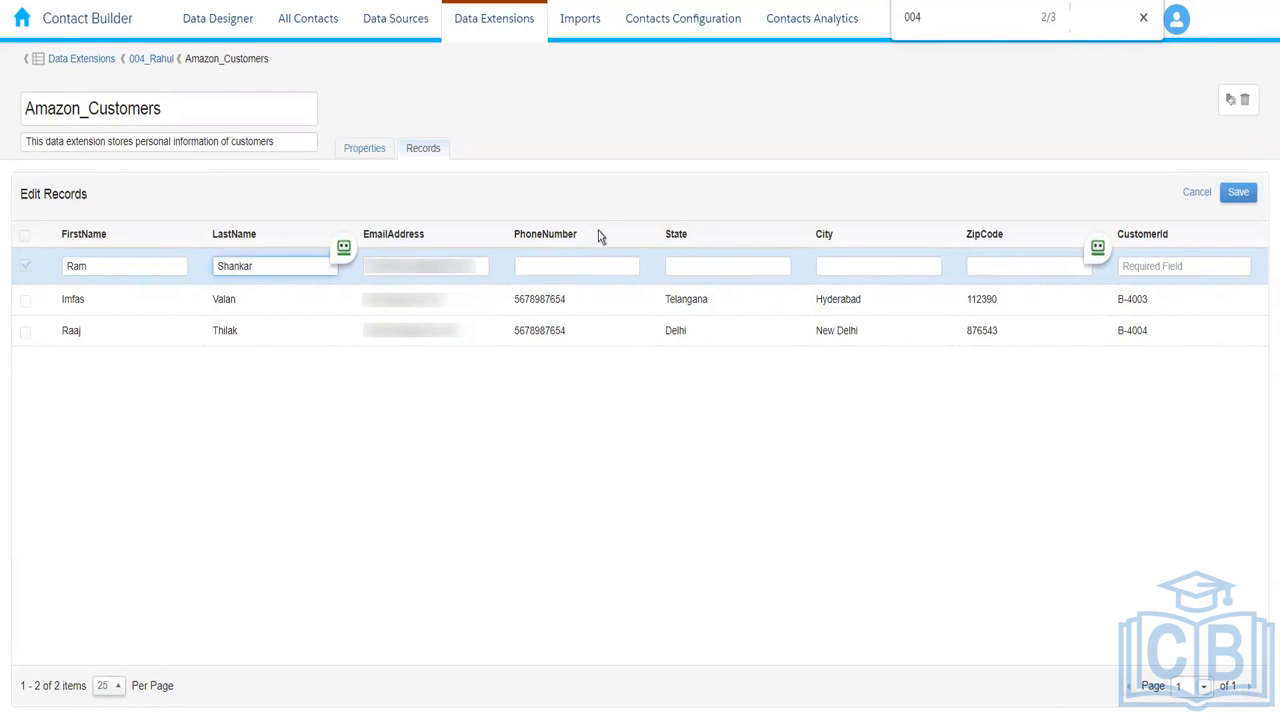
pyautogui.click(575, 265)
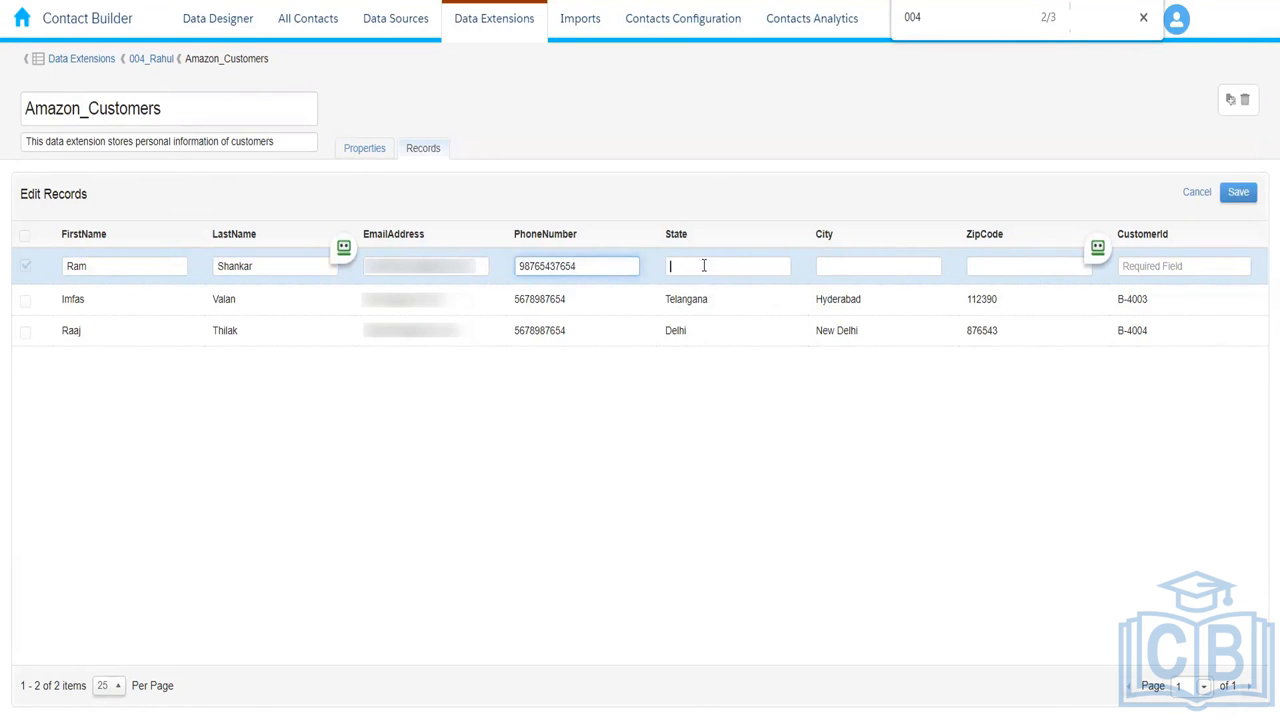
pyautogui.click(704, 265)
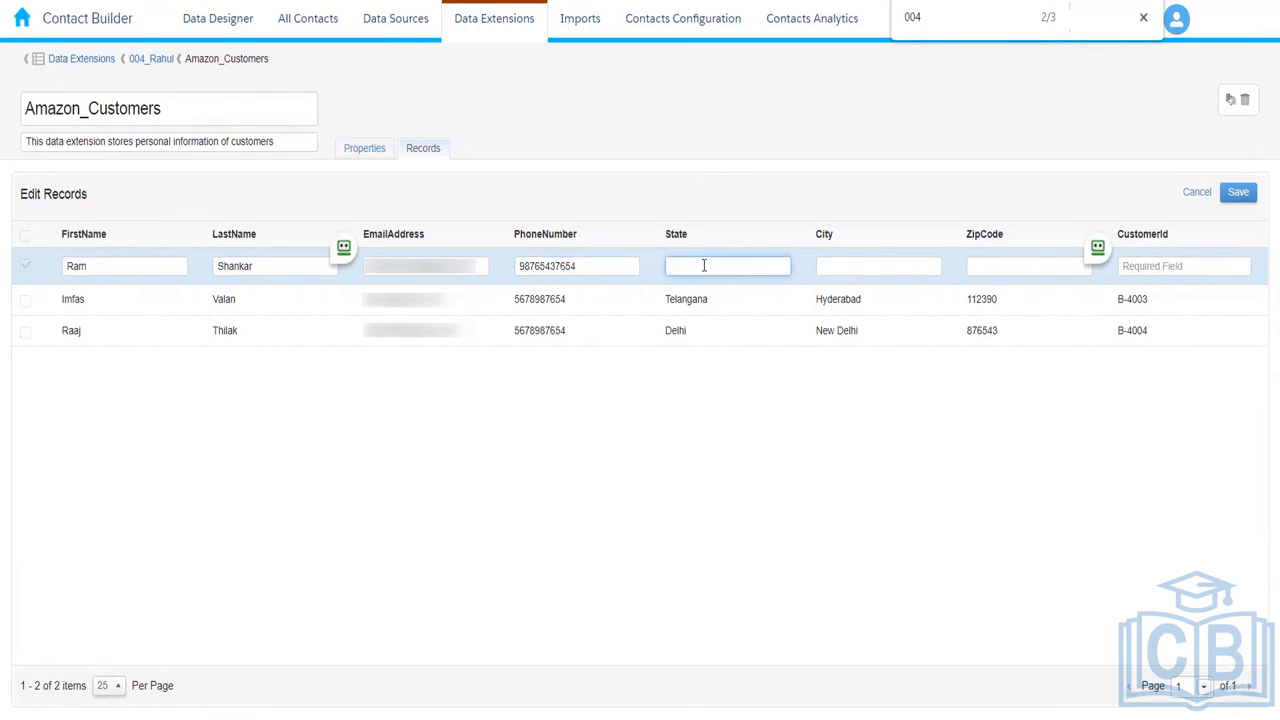
pyautogui.write('Maha')
pyautogui.write('rashtra')
pyautogui.write('Pune')
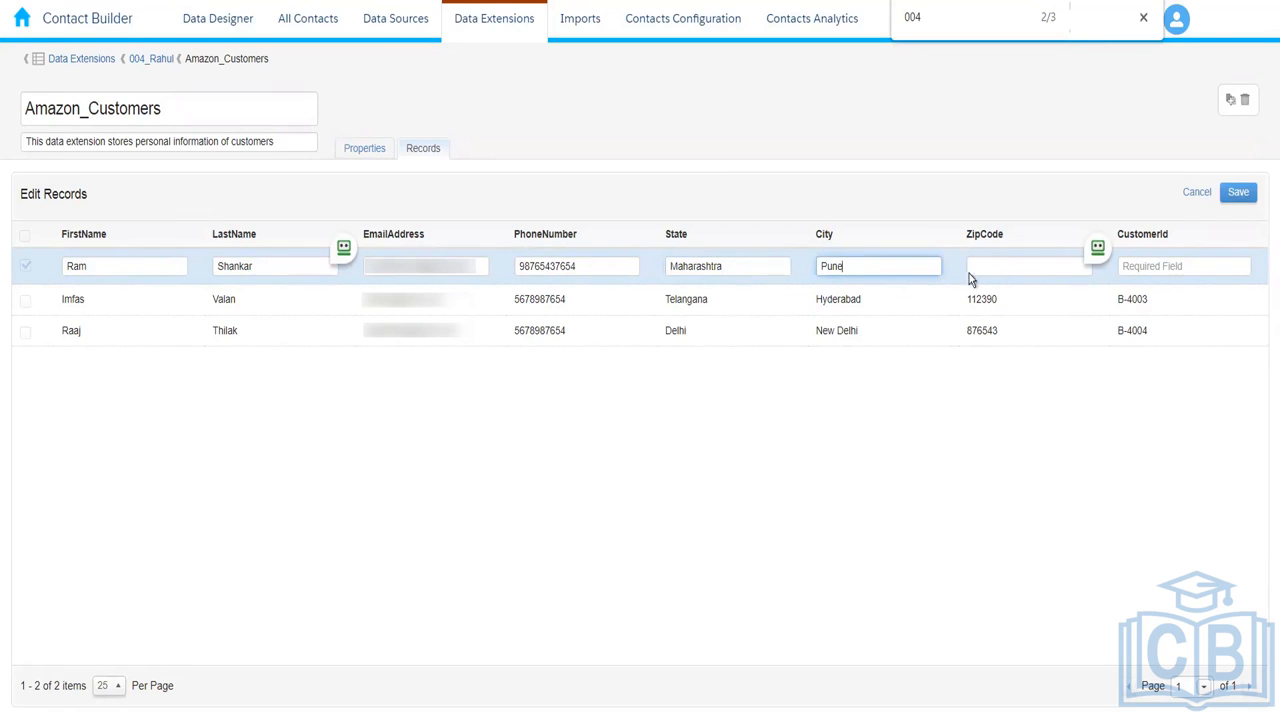
pyautogui.click(1000, 267)
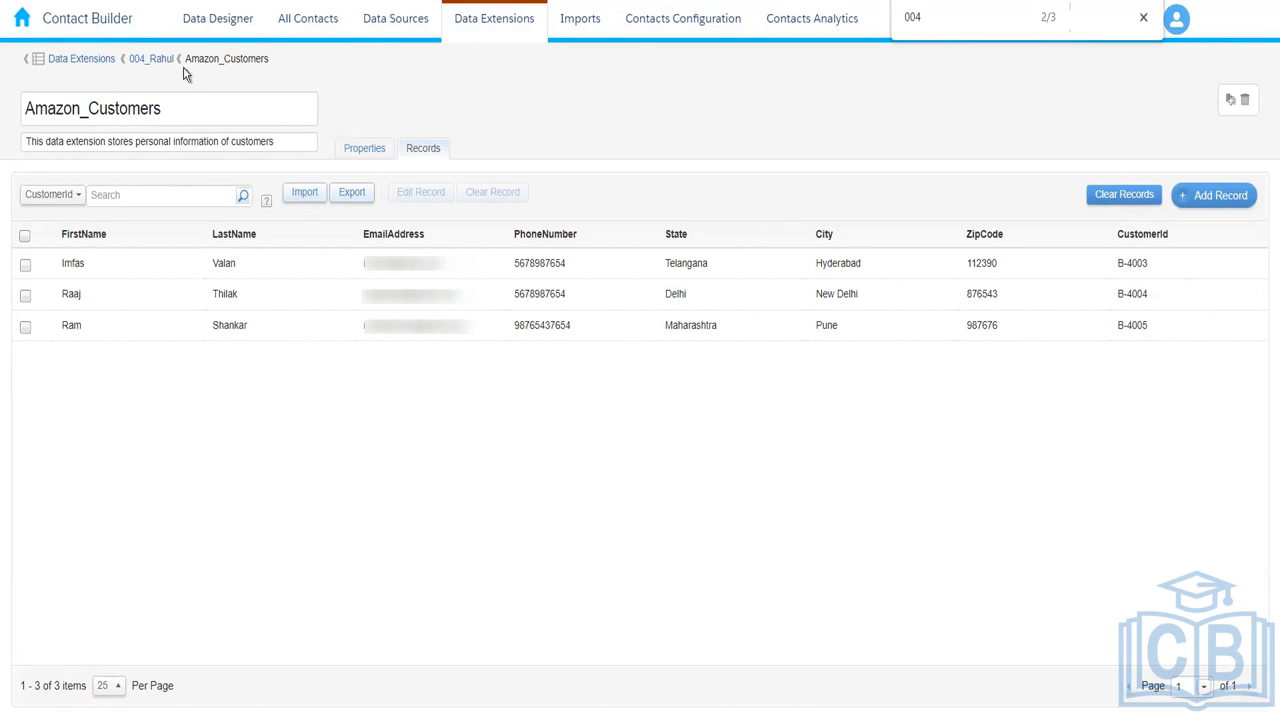
# Step: In a duplicated browser tab, go to Email Studio's Data Extensions list
pyautogui.rightClick(91, 1)
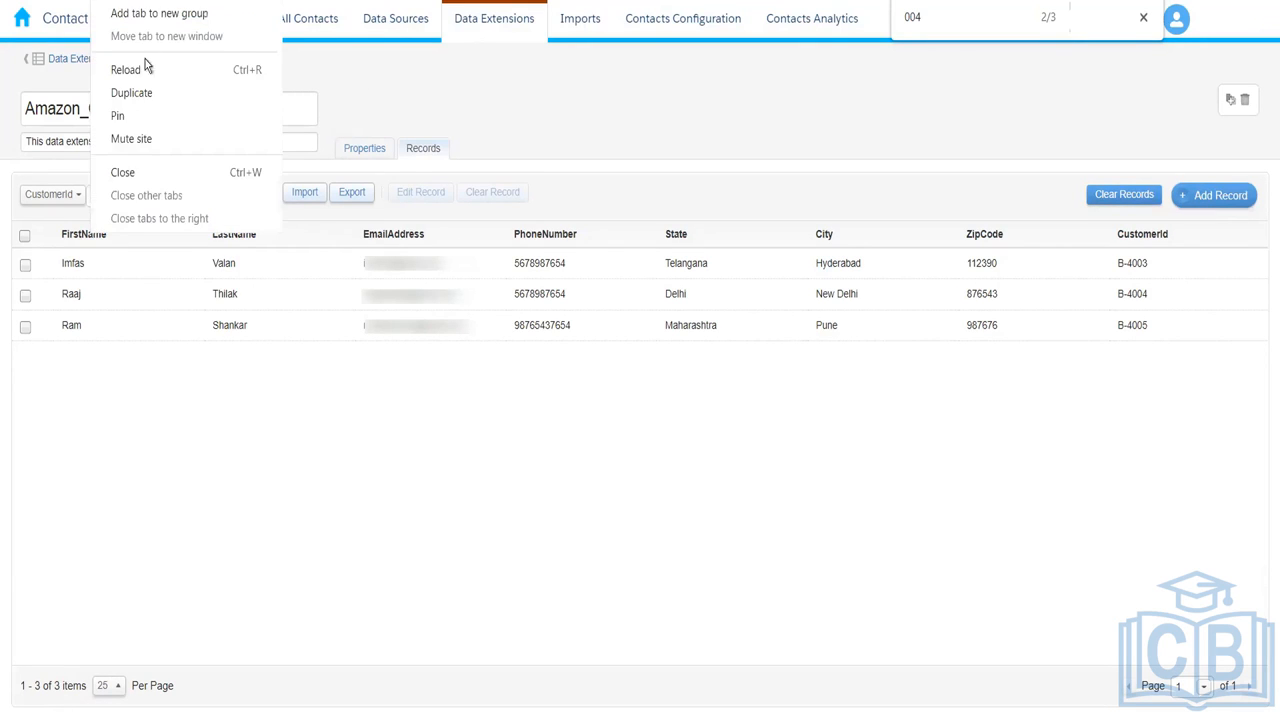
pyautogui.click(157, 93)
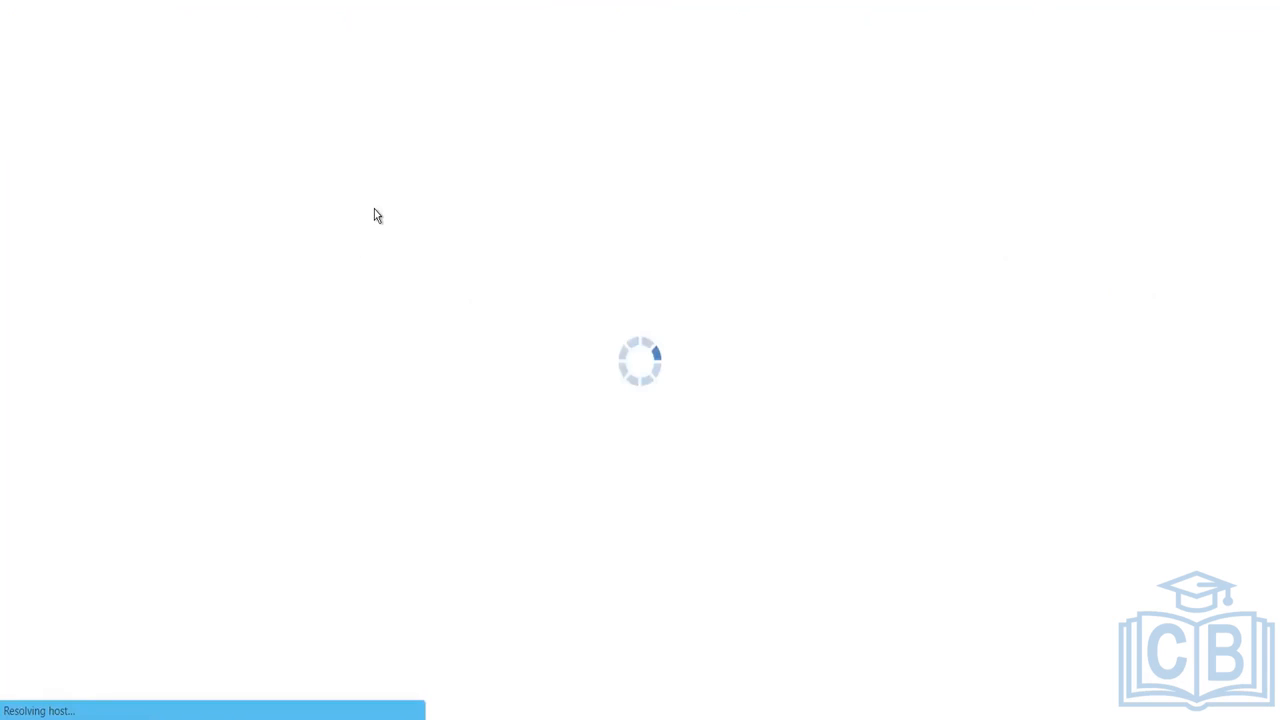
pyautogui.click(22, 21)
pyautogui.moveTo(328, 150)
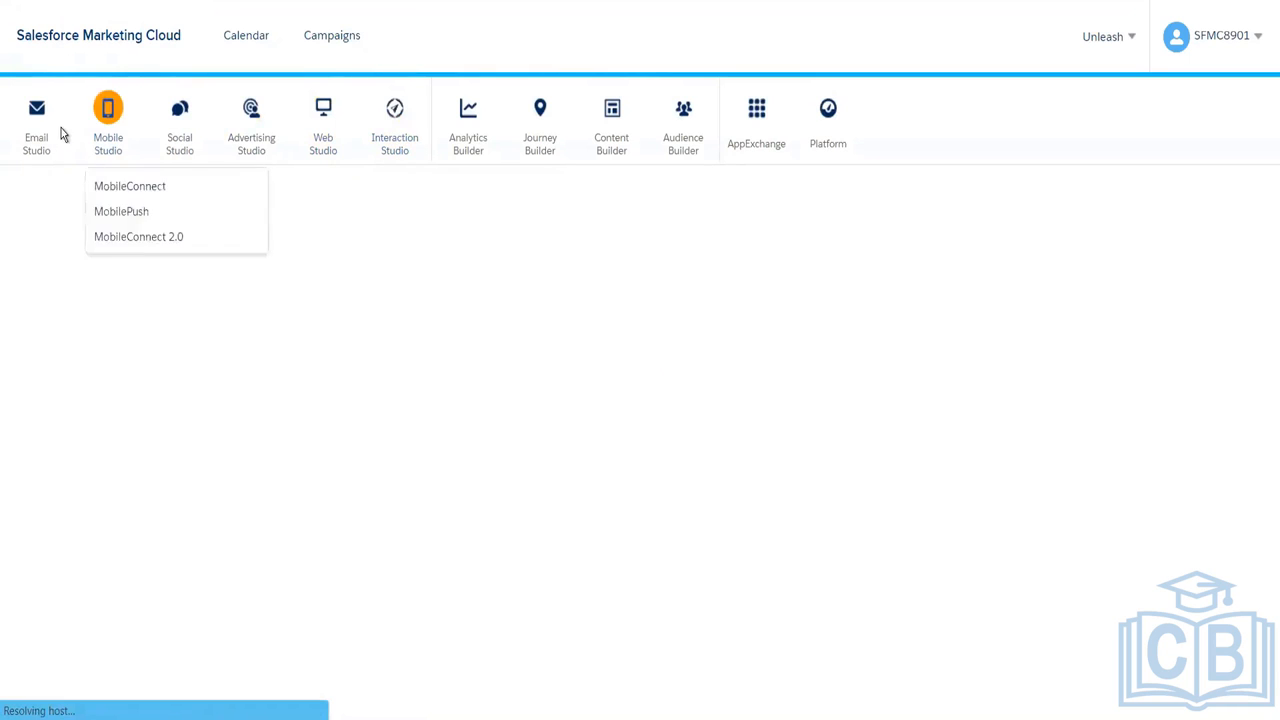
pyautogui.moveTo(43, 143)
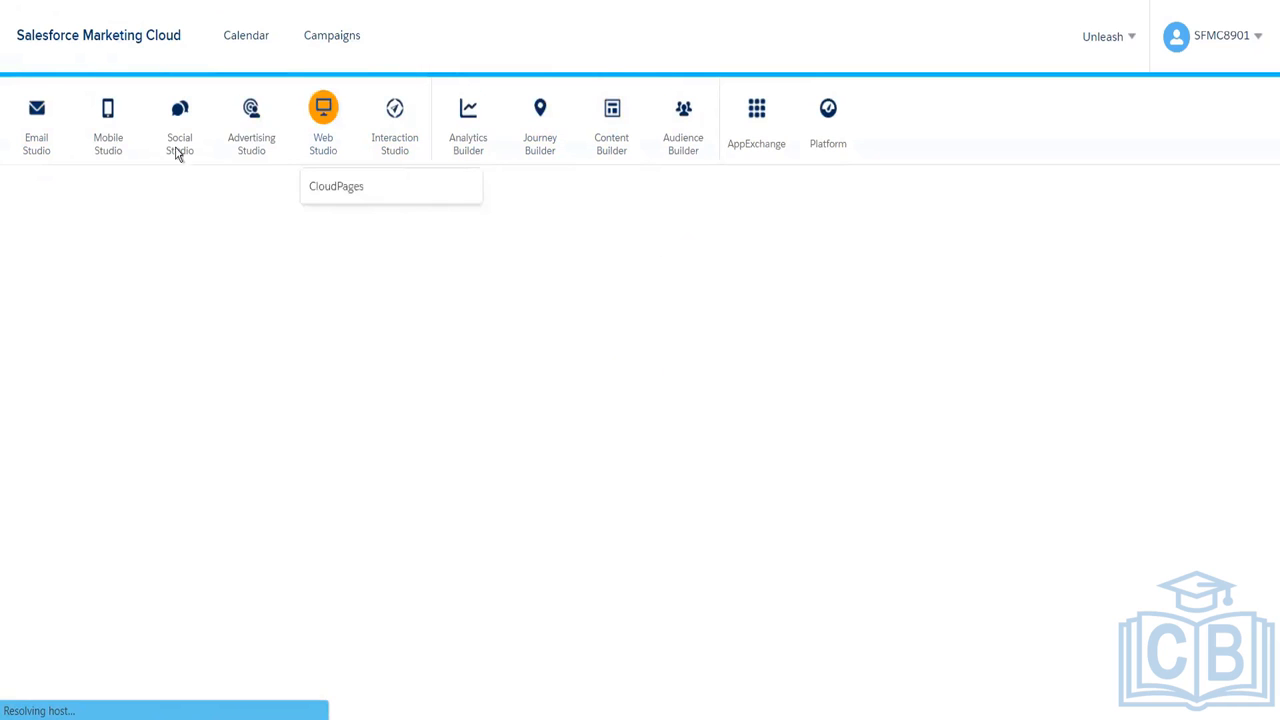
pyautogui.click(46, 188)
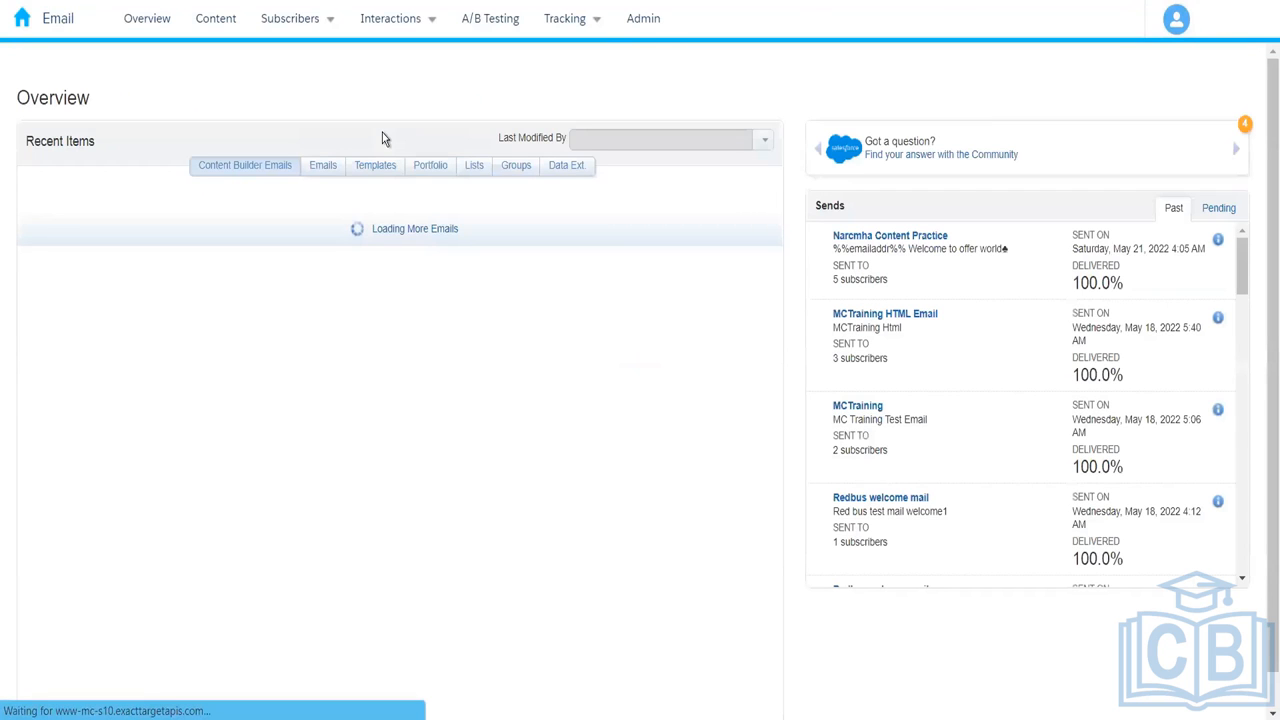
pyautogui.moveTo(308, 18)
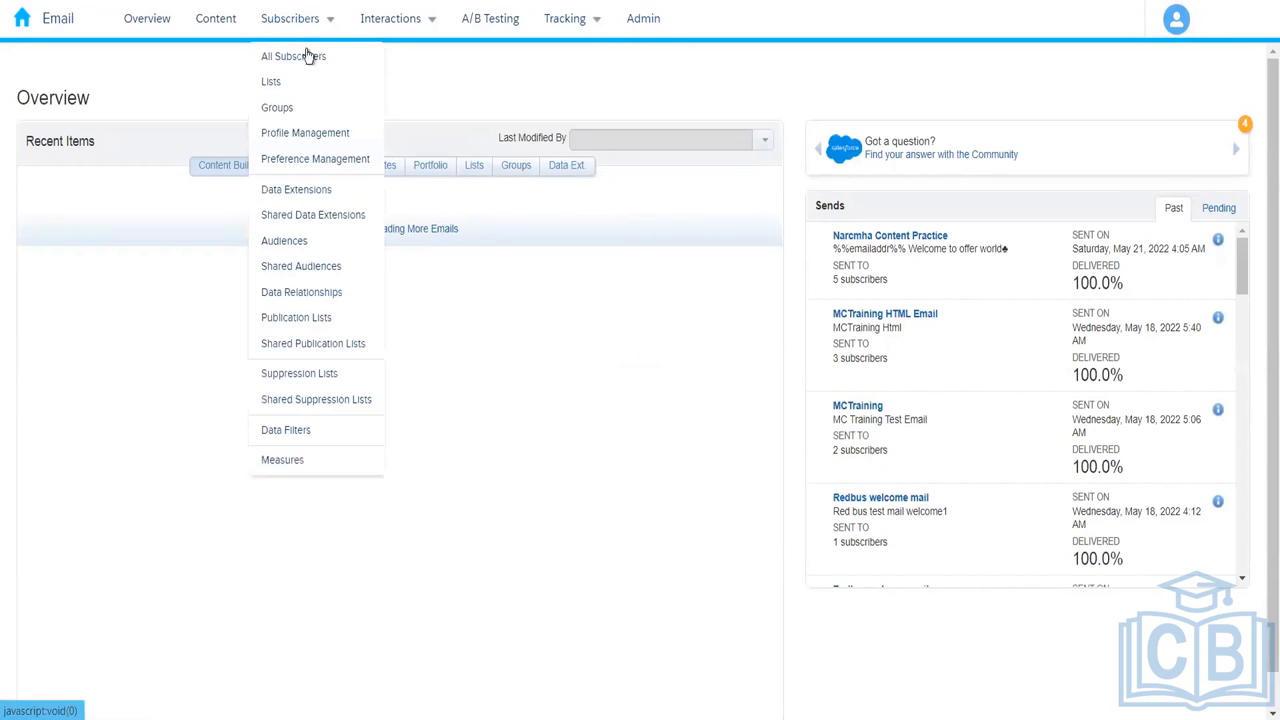
pyautogui.click(309, 194)
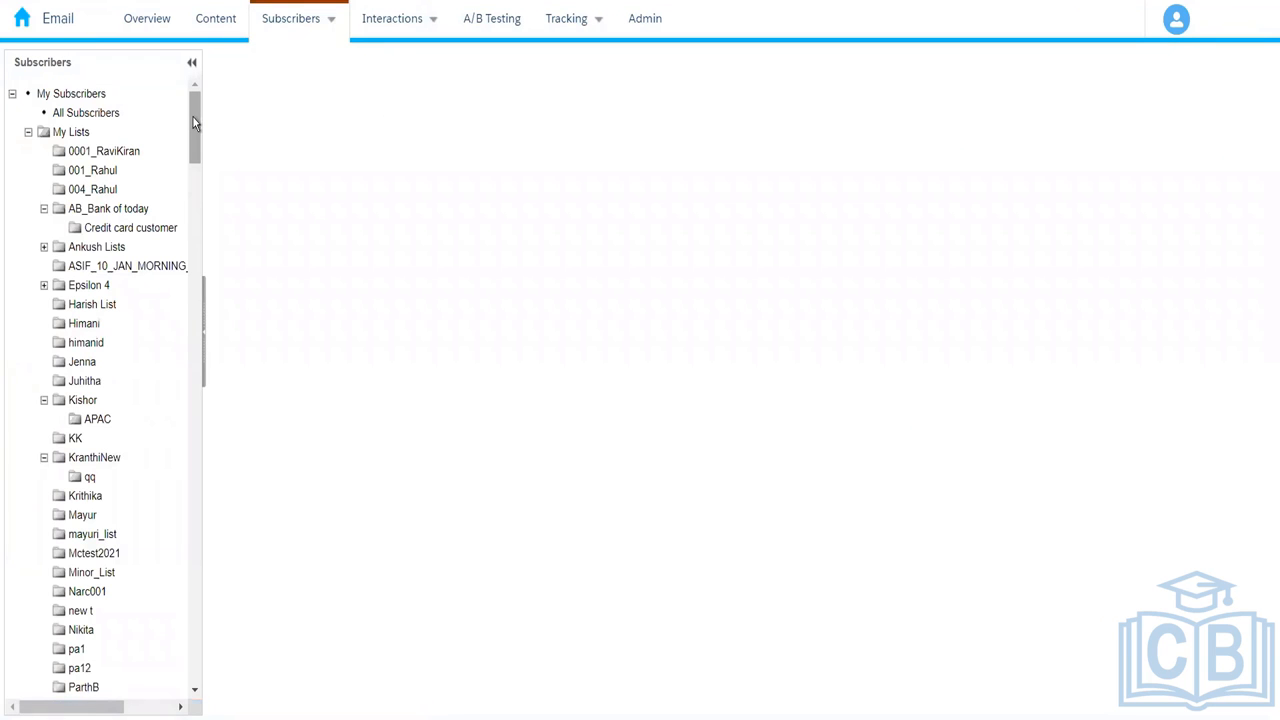
# Step: Open the 004_Rahul folder, check Amazon_Customers' records, and return to the folder list
pyautogui.scroll(-10, 193, 117)
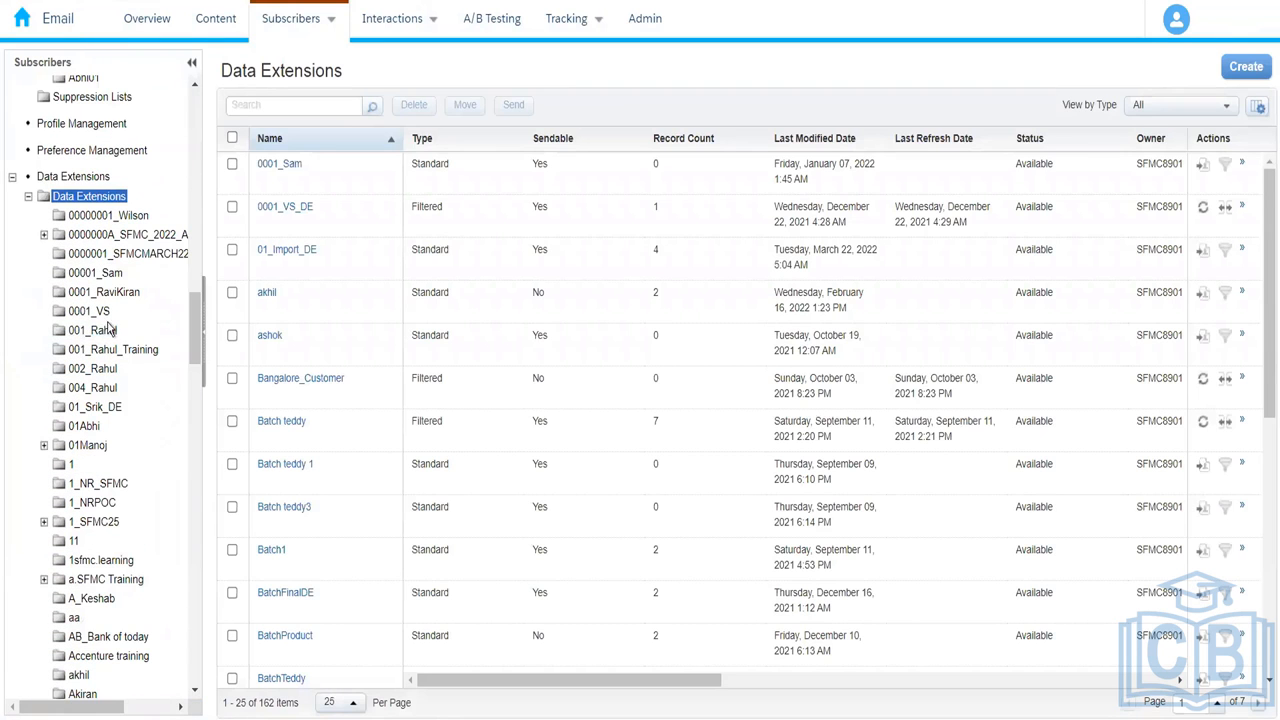
pyautogui.click(102, 389)
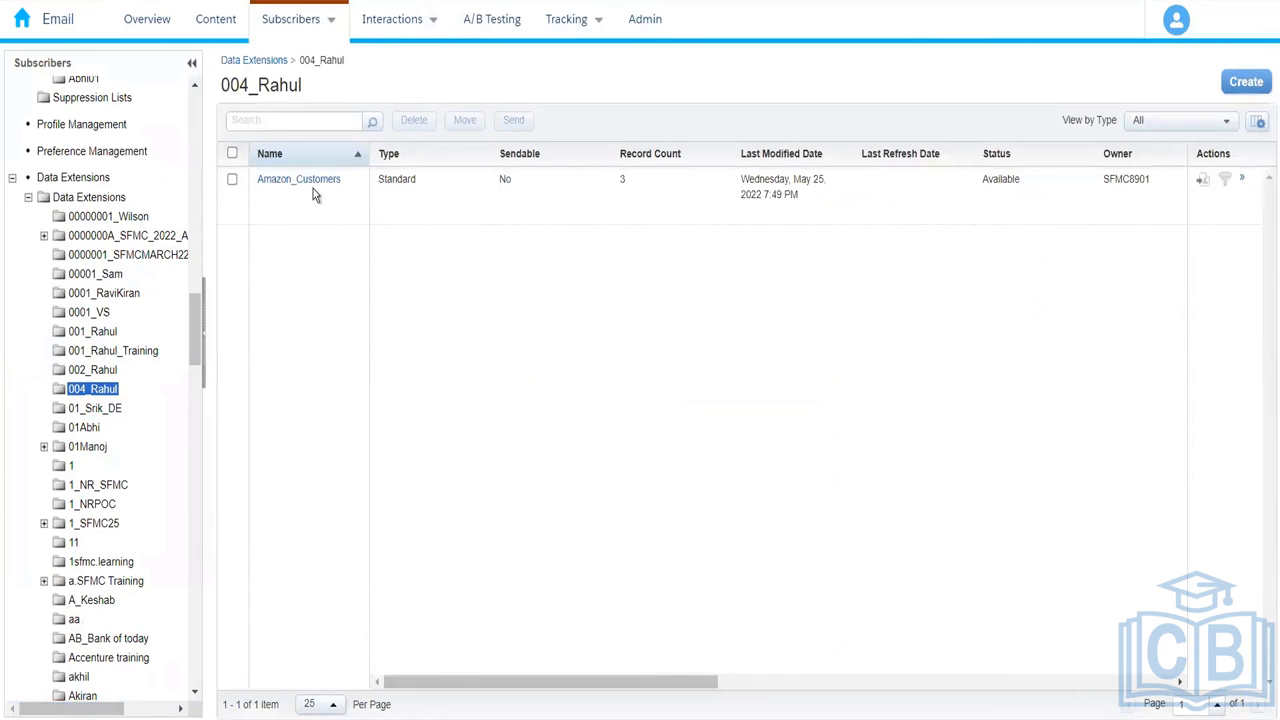
pyautogui.click(304, 181)
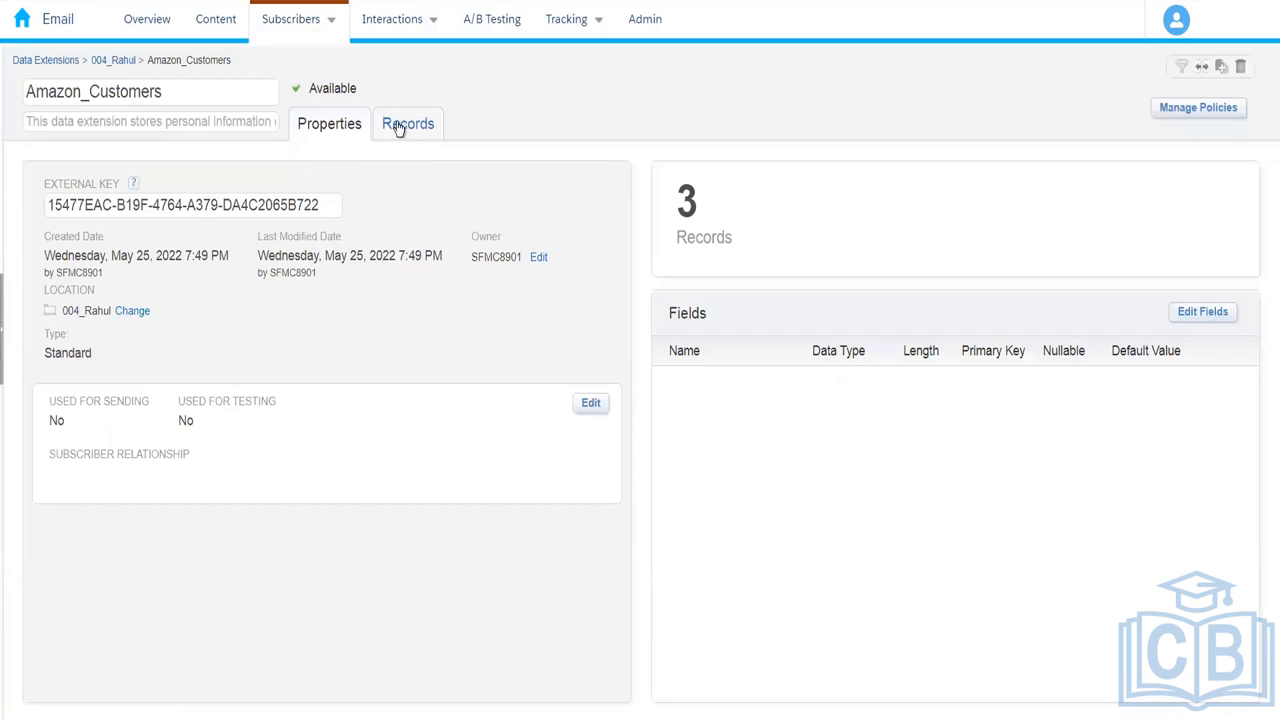
pyautogui.click(398, 125)
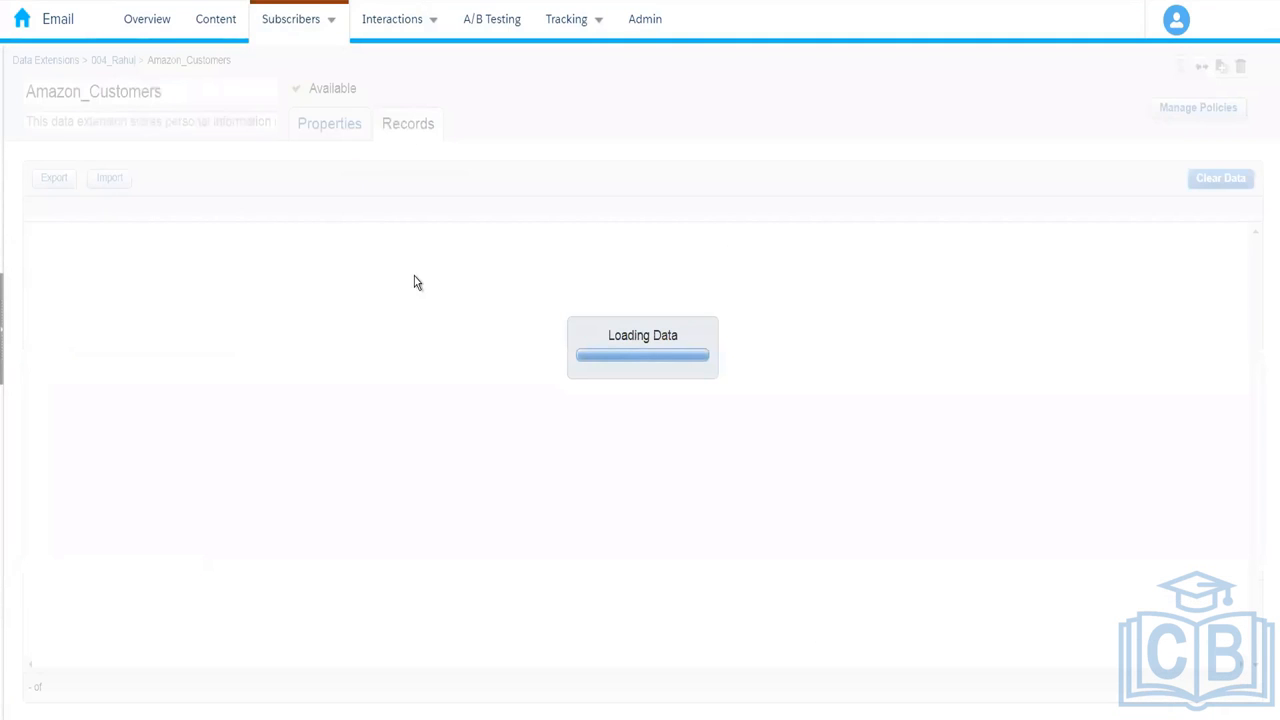
pyautogui.click(346, 130)
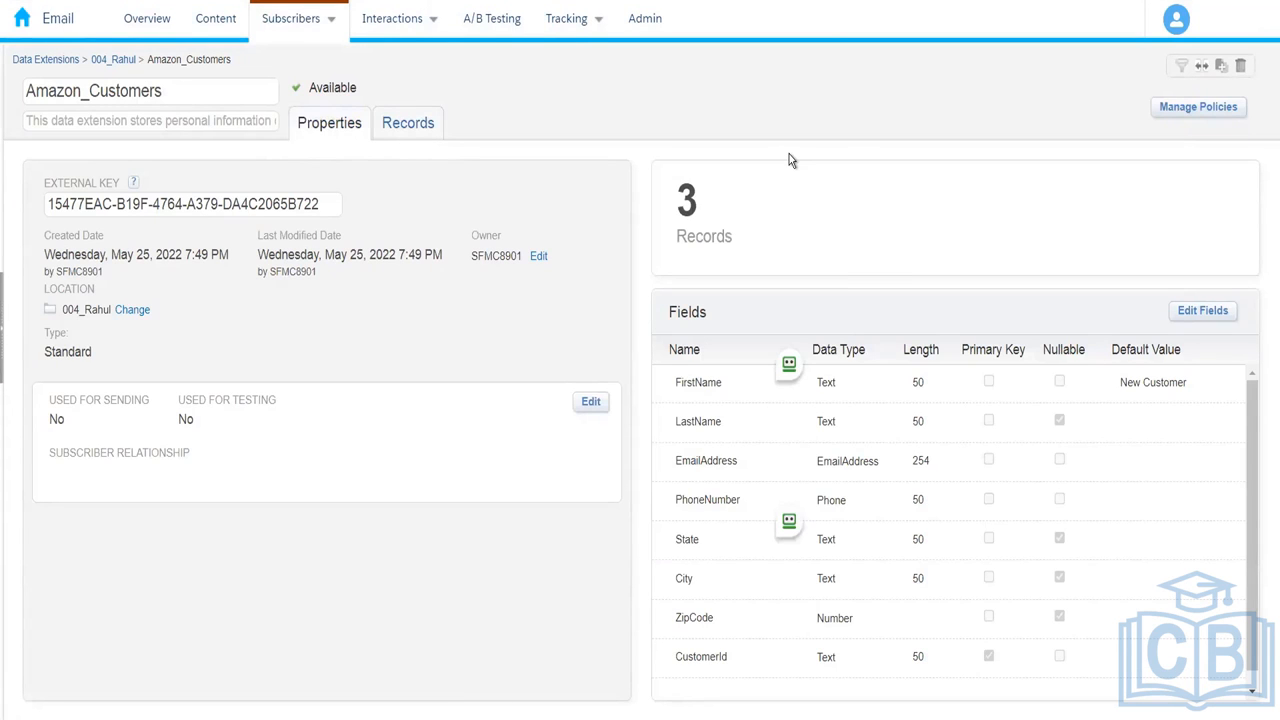
pyautogui.click(122, 60)
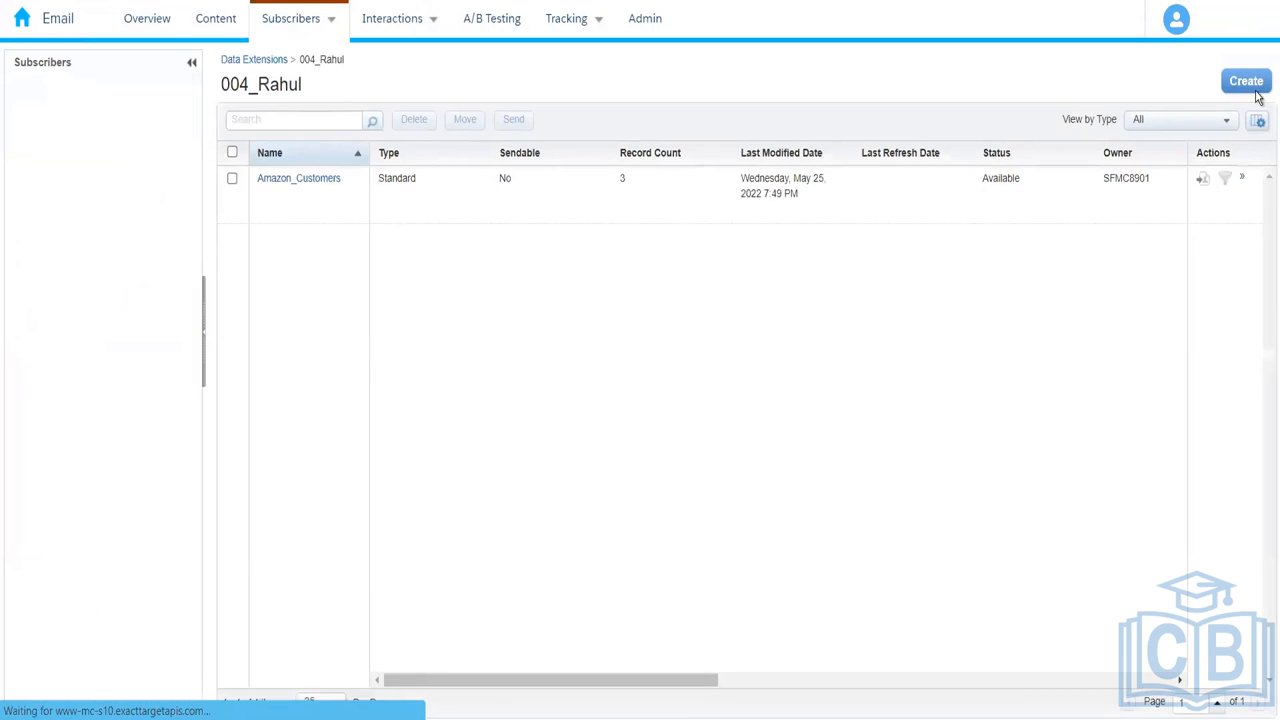
# Step: Create a Standard Data Extension from existing, choosing Amazon_Customers as the source
pyautogui.click(1254, 86)
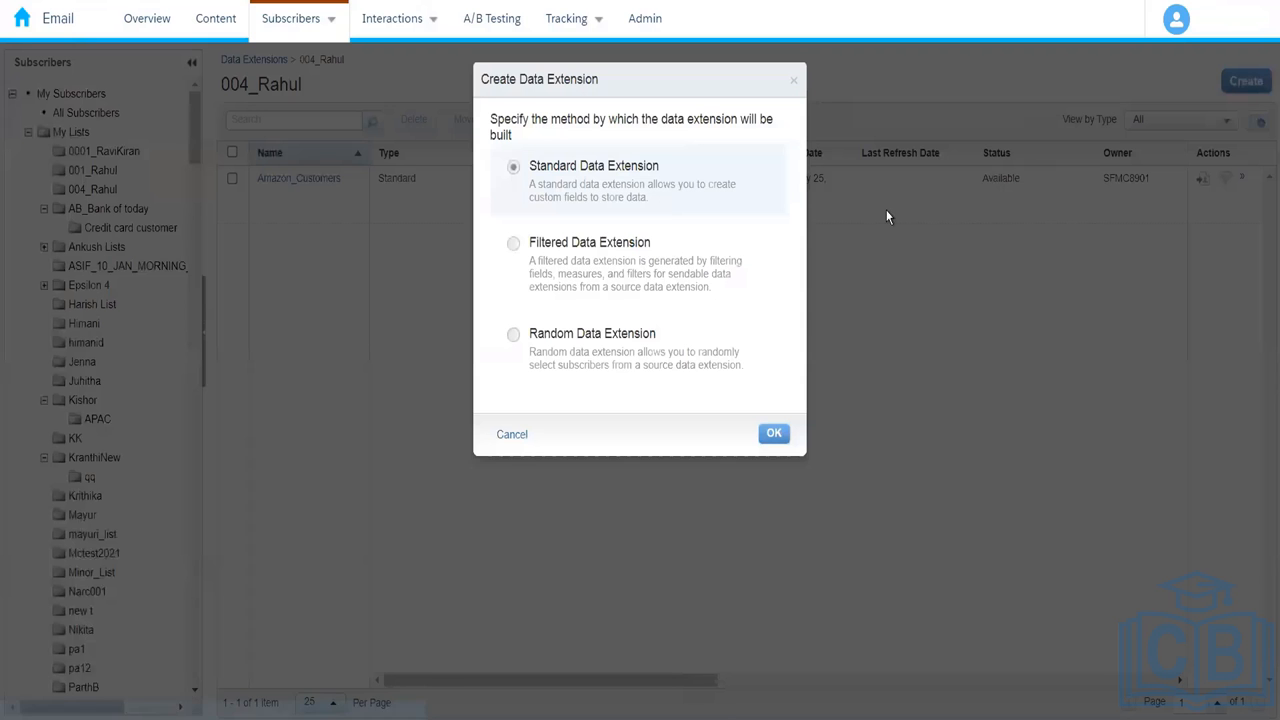
pyautogui.click(772, 436)
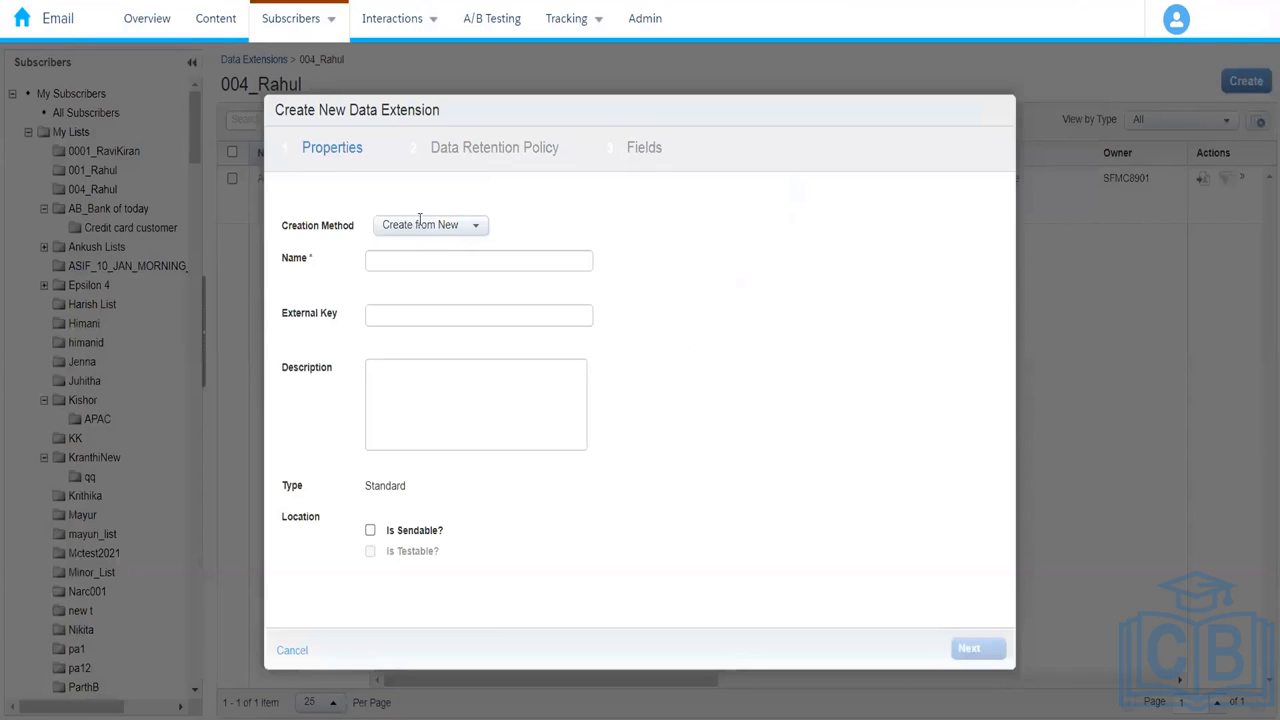
pyautogui.click(425, 228)
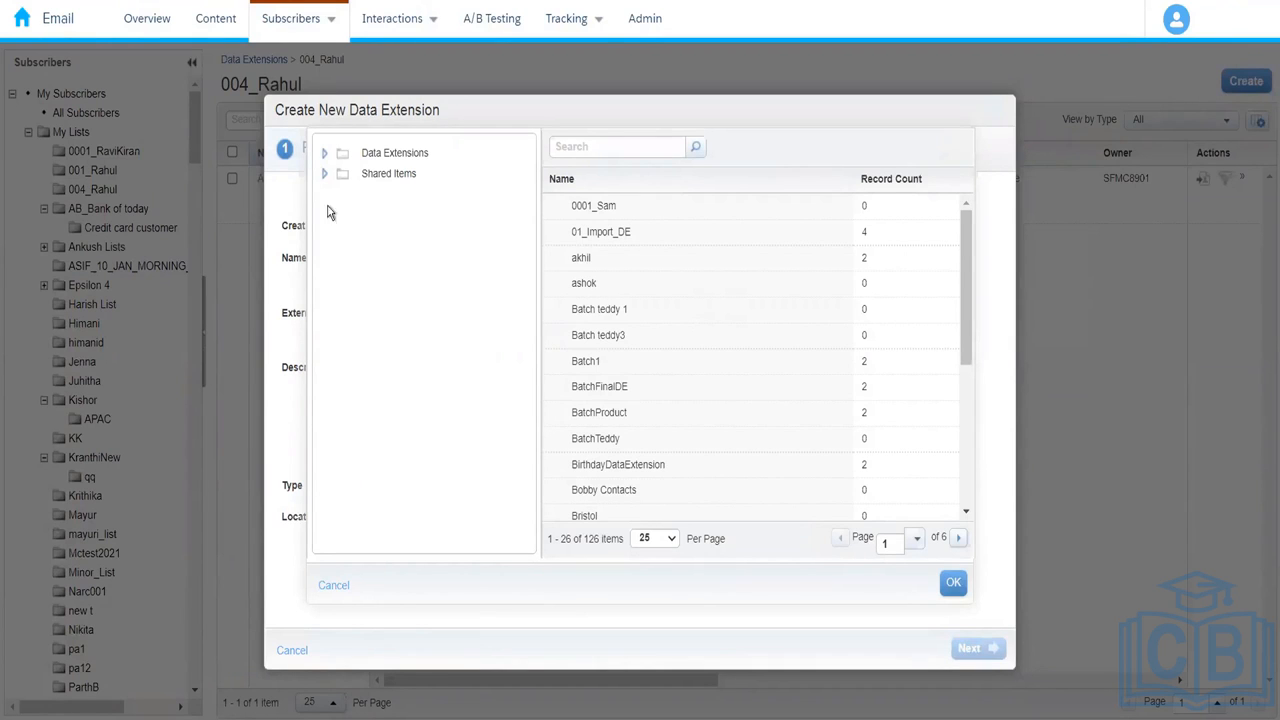
pyautogui.click(323, 155)
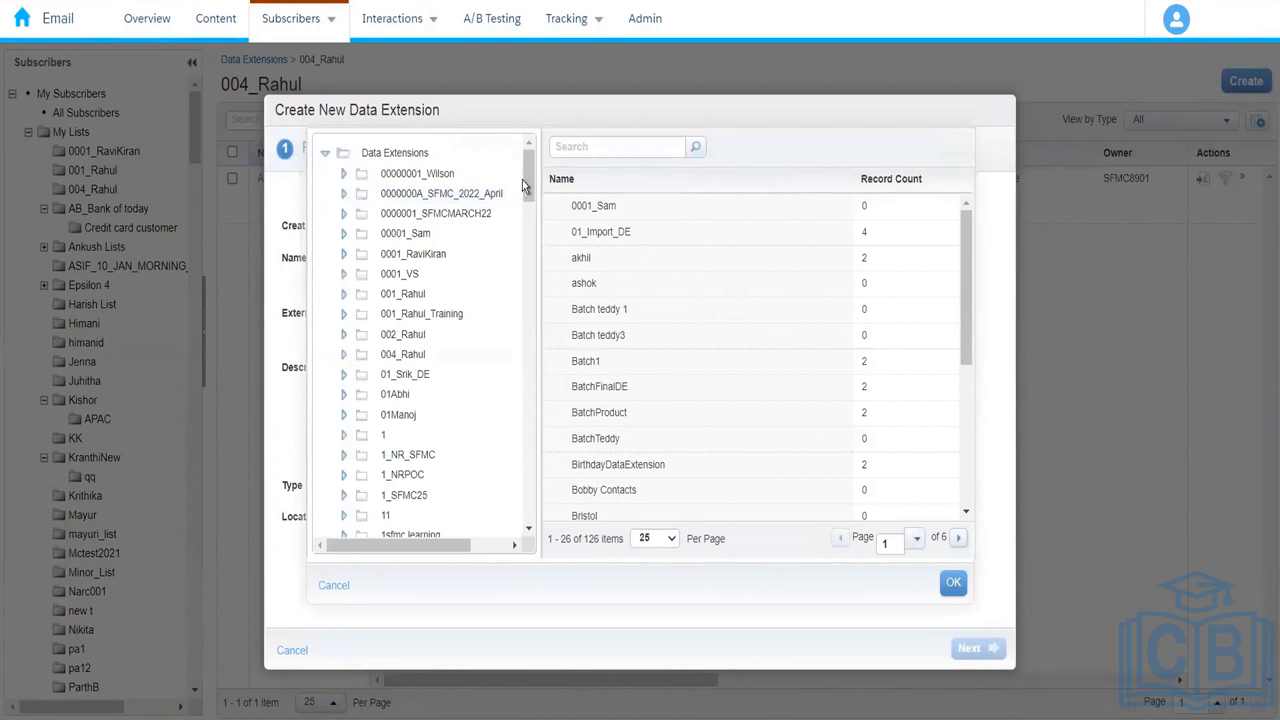
pyautogui.scroll(-3, 529, 180)
pyautogui.scroll(3, 529, 170)
pyautogui.click(403, 354)
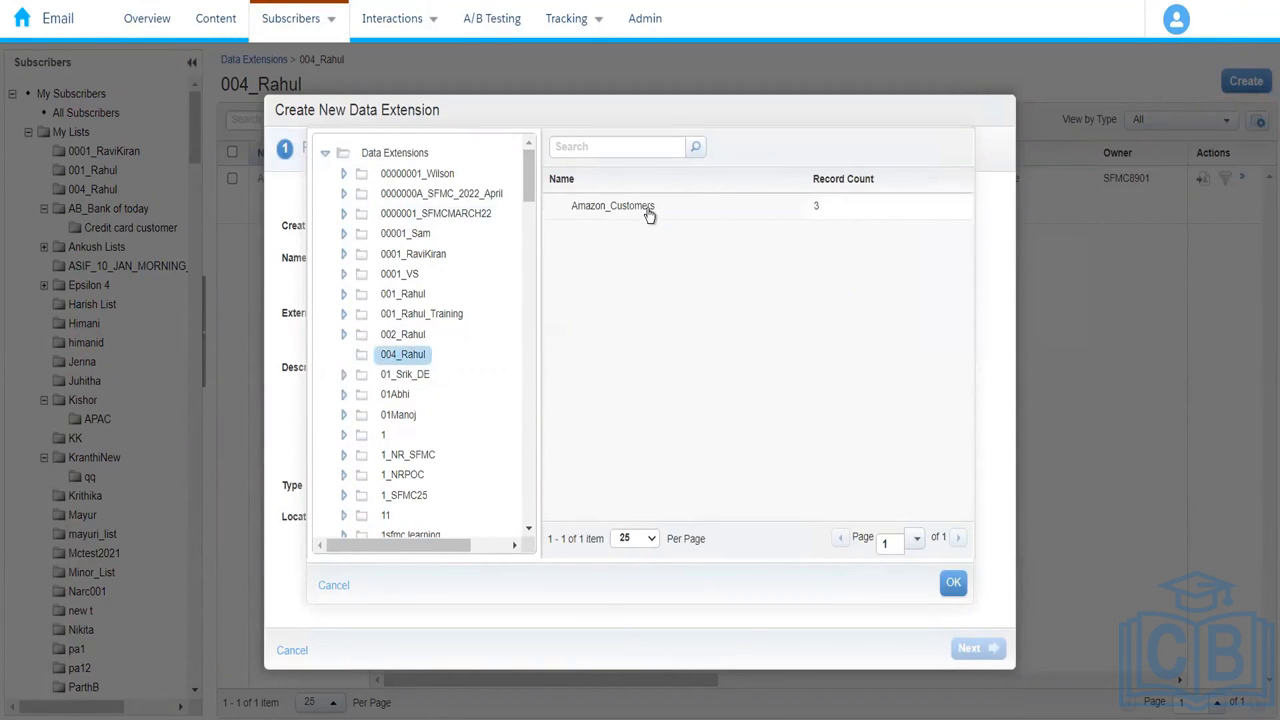
pyautogui.click(648, 210)
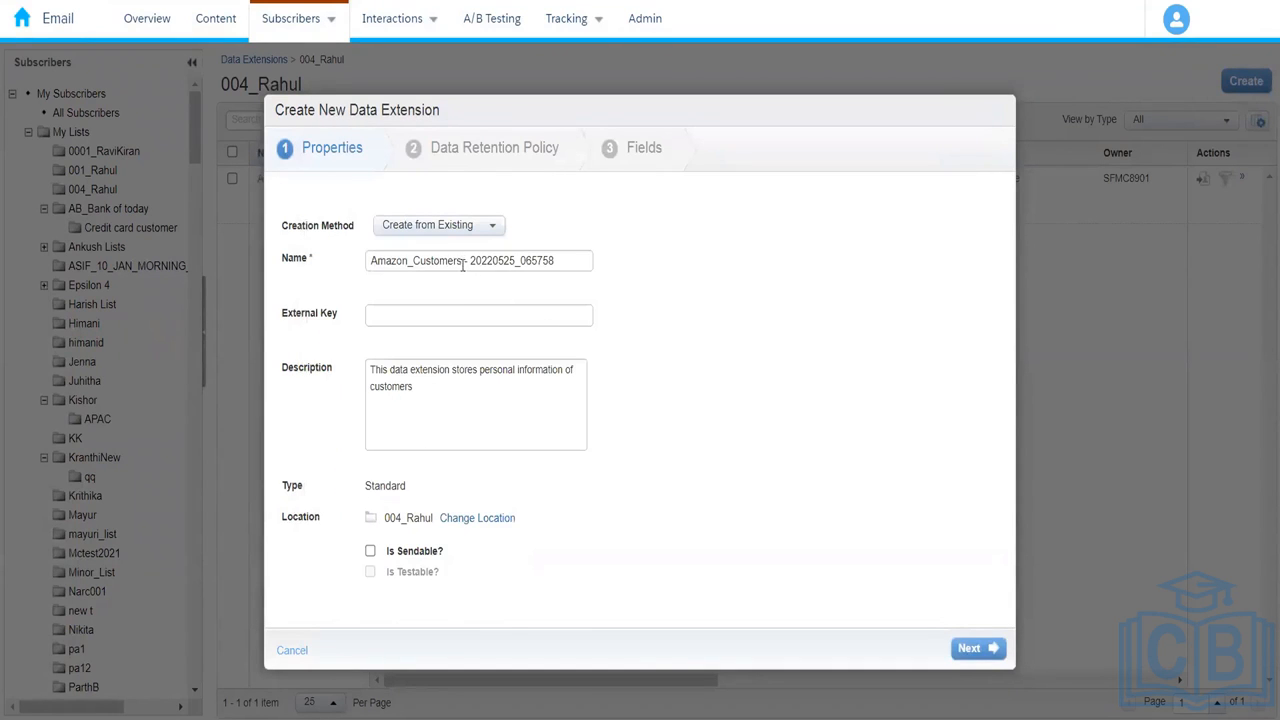
# Step: Rename the copy to Amazon_Prime_Customers and advance to the Fields step
pyautogui.moveTo(463, 260); pyautogui.dragTo(689, 298)
pyautogui.press('BackSpace')
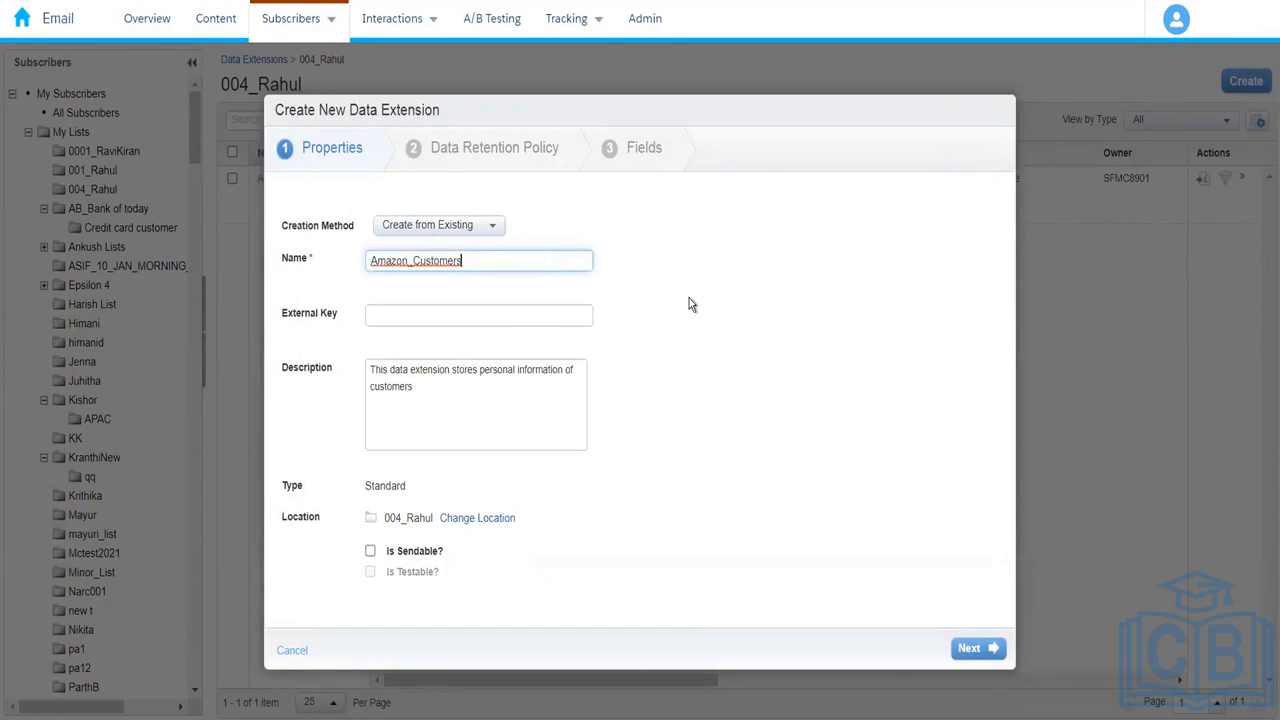
pyautogui.write('_')
pyautogui.click(414, 263)
pyautogui.write('Prime_')
pyautogui.click(528, 262)
pyautogui.press('BackSpace')
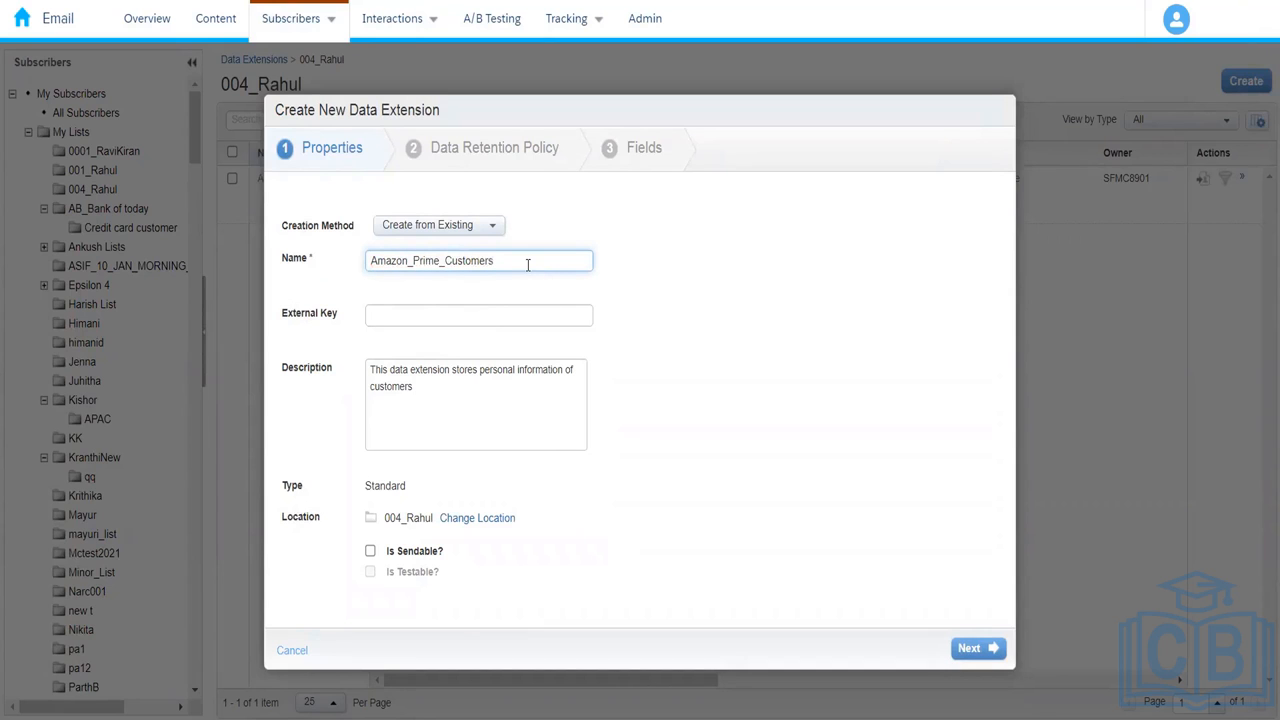
pyautogui.click(623, 434)
pyautogui.click(970, 649)
pyautogui.click(970, 649)
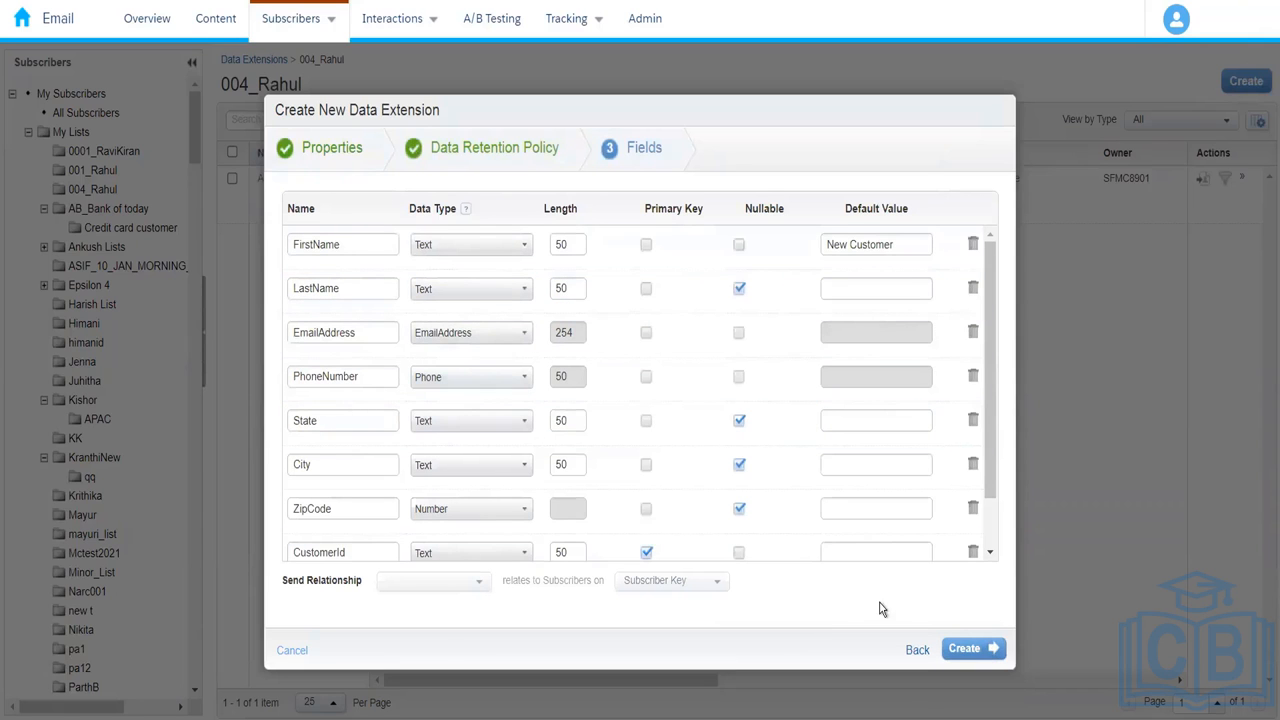
# Step: Add a field named IsActive with data type Boolean
pyautogui.moveTo(988, 402); pyautogui.dragTo(985, 512)
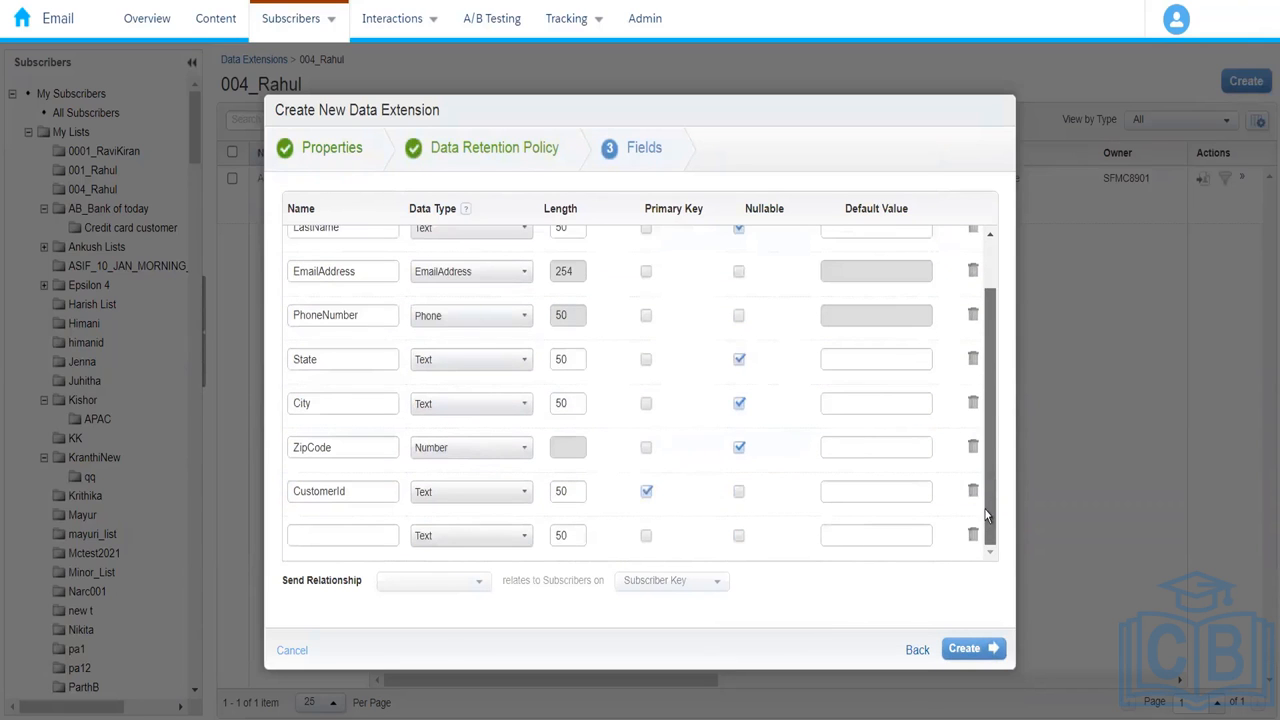
pyautogui.scroll(2, 988, 400)
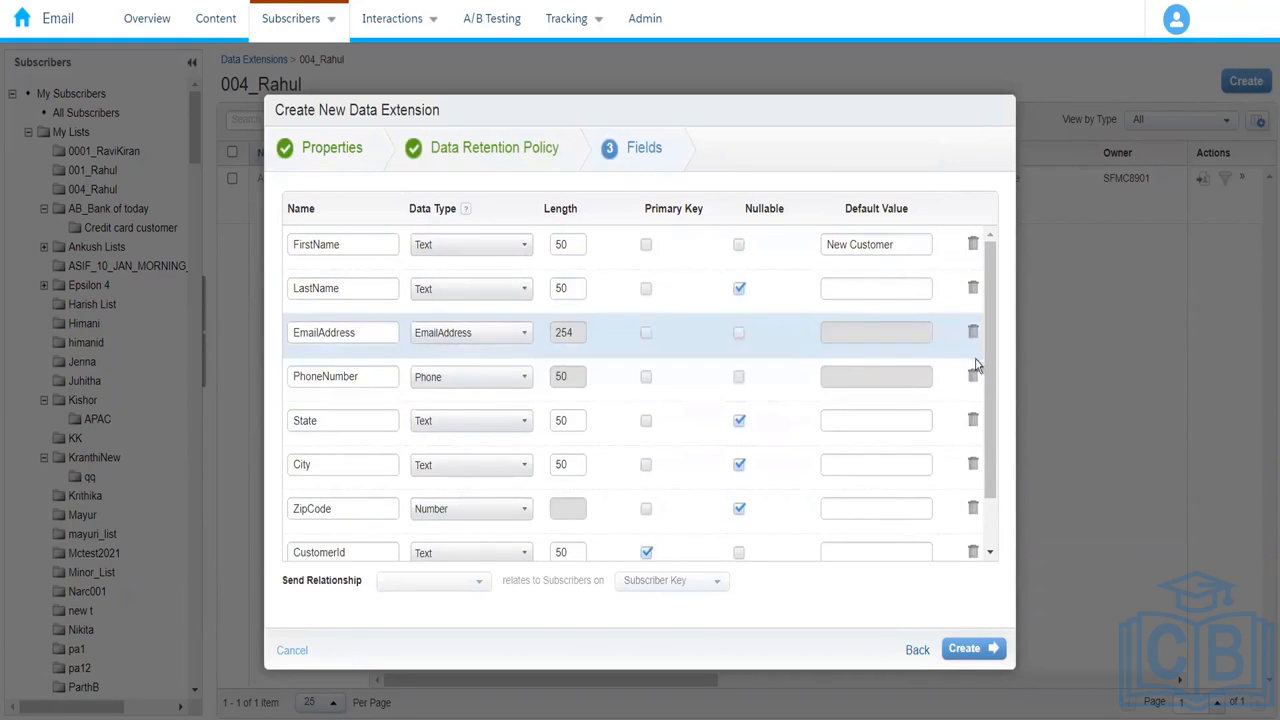
pyautogui.moveTo(990, 368); pyautogui.dragTo(988, 509)
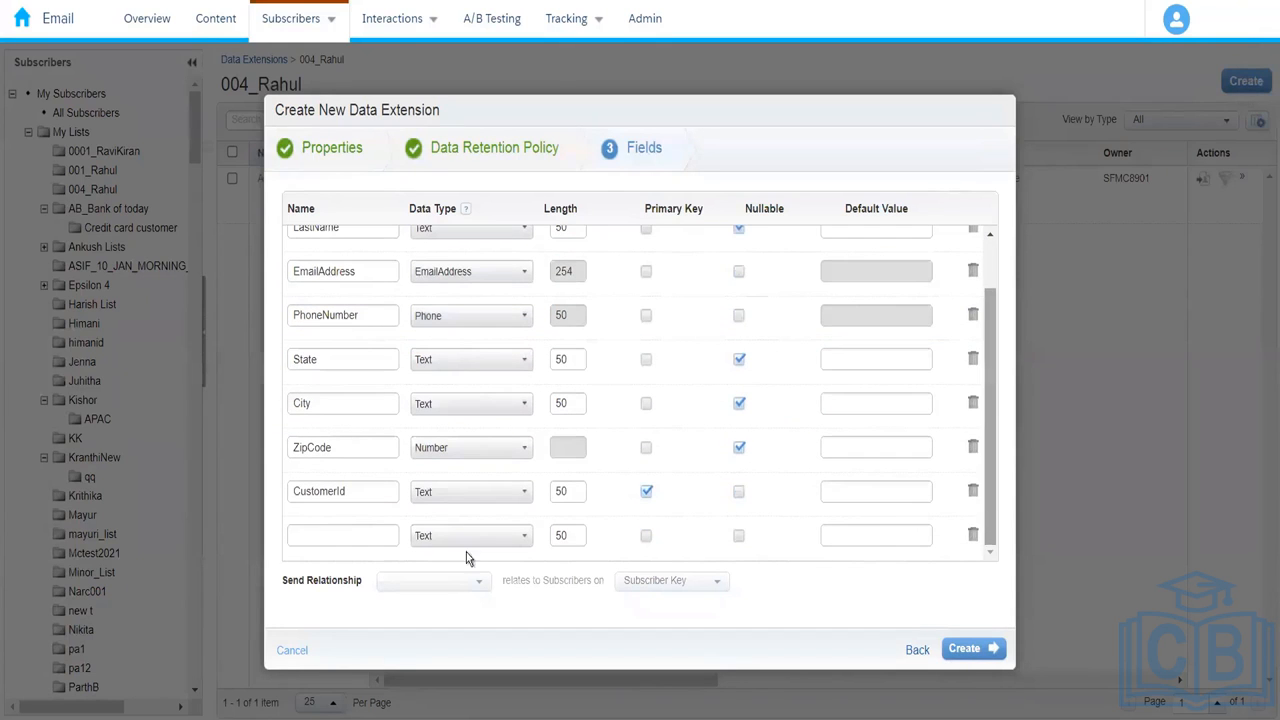
pyautogui.click(321, 540)
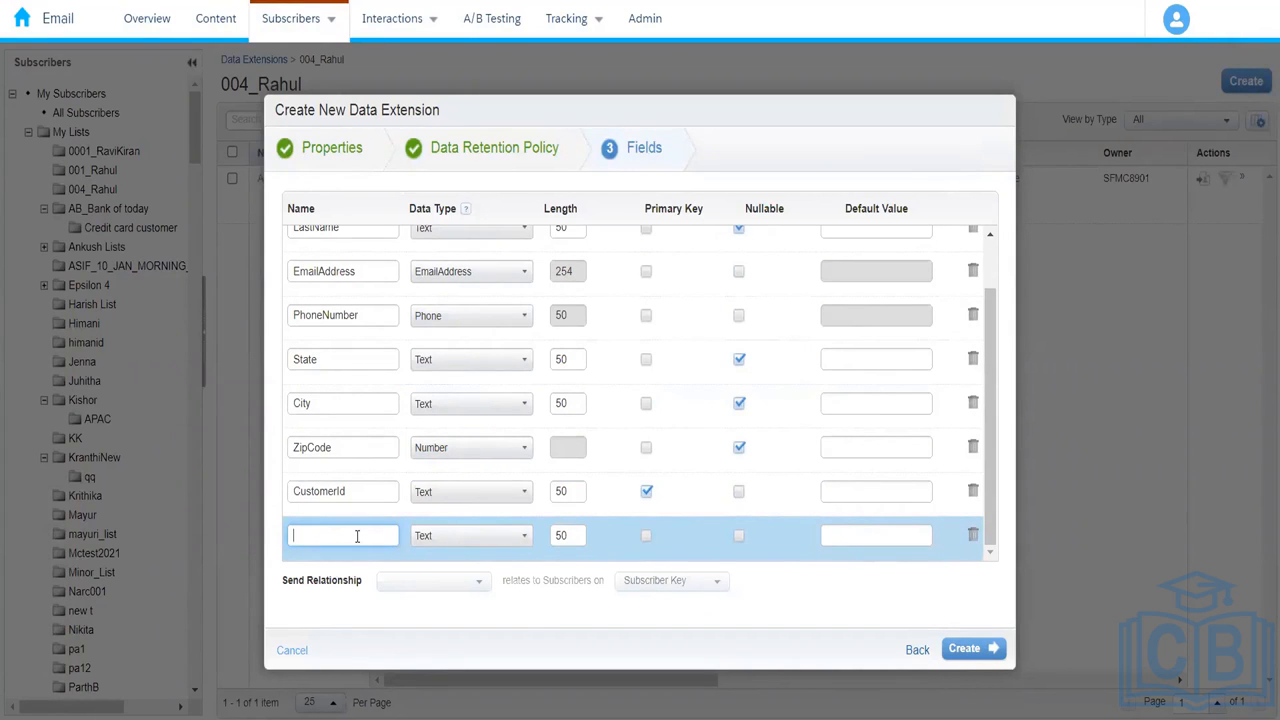
pyautogui.write('Me')
pyautogui.press('BackSpace')
pyautogui.write('IsM')
pyautogui.press('BackSpace')
pyautogui.press('BackSpace')
pyautogui.write('sActive')
pyautogui.click(463, 540)
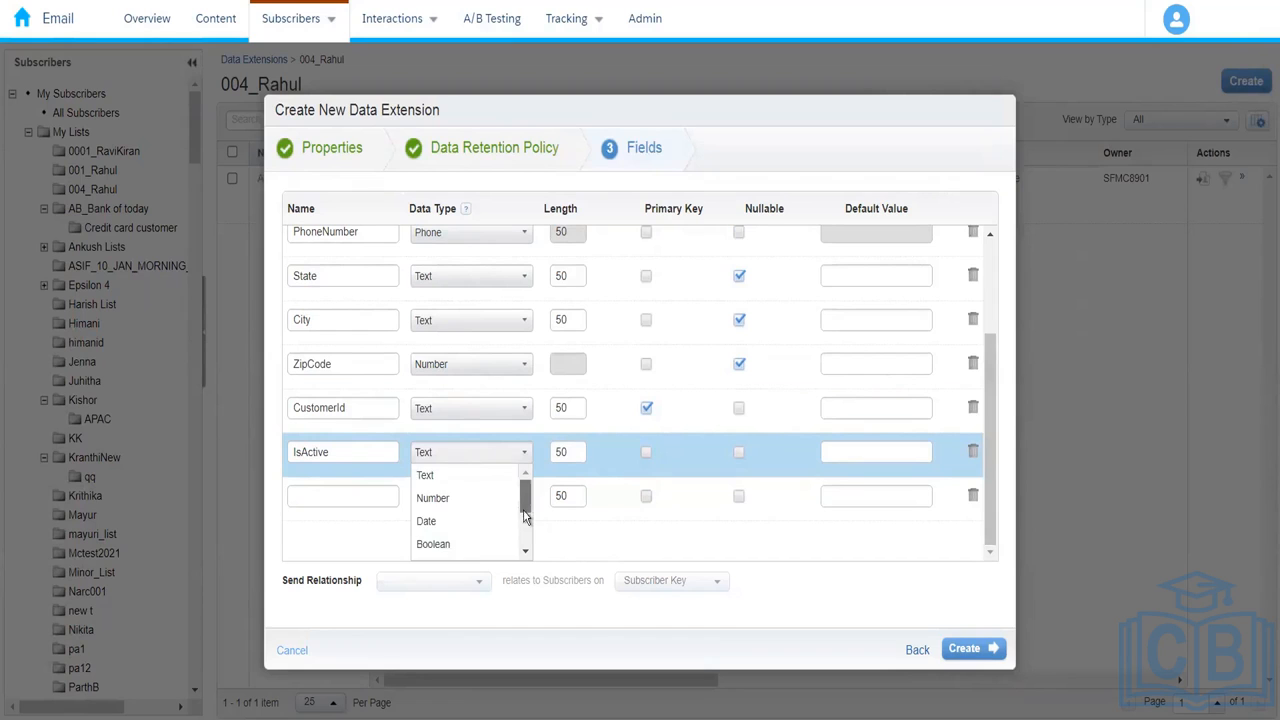
pyautogui.scroll(-2, 523, 506)
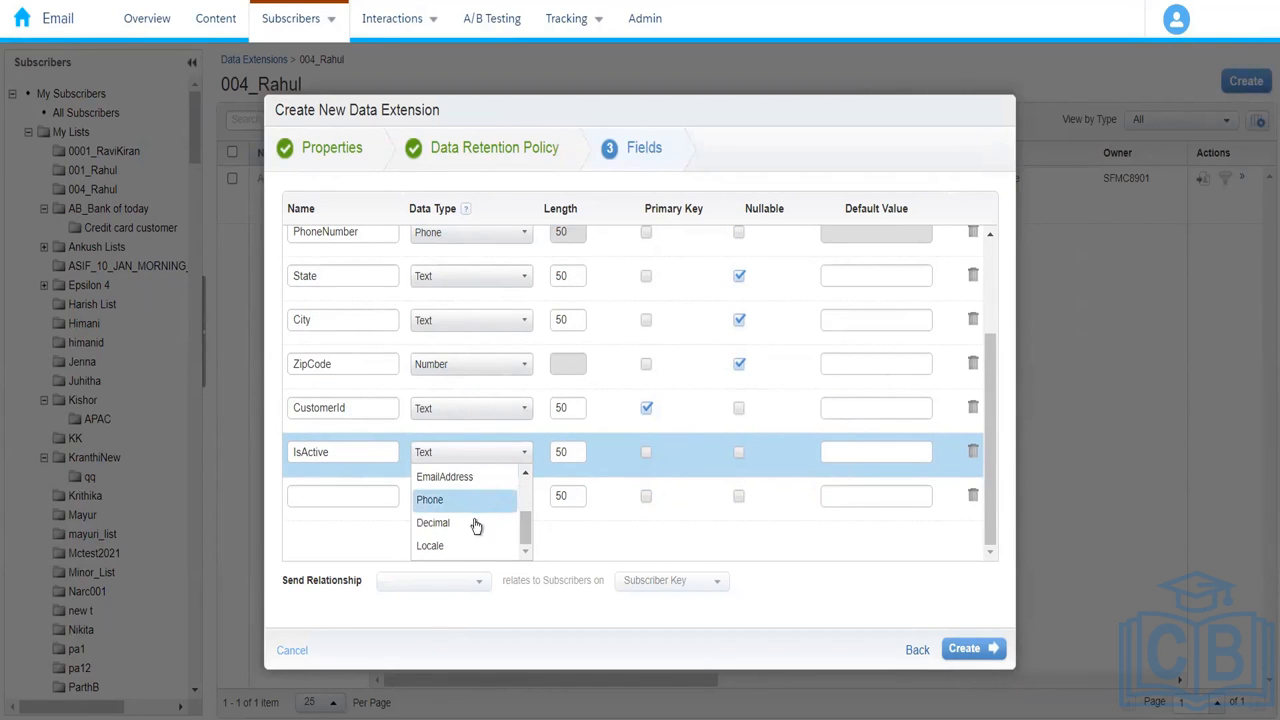
pyautogui.moveTo(523, 523); pyautogui.dragTo(524, 506)
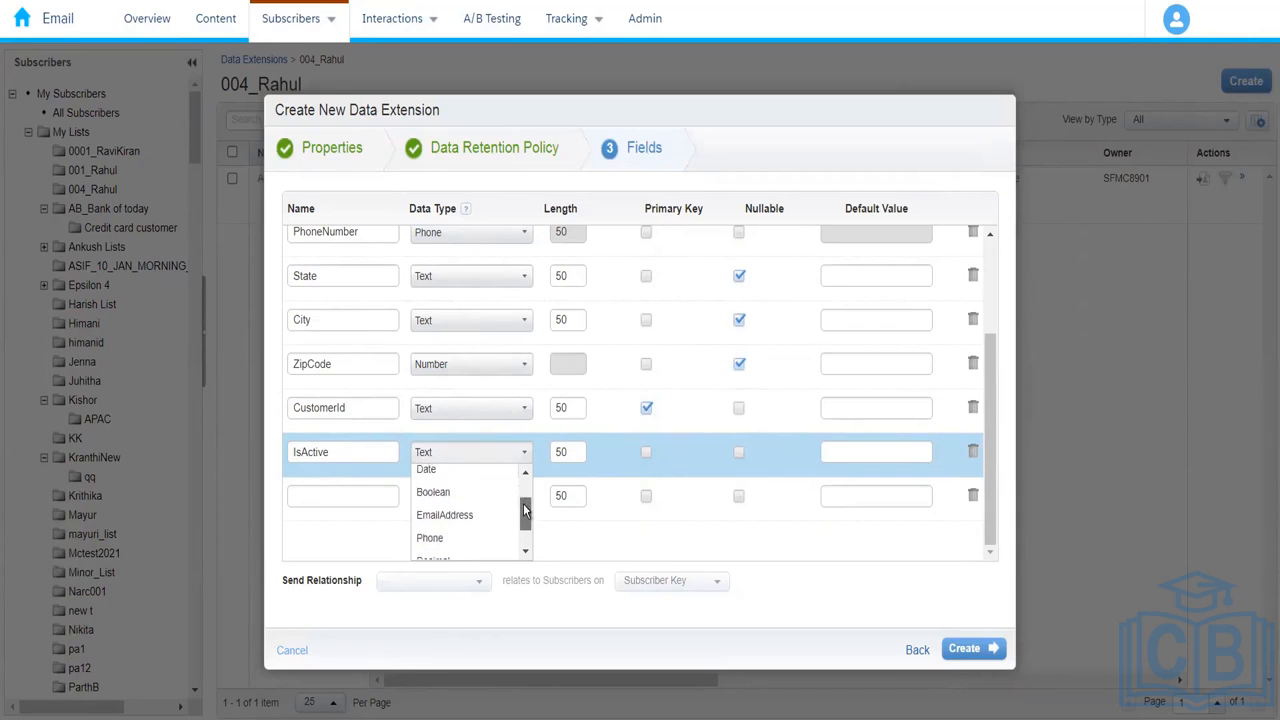
pyautogui.click(451, 499)
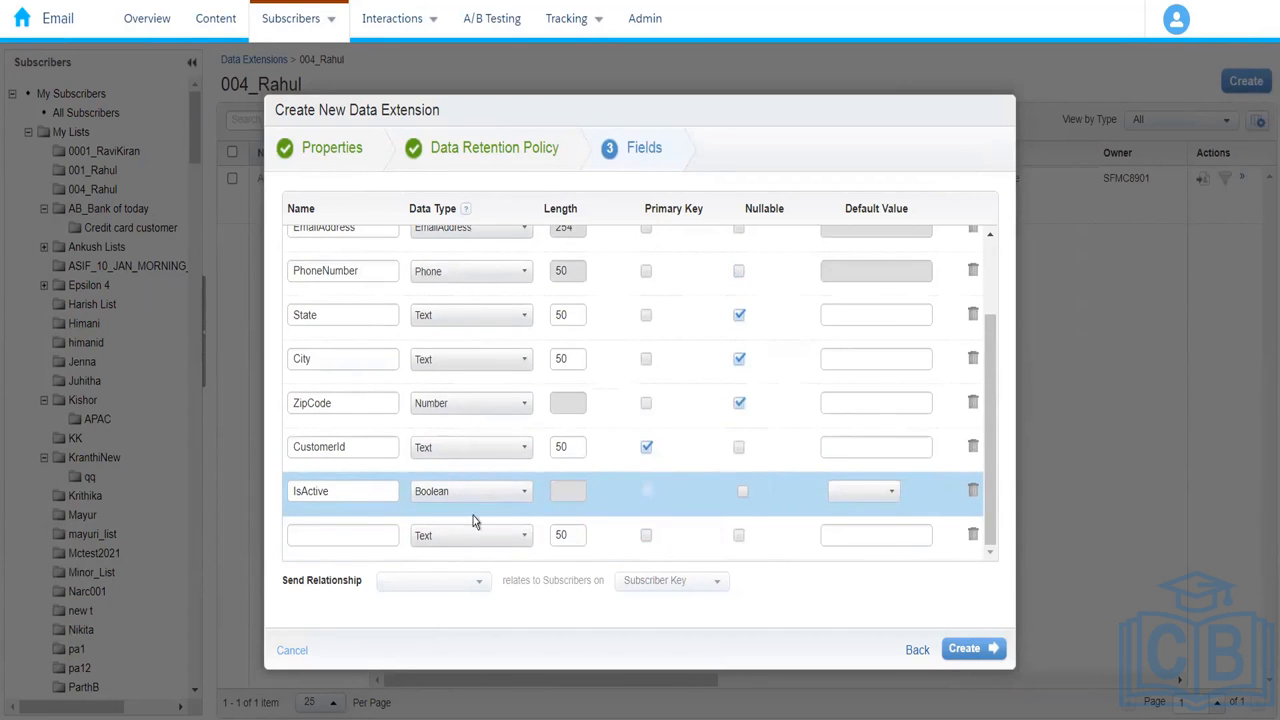
# Step: Add a nullable ExpiryDate field
pyautogui.click(362, 537)
pyautogui.write('M')
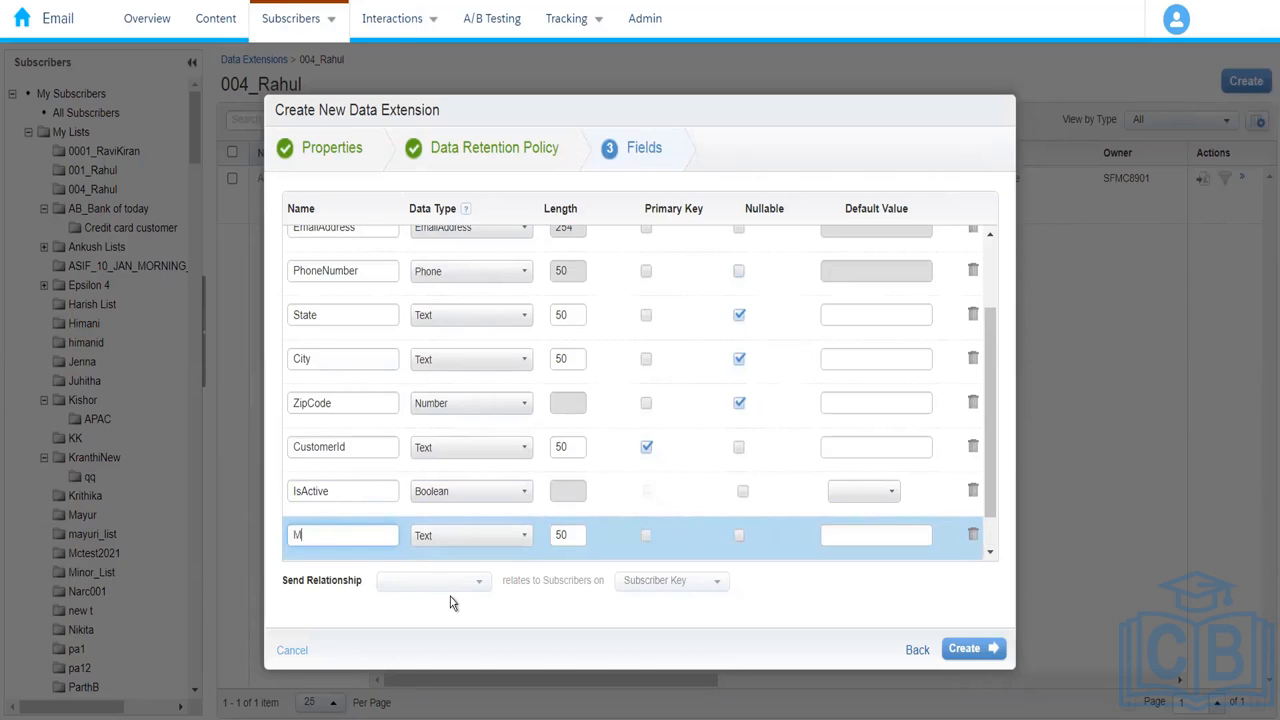
pyautogui.write('emberShip')
pyautogui.press('BackSpace')
pyautogui.press('BackSpace')
pyautogui.press('BackSpace')
pyautogui.press('BackSpace')
pyautogui.press('BackSpace')
pyautogui.press('BackSpace')
pyautogui.press('BackSpace')
pyautogui.press('BackSpace')
pyautogui.press('BackSpace')
pyautogui.press('BackSpace')
pyautogui.write('ExpiryDate')
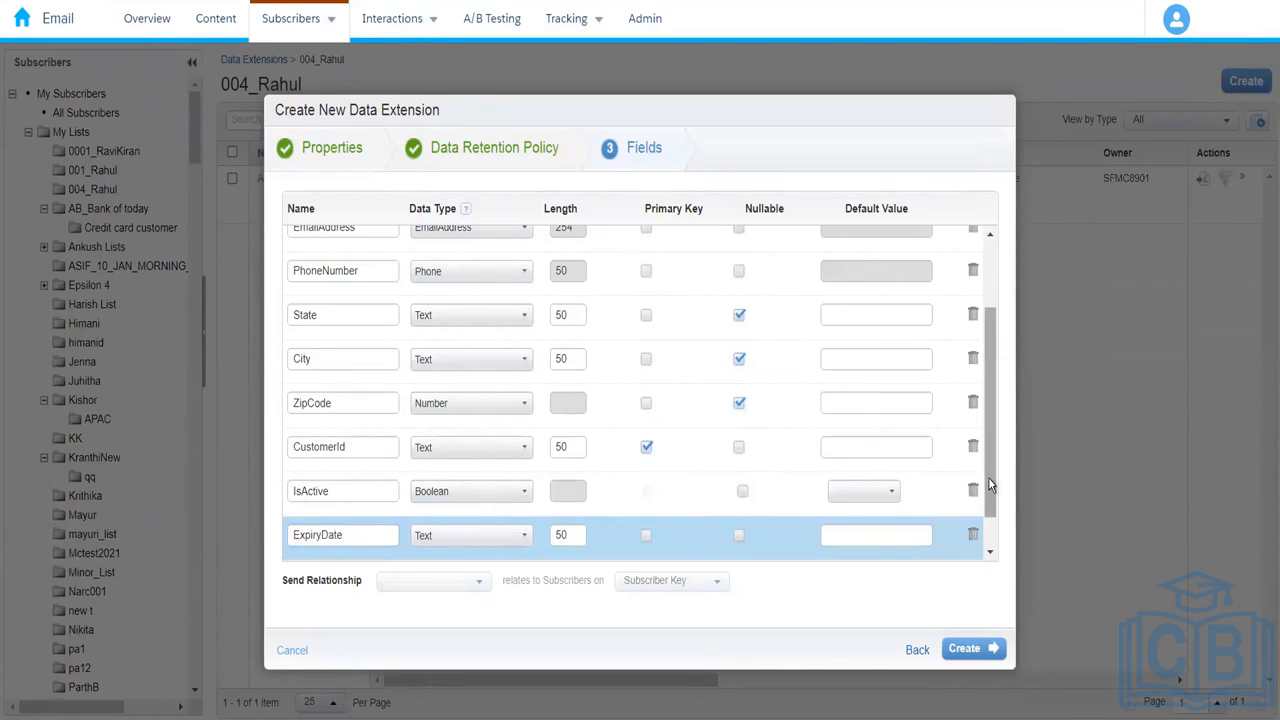
pyautogui.click(990, 551)
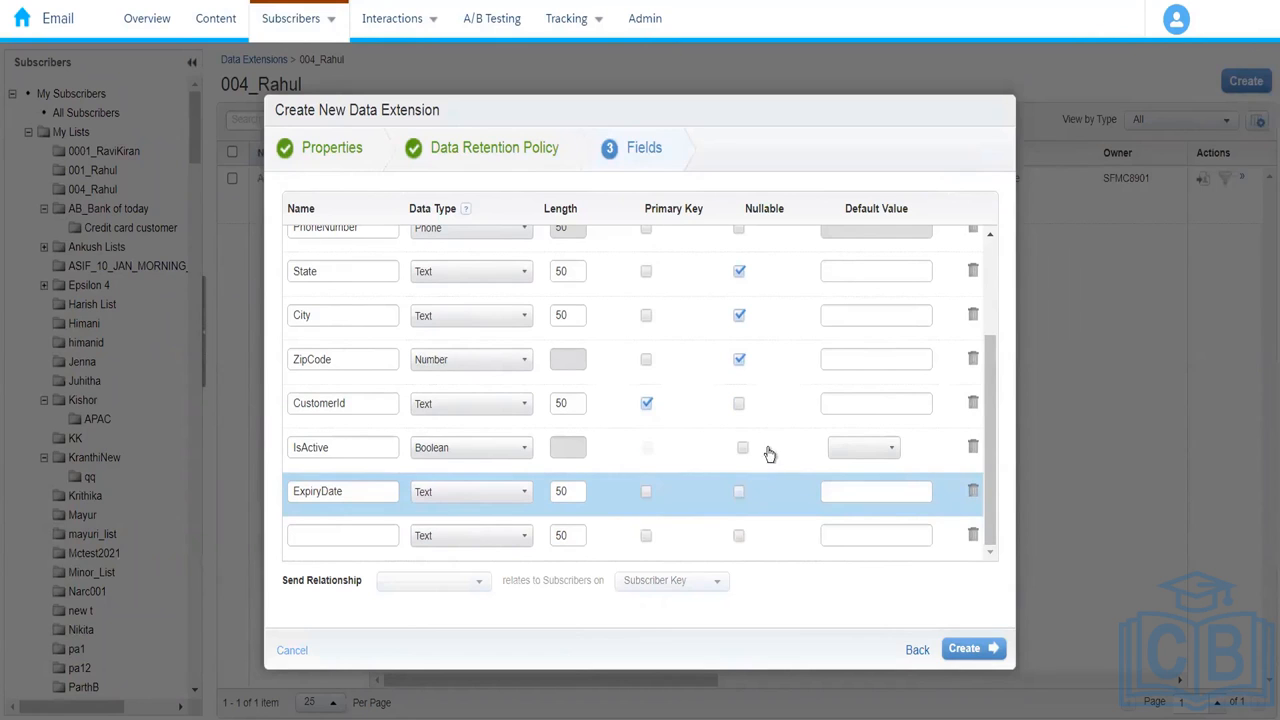
pyautogui.click(741, 489)
# Step: Create Amazon_Prime_Customers, review its fields, and return to the 004_Rahul folder list
pyautogui.click(990, 649)
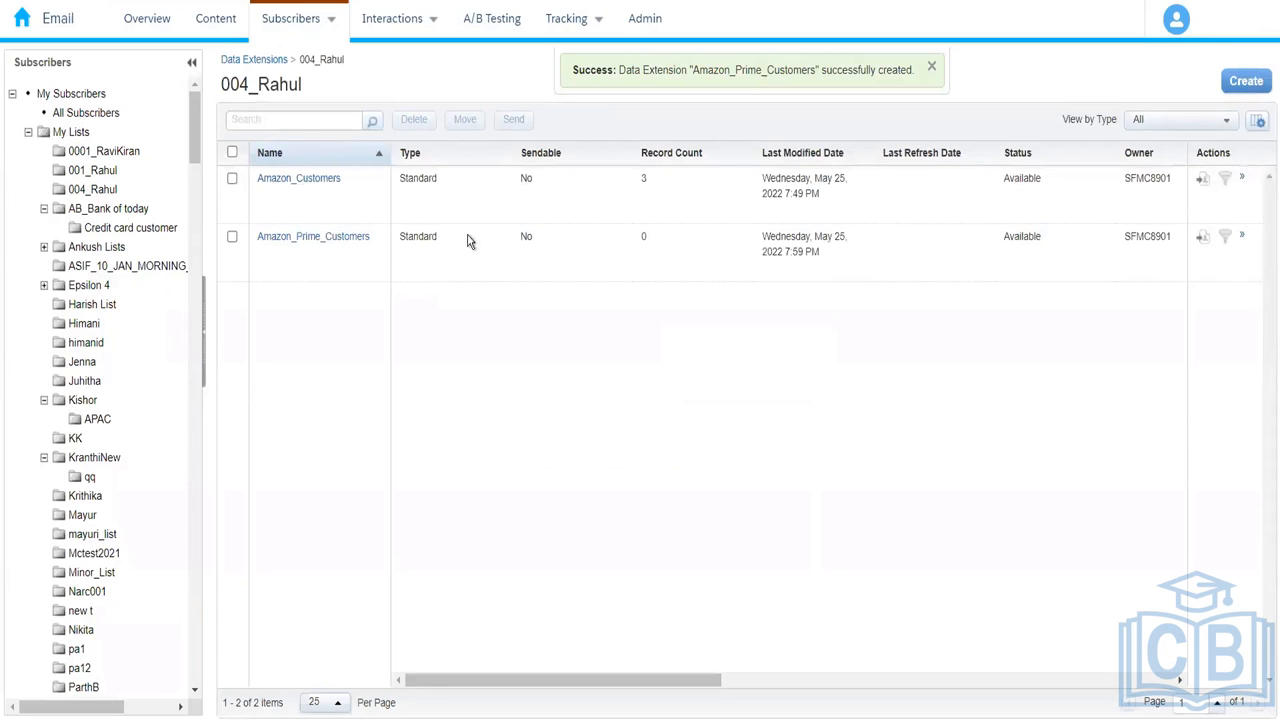
pyautogui.click(306, 240)
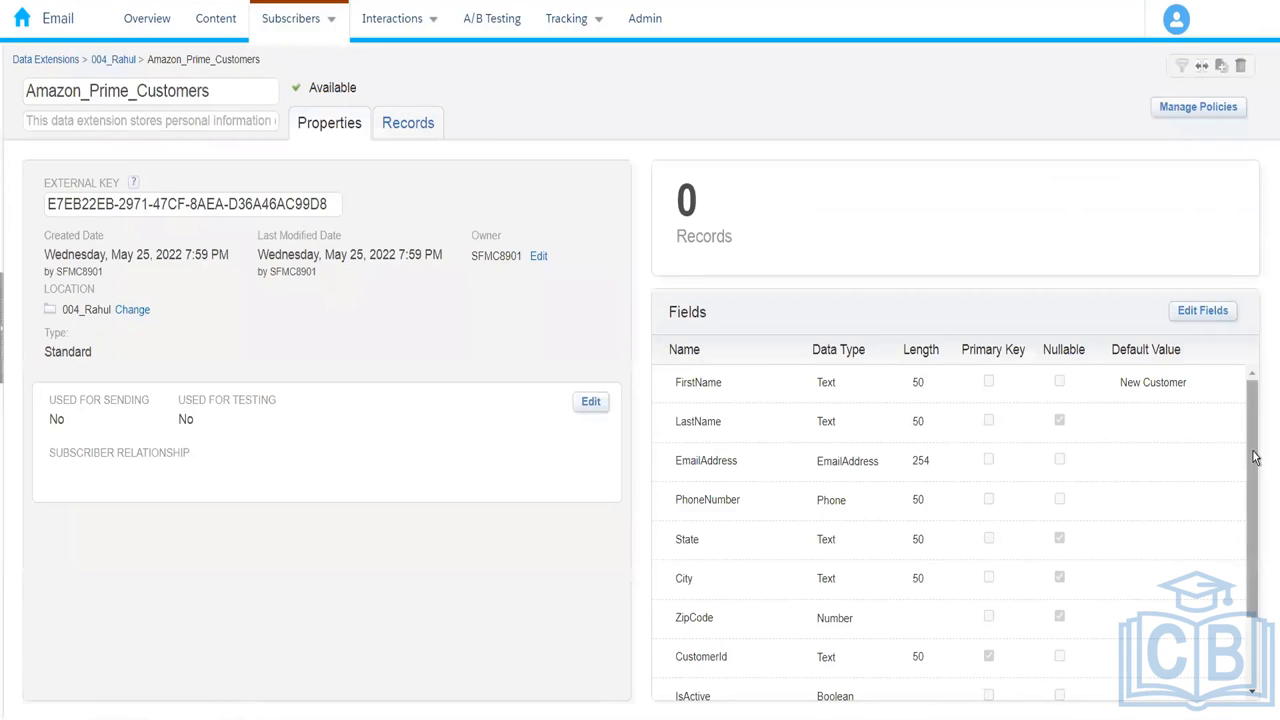
pyautogui.moveTo(1252, 457); pyautogui.dragTo(1228, 655)
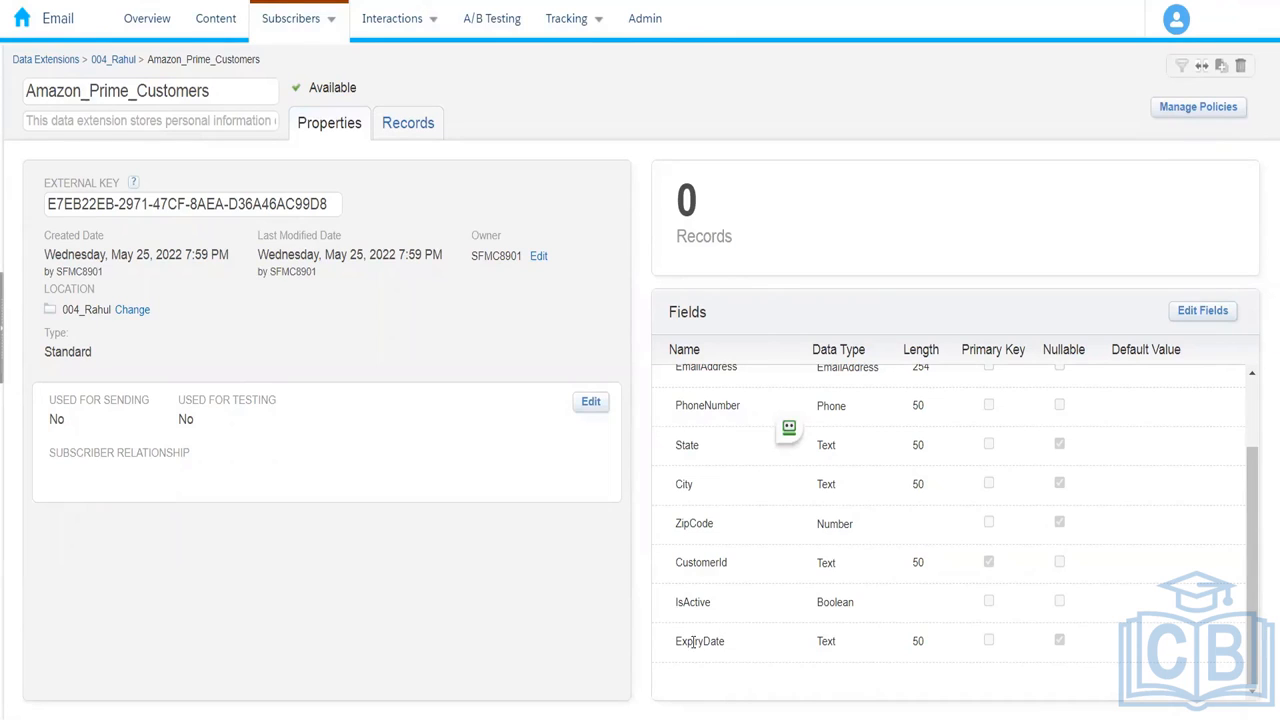
pyautogui.click(119, 62)
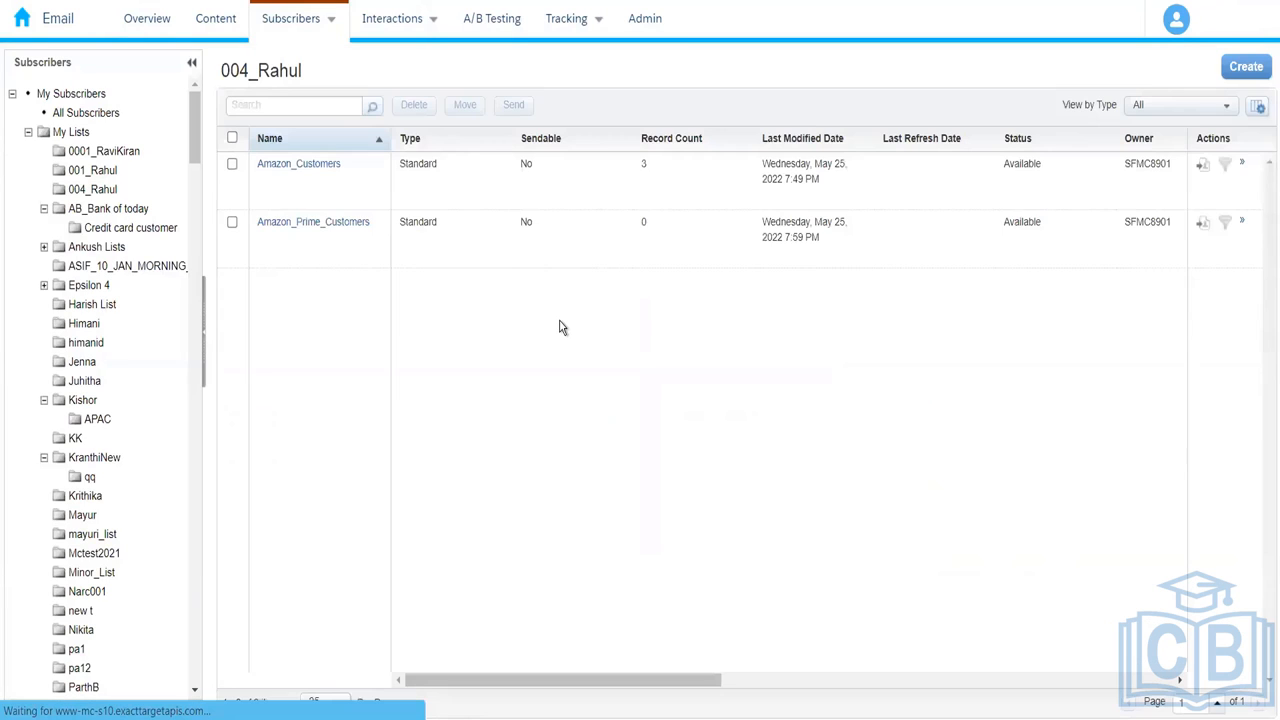
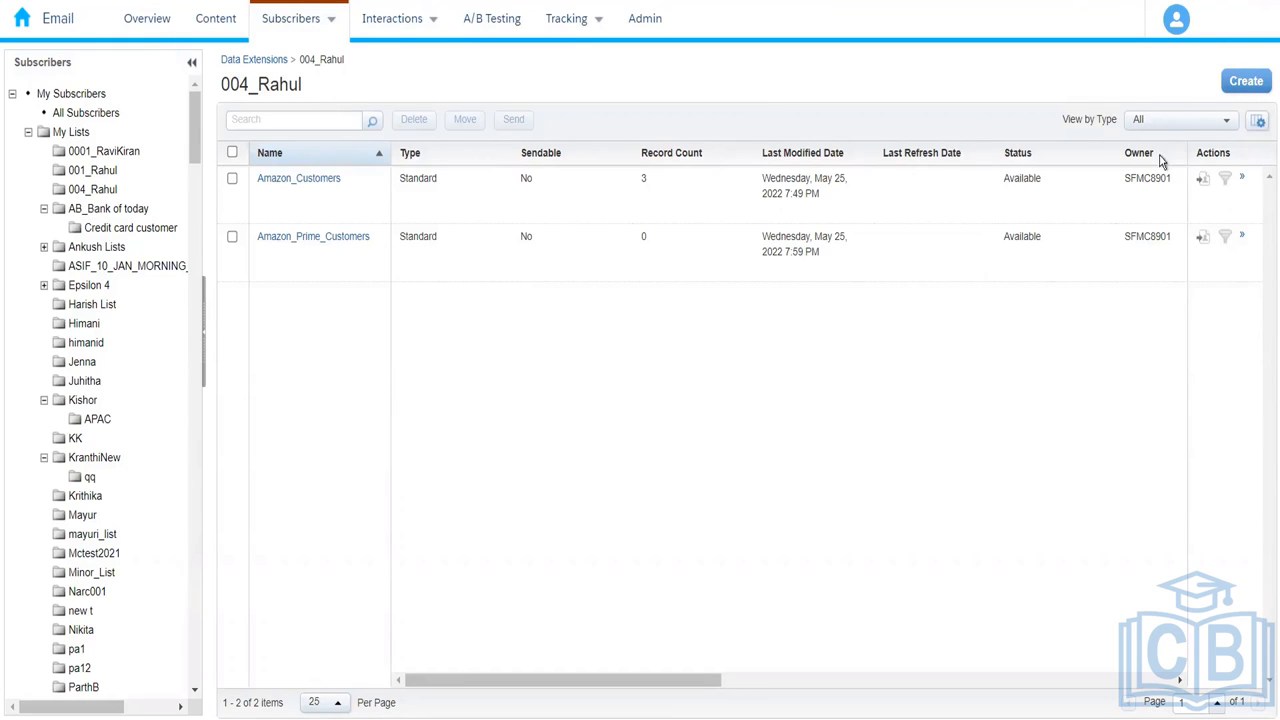
# Step: Start a Standard data extension from the SendLog template and advance to its Fields step
pyautogui.click(1236, 88)
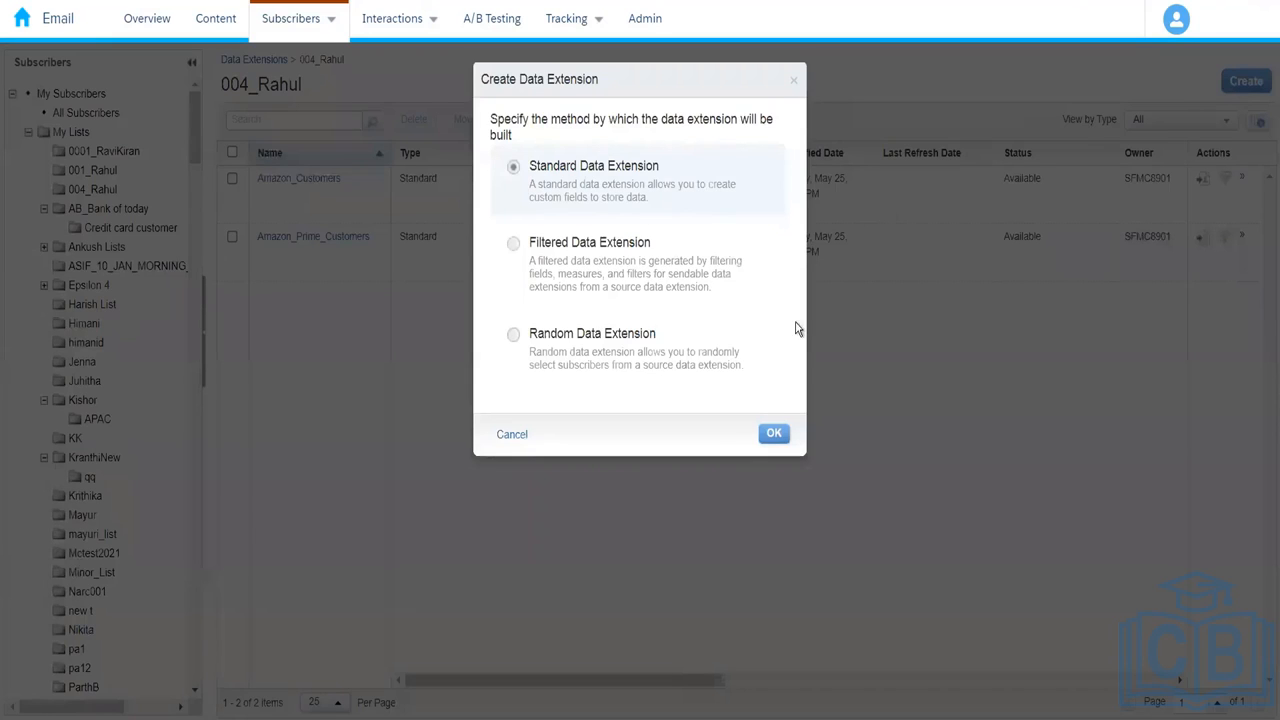
pyautogui.click(776, 434)
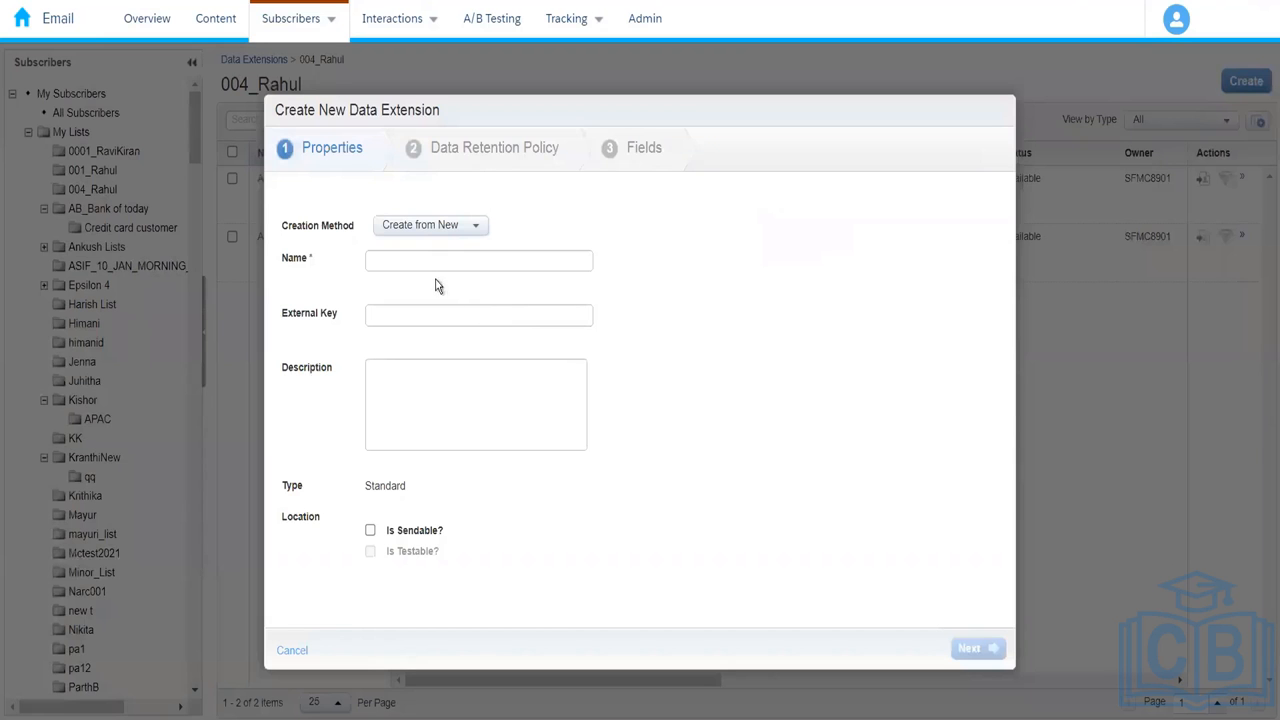
pyautogui.click(420, 226)
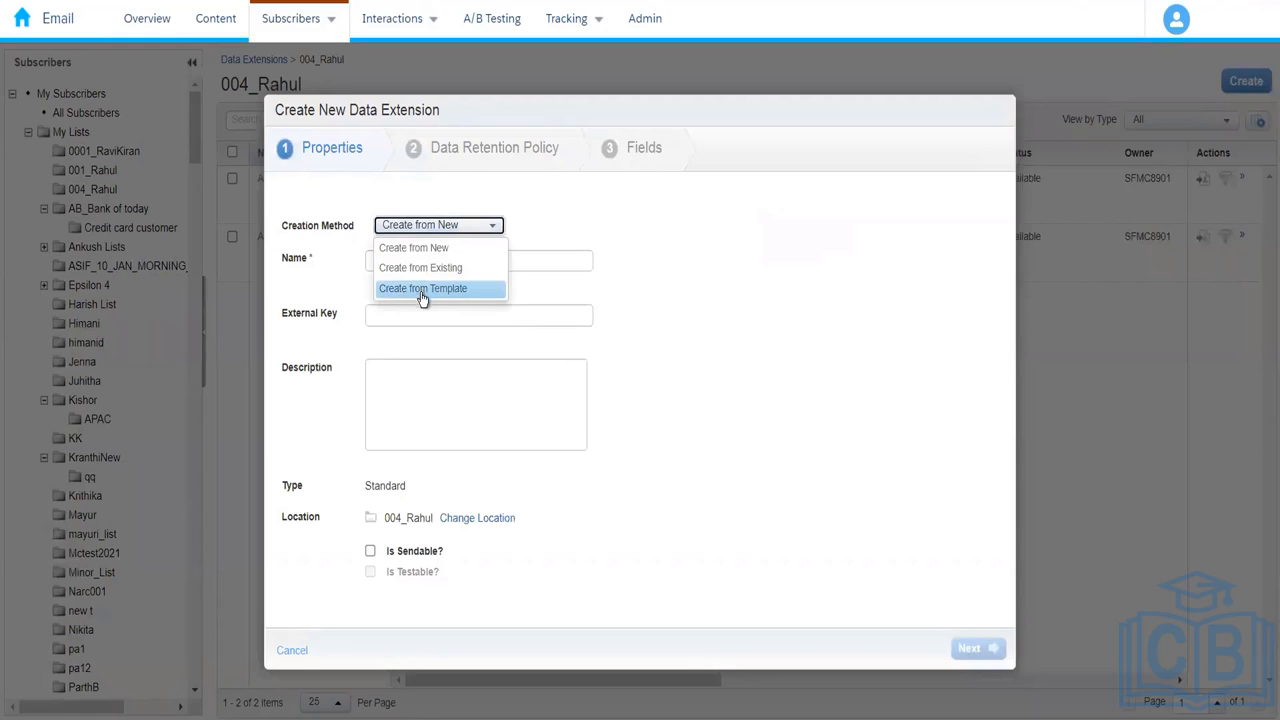
pyautogui.click(421, 291)
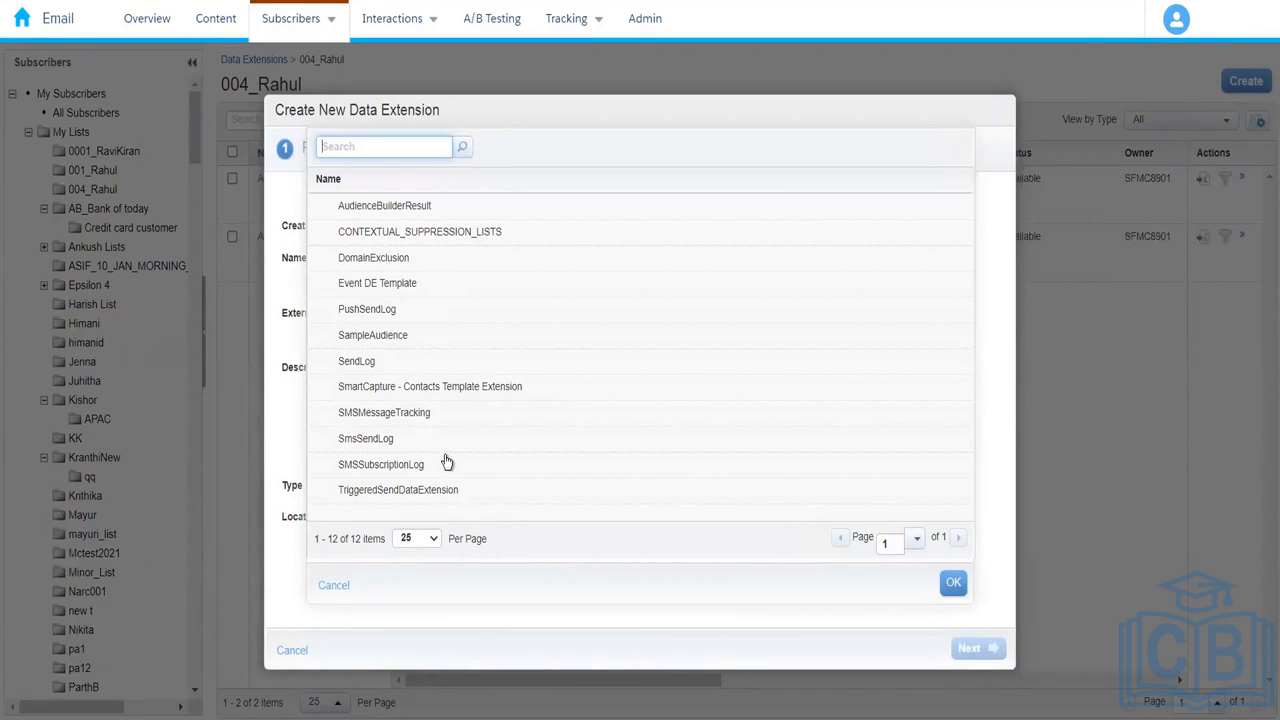
pyautogui.click(391, 440)
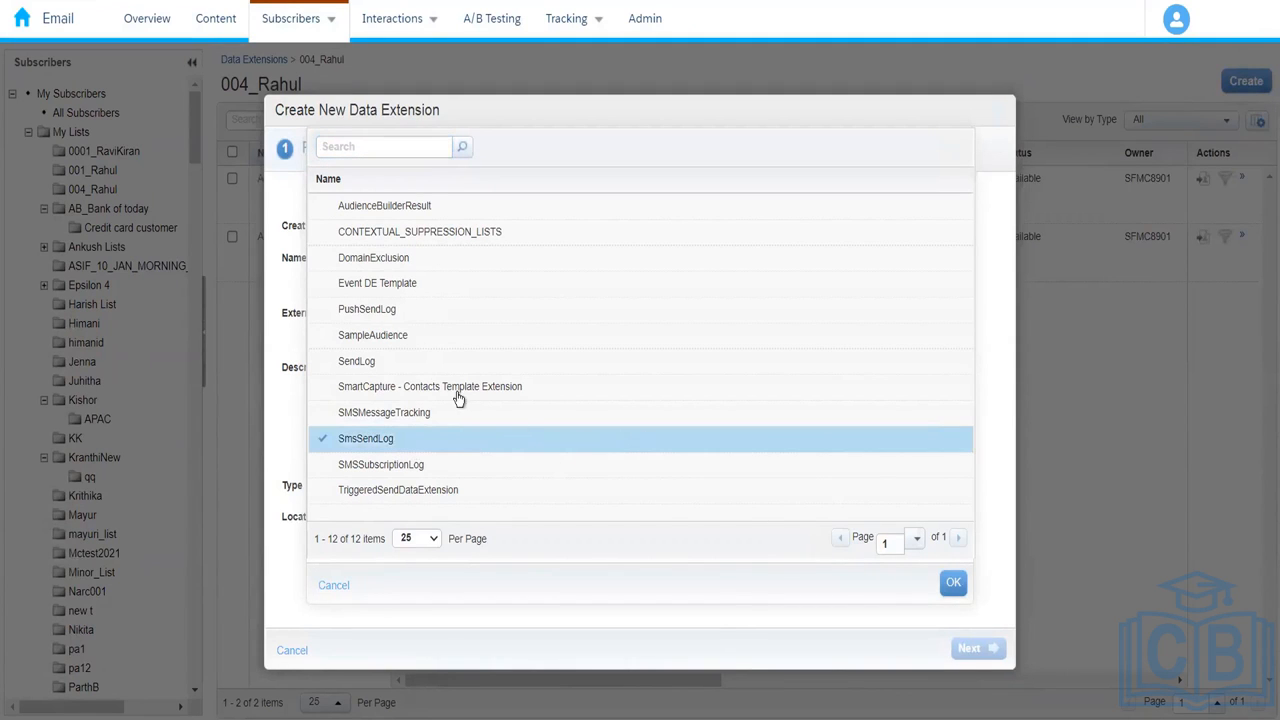
pyautogui.click(409, 362)
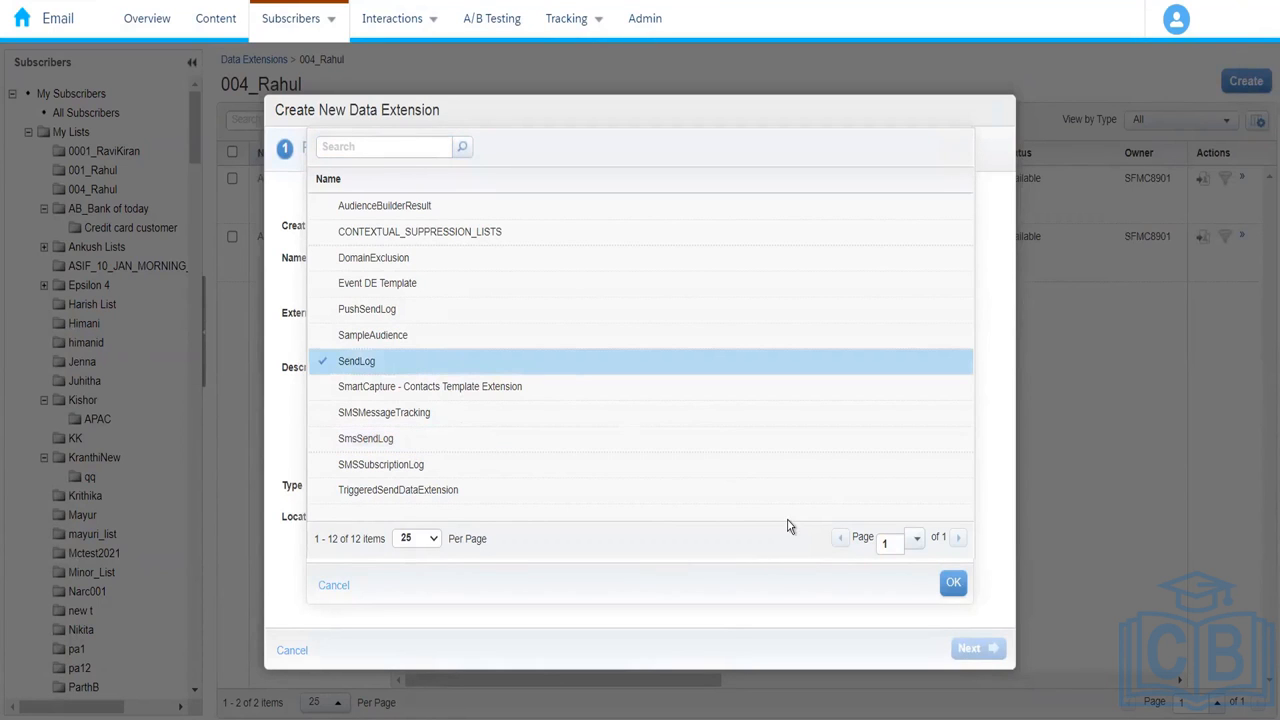
pyautogui.click(953, 582)
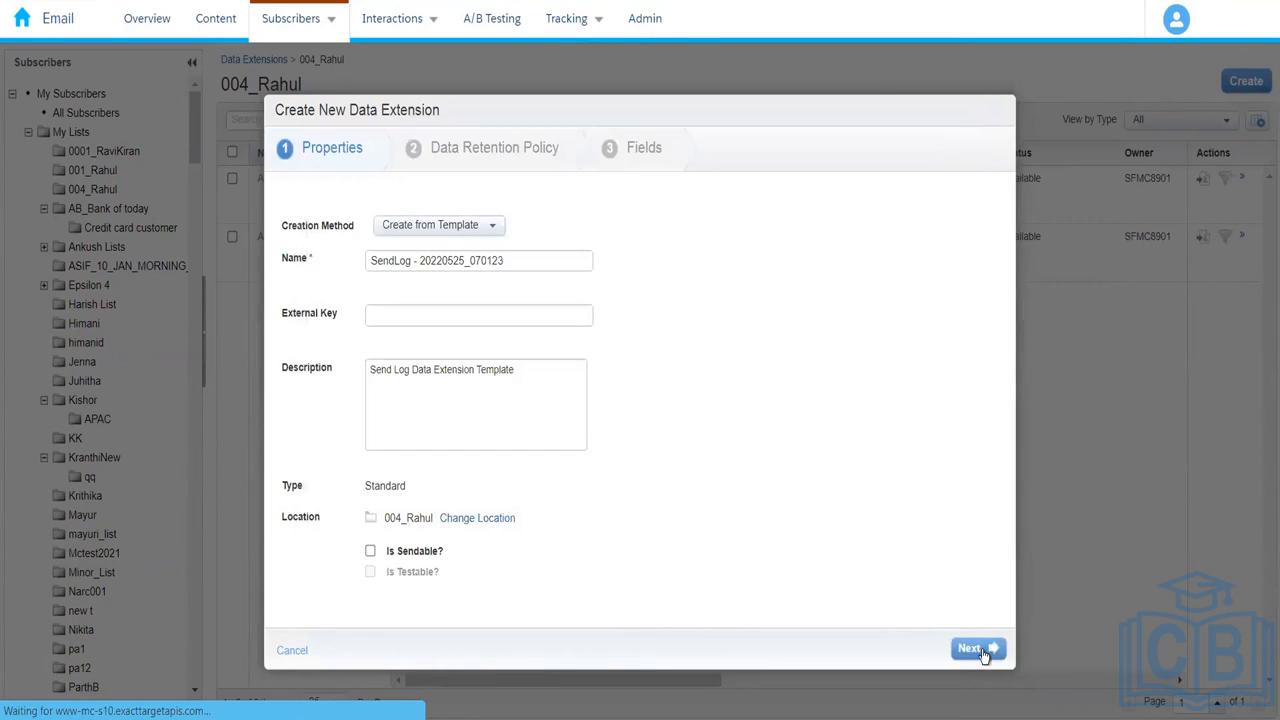
pyautogui.click(977, 649)
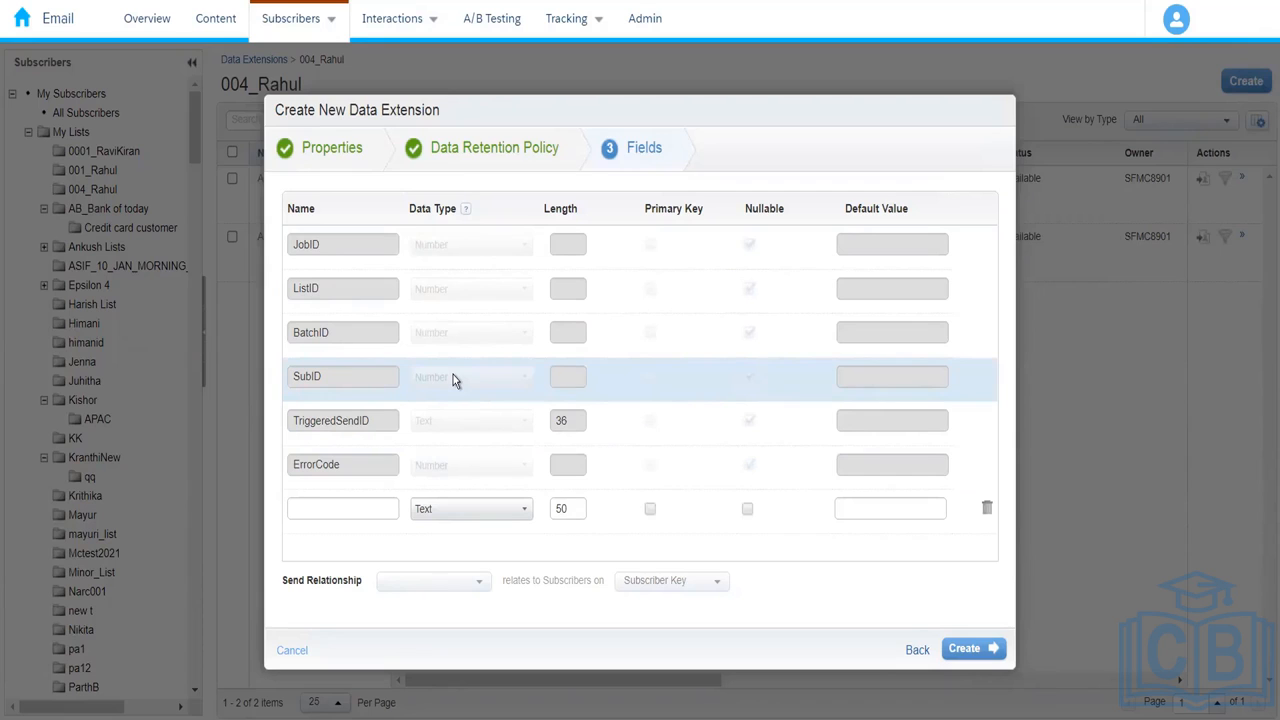
# Step: Look over the prefilled SendLog fields (JobID, ListID, BatchID, etc.), then cancel the wizard
pyautogui.click(377, 510)
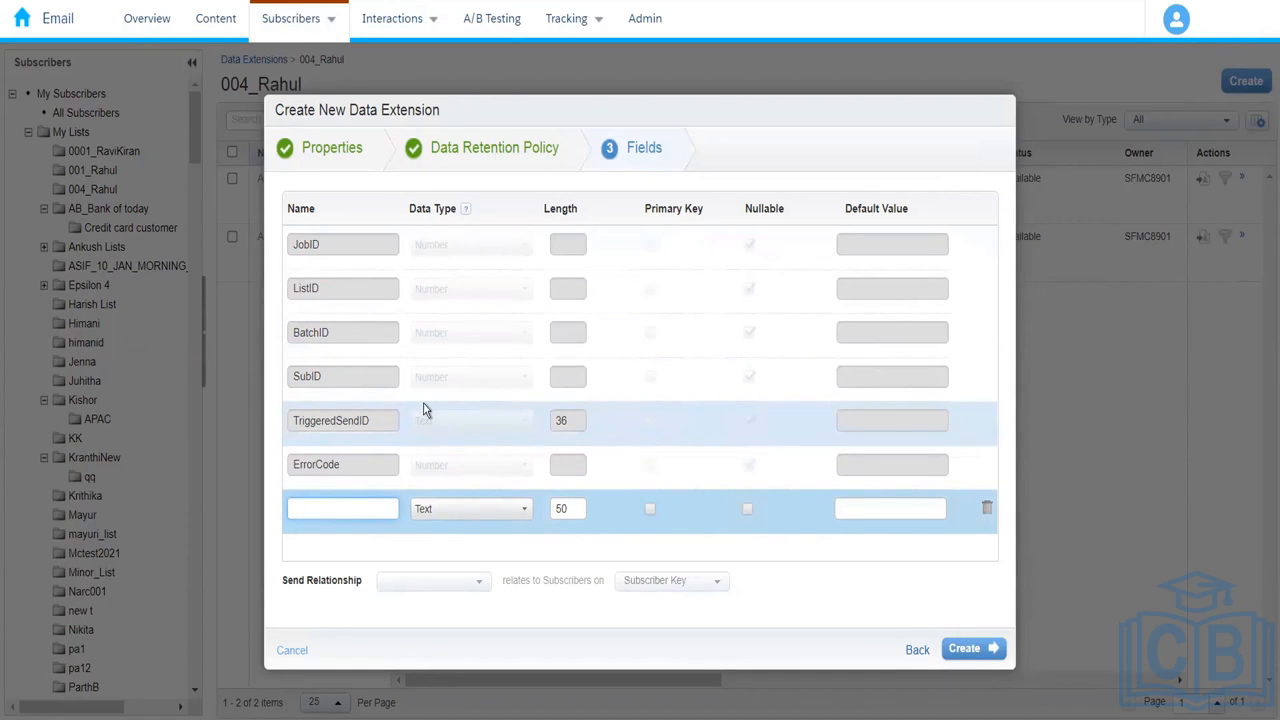
pyautogui.click(293, 651)
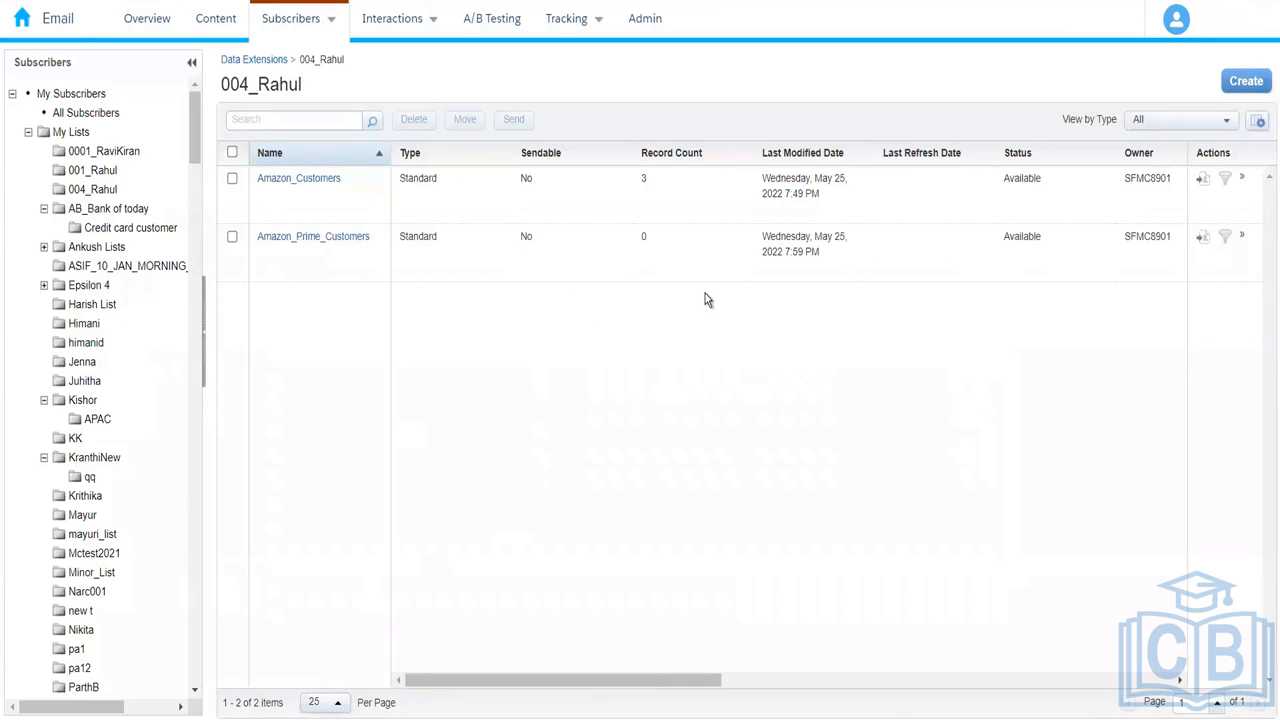
# Step: Begin a Filtered Data Extension, then close the source picker without choosing a source
pyautogui.click(1245, 82)
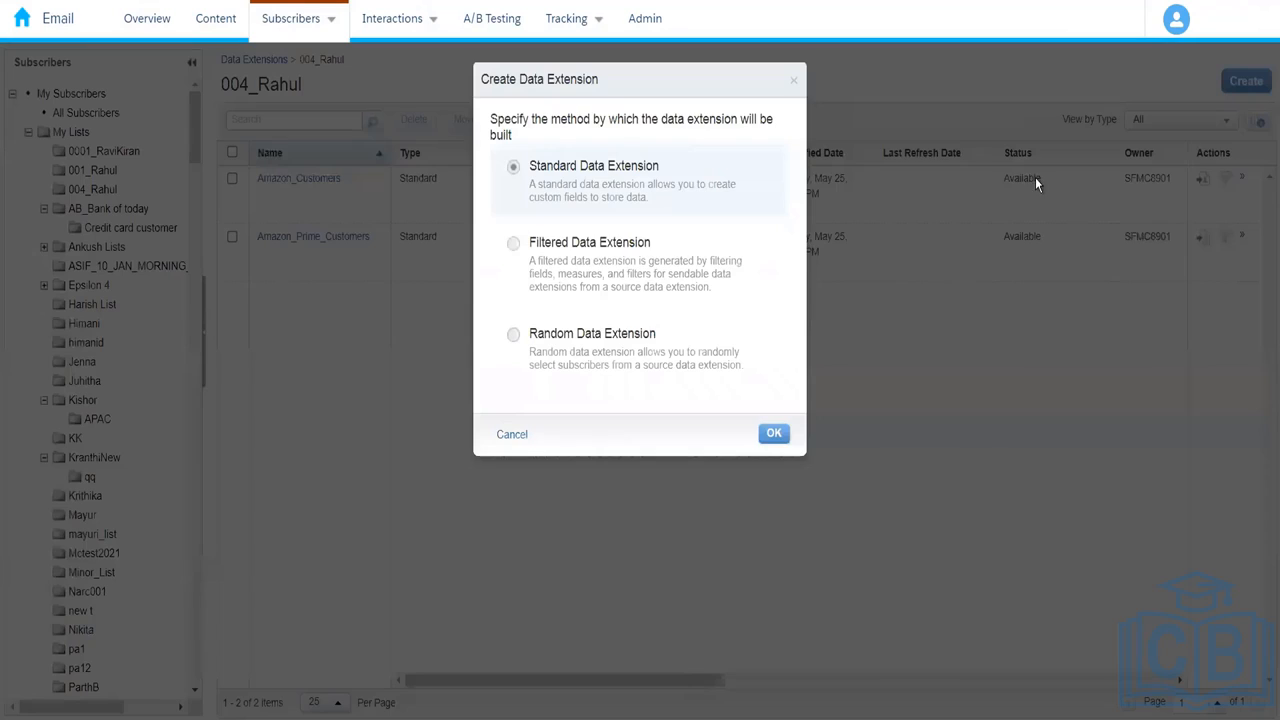
pyautogui.click(622, 296)
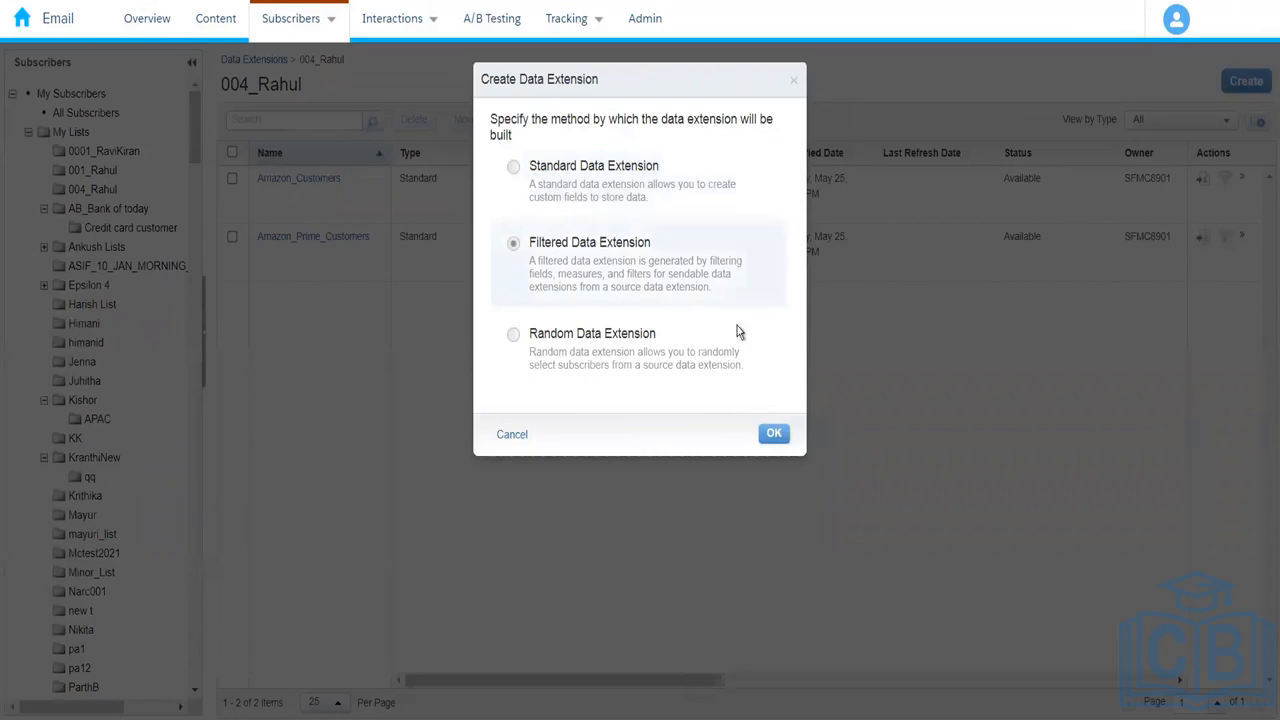
pyautogui.click(770, 438)
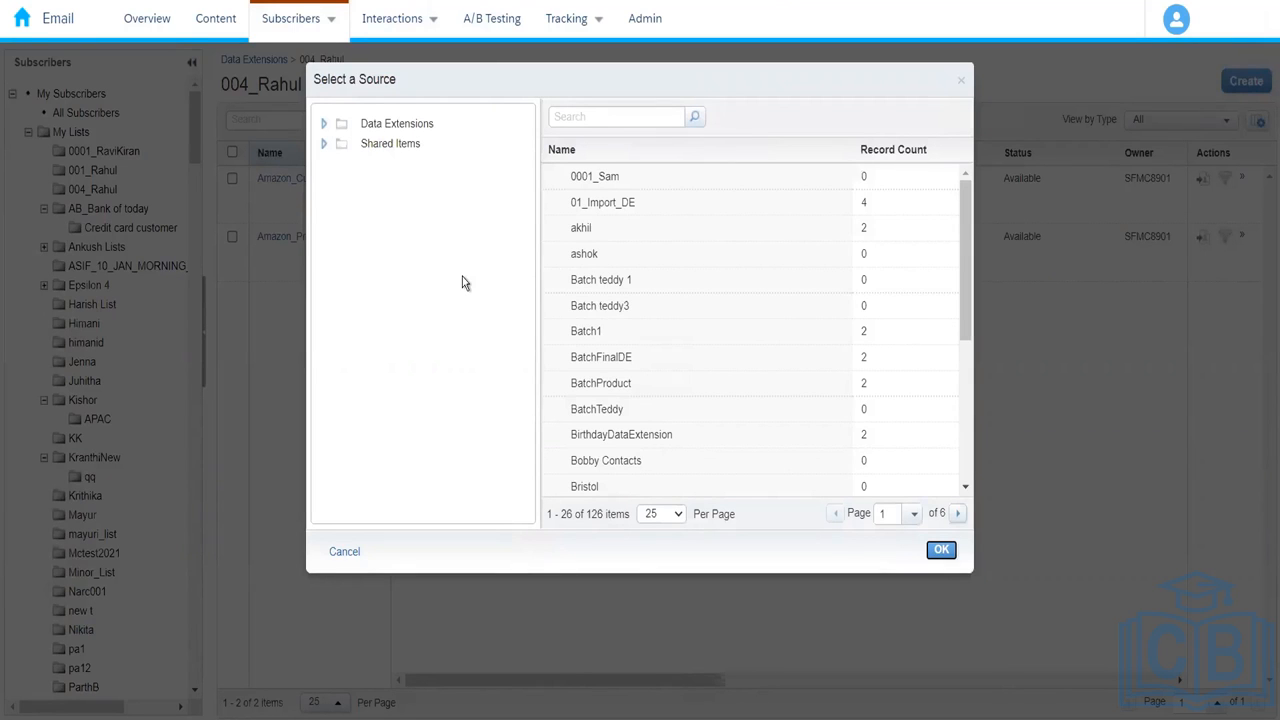
pyautogui.click(345, 553)
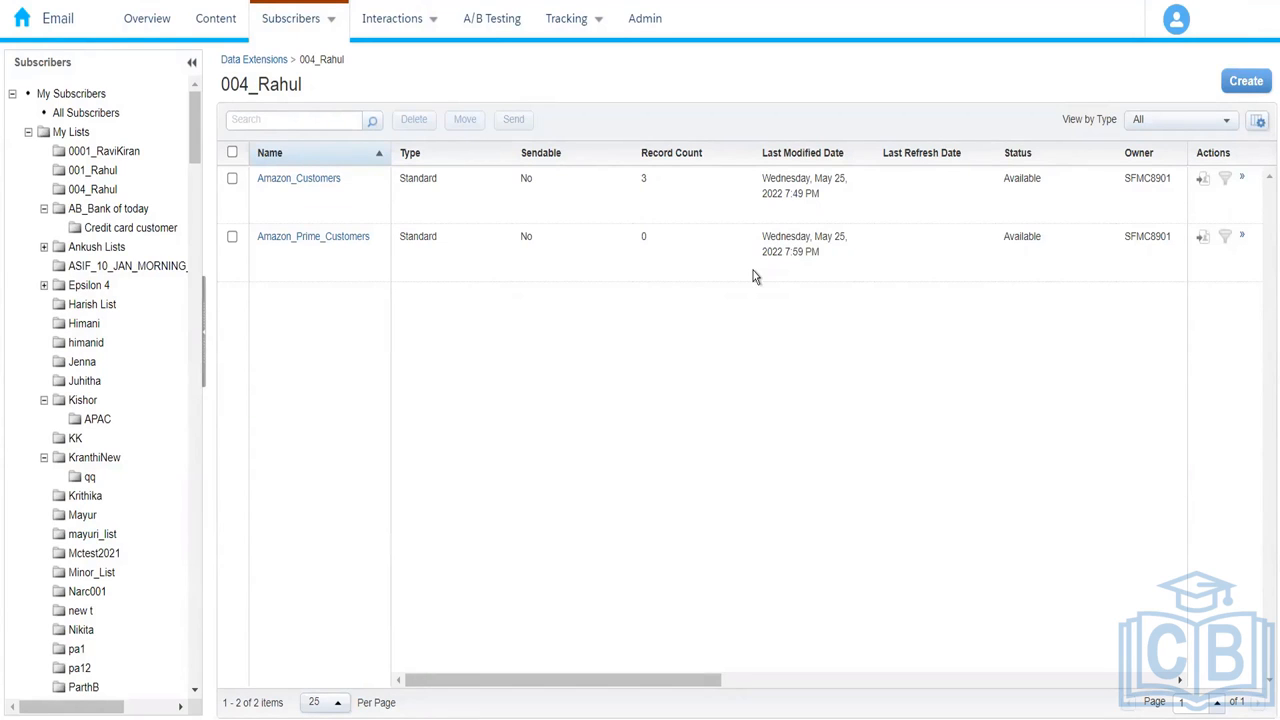
# Step: Restart the filtered extension and pick Amazon_Customers from 004_Rahul as its source
pyautogui.click(1250, 86)
pyautogui.click(560, 245)
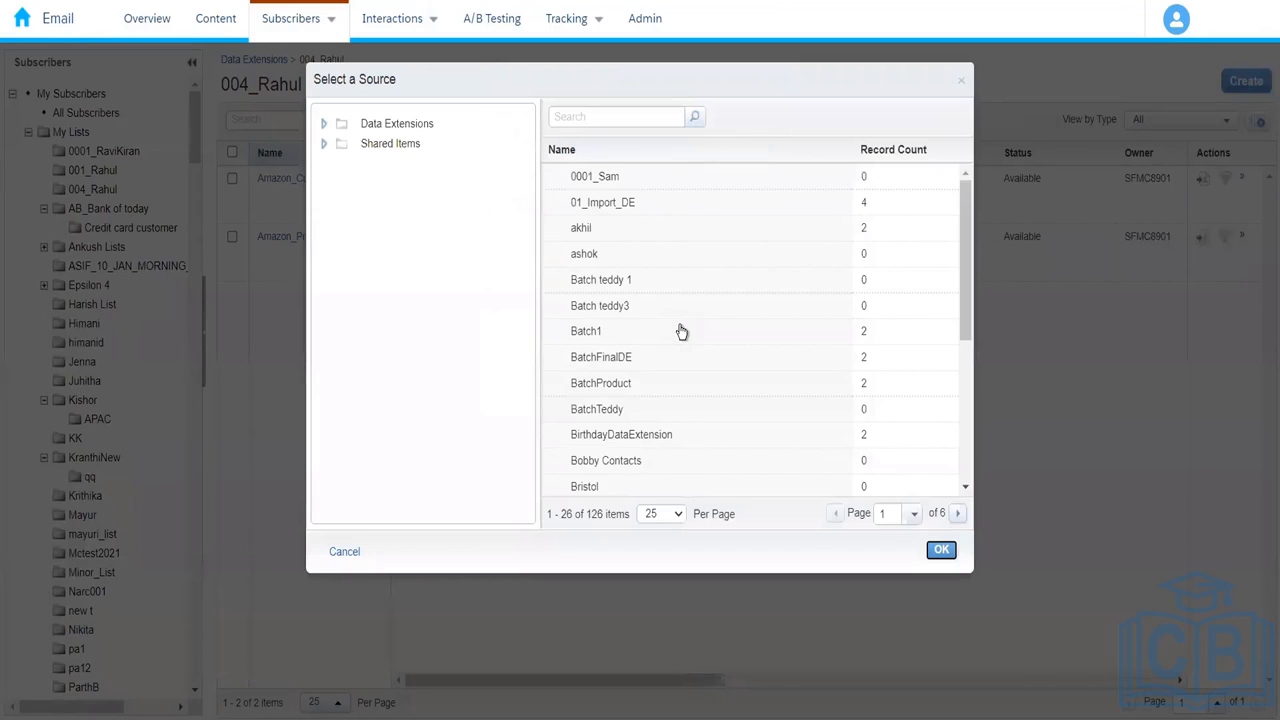
pyautogui.click(324, 125)
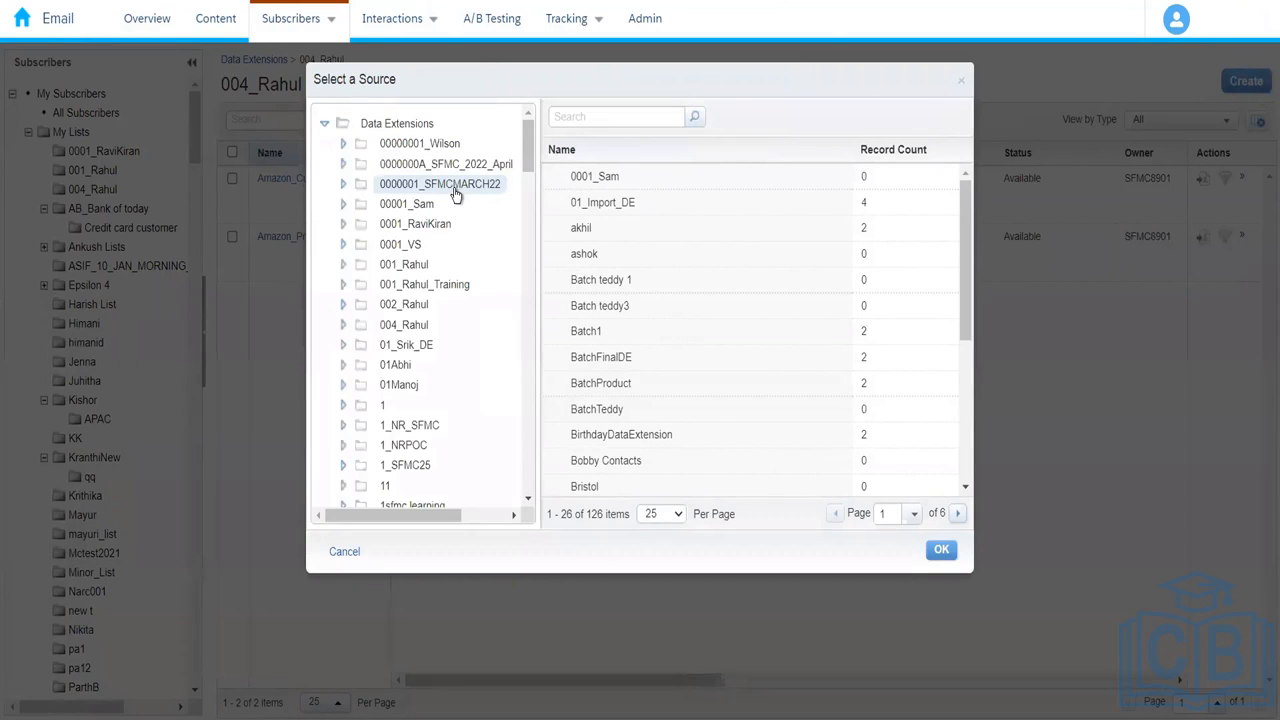
pyautogui.click(413, 326)
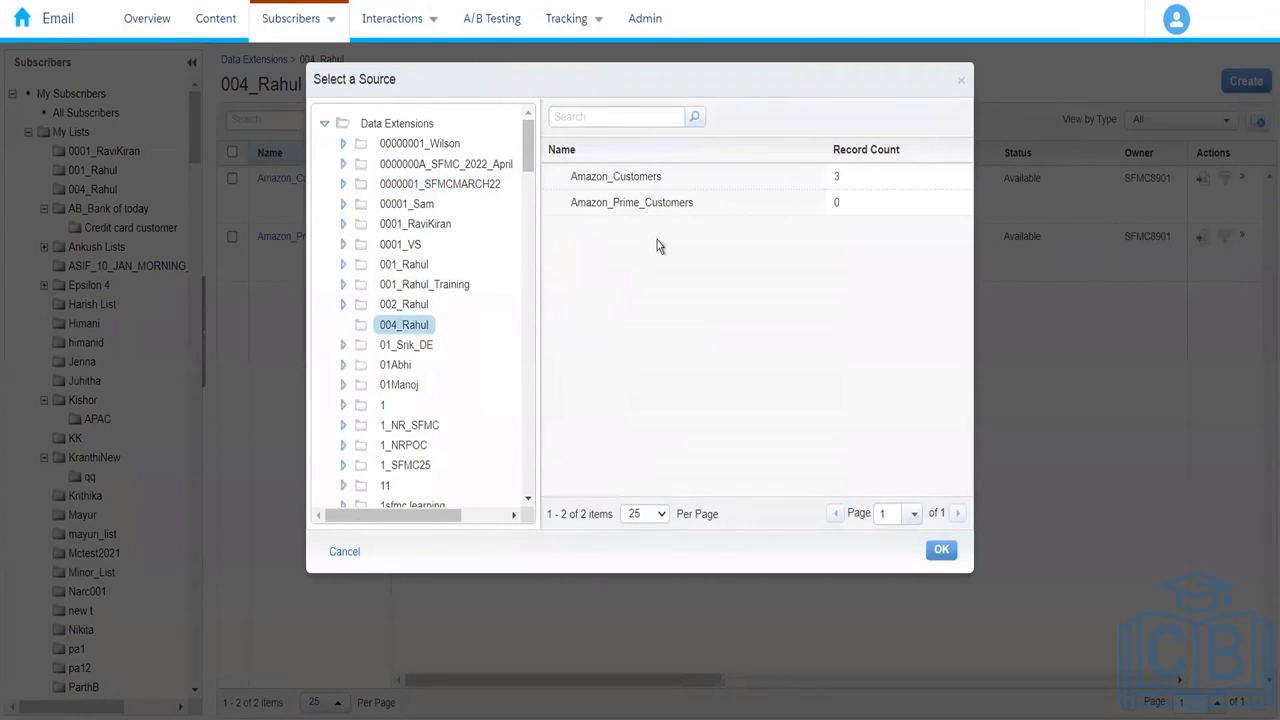
pyautogui.click(676, 187)
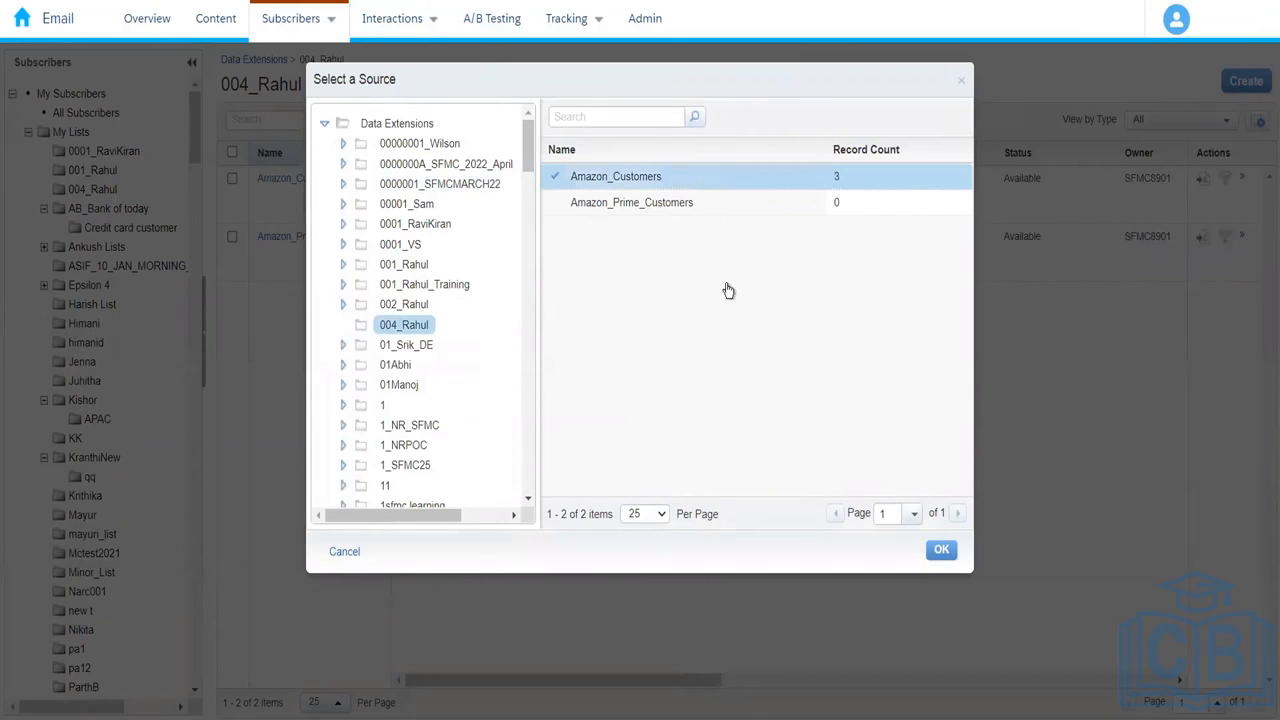
pyautogui.click(942, 553)
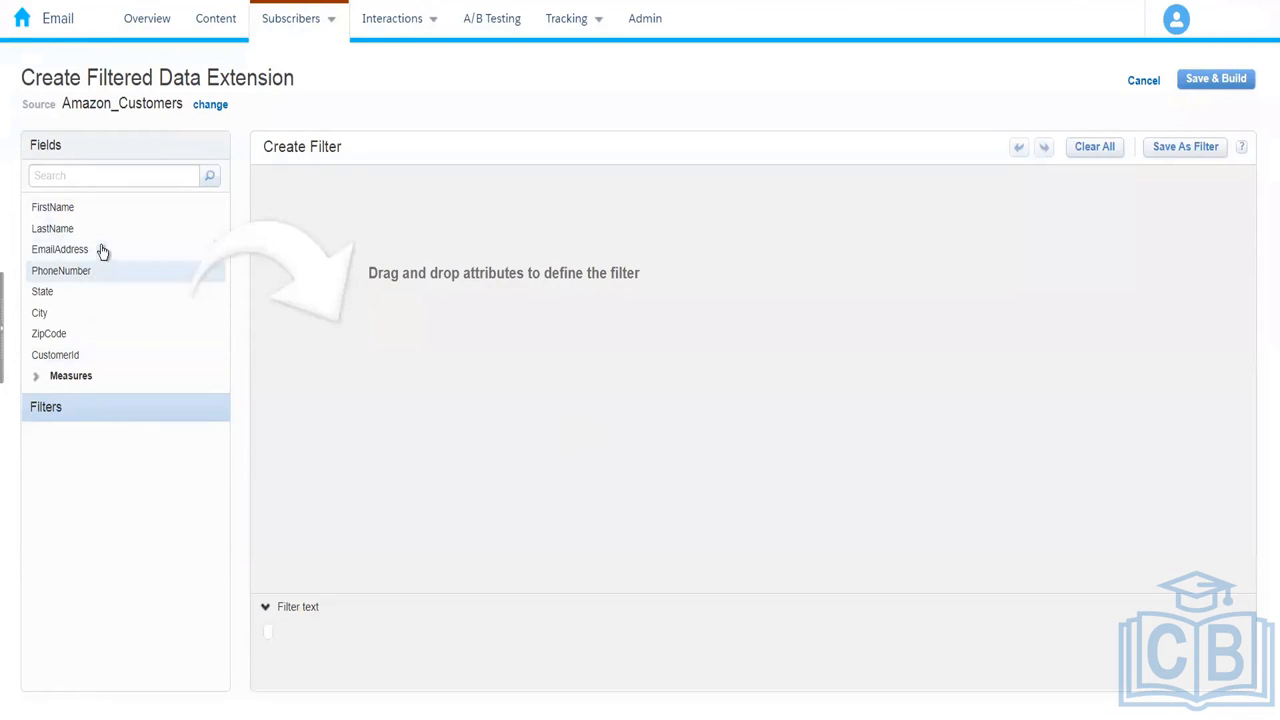
# Step: Build the filter City is equal to Hyderabad and bring up Save & Build
pyautogui.moveTo(75, 313); pyautogui.dragTo(420, 215)
pyautogui.click(541, 200)
pyautogui.write('Hyderabad')
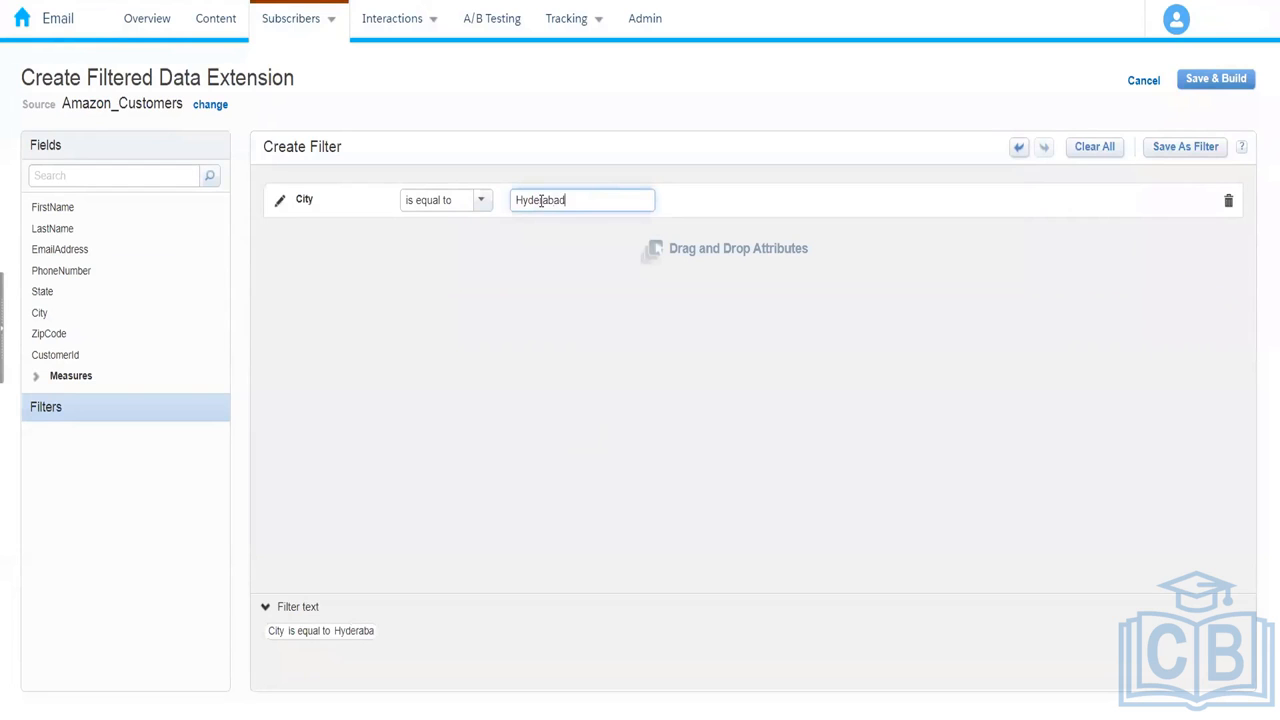
pyautogui.click(577, 348)
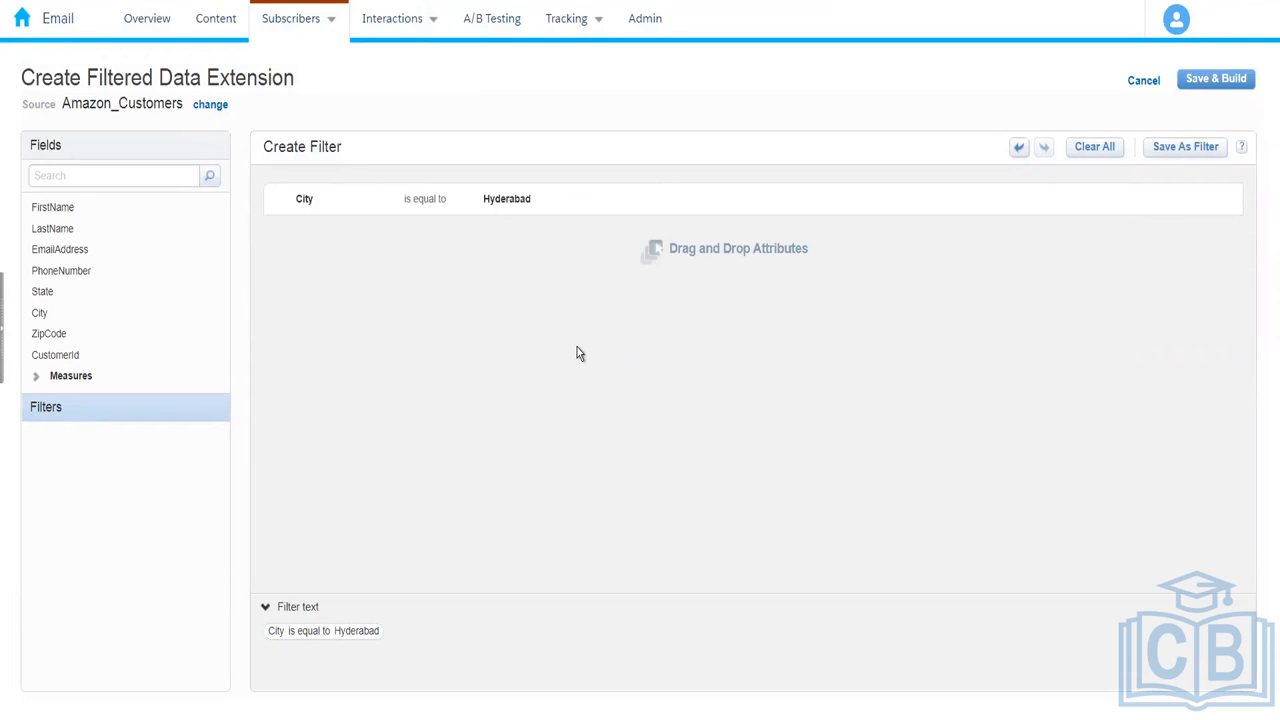
pyautogui.click(1210, 97)
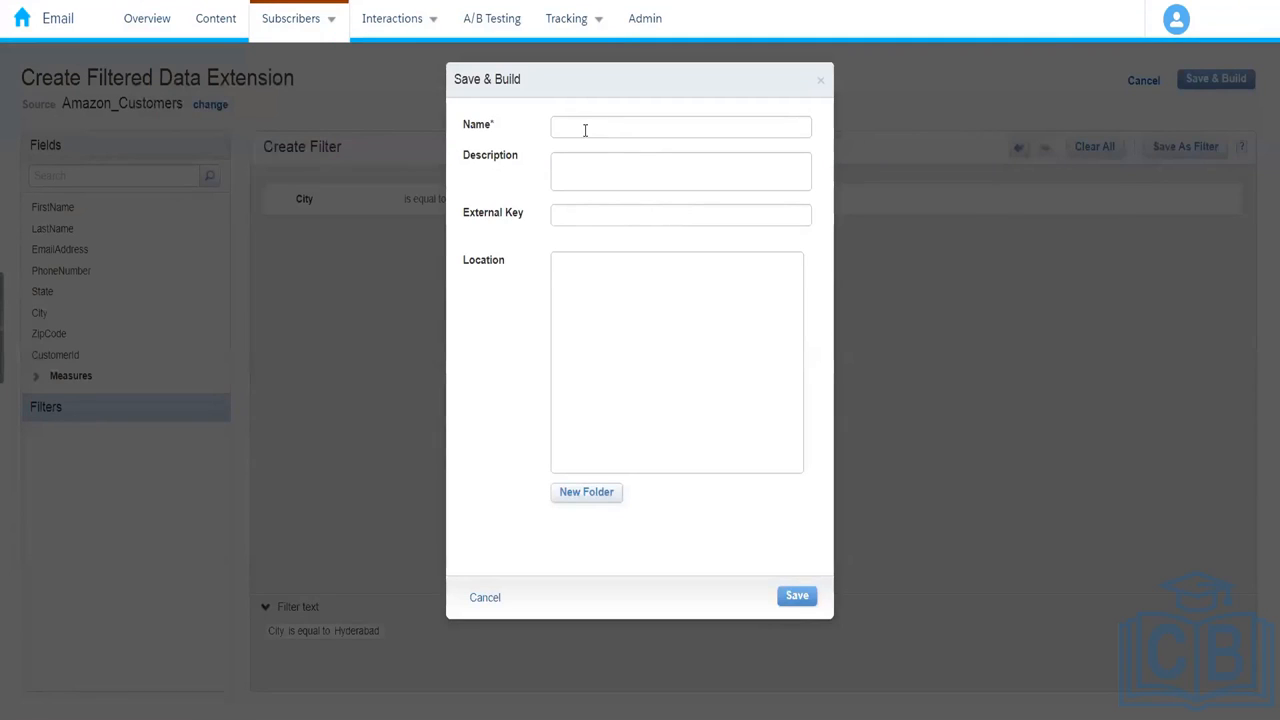
# Step: Name the filtered extension 'Amazon Hyderabad Customers' and save it in 004_Rahul
pyautogui.click(584, 127)
pyautogui.write('A')
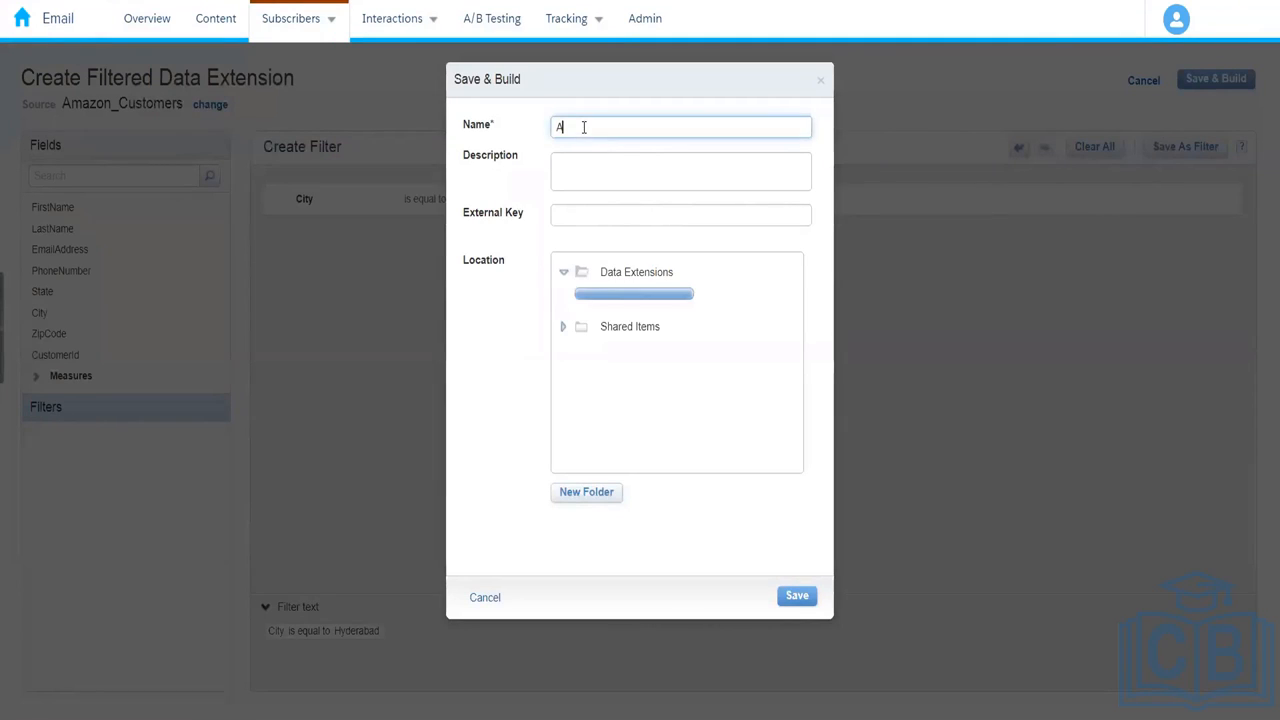
pyautogui.write('mazon ')
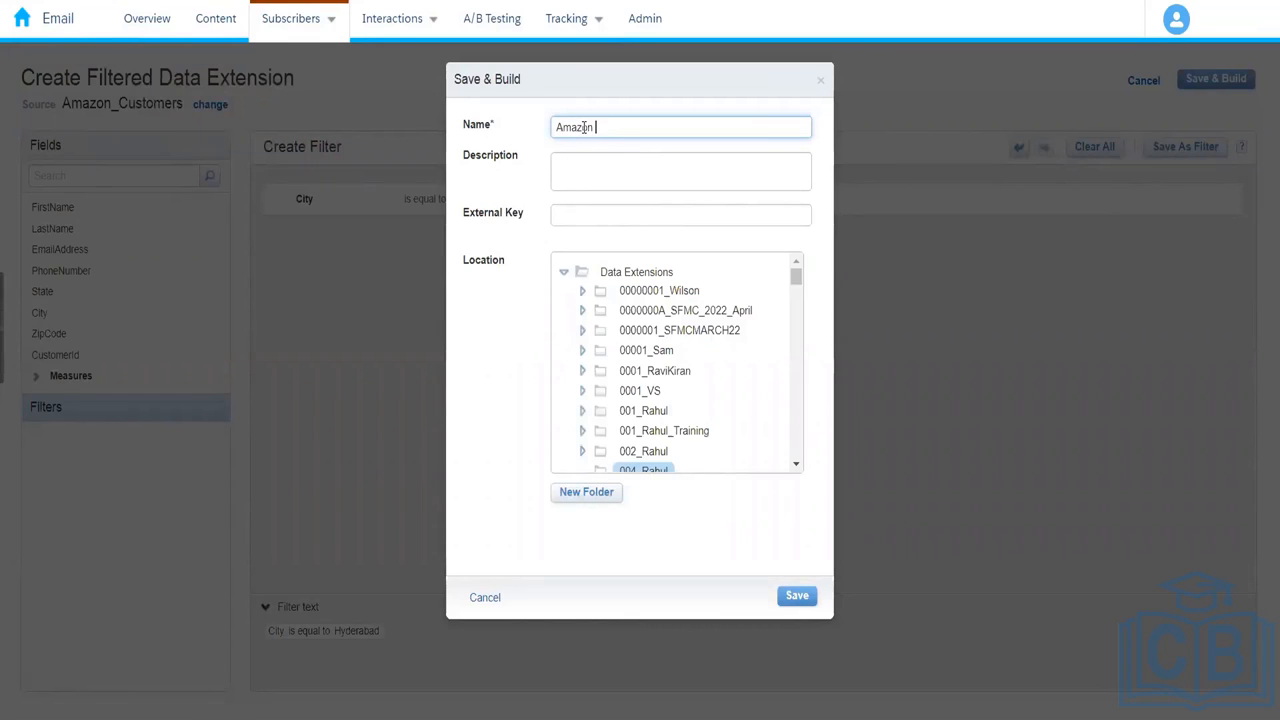
pyautogui.write('Hyderbad')
pyautogui.press('BackSpace')
pyautogui.press('BackSpace')
pyautogui.press('BackSpace')
pyautogui.press('BackSpace')
pyautogui.press('BackSpace')
pyautogui.write('rabad Customers')
pyautogui.click(520, 389)
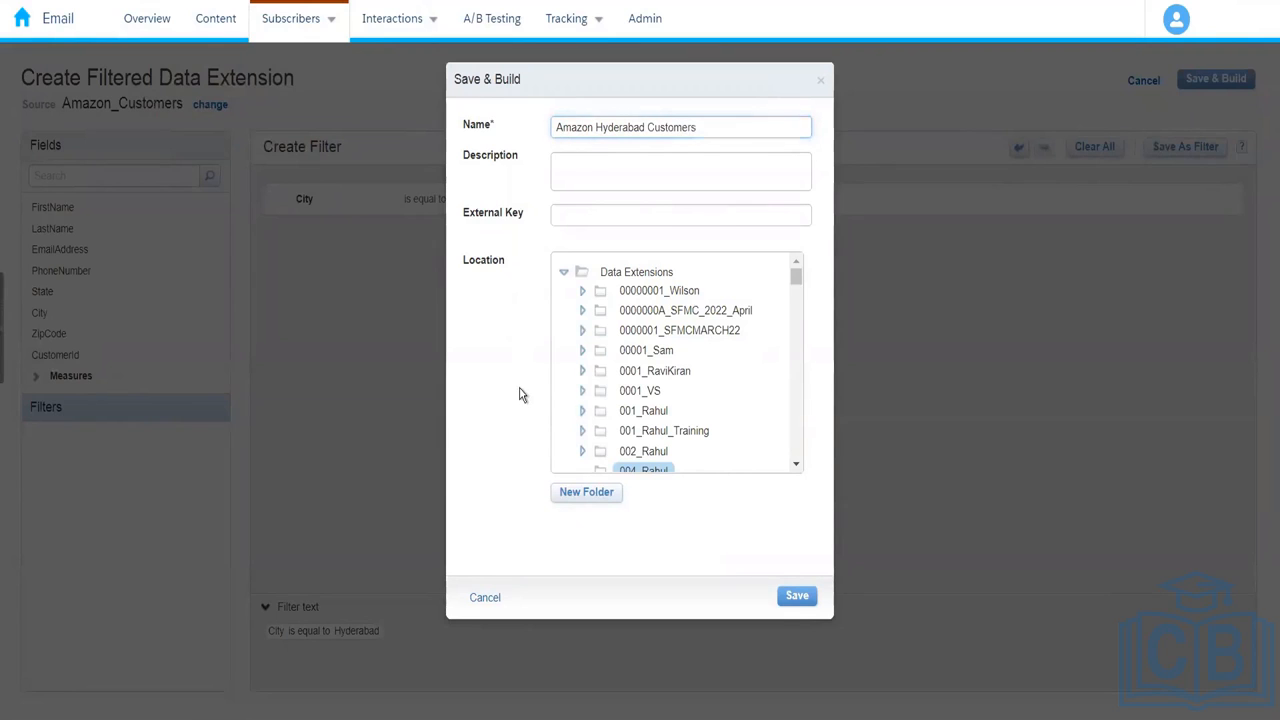
pyautogui.click(797, 598)
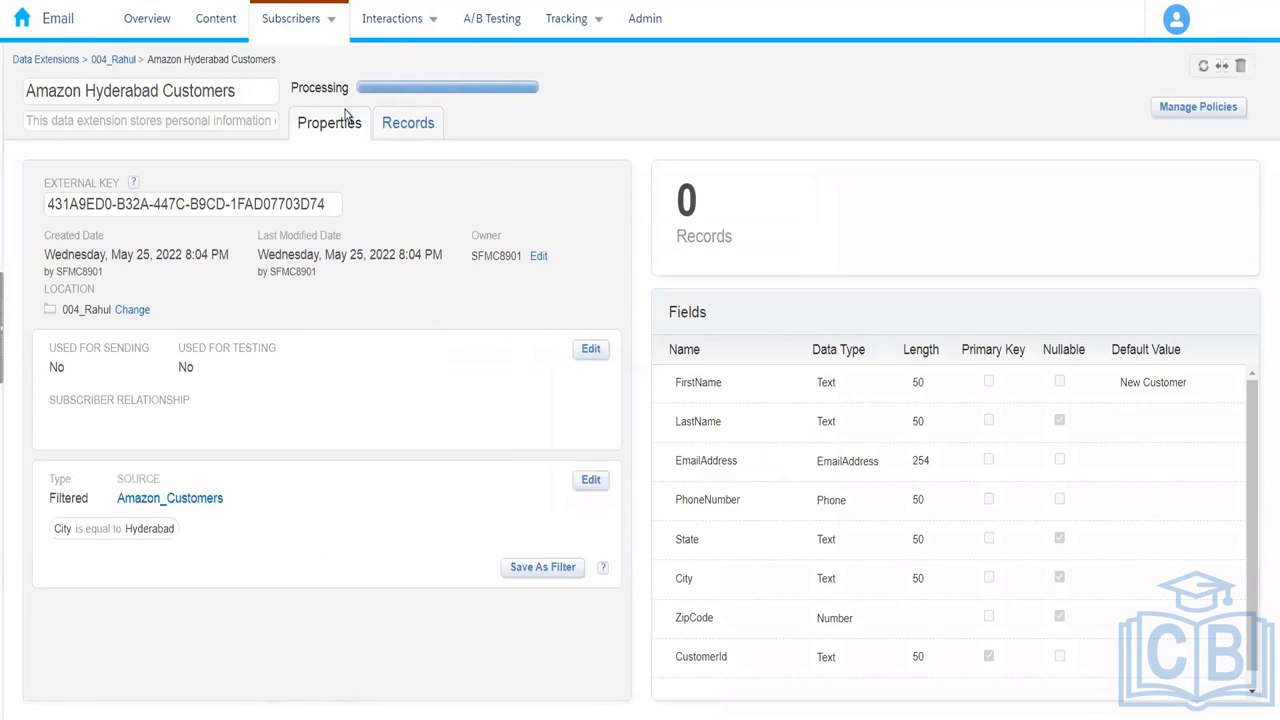
# Step: Return to the 004_Rahul folder and refresh it to list three data extensions
pyautogui.click(116, 62)
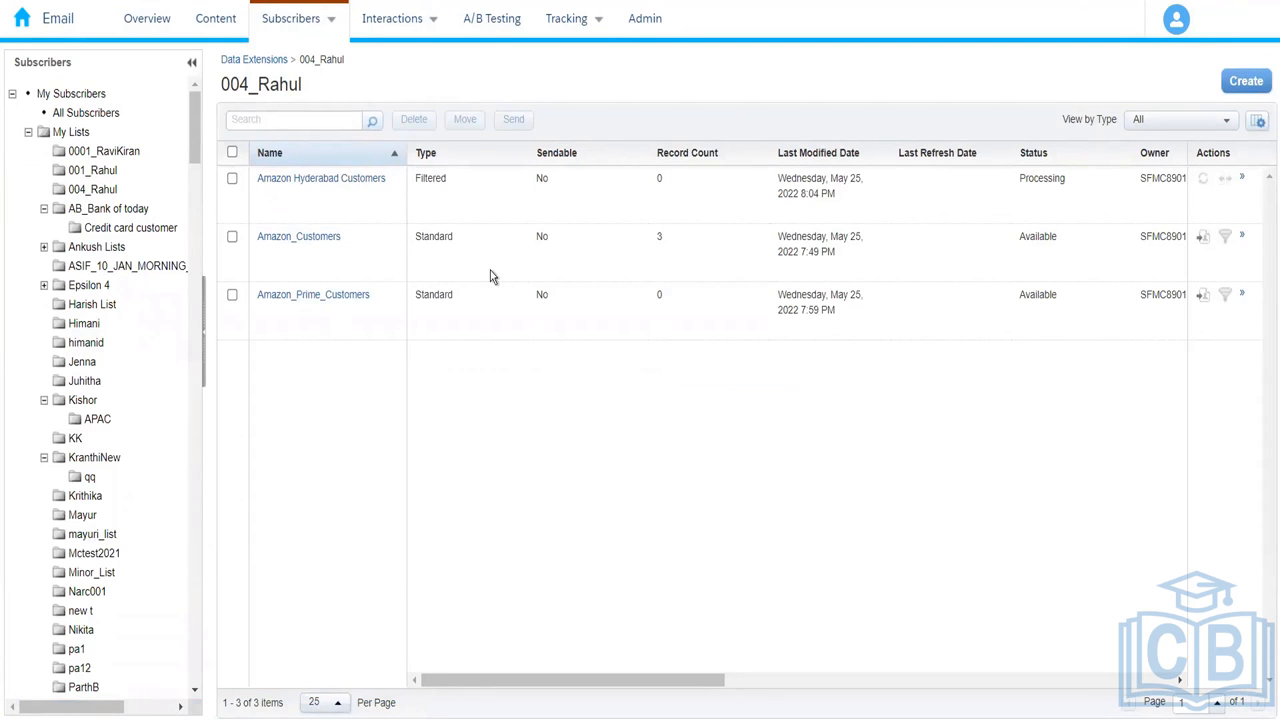
pyautogui.scroll(-8, 199, 297)
pyautogui.scroll(-10, 199, 297)
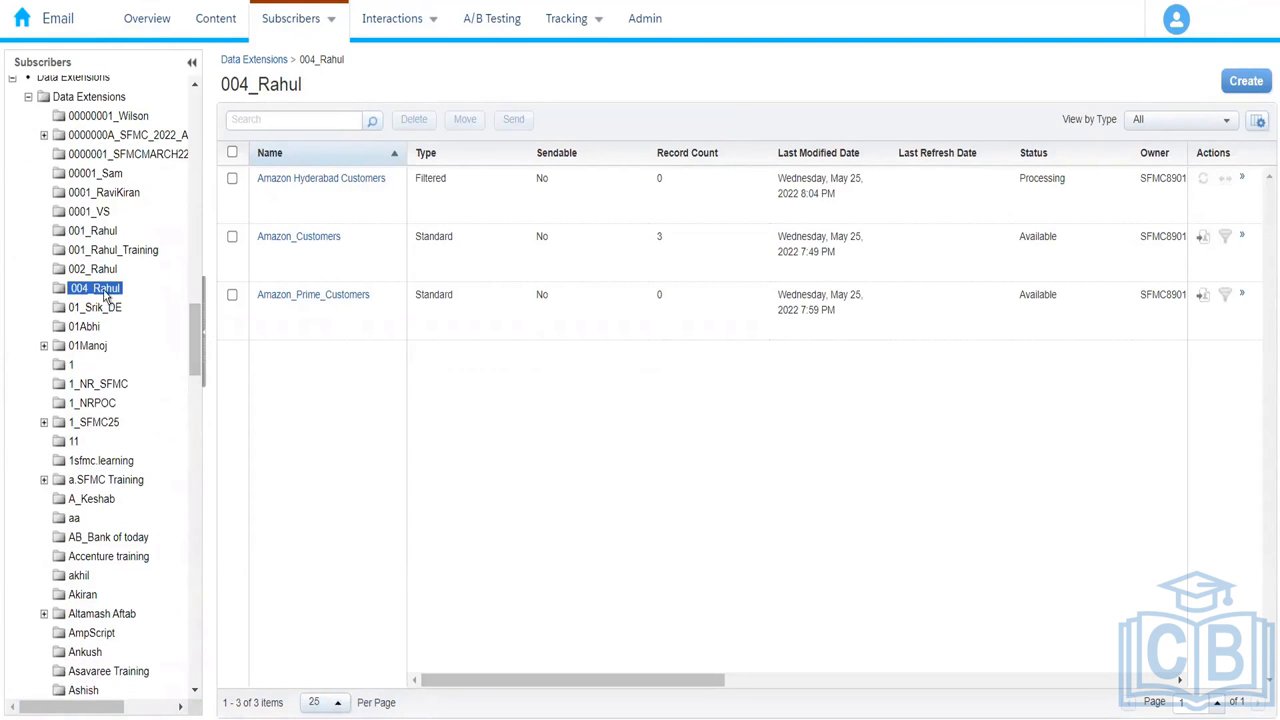
pyautogui.click(101, 292)
pyautogui.click(114, 296)
# Step: Check Amazon_Prime_Customers, then open the Amazon Hyderabad Customers filter for editing
pyautogui.click(337, 296)
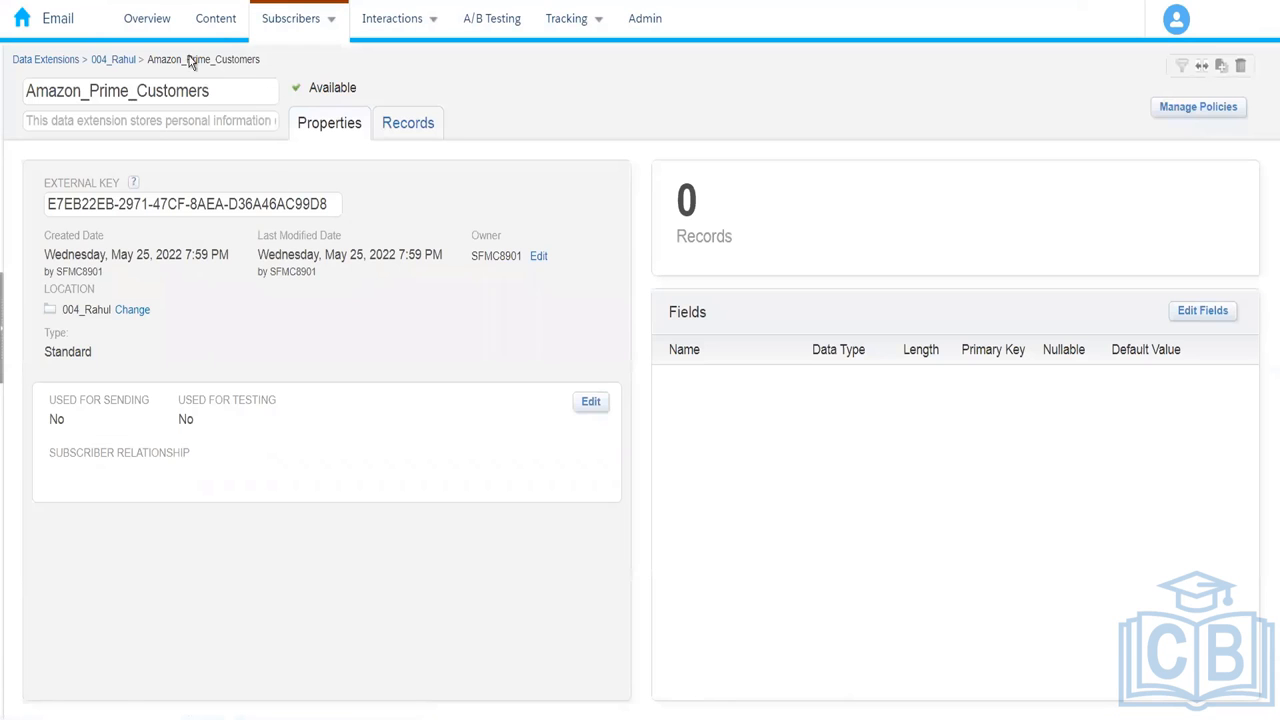
pyautogui.click(113, 59)
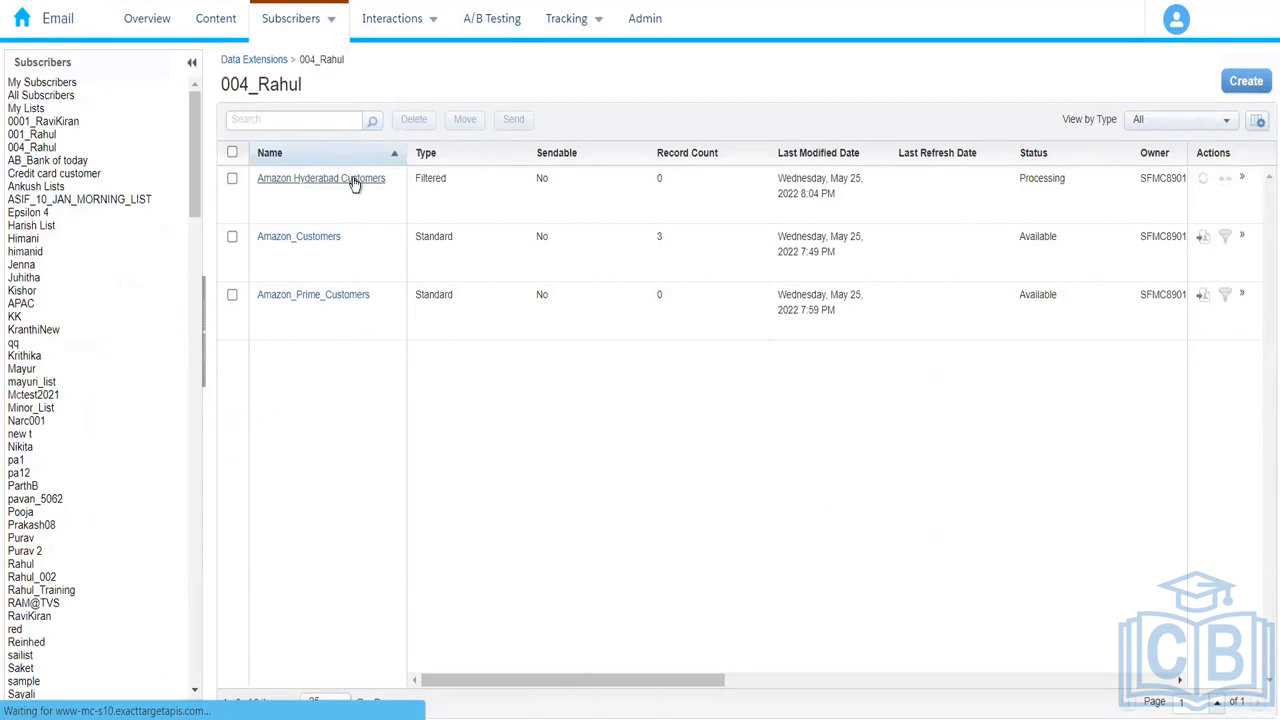
pyautogui.click(354, 180)
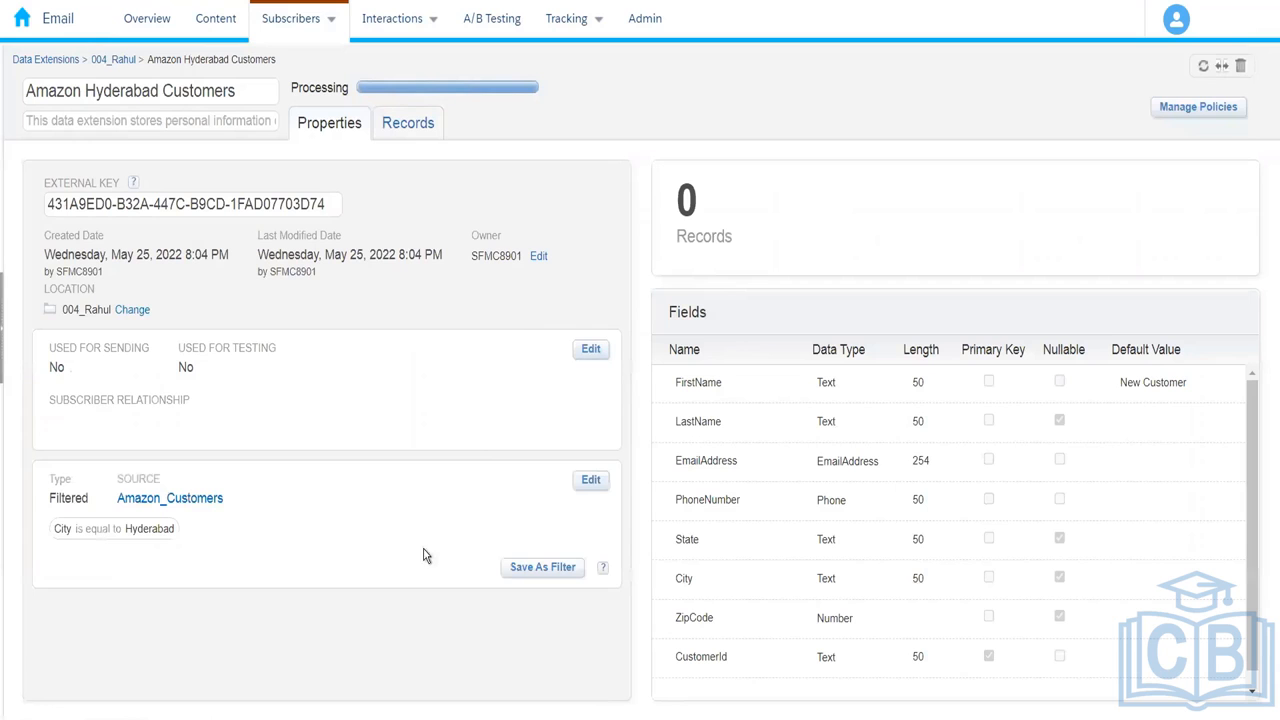
pyautogui.click(591, 481)
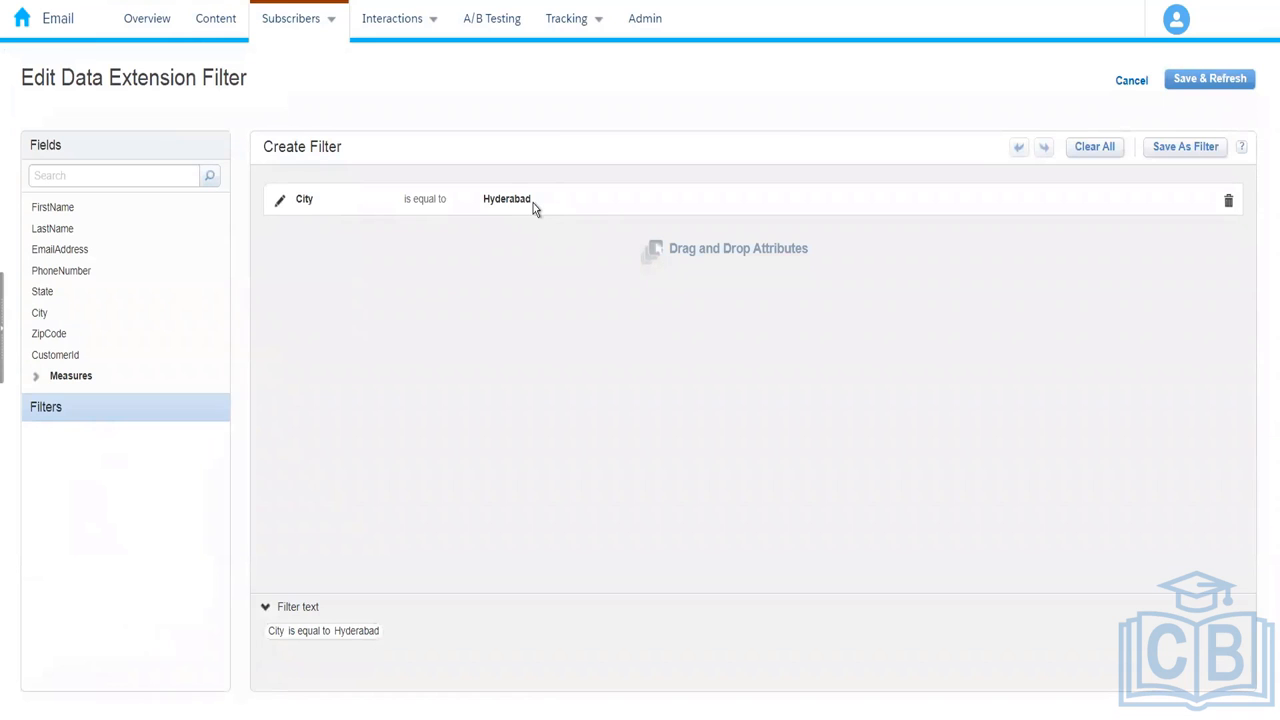
# Step: Review the City is equal to Hyderabad condition and save it with Save & Refresh
pyautogui.moveTo(515, 206)
pyautogui.mouseDown()
pyautogui.moveTo(477, 200)
pyautogui.moveTo(557, 200)
pyautogui.moveTo(491, 203)
pyautogui.mouseUp()
pyautogui.click(279, 200)
pyautogui.moveTo(575, 205); pyautogui.dragTo(489, 216)
pyautogui.hotkey('ctrl', 'c')
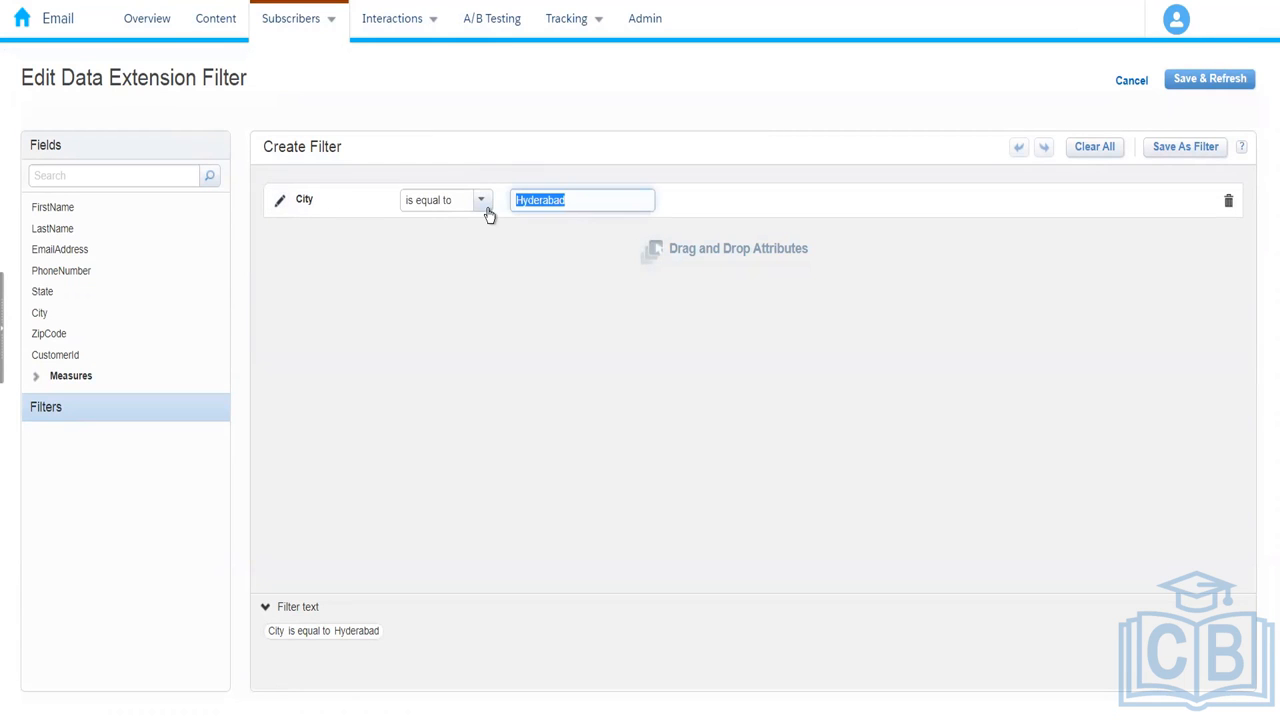
pyautogui.click(1109, 91)
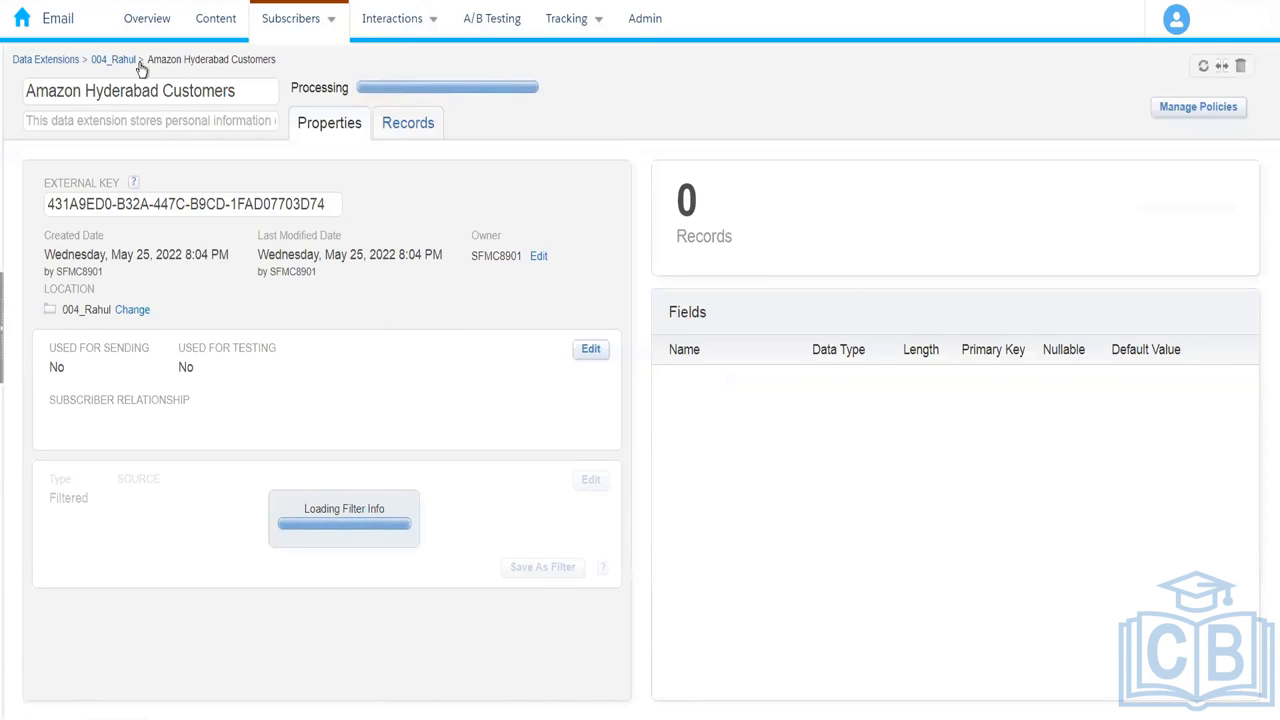
# Step: Search the Amazon_Customers records for a Hyderabad customer, then go back to 004_Rahul
pyautogui.click(120, 60)
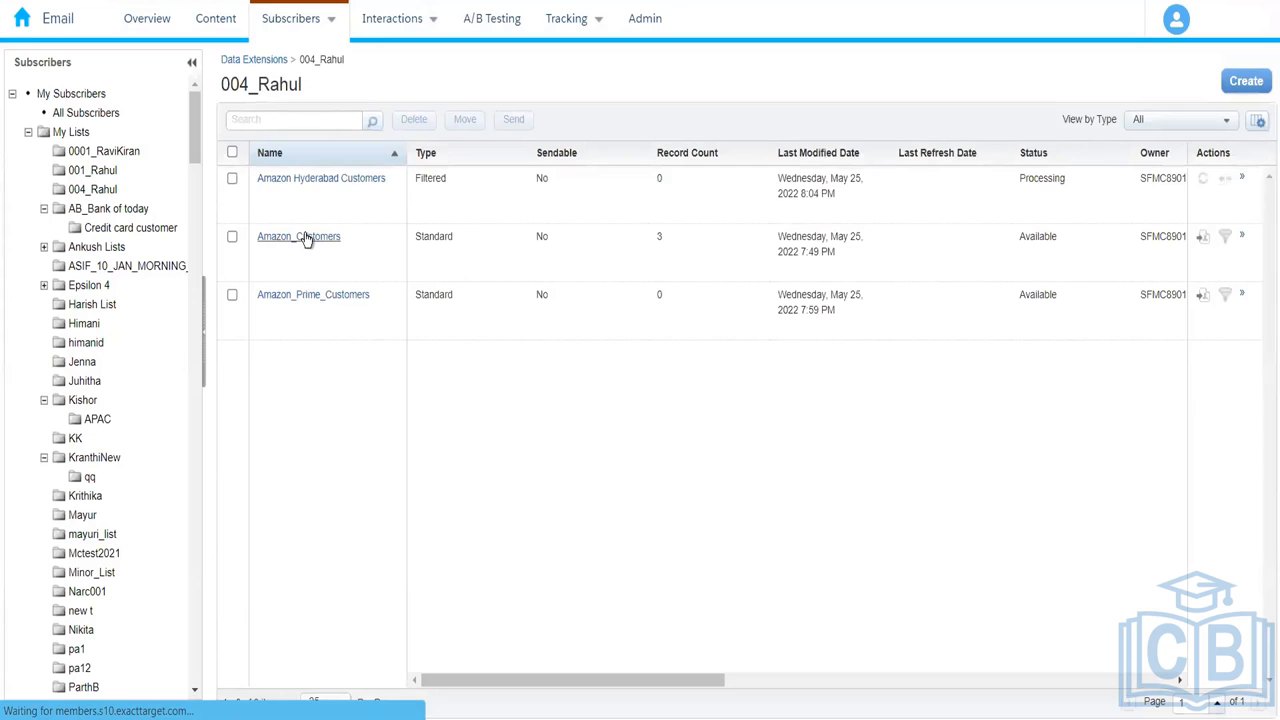
pyautogui.click(306, 237)
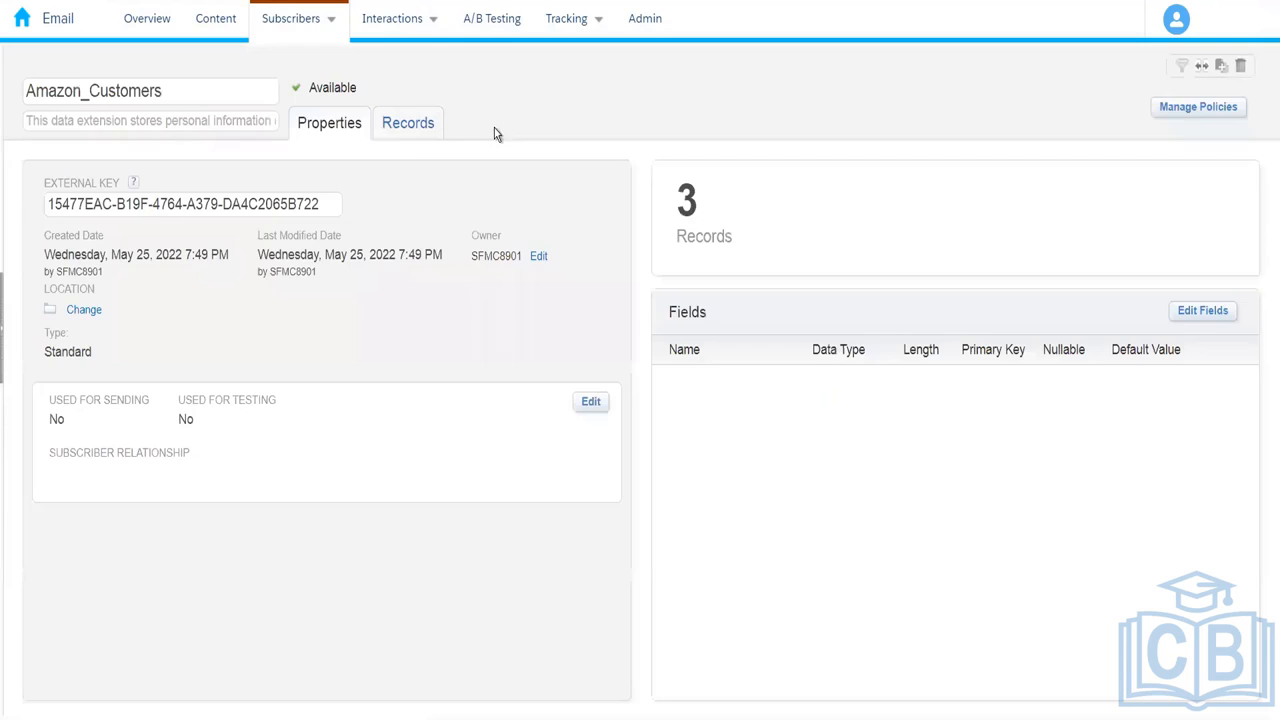
pyautogui.click(387, 131)
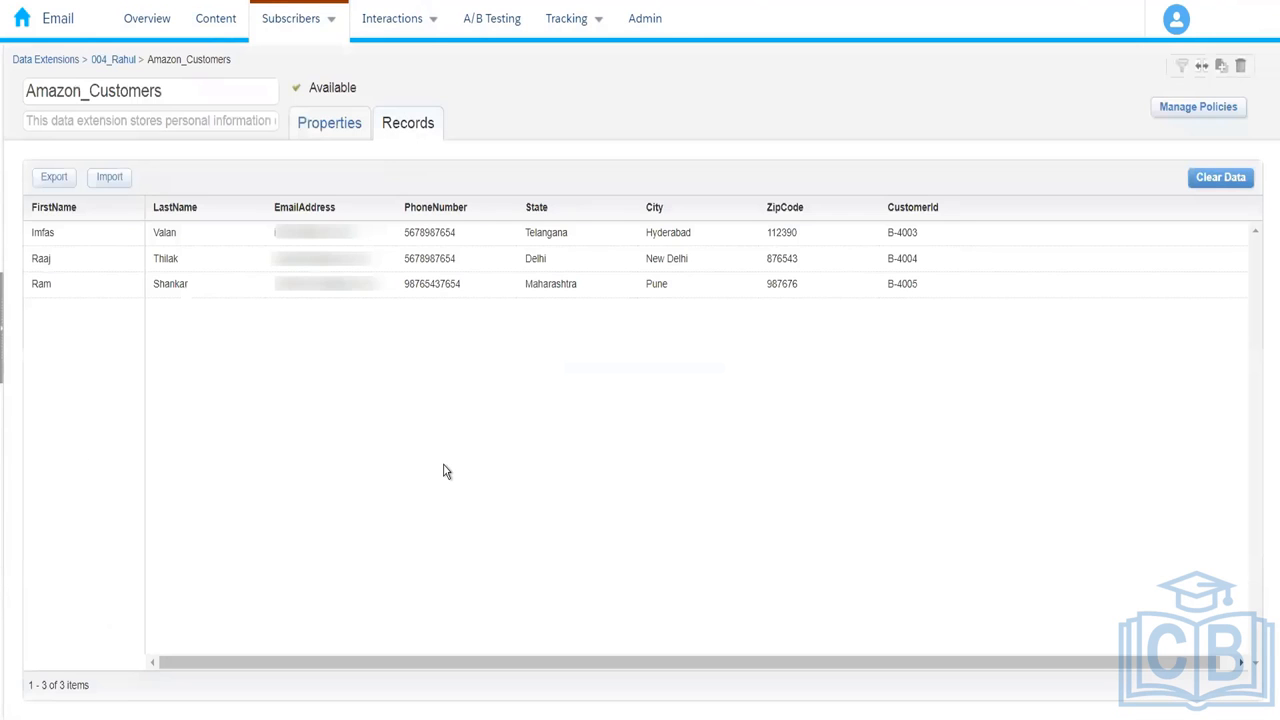
pyautogui.hotkey('ctrl', 'f')
pyautogui.hotkey('ctrl', 'v')
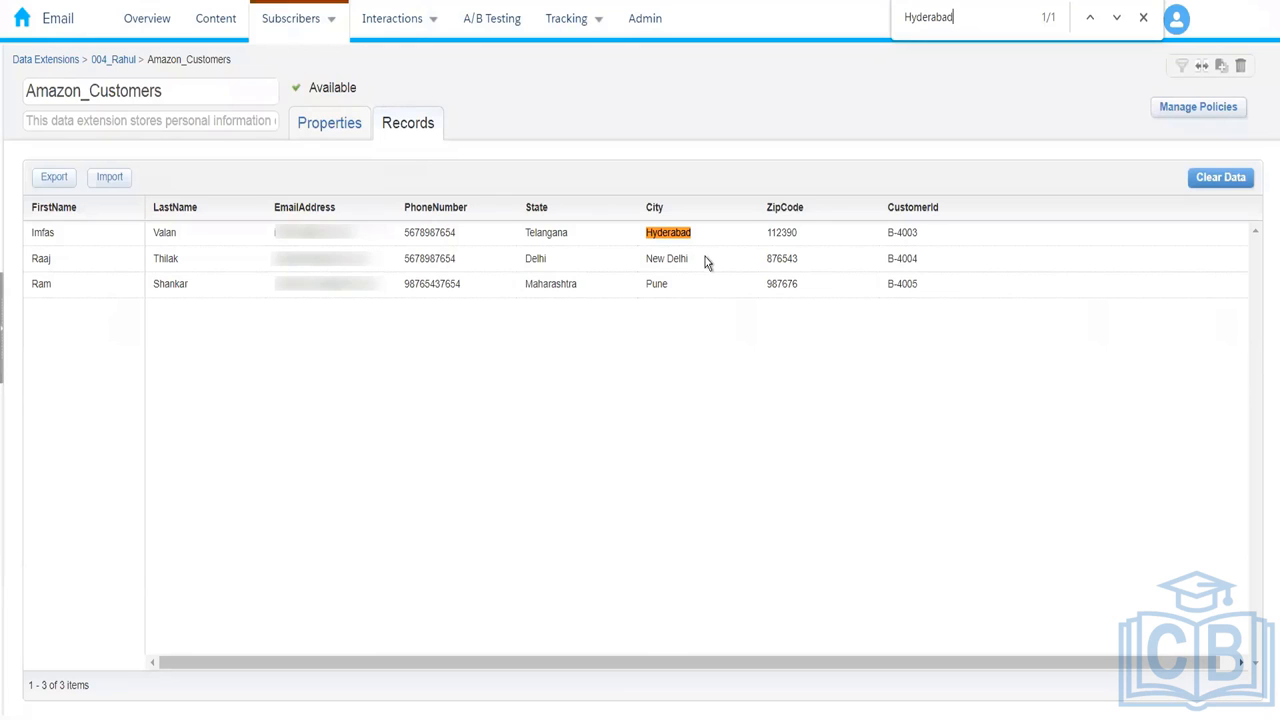
pyautogui.click(128, 62)
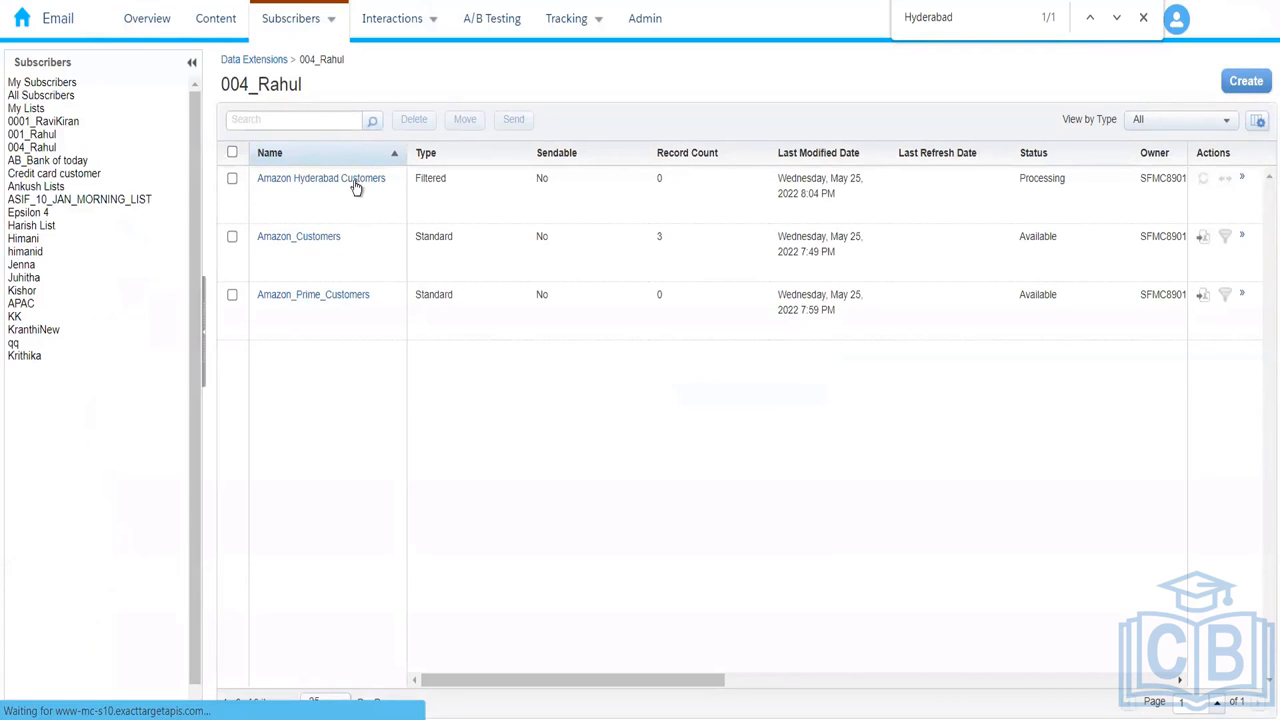
# Step: Reopen Amazon Hyderabad Customers until its records show the single Hyderabad, Telangana customer
pyautogui.click(354, 181)
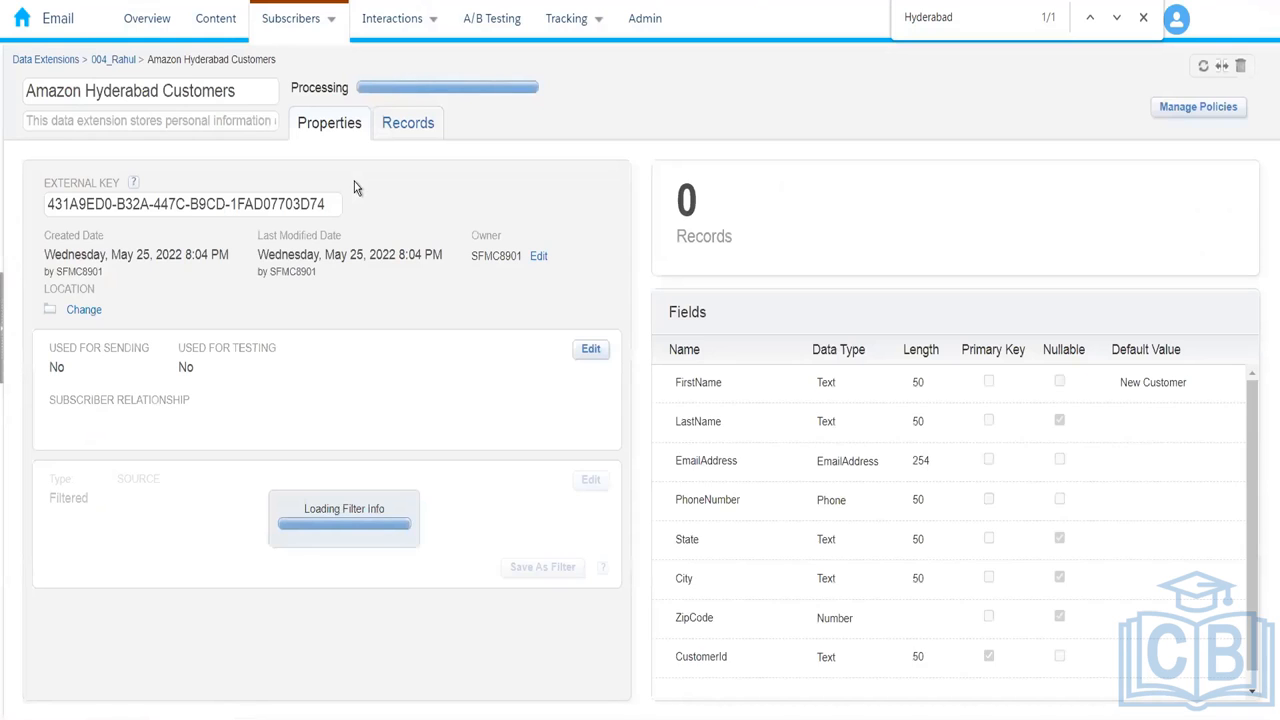
pyautogui.click(410, 132)
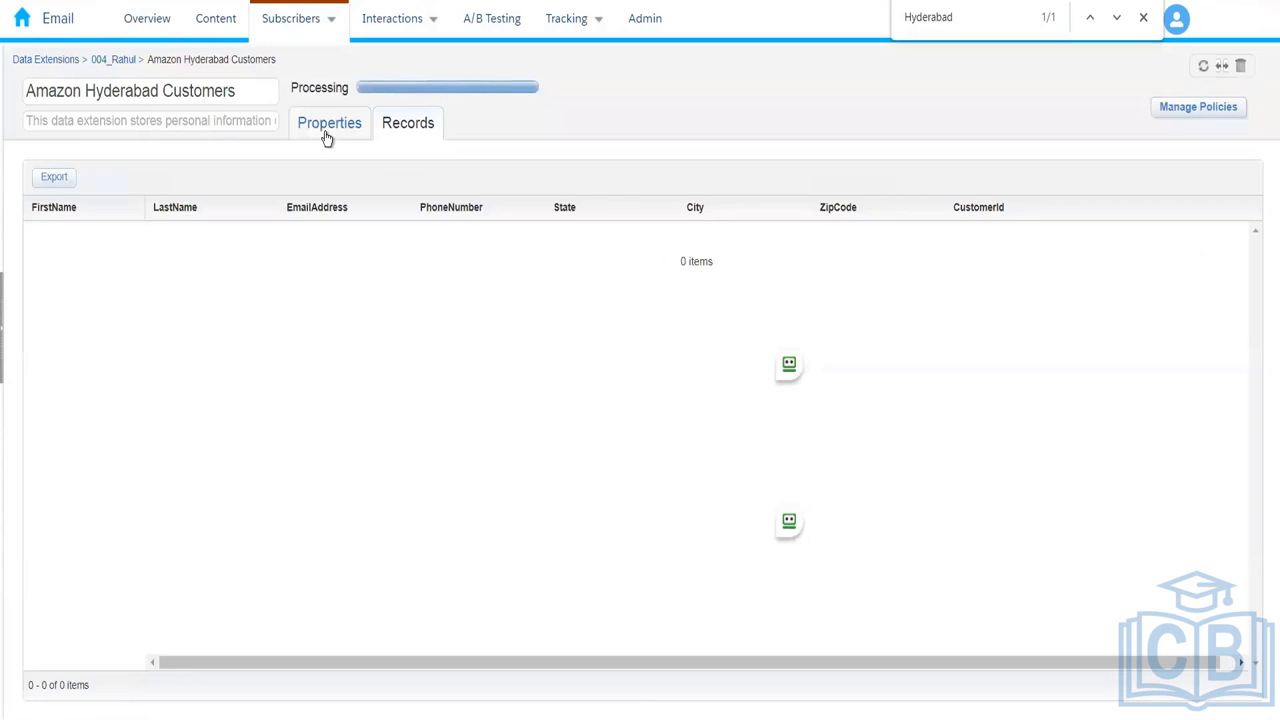
pyautogui.click(326, 136)
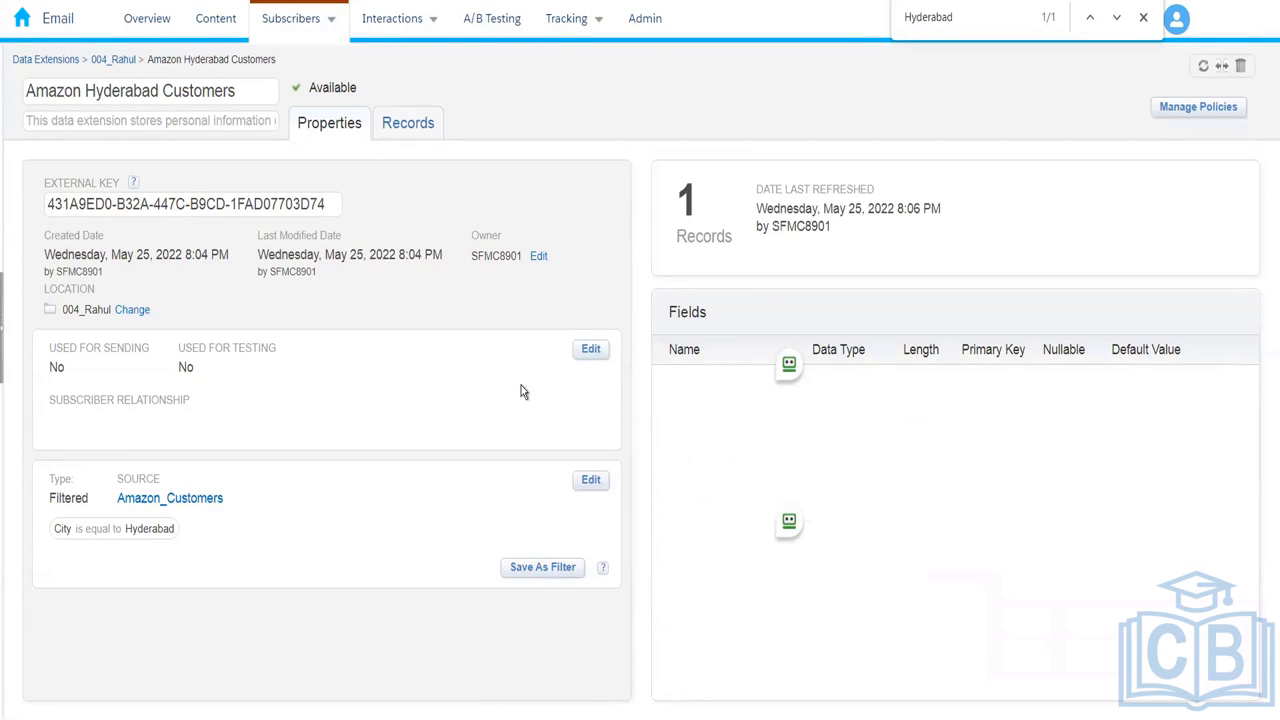
pyautogui.click(408, 125)
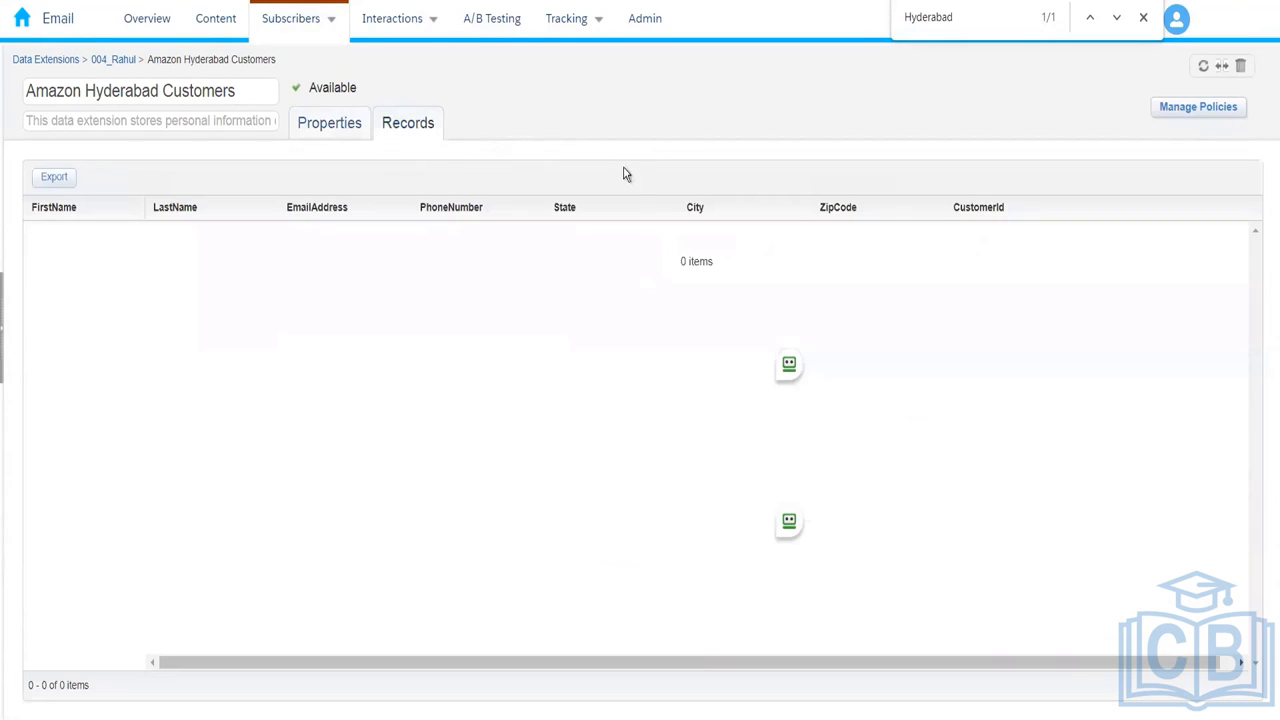
pyautogui.click(113, 59)
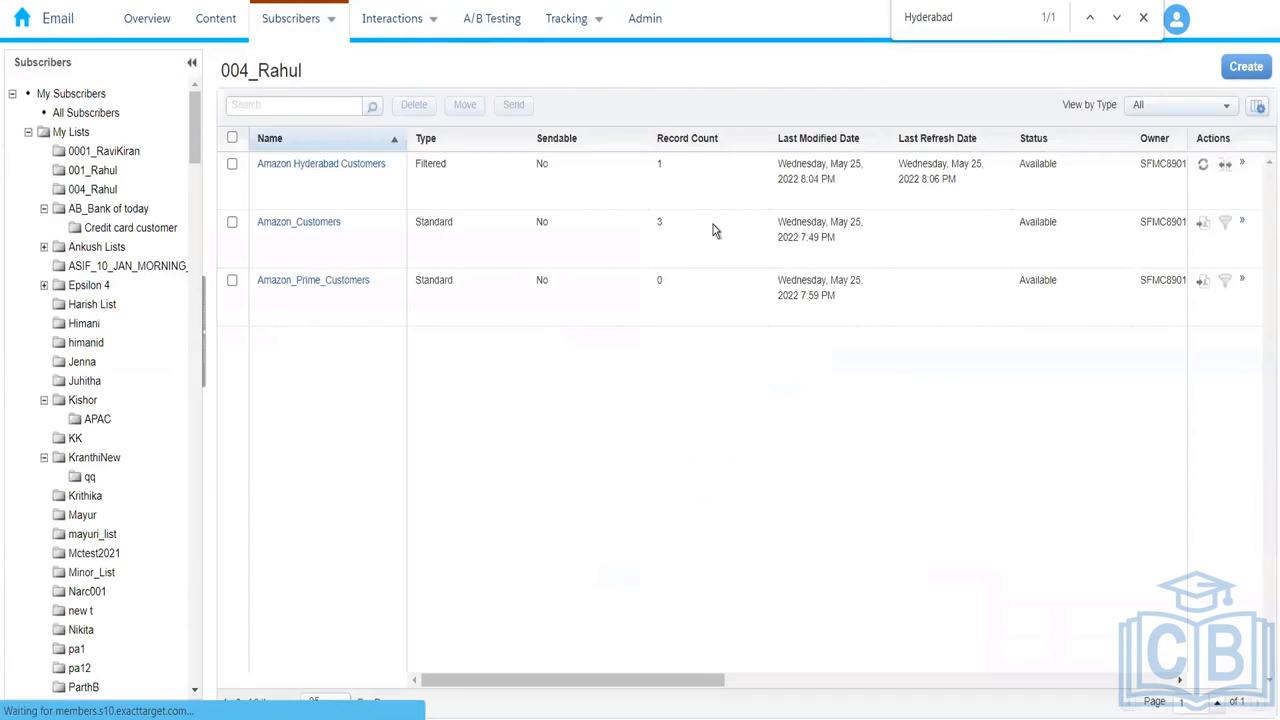
pyautogui.click(294, 181)
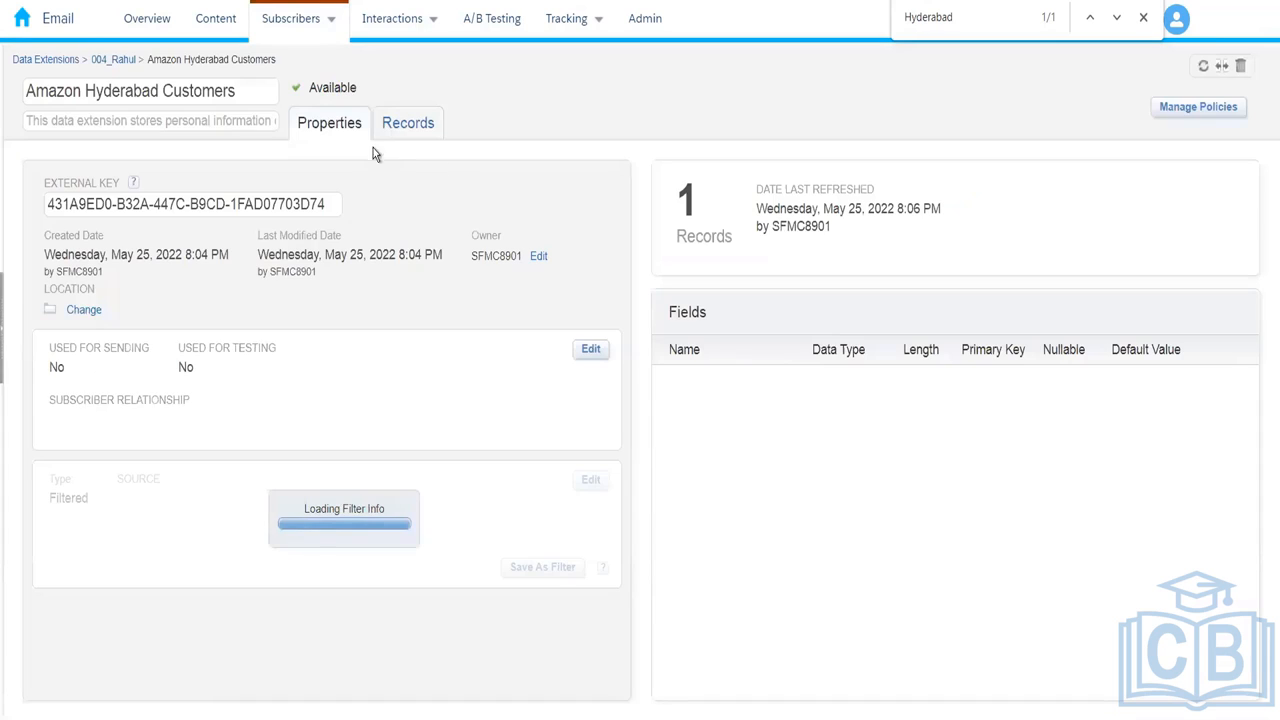
pyautogui.click(390, 137)
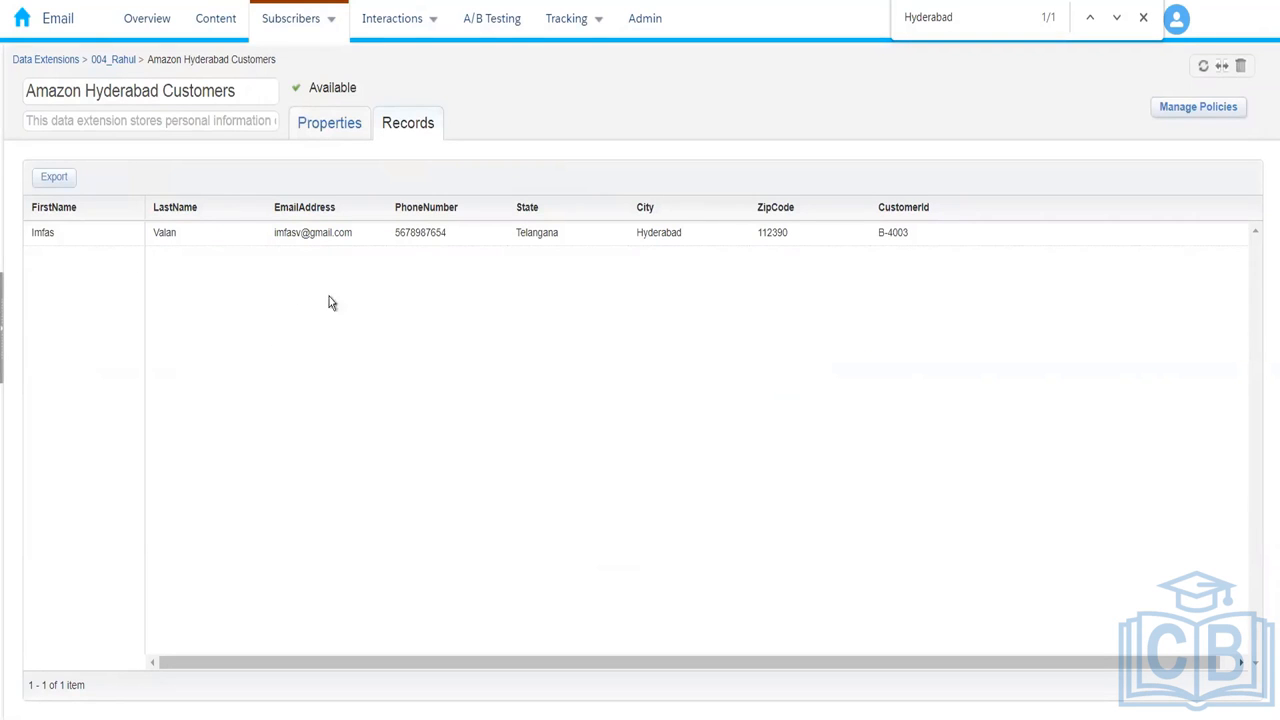
# Step: Go back to the 004_Rahul list, where Amazon Hyderabad Customers shows 1 record
pyautogui.click(116, 61)
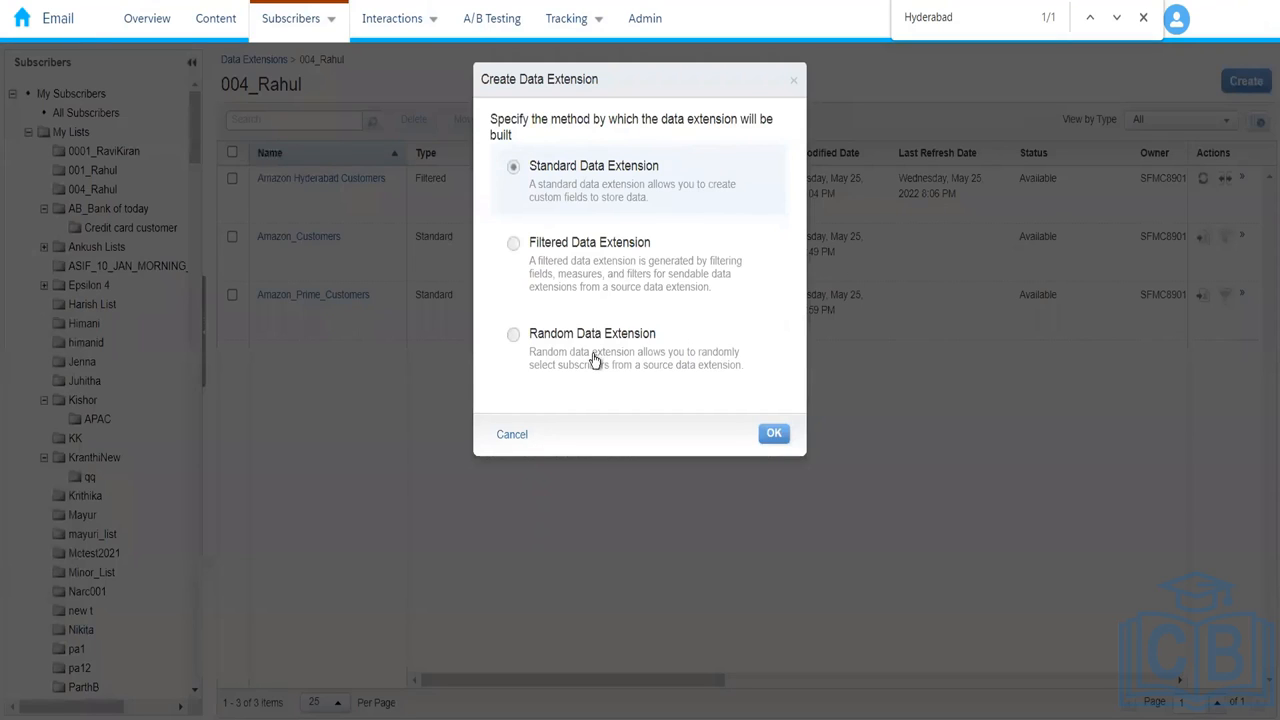
# Step: Choose a random data extension with 004_Rahul's Amazon_Customers (3 subscribers) as its source
pyautogui.click(630, 358)
pyautogui.click(785, 444)
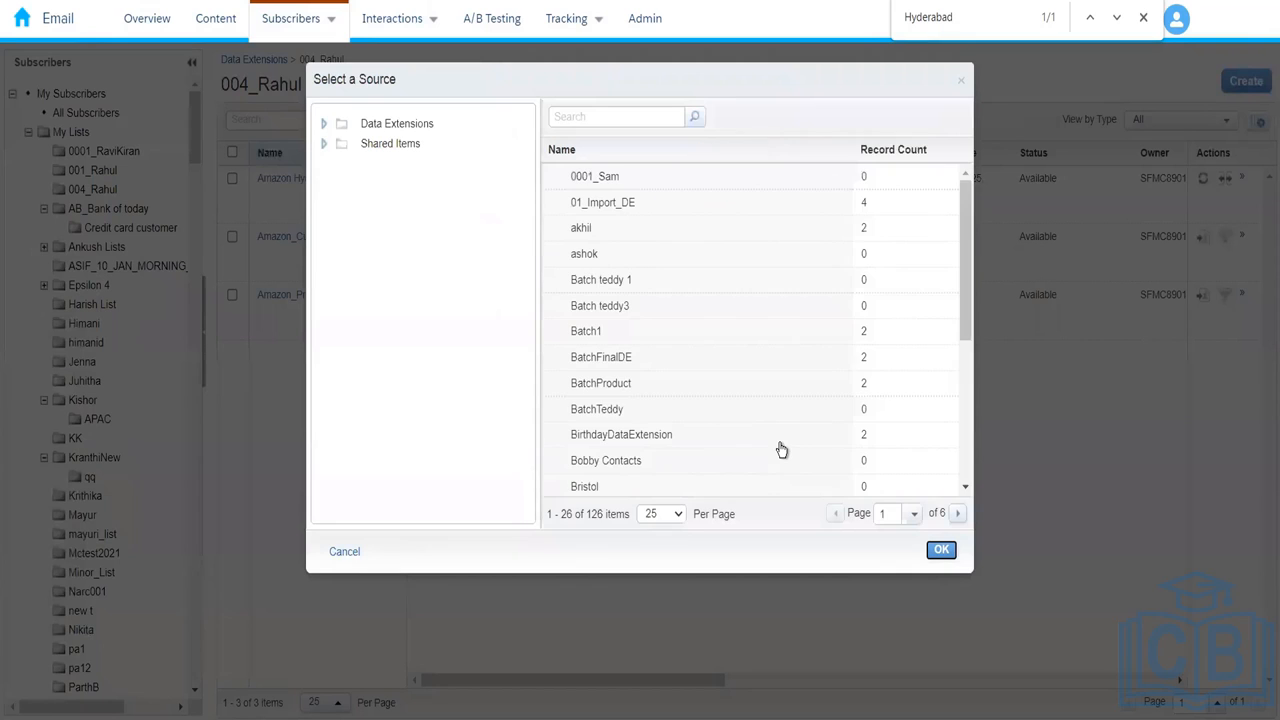
pyautogui.click(323, 124)
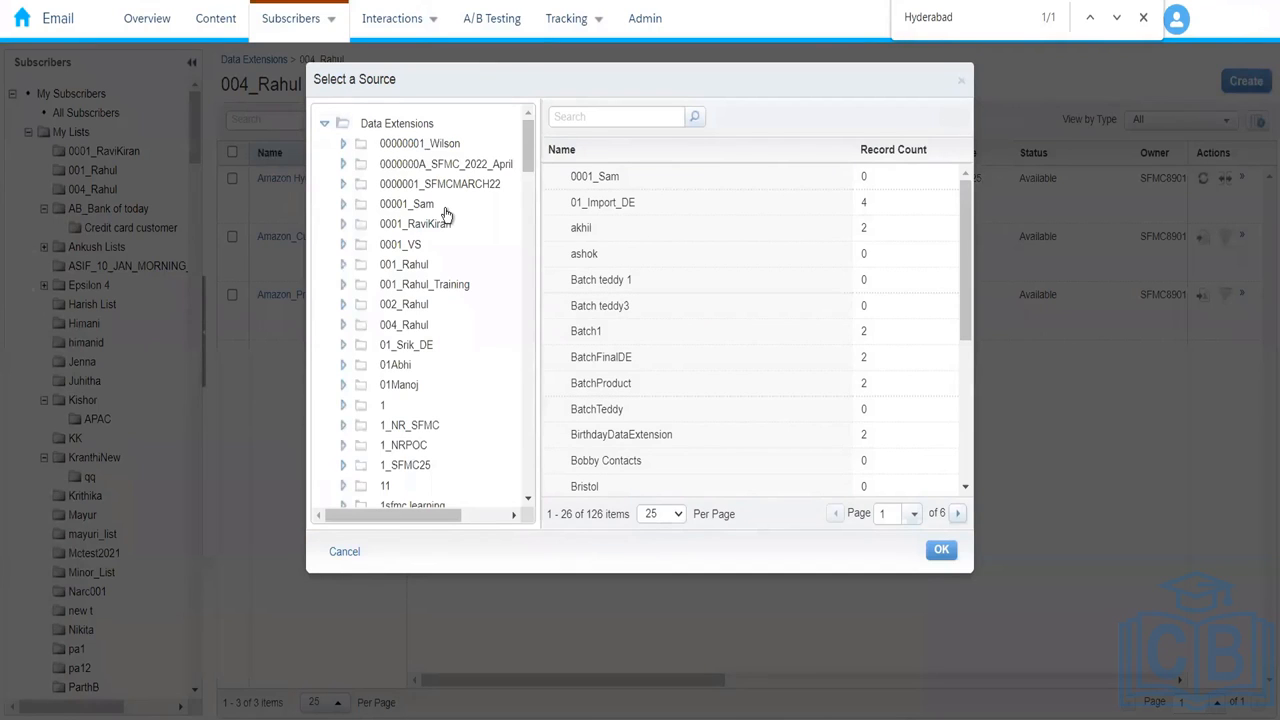
pyautogui.click(406, 326)
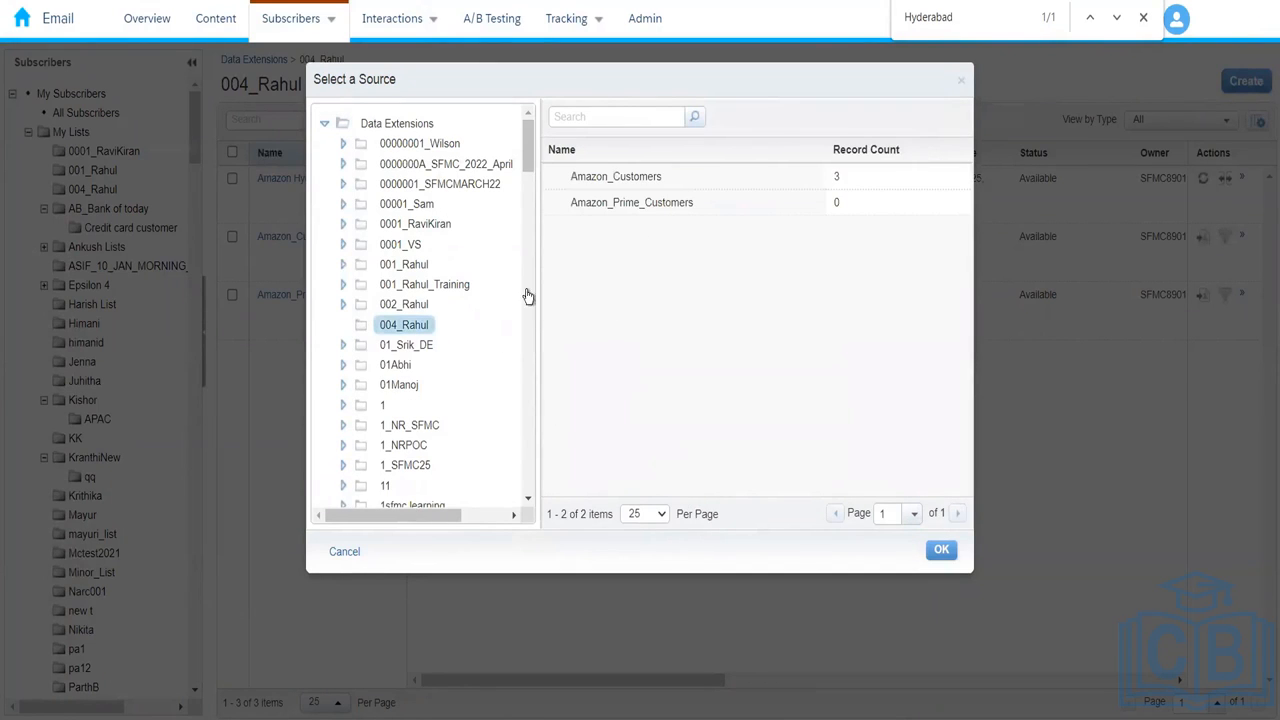
pyautogui.click(703, 186)
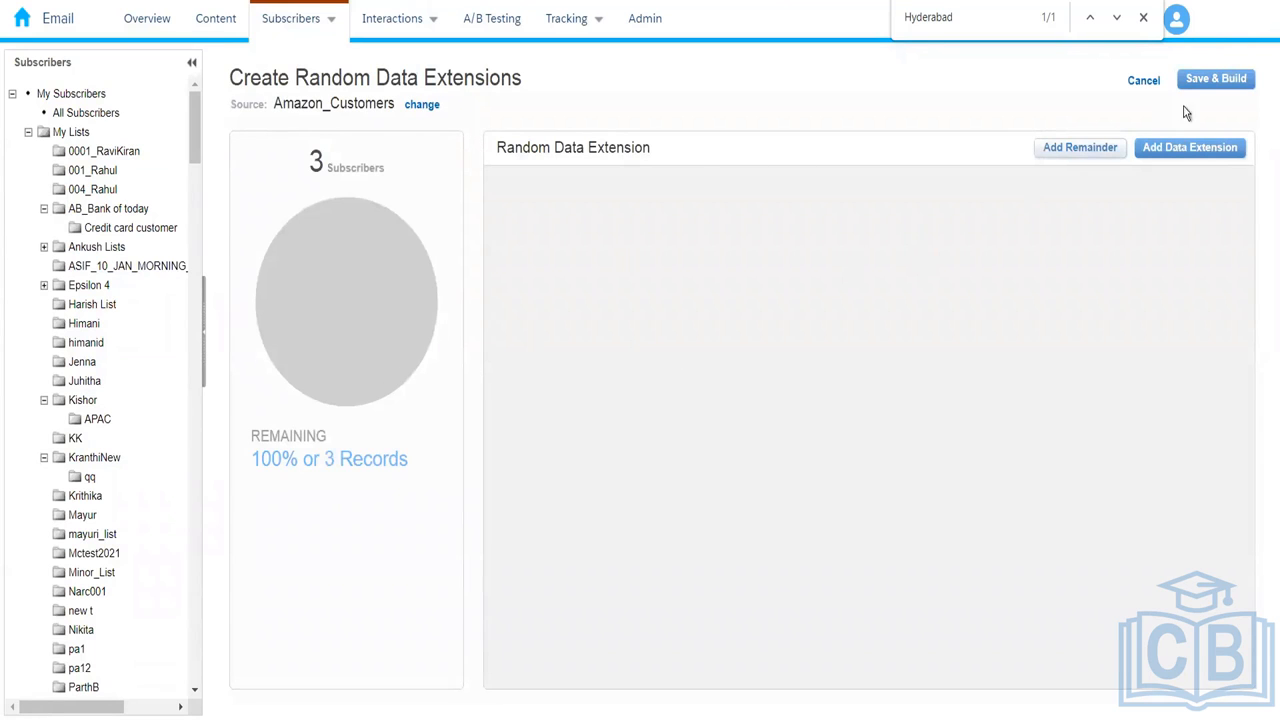
# Step: Add one random segment sized at 2 records, deleting the extra Segments 1–3
pyautogui.click(1163, 150)
pyautogui.click(918, 219)
pyautogui.write('2')
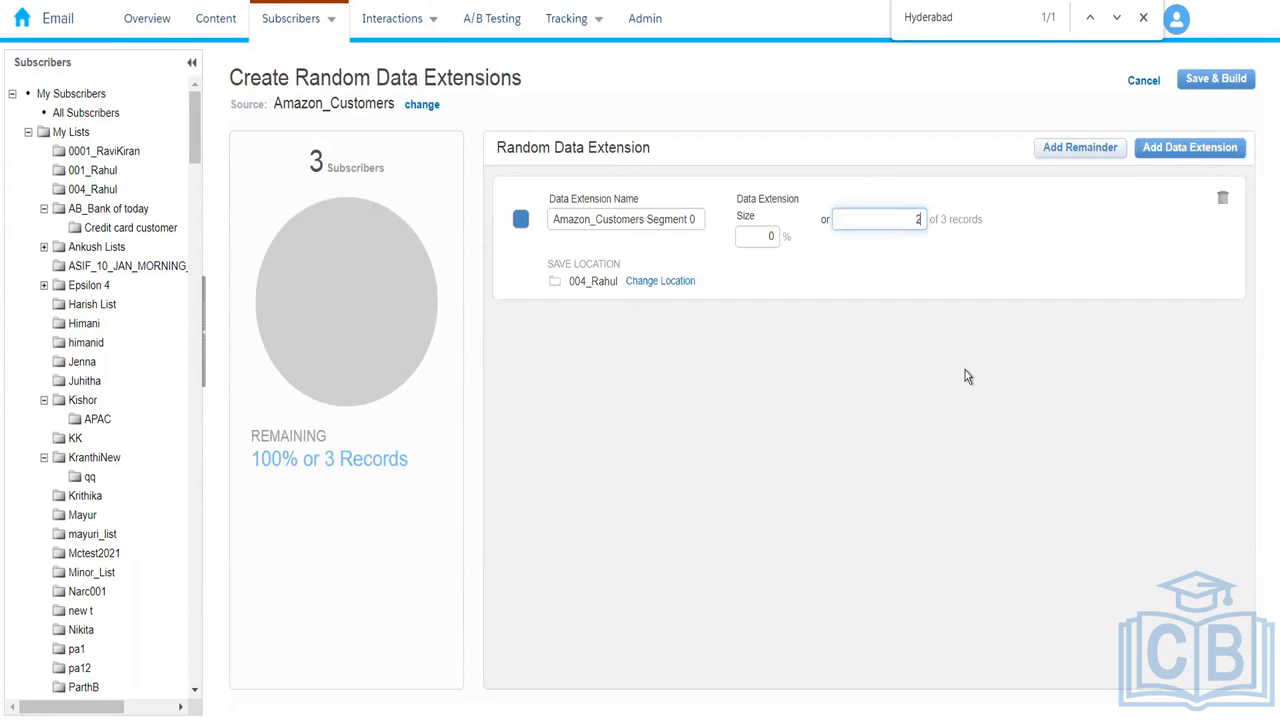
pyautogui.click(906, 339)
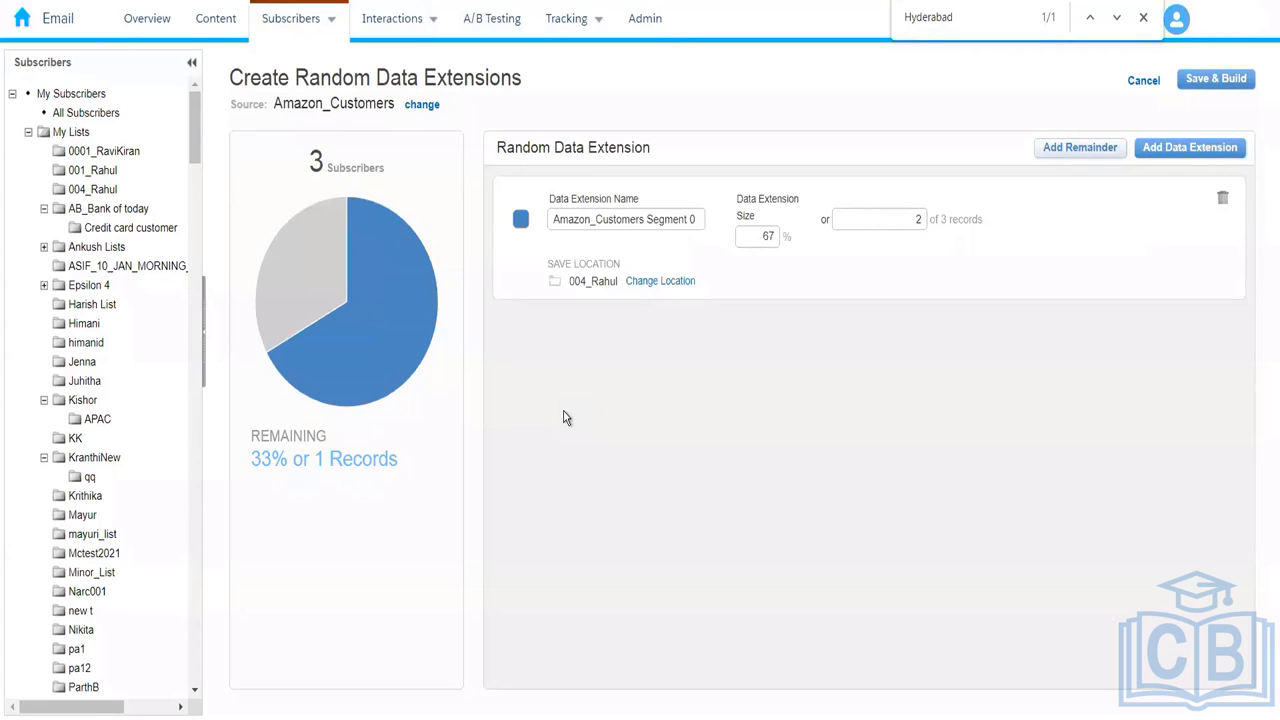
pyautogui.click(1189, 147)
pyautogui.click(1189, 147)
pyautogui.click(1189, 147)
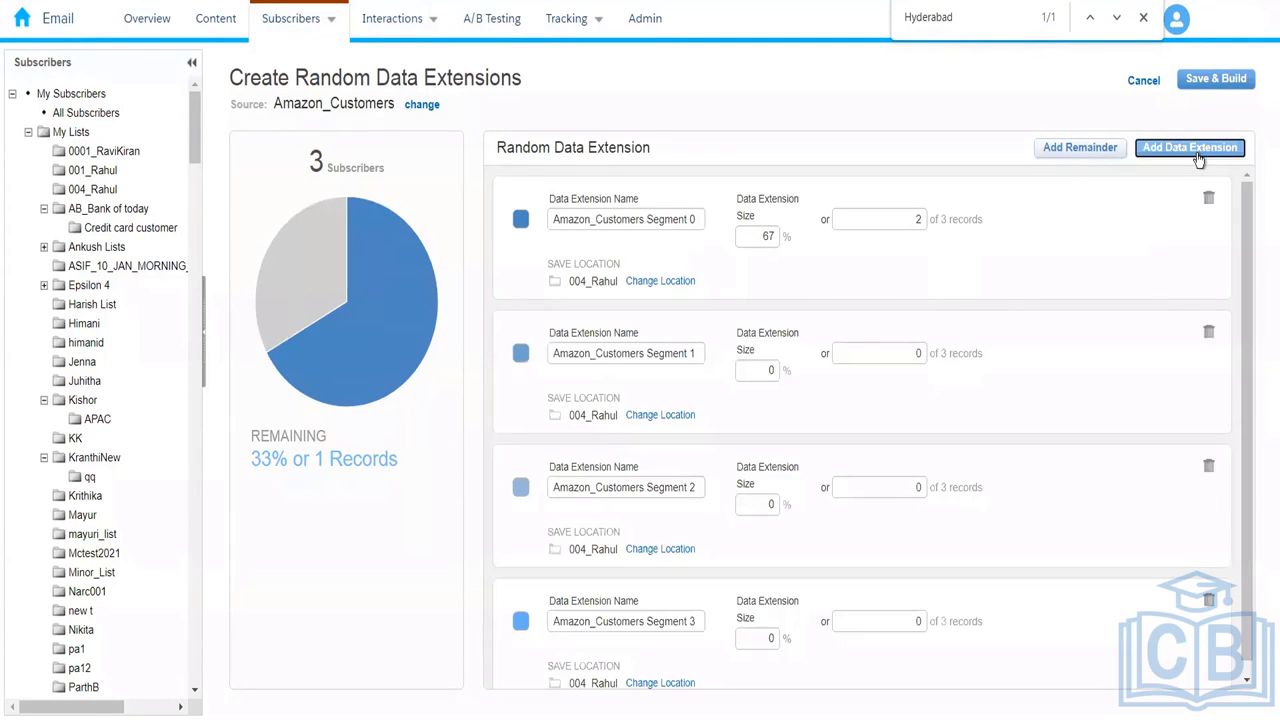
pyautogui.click(1209, 604)
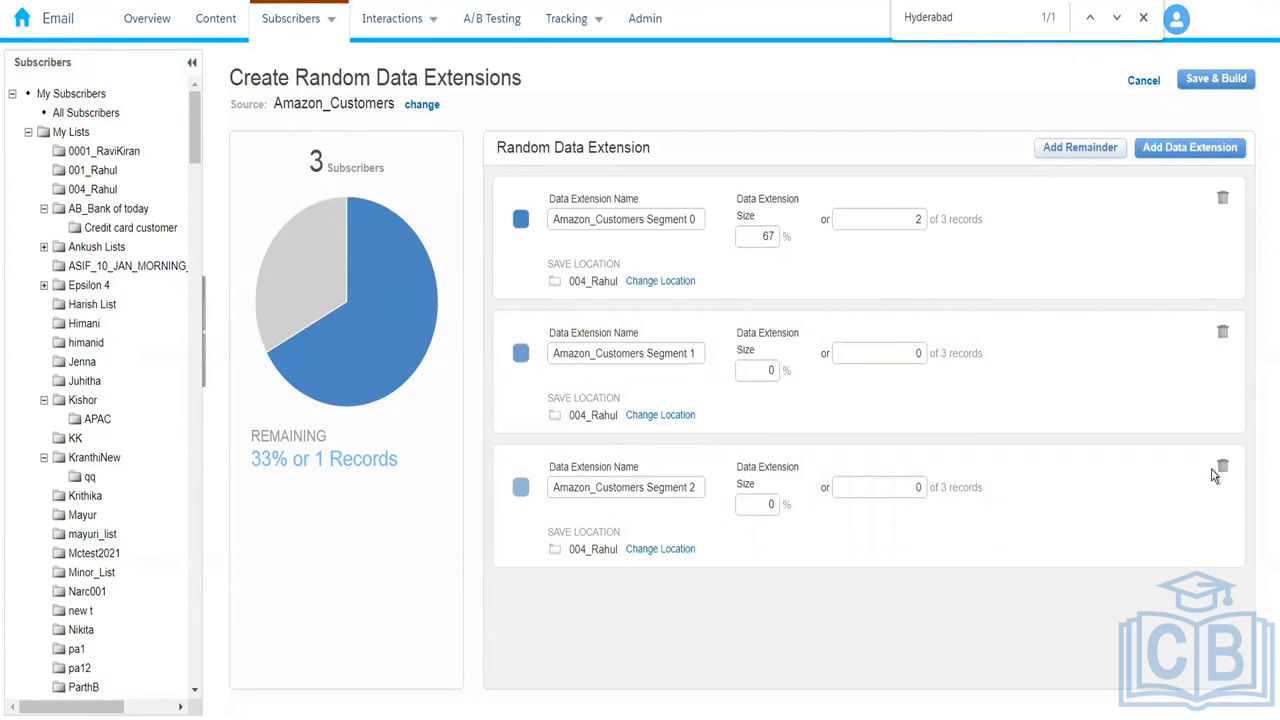
pyautogui.click(1221, 472)
pyautogui.click(1223, 334)
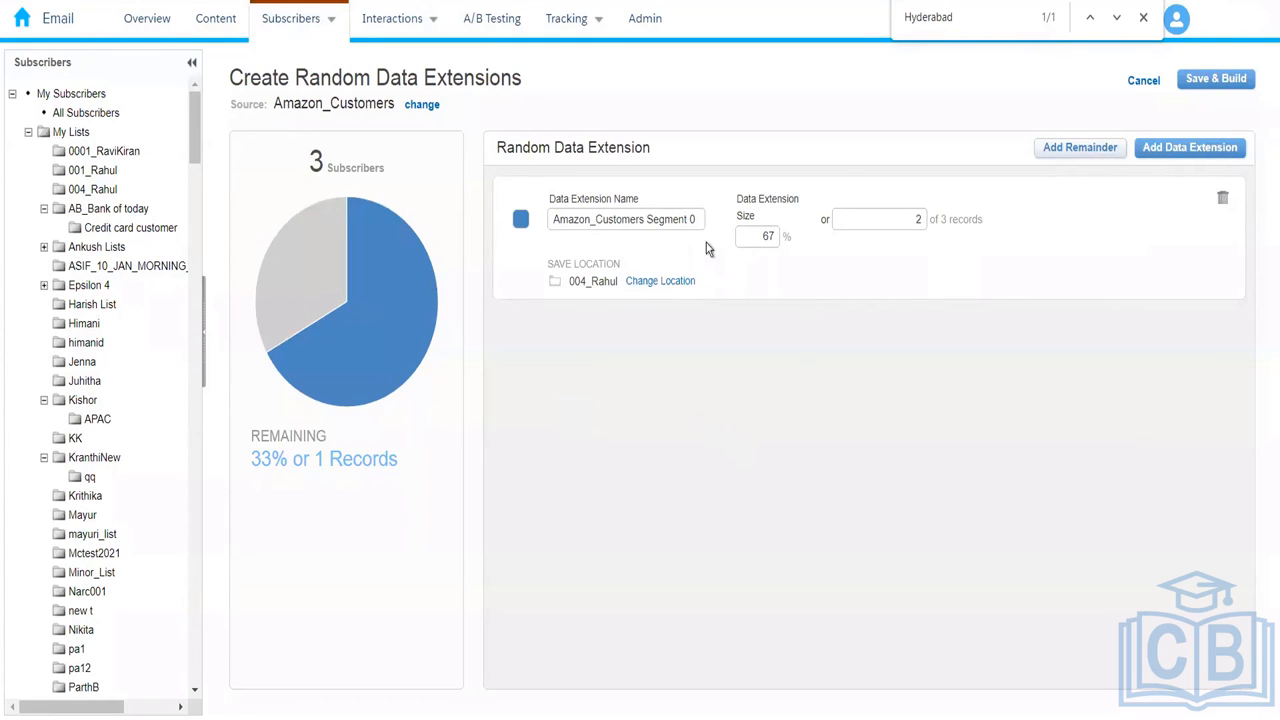
# Step: Rename the segment to Amazon_Random_Customers and save and build it
pyautogui.moveTo(697, 219); pyautogui.dragTo(646, 219)
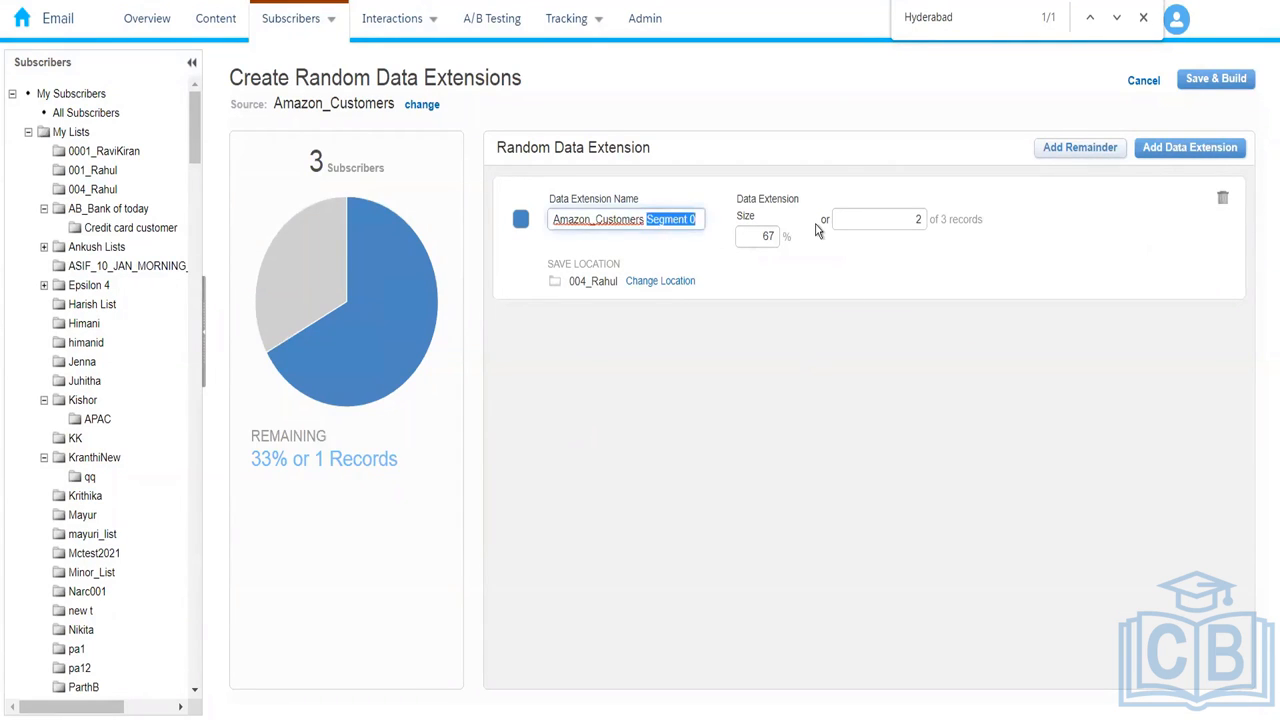
pyautogui.press('BackSpace')
pyautogui.click(597, 220)
pyautogui.write('rando')
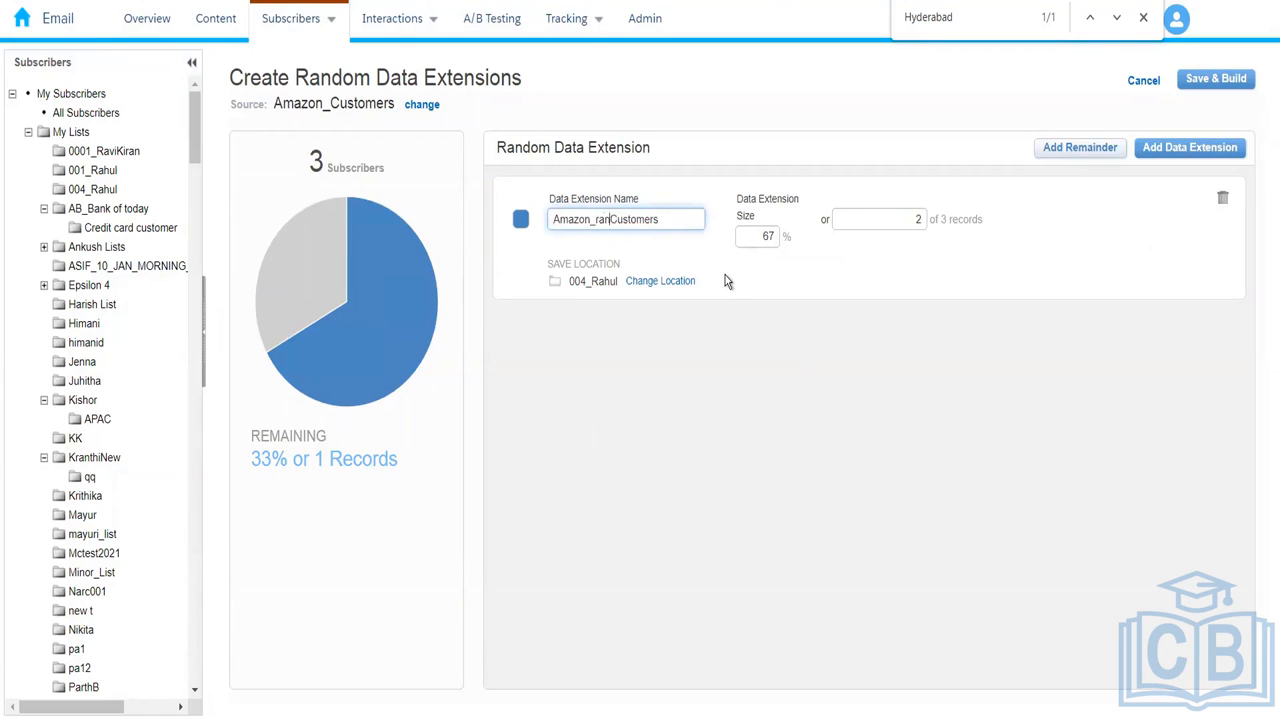
pyautogui.write('m_')
pyautogui.press('BackSpace')
pyautogui.write('Random_')
pyautogui.click(716, 403)
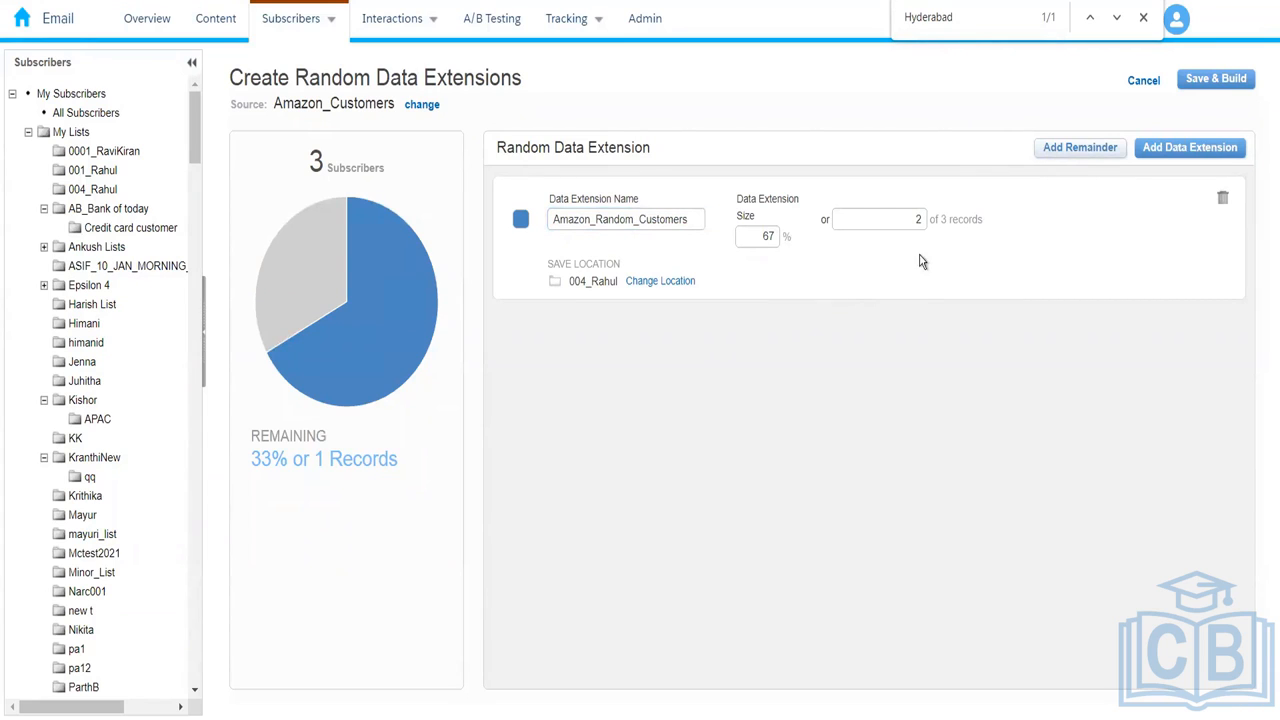
pyautogui.click(1208, 82)
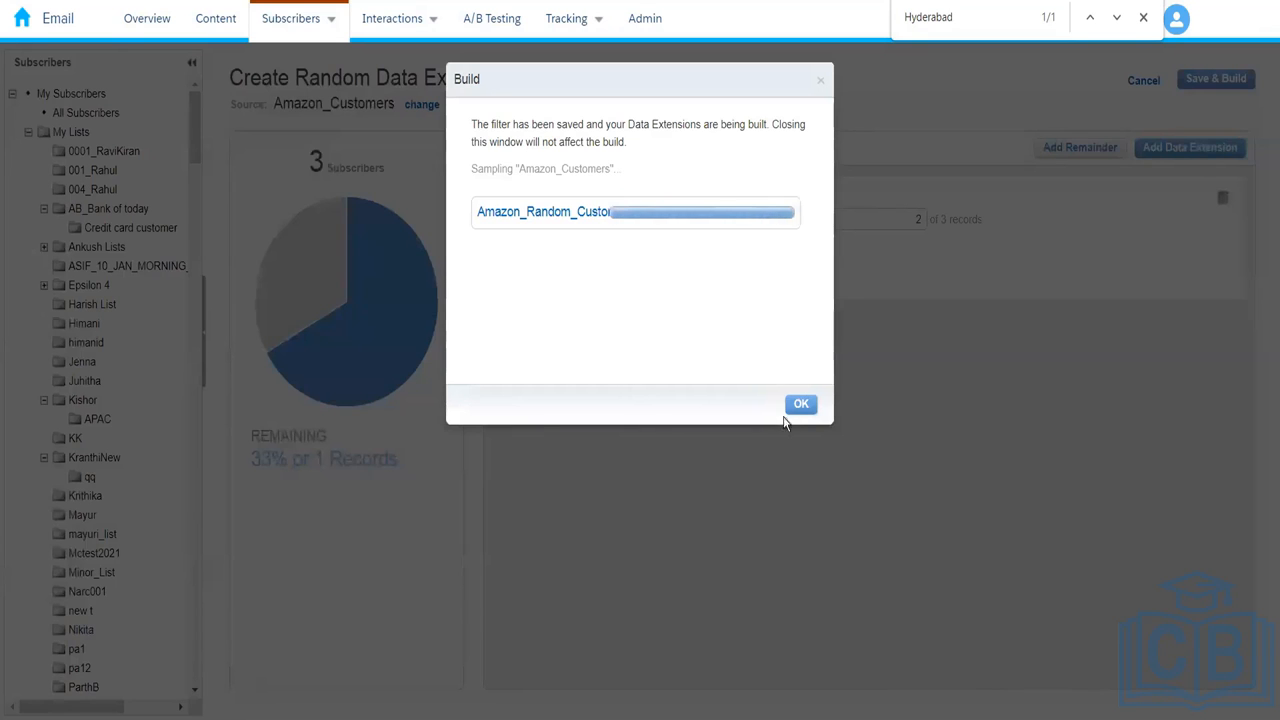
# Step: Dismiss the build notice and view Amazon_Random_Customers' 2 sampled records
pyautogui.click(797, 406)
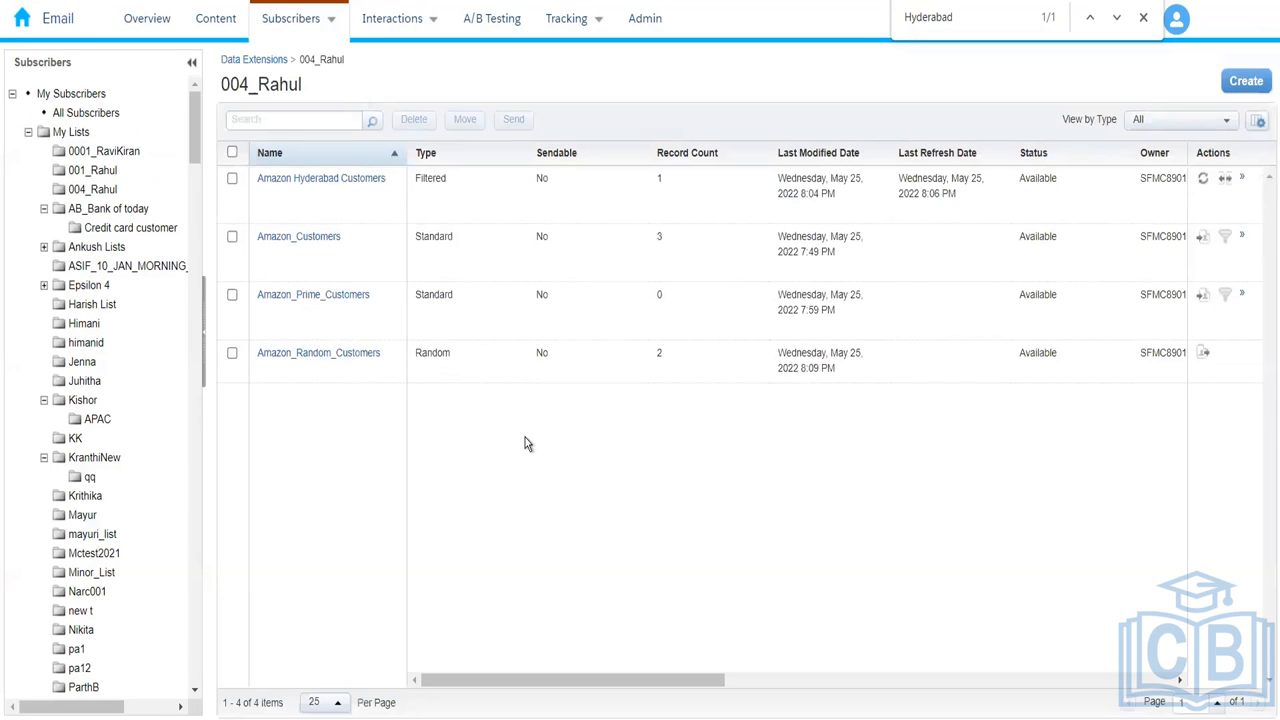
pyautogui.click(318, 353)
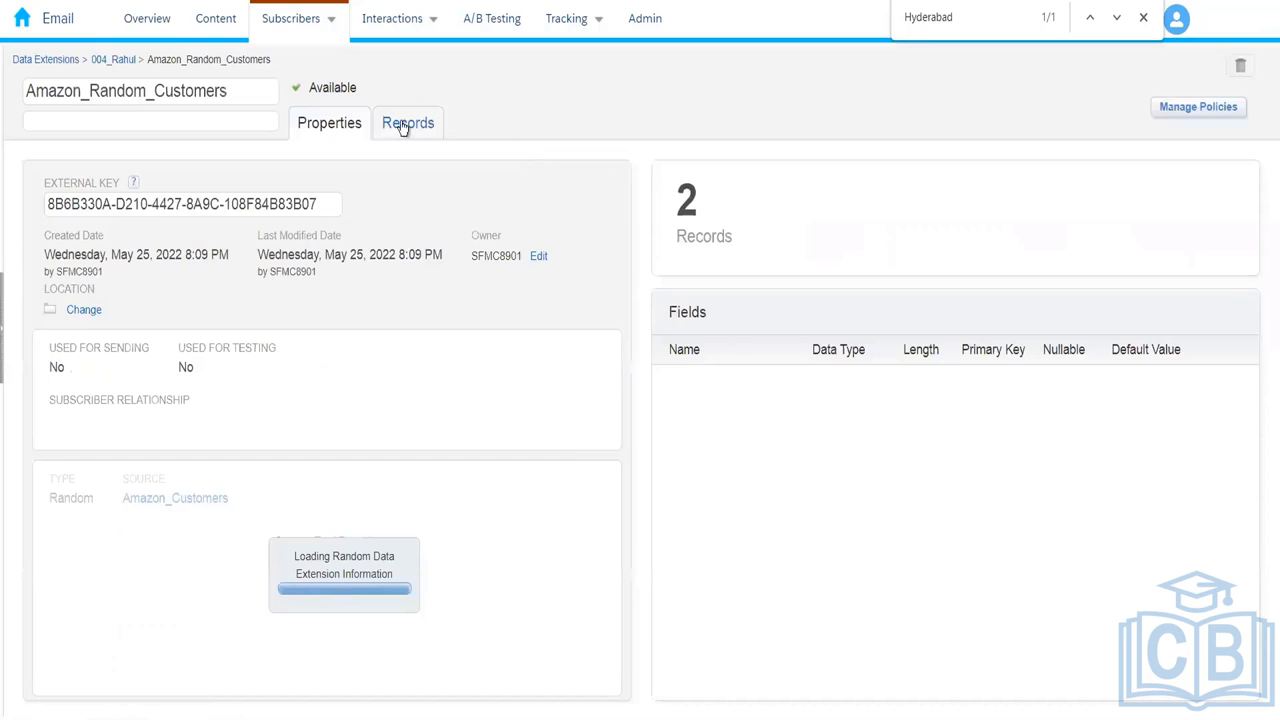
pyautogui.click(400, 123)
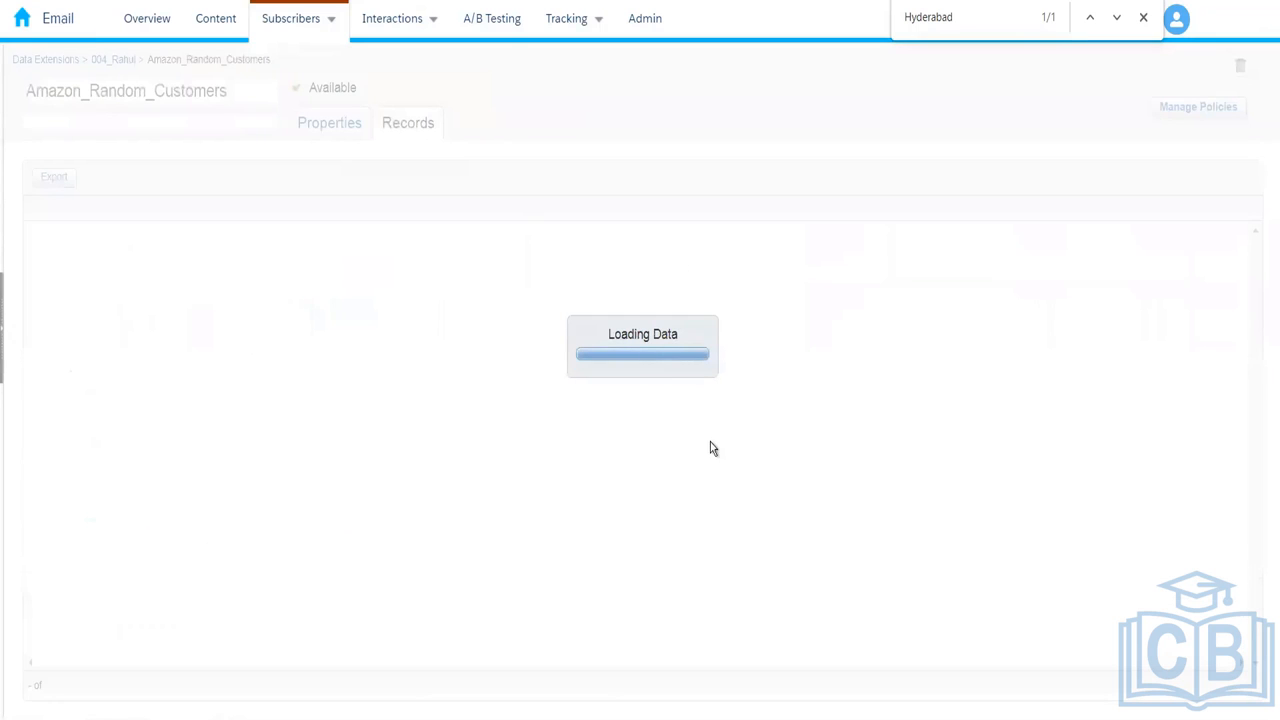